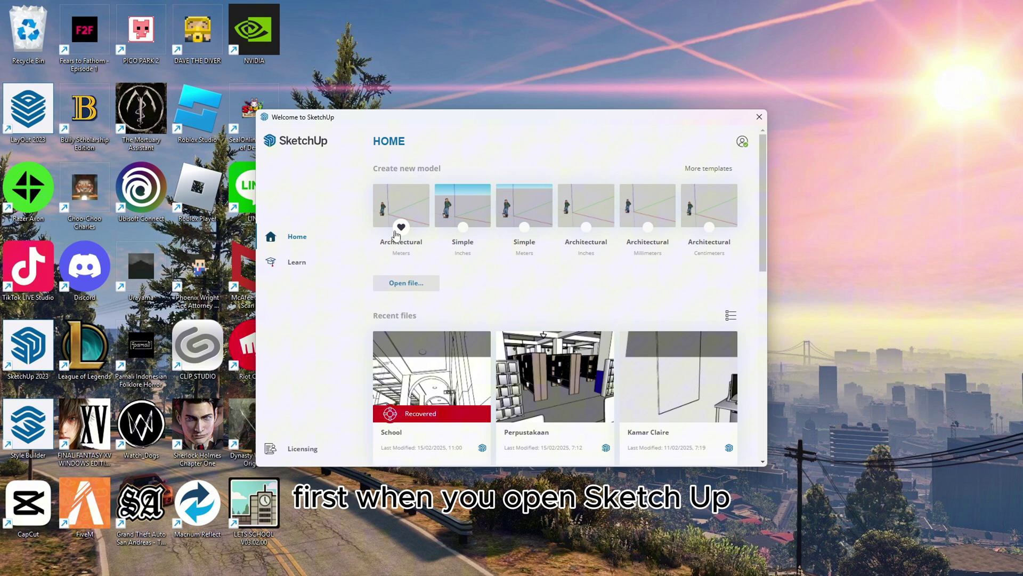
# Create a new model from the Architectural template in meters and ignore the extension update notice.
pyautogui.click(399, 218)
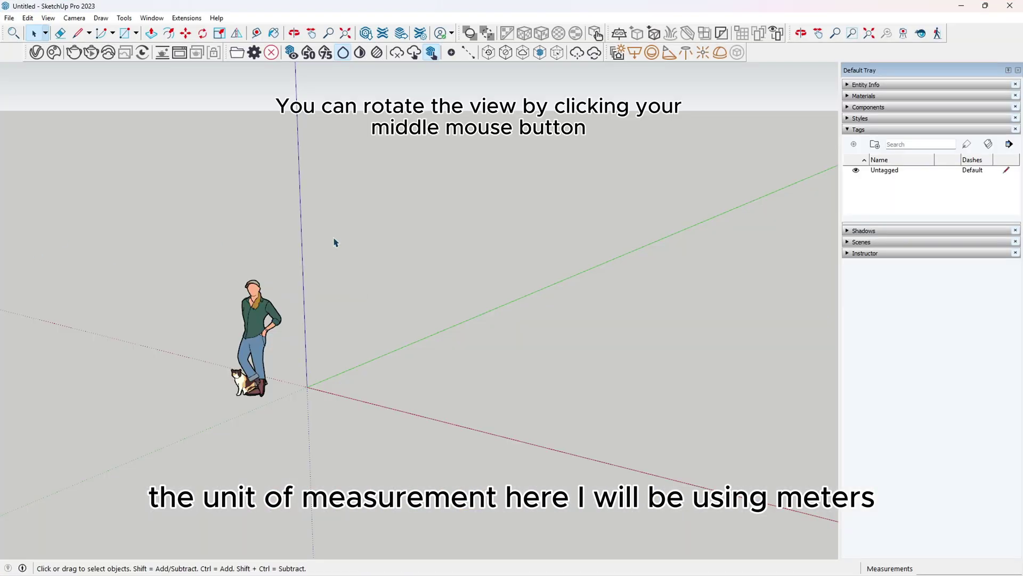
pyautogui.moveTo(335, 243); pyautogui.dragTo(410, 240, button='middle')
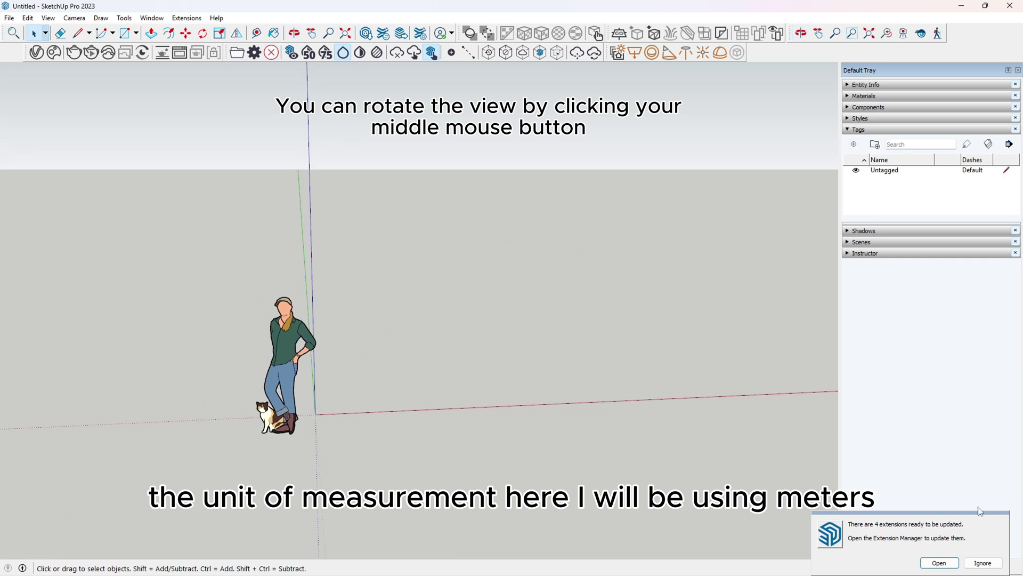
pyautogui.click(983, 562)
pyautogui.moveTo(491, 388); pyautogui.dragTo(552, 313, button='middle')
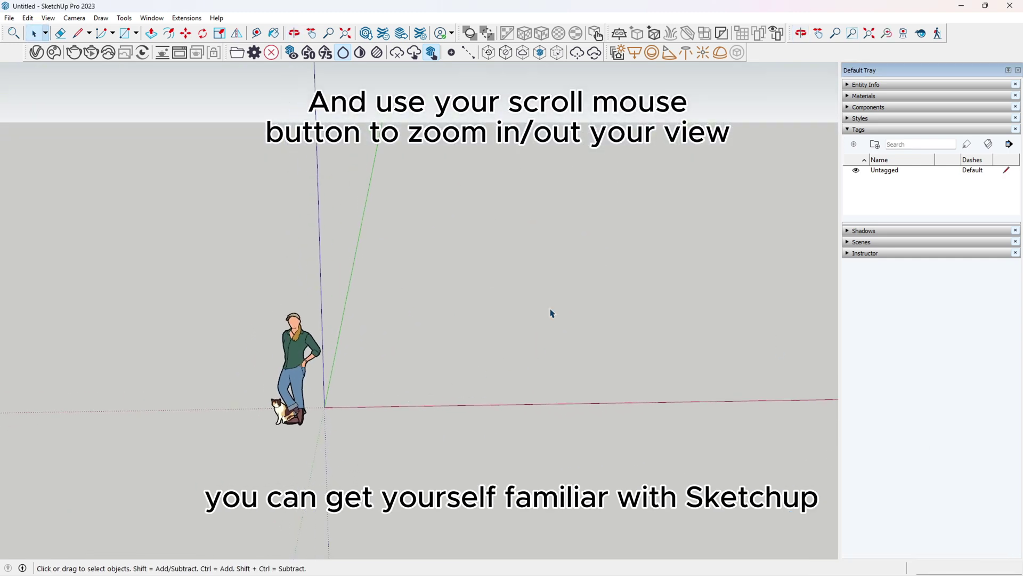
pyautogui.scroll(2, 602, 258)
pyautogui.moveTo(602, 258); pyautogui.dragTo(506, 257, button='middle')
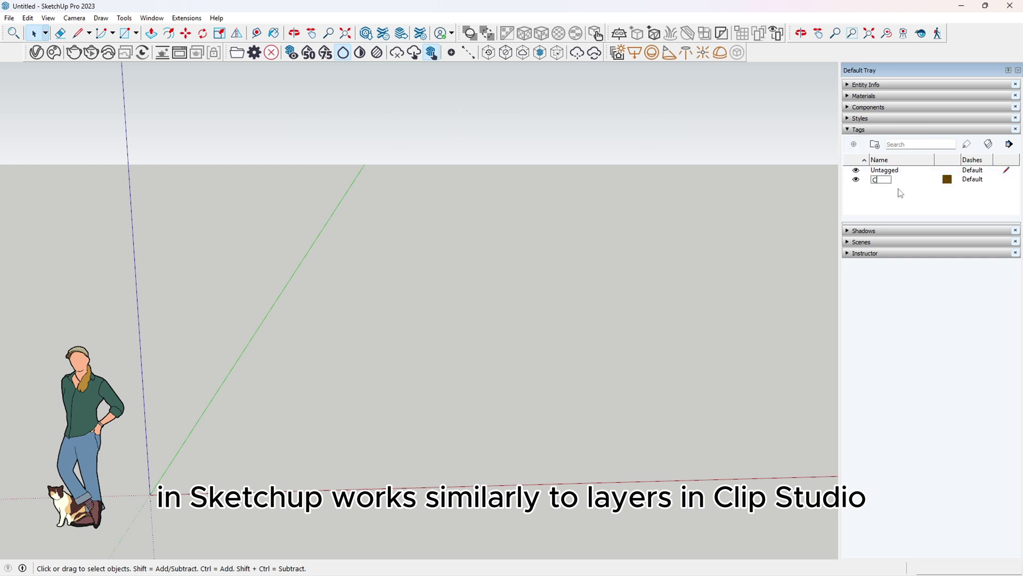
# Add a new tag named Column.
pyautogui.write('n')
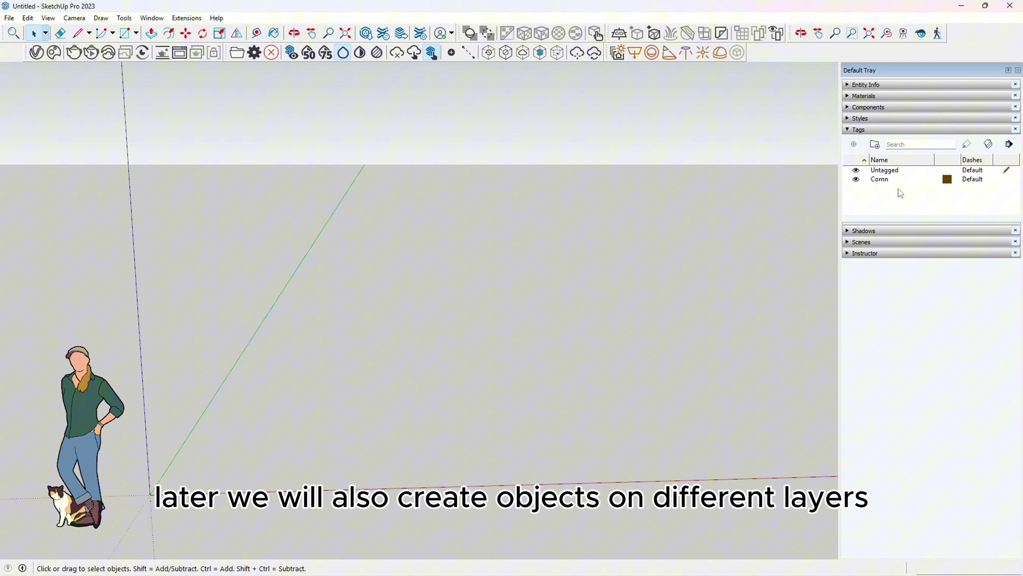
pyautogui.doubleClick(894, 181)
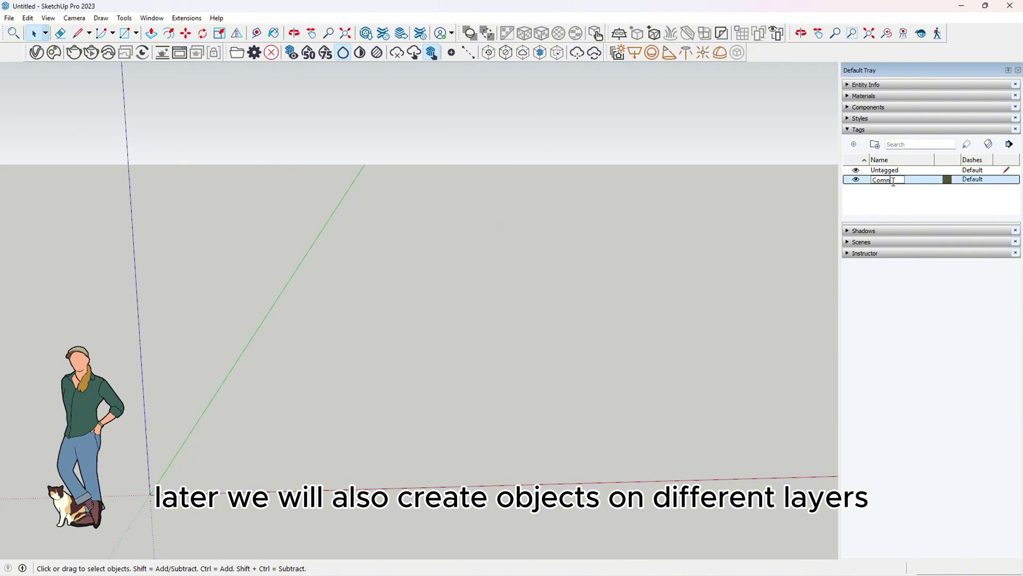
pyautogui.write('lumn')
pyautogui.press('Return')
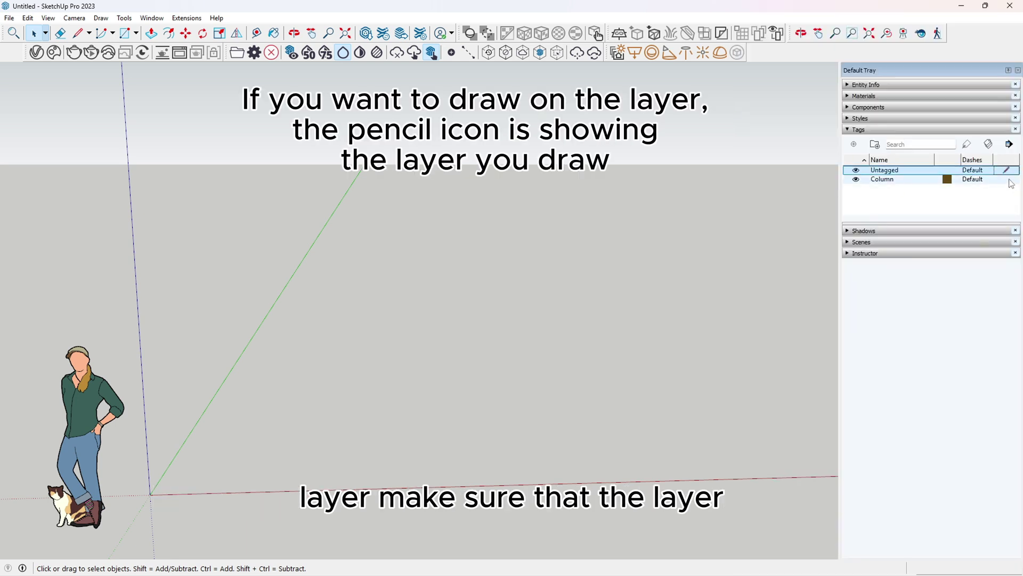
# Make the Column tag the active drawing tag instead of Untagged.
pyautogui.click(1009, 180)
pyautogui.click(1007, 171)
pyautogui.click(1008, 181)
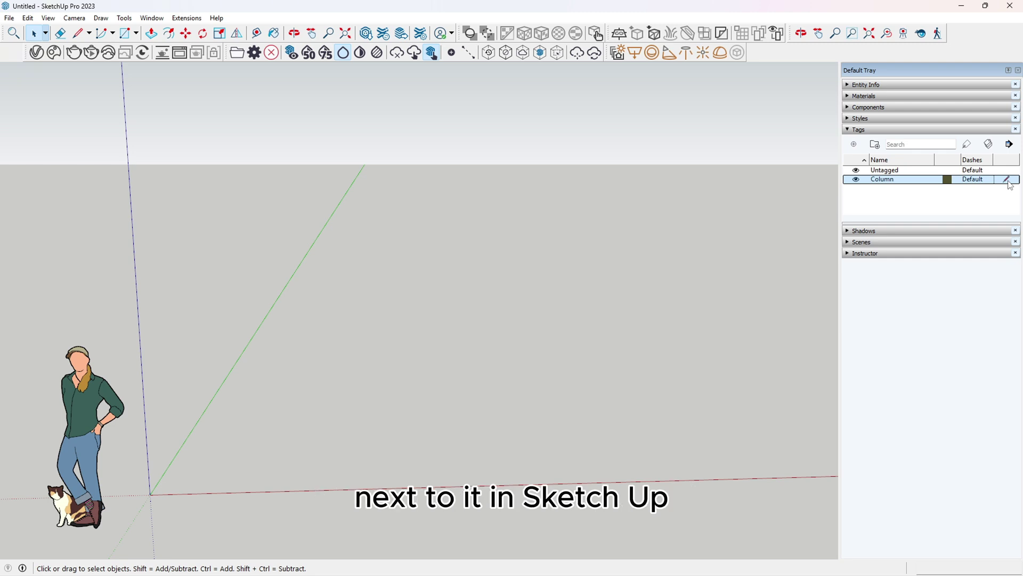
# Look through the available line, arc and shape drawing tools, including Rotated Rectangle, Circle and Polygon.
pyautogui.scroll(-4, 430, 311)
pyautogui.scroll(2, 497, 218)
pyautogui.moveTo(445, 205); pyautogui.dragTo(434, 256, button='middle')
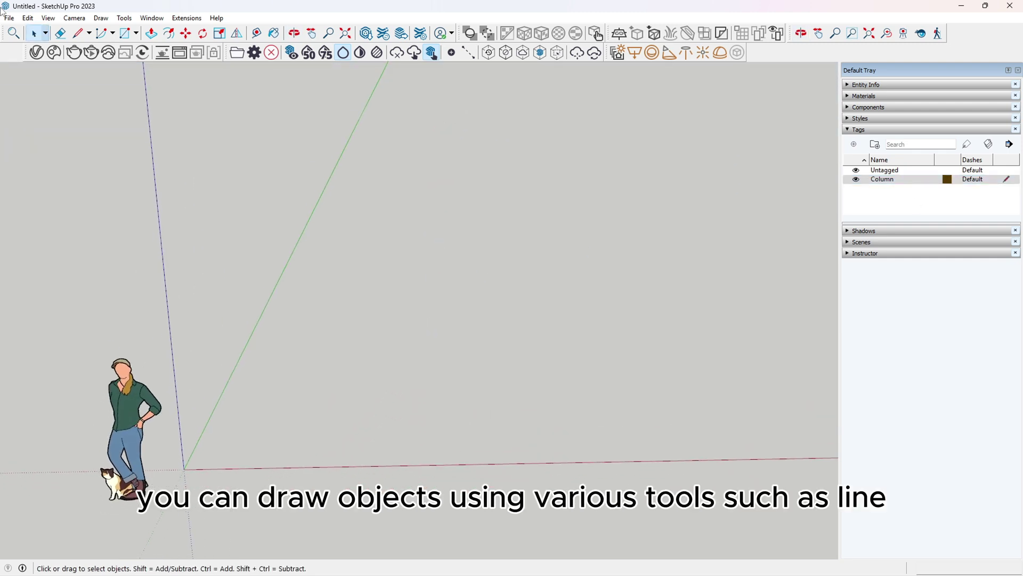
pyautogui.click(89, 34)
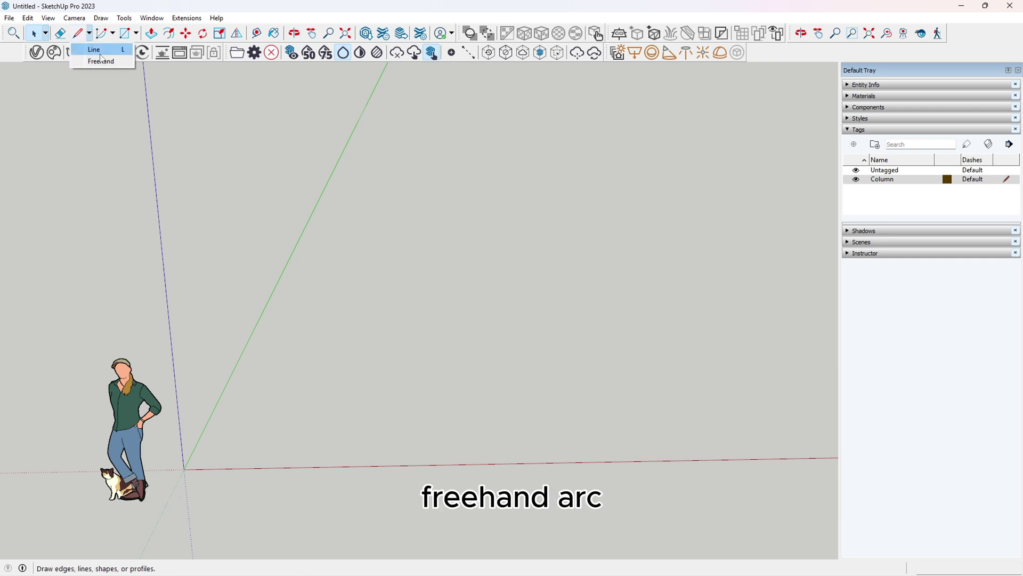
pyautogui.click(102, 36)
pyautogui.click(113, 36)
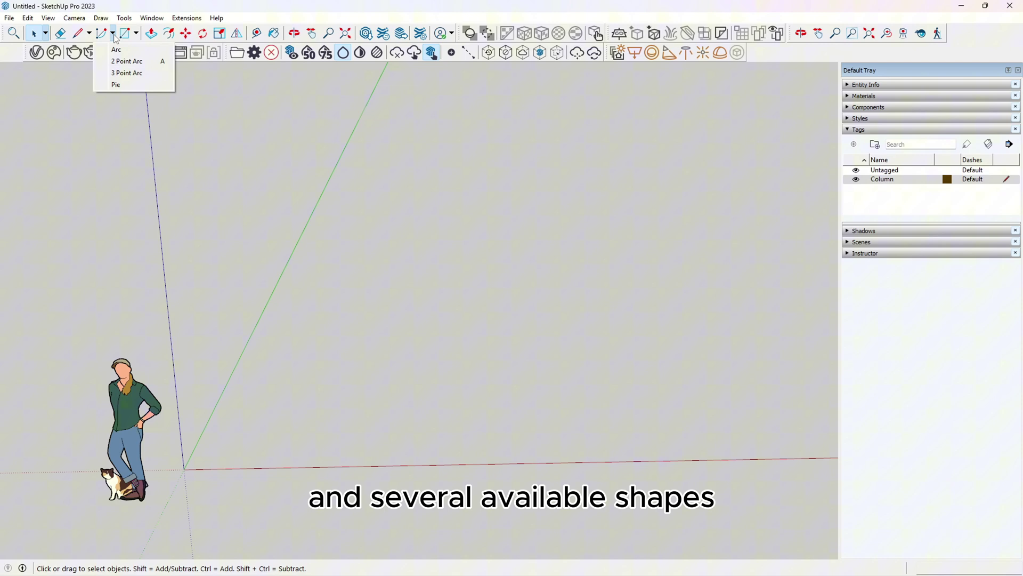
pyautogui.click(114, 35)
pyautogui.click(137, 34)
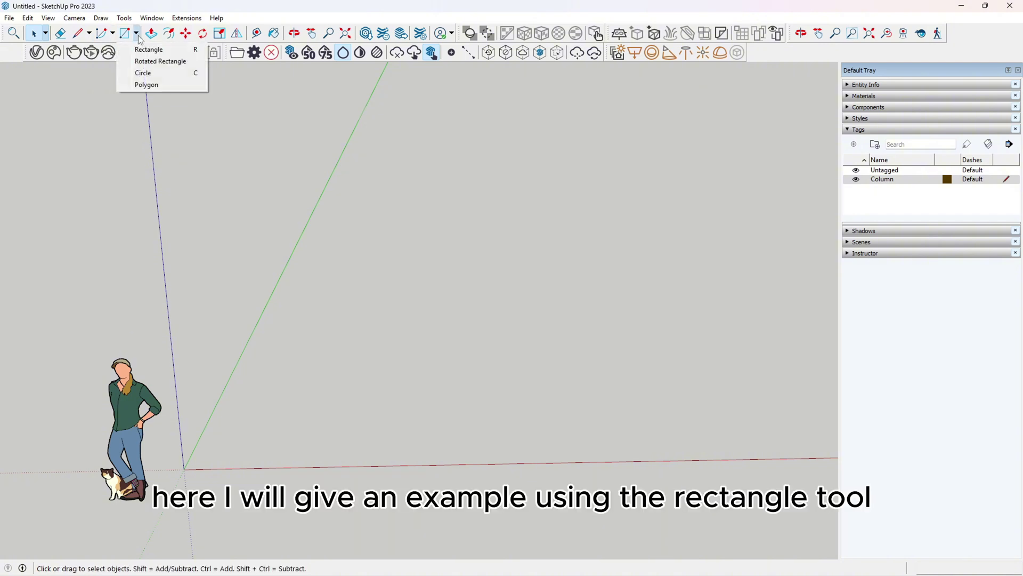
pyautogui.click(160, 61)
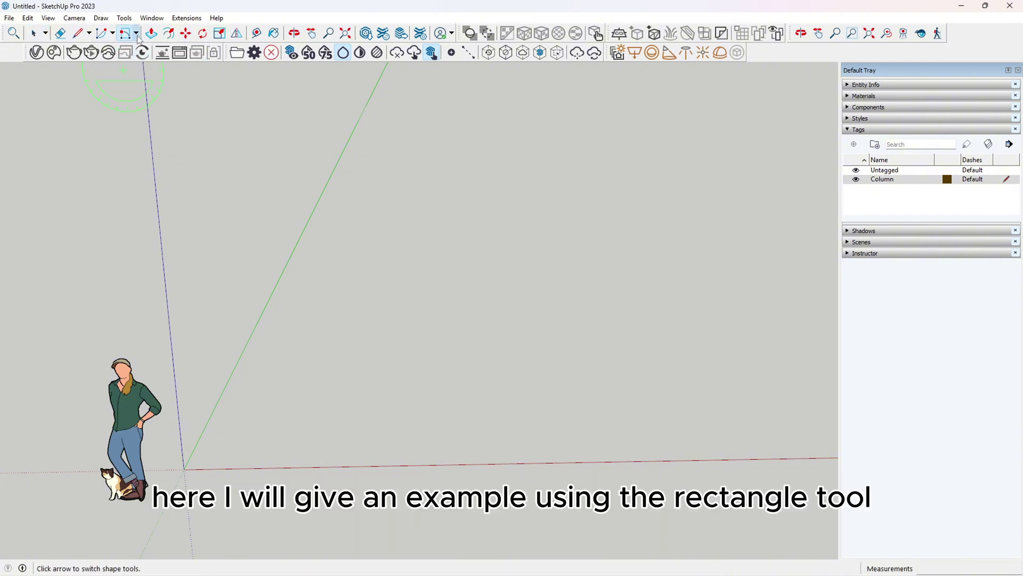
pyautogui.click(137, 35)
pyautogui.click(145, 73)
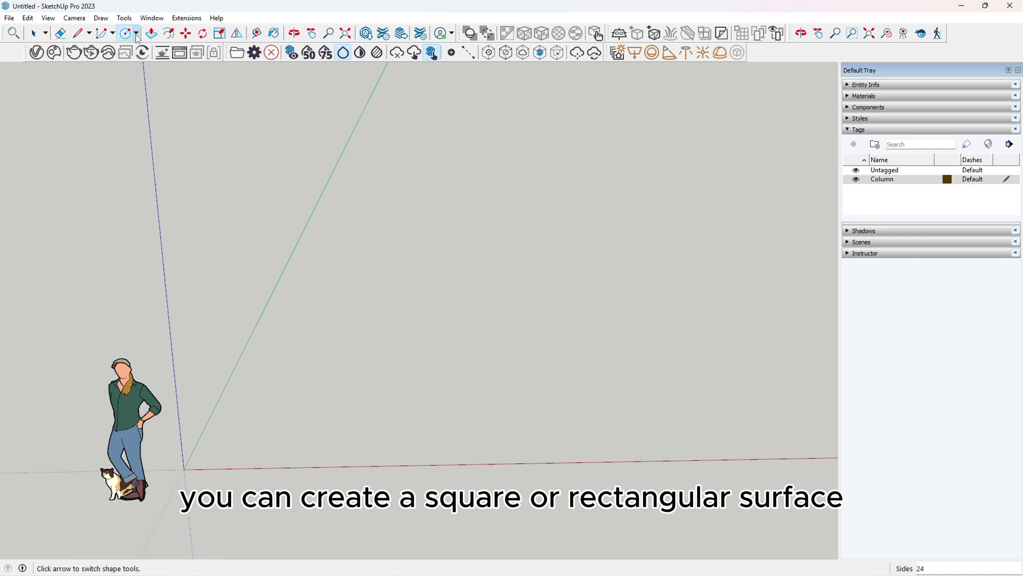
pyautogui.click(137, 34)
pyautogui.click(147, 85)
# Activate the Rectangle tool for drawing on the ground near the axes origin.
pyautogui.click(137, 34)
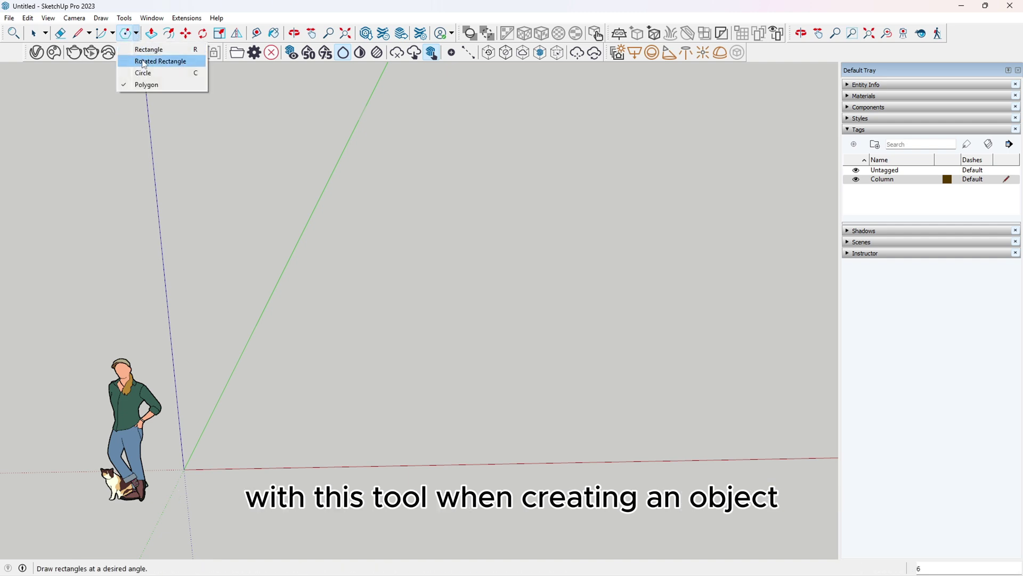
pyautogui.click(149, 49)
pyautogui.scroll(1, 287, 251)
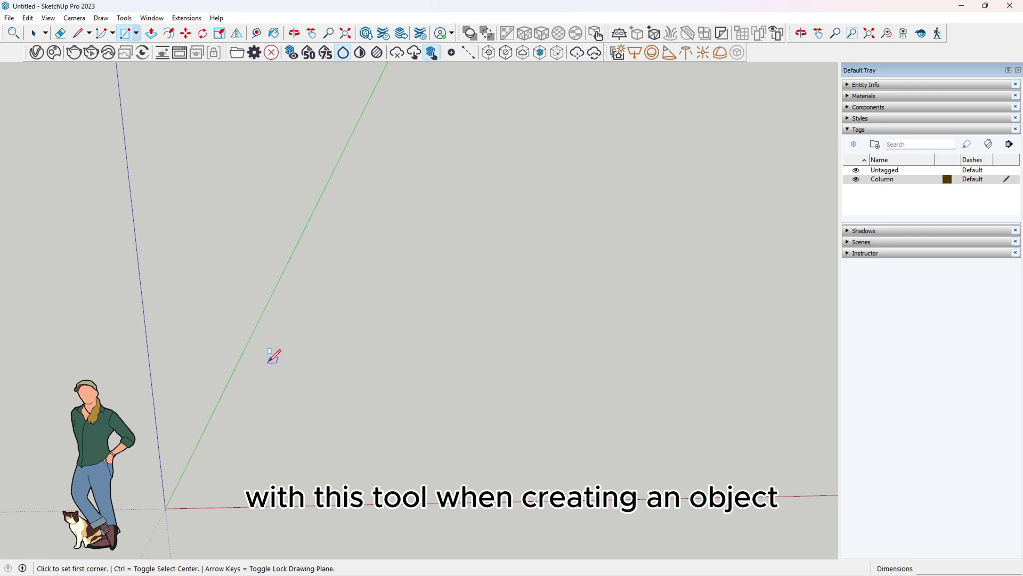
pyautogui.scroll(-2, 395, 256)
pyautogui.scroll(3, 315, 296)
pyautogui.moveTo(292, 471); pyautogui.dragTo(251, 400, button='middle')
pyautogui.scroll(-2, 349, 142)
pyautogui.scroll(3, 264, 367)
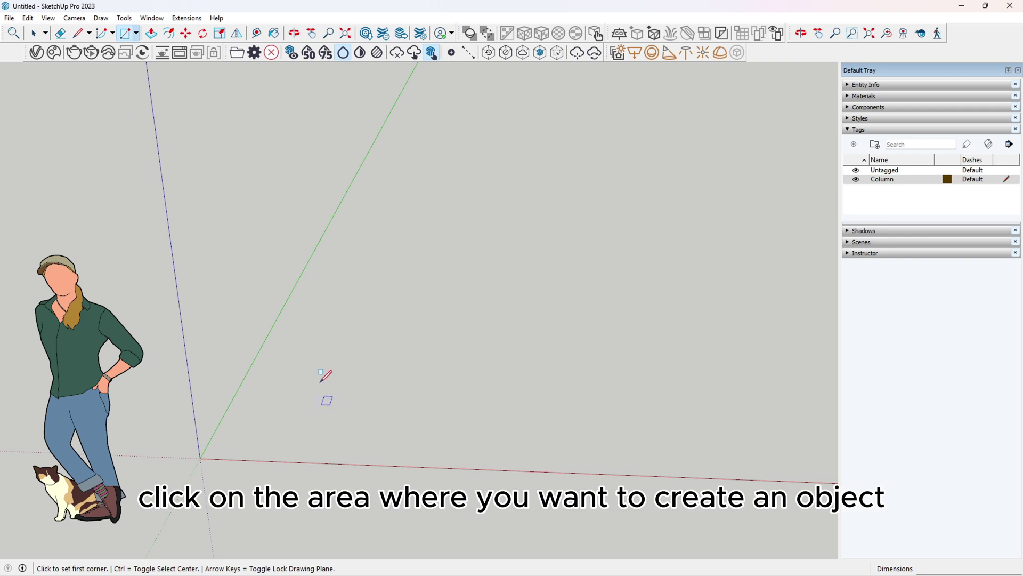
pyautogui.click(295, 383)
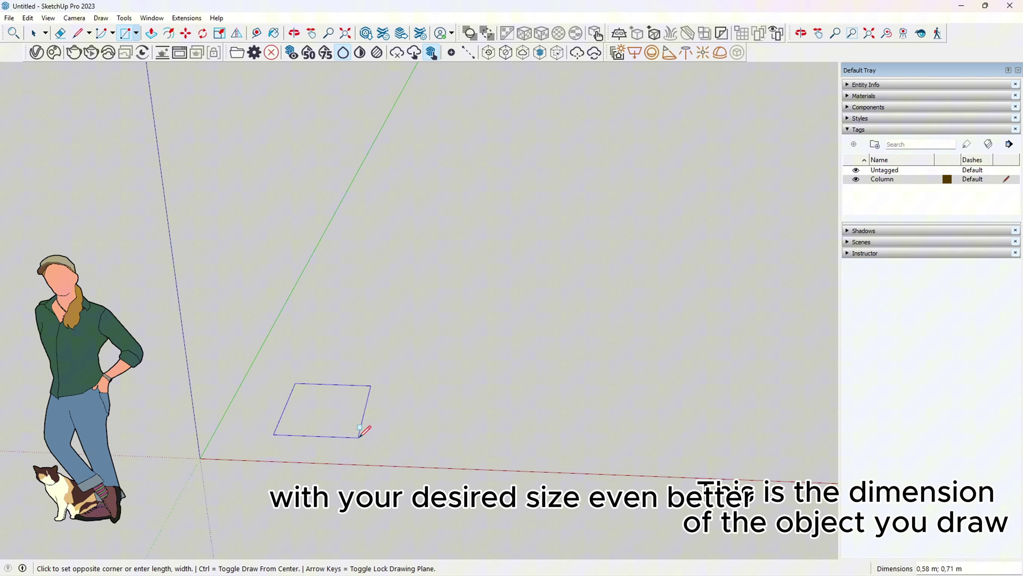
pyautogui.rightClick(364, 435)
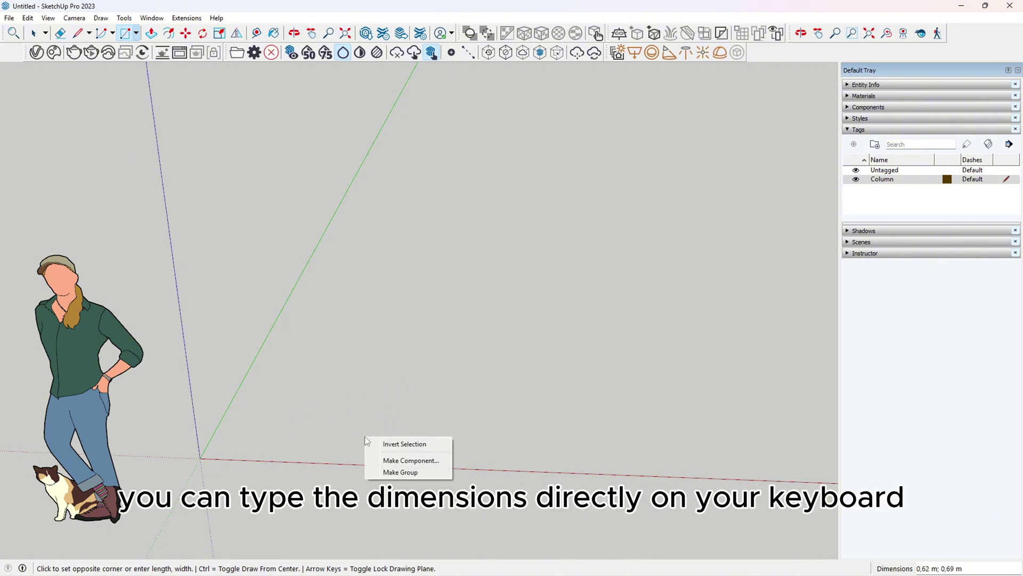
pyautogui.press('Escape')
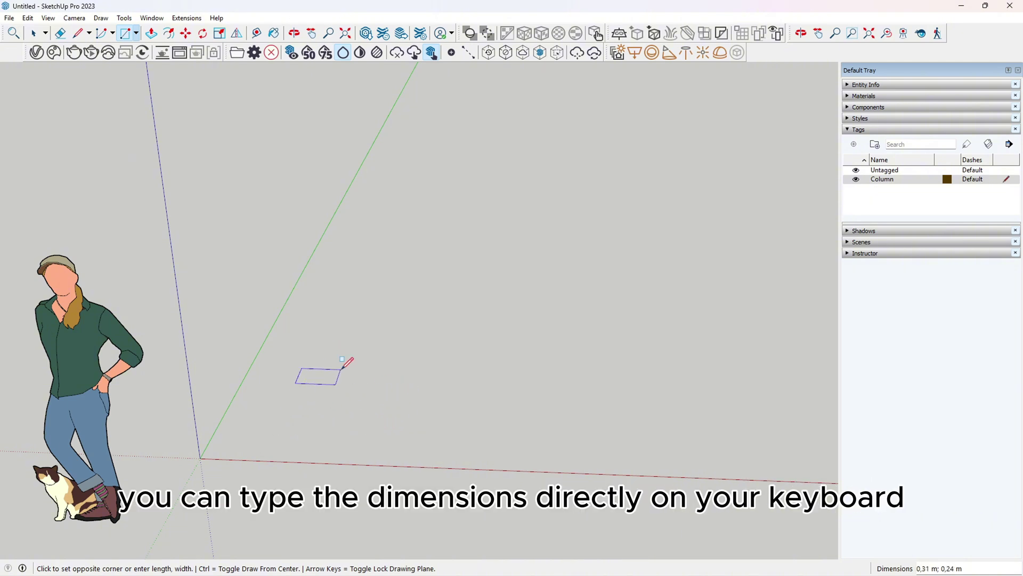
pyautogui.press('Escape')
pyautogui.click(291, 361)
pyautogui.press('Escape')
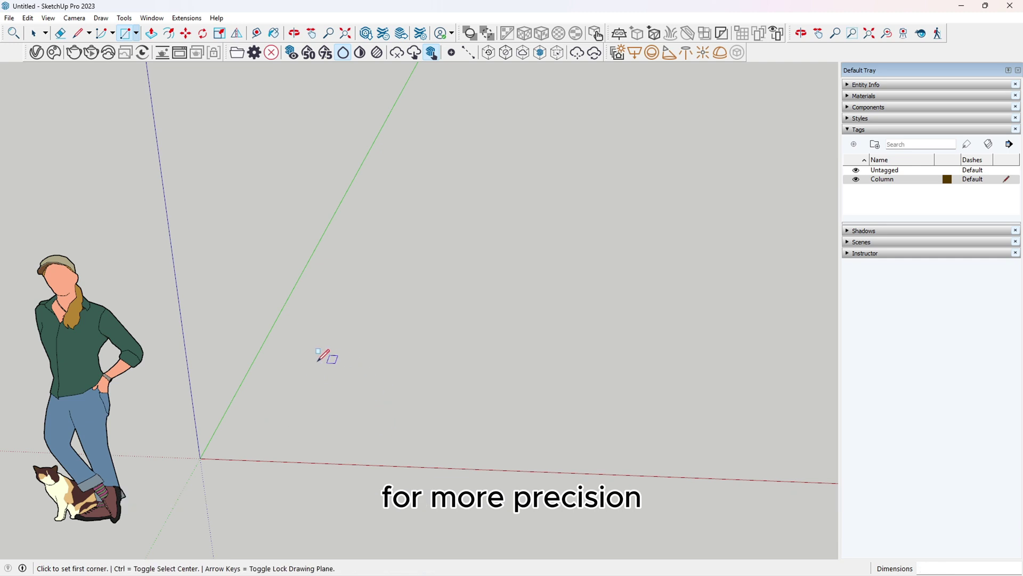
# Draw a 0,6 m by 0,6 m square on the ground near the axes origin.
pyautogui.click(297, 383)
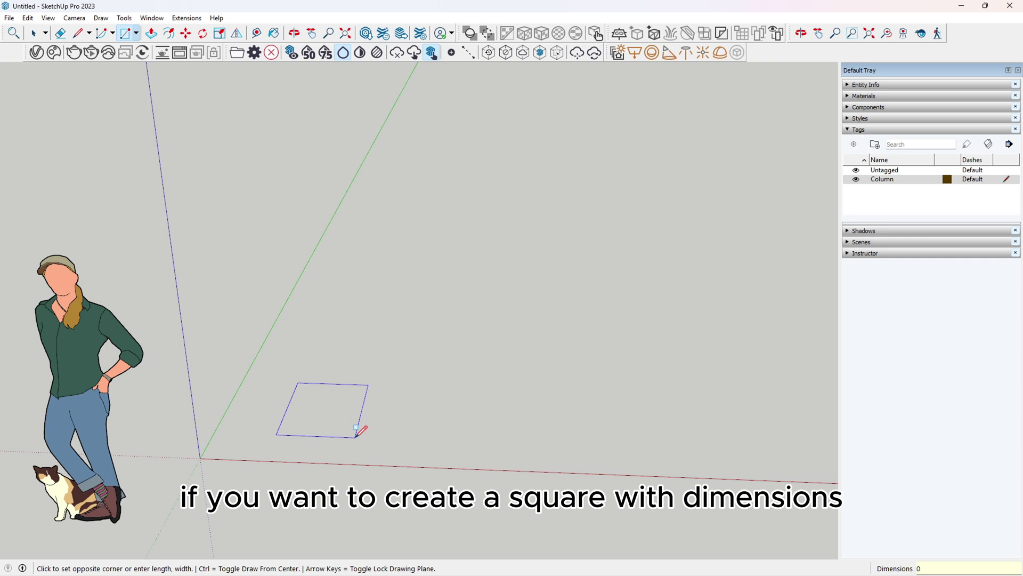
pyautogui.write('0,6;0,6')
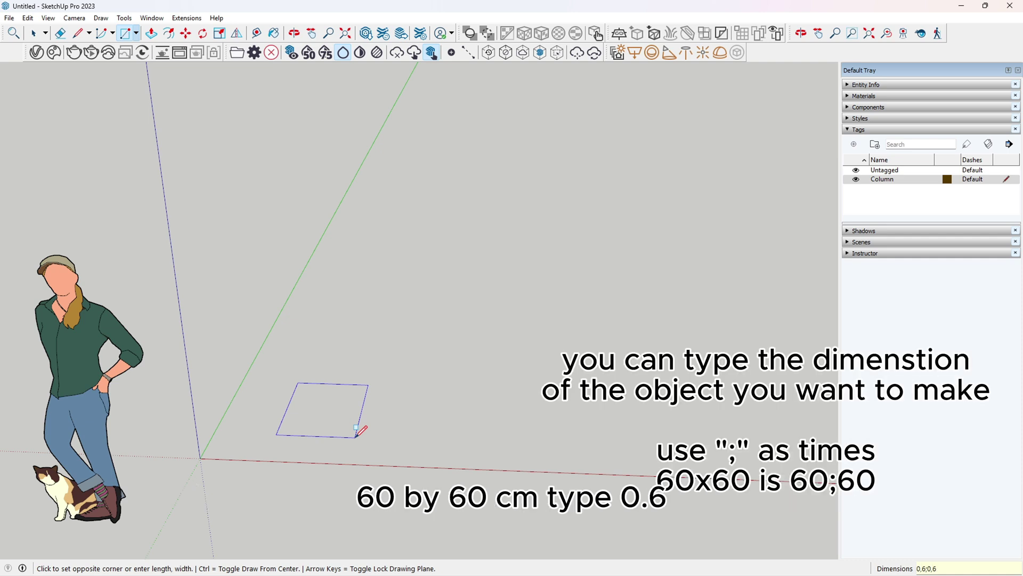
pyautogui.press('Return')
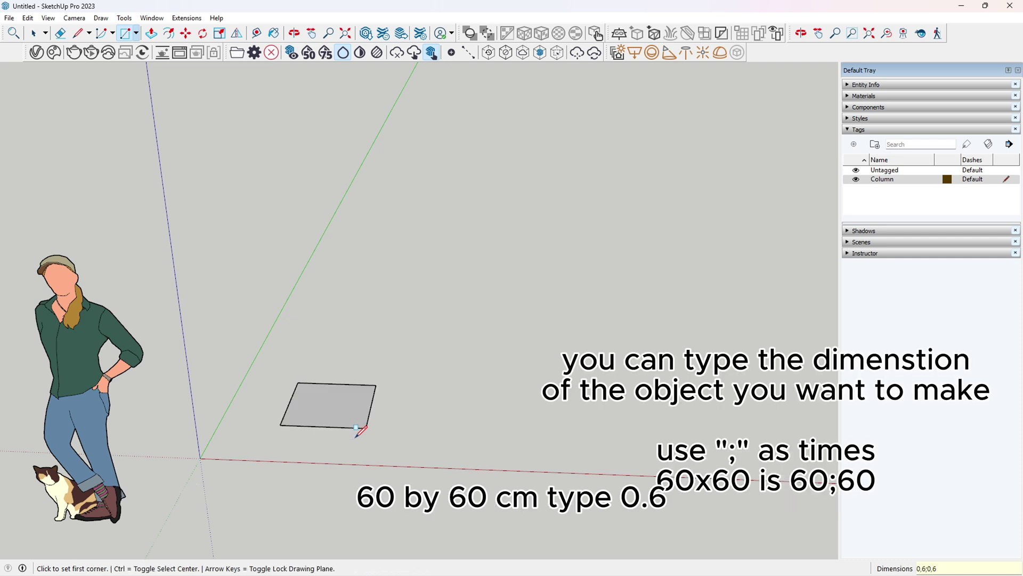
# Start a line on the ground beside the square, switching its direction lock between the green, red and blue axes and ending on red.
pyautogui.moveTo(405, 283); pyautogui.dragTo(338, 338, button='middle')
pyautogui.moveTo(431, 361); pyautogui.dragTo(392, 440, button='middle')
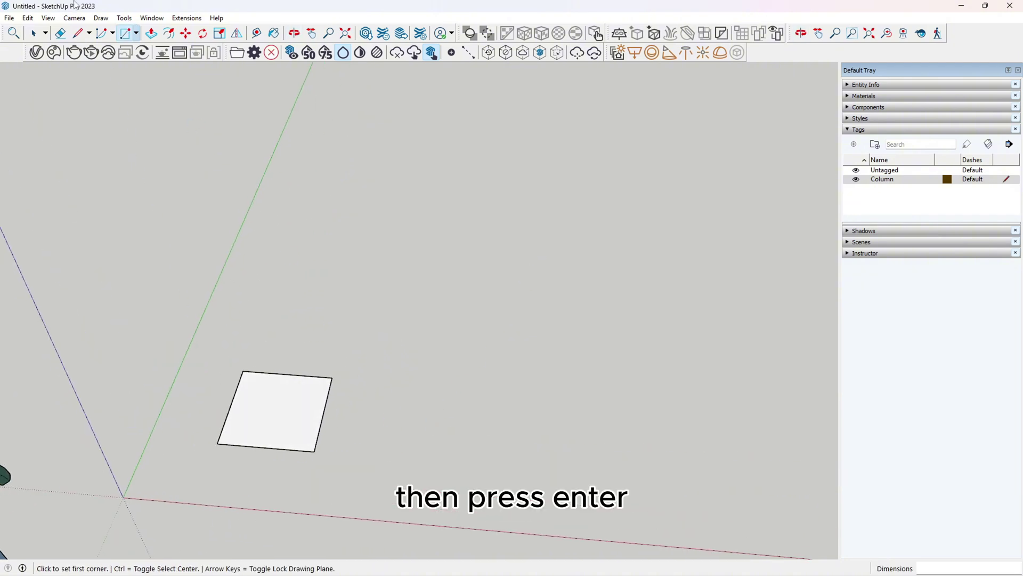
pyautogui.click(81, 37)
pyautogui.click(395, 382)
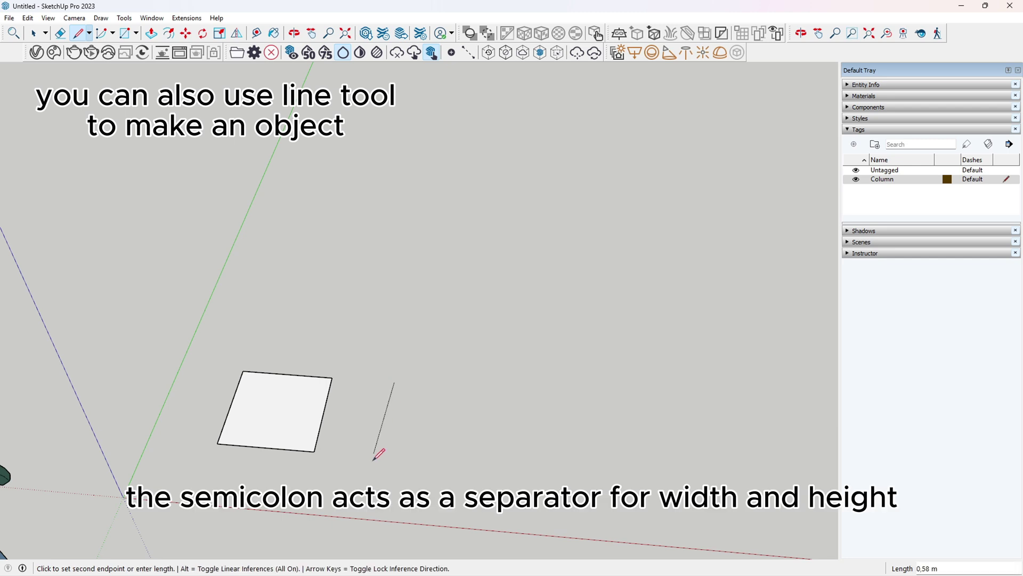
pyautogui.moveTo(371, 484); pyautogui.dragTo(272, 394, button='middle')
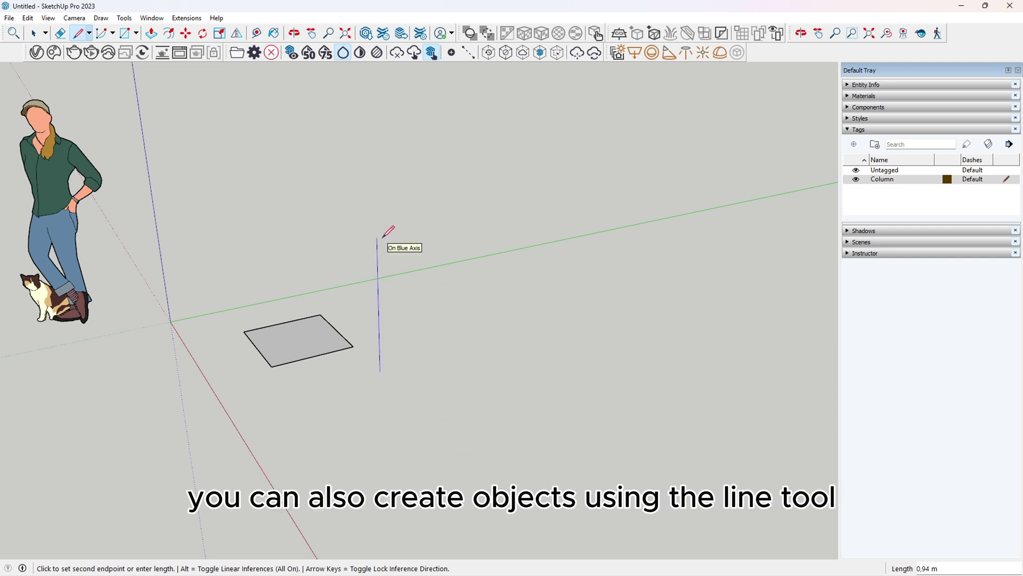
pyautogui.press('Left')
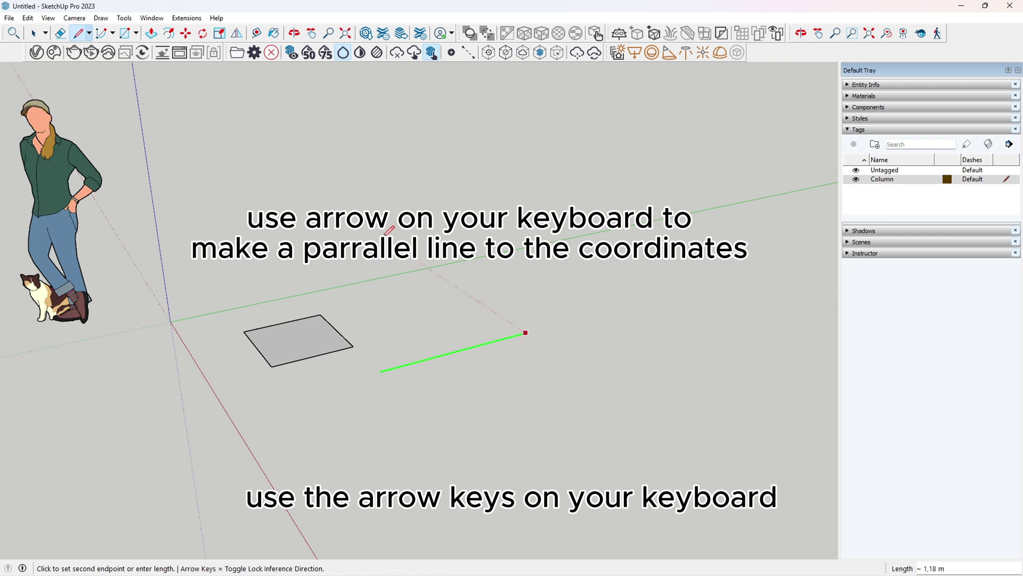
pyautogui.press('Right')
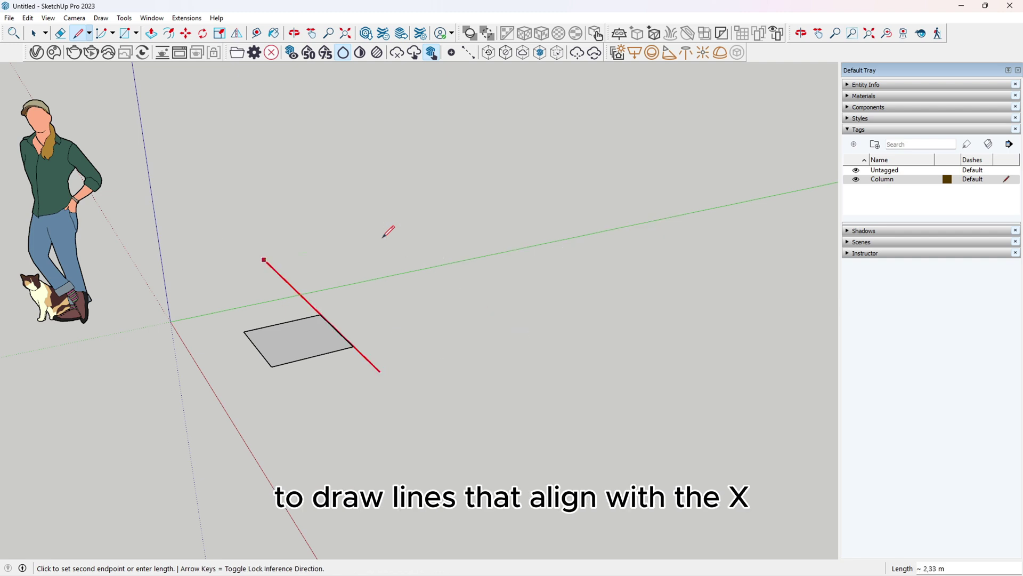
pyautogui.press('Up')
pyautogui.press('Left')
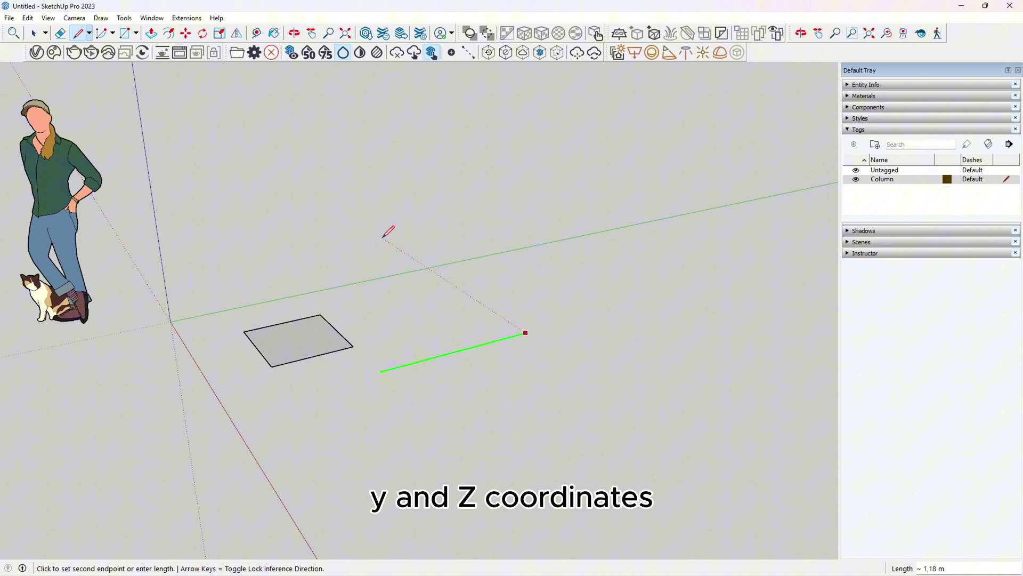
pyautogui.press('Up')
pyautogui.press('Right')
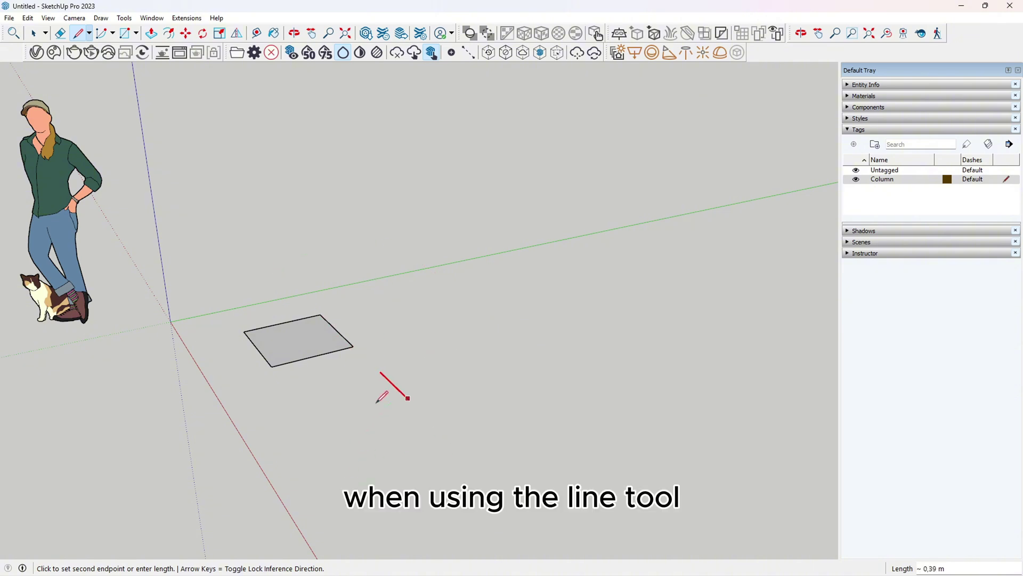
# Draw the edges of a four-sided outline beside the square with the Line tool, closing it at its starting point to form a face.
pyautogui.moveTo(376, 402); pyautogui.dragTo(483, 480, button='middle')
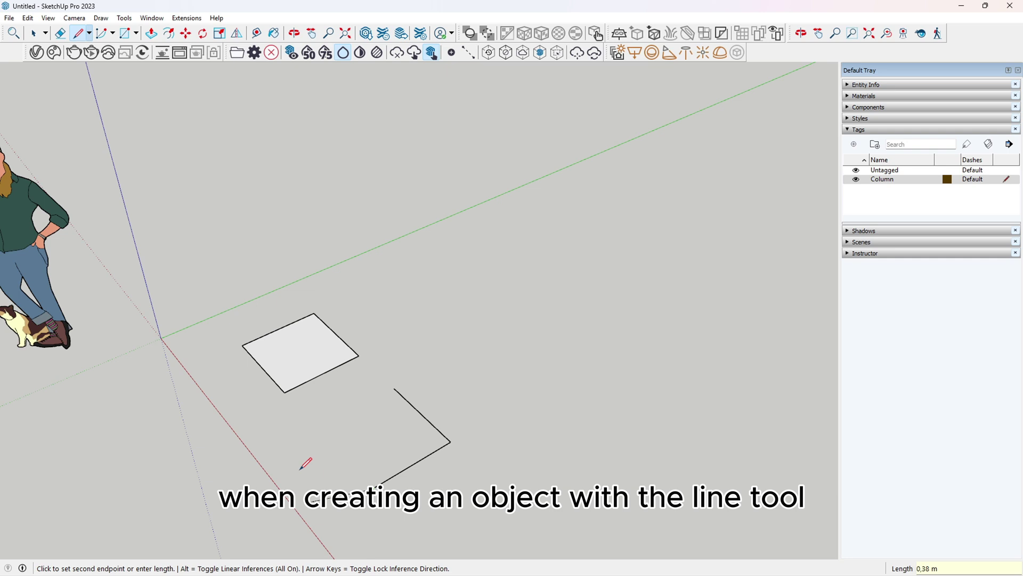
pyautogui.click(375, 485)
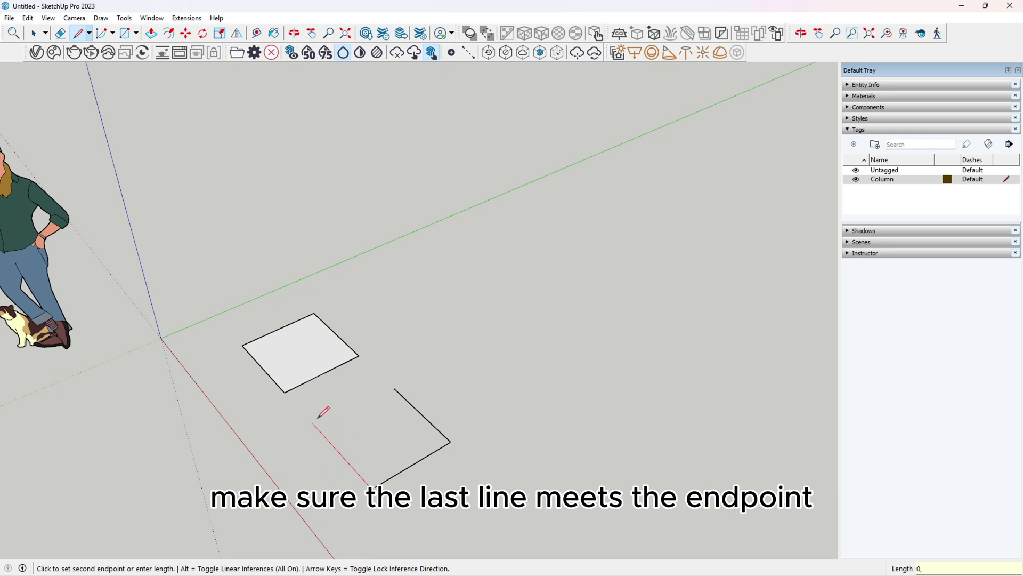
pyautogui.click(318, 418)
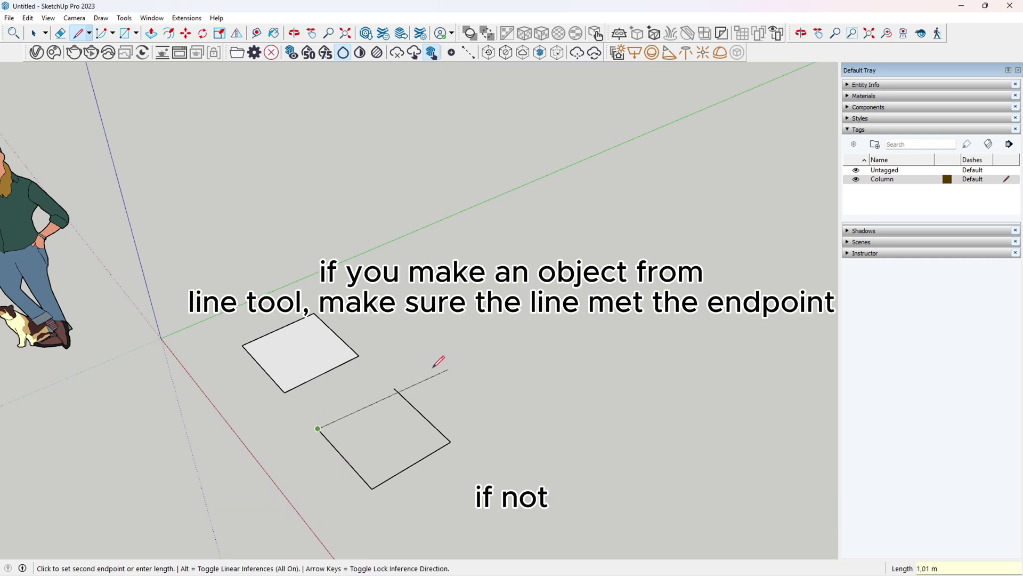
pyautogui.click(394, 388)
pyautogui.scroll(3, 383, 472)
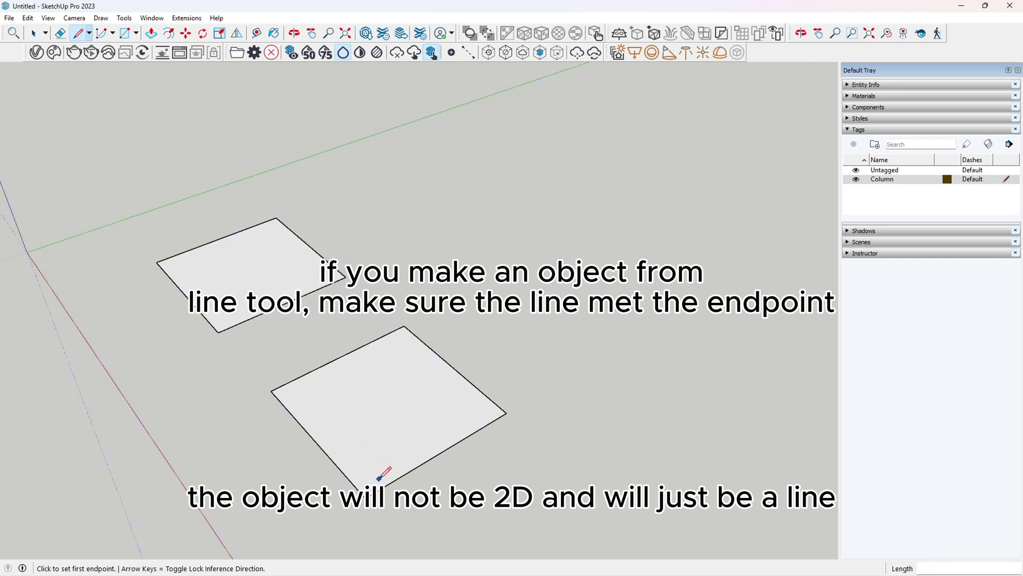
# Erase the edge of the line-drawn outline that faces the square, leaving a gap between two endpoints.
pyautogui.click(60, 33)
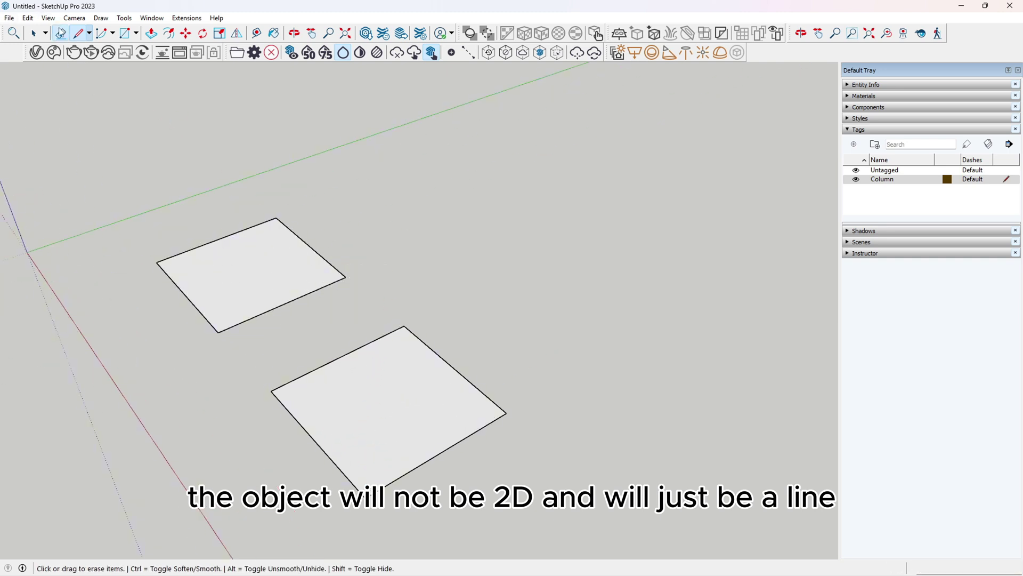
pyautogui.click(360, 368)
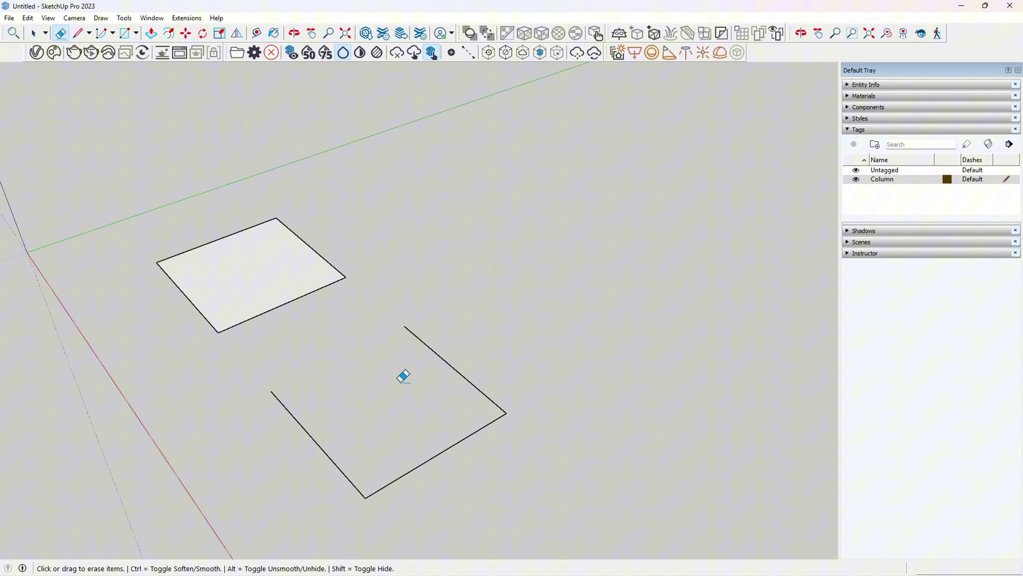
pyautogui.moveTo(397, 437); pyautogui.dragTo(421, 358, button='middle')
pyautogui.press('l')
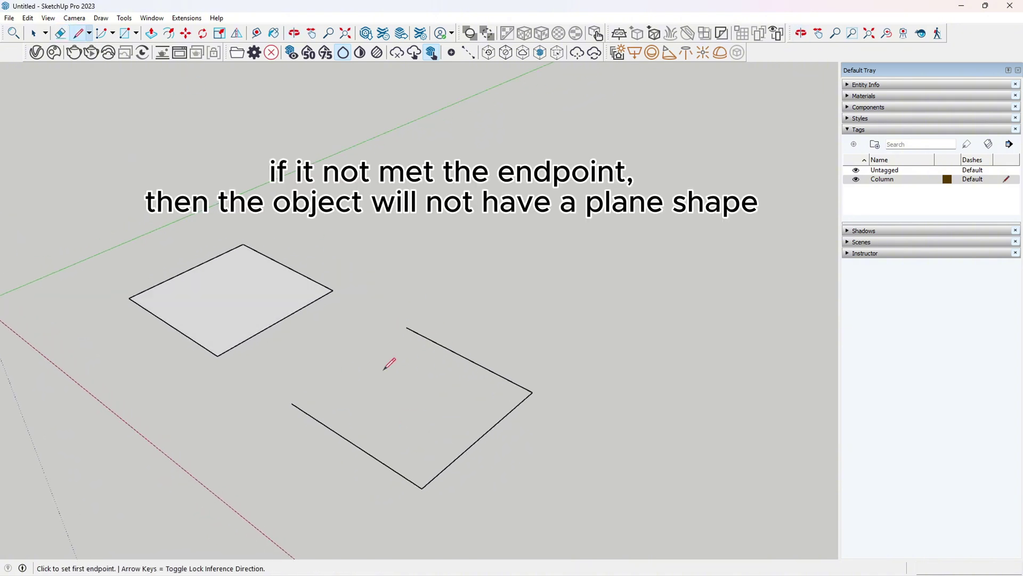
pyautogui.click(291, 403)
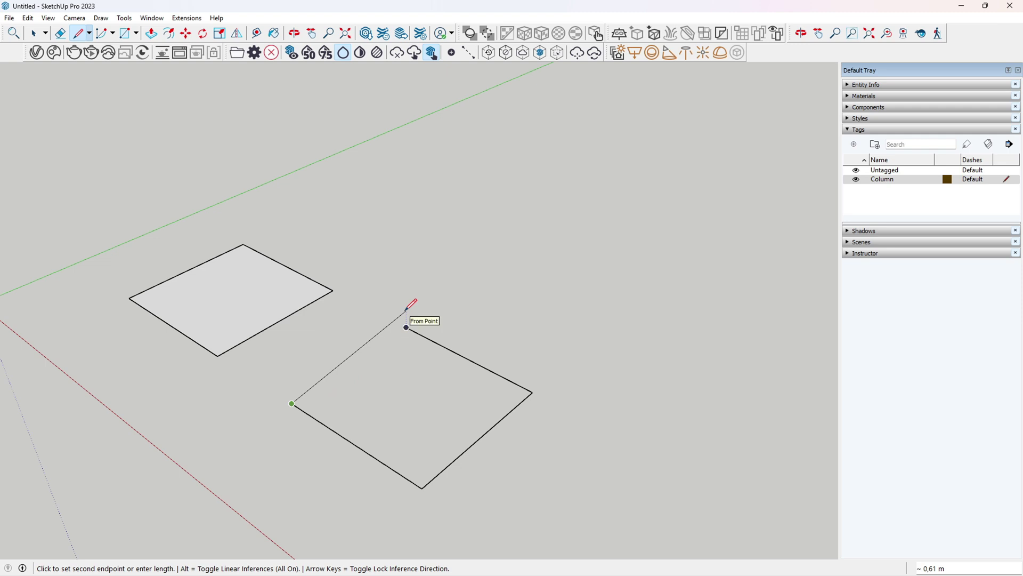
pyautogui.click(406, 327)
pyautogui.press('Escape')
# Draw a line between the two open endpoints of the outline to close it into a face.
pyautogui.moveTo(539, 373); pyautogui.dragTo(514, 462, button='middle')
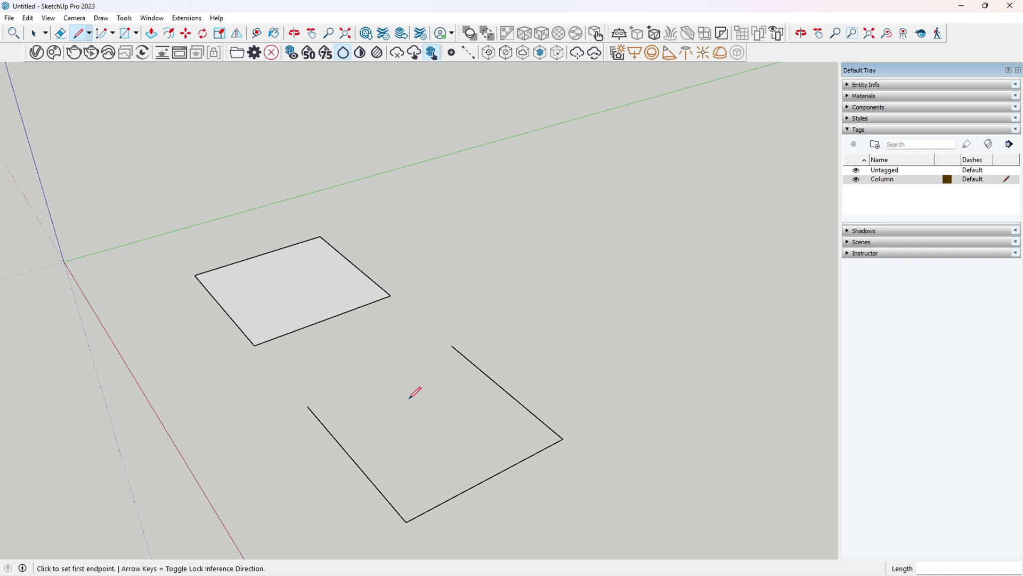
pyautogui.click(307, 406)
pyautogui.click(452, 346)
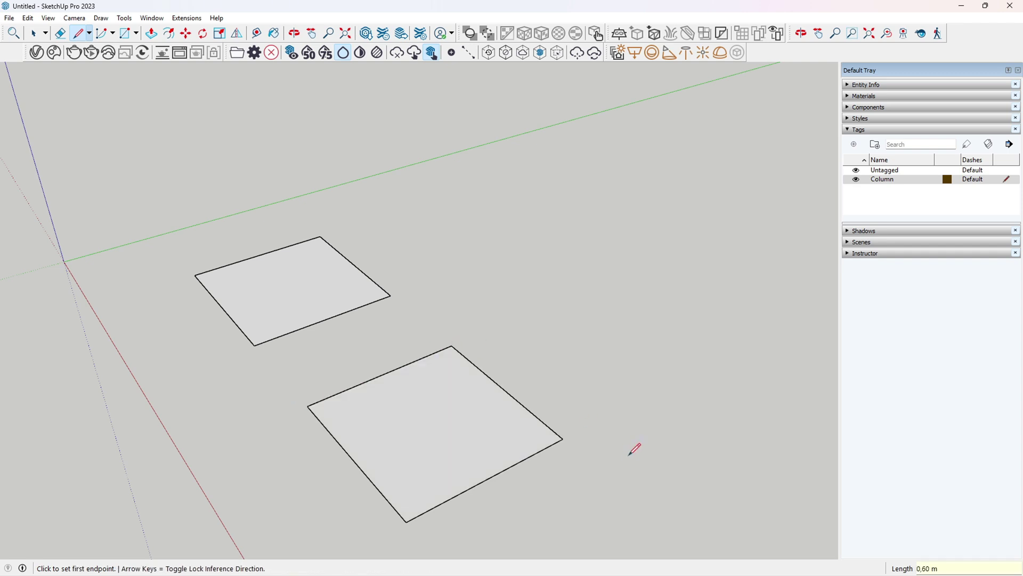
# Extrude the square face nearest the origin upward 3,5 m with Push/Pull to form a column.
pyautogui.moveTo(635, 445); pyautogui.dragTo(509, 462, button='middle')
pyautogui.scroll(-3, 504, 469)
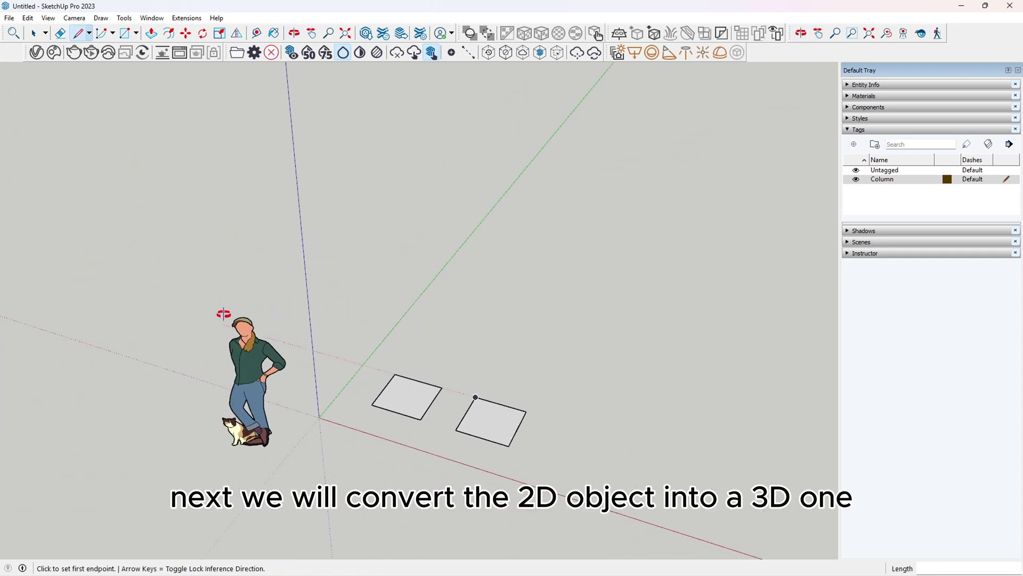
pyautogui.moveTo(453, 328); pyautogui.dragTo(505, 306, button='middle')
pyautogui.scroll(4, 526, 363)
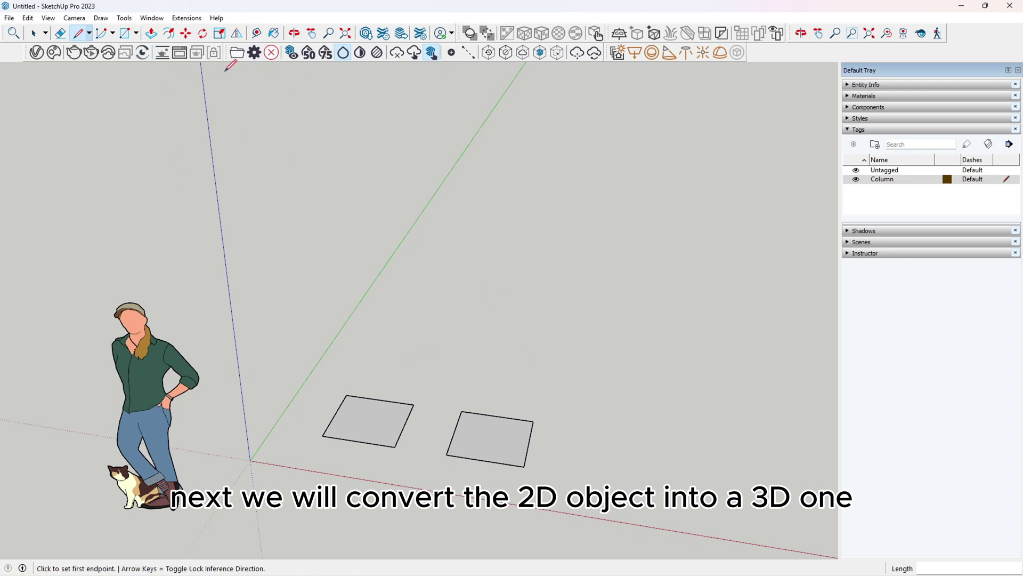
pyautogui.click(152, 33)
pyautogui.scroll(1, 445, 397)
pyautogui.moveTo(436, 432); pyautogui.dragTo(359, 425, button='middle')
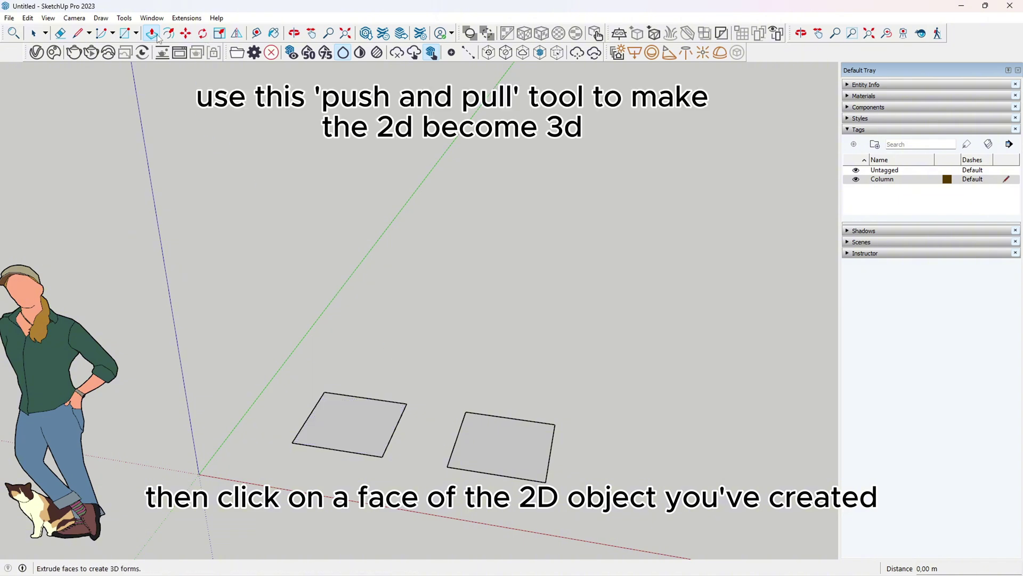
pyautogui.click(361, 440)
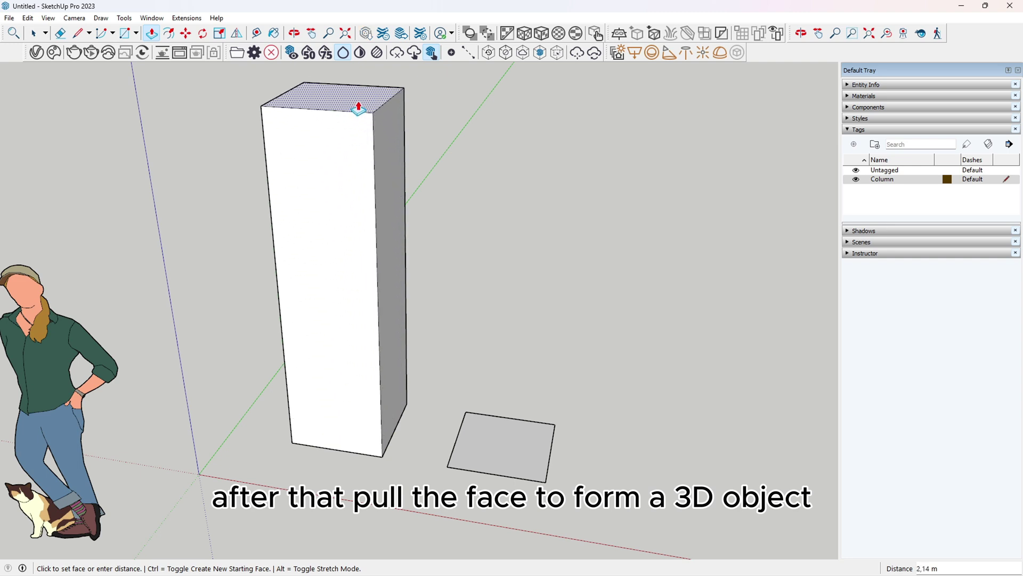
pyautogui.scroll(-5, 359, 103)
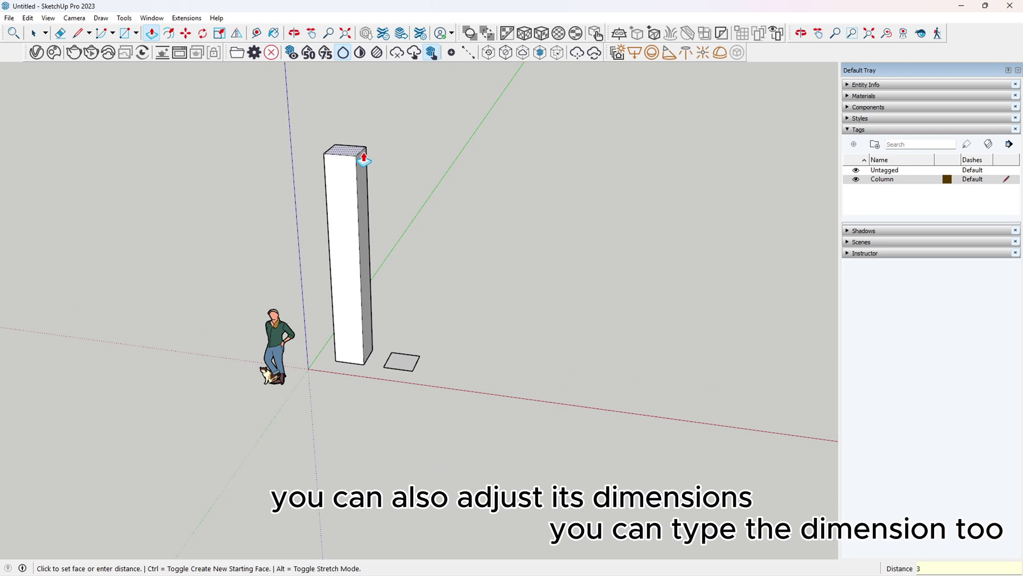
pyautogui.write('3,5')
pyautogui.press('Return')
# Try Push/Pull on the column's top, side and front faces, cancelling each change.
pyautogui.scroll(2, 265, 231)
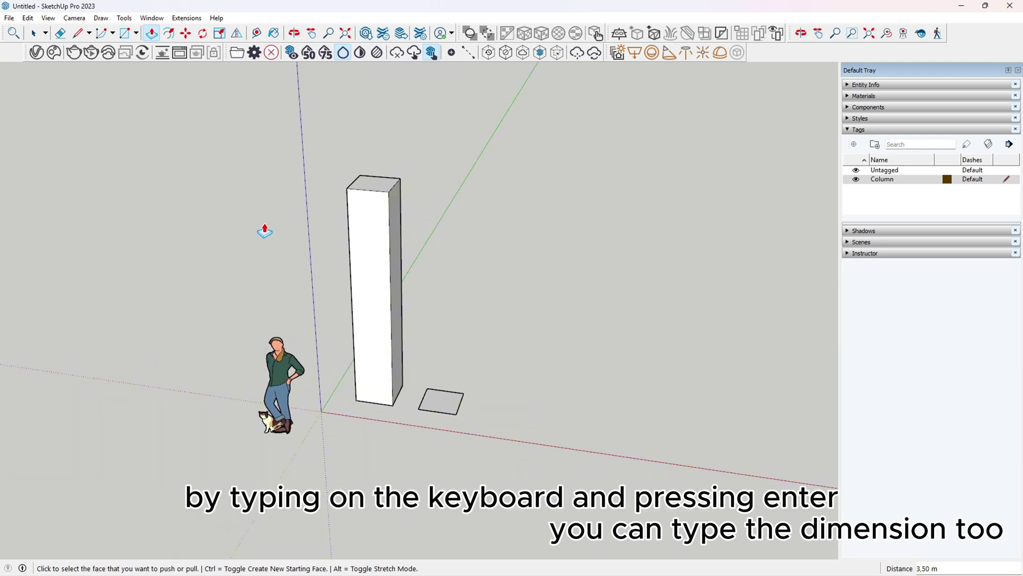
pyautogui.scroll(2, 418, 222)
pyautogui.moveTo(389, 341); pyautogui.dragTo(361, 403, button='middle')
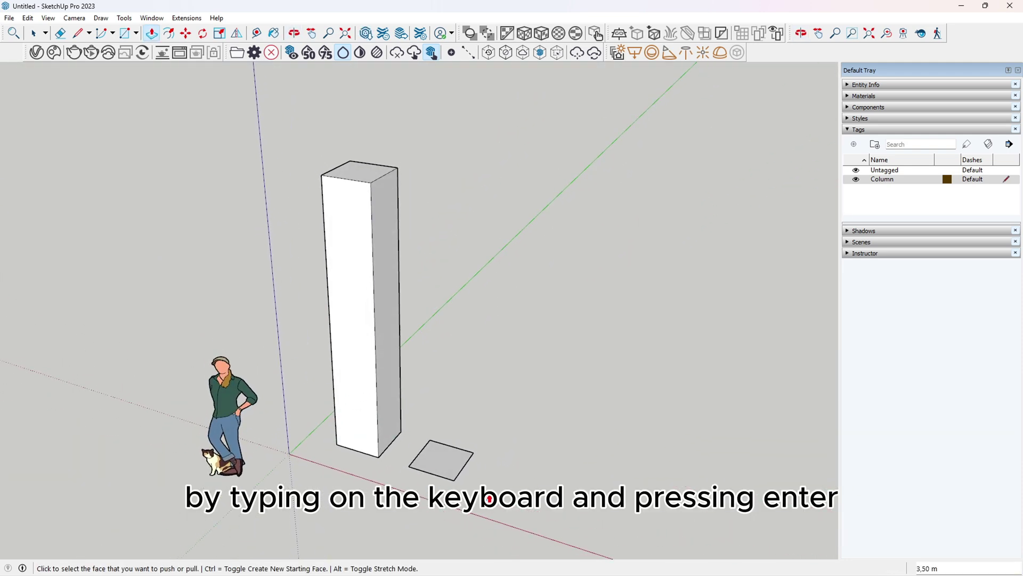
pyautogui.scroll(2, 488, 498)
pyautogui.scroll(-1, 331, 341)
pyautogui.scroll(-1, 178, 307)
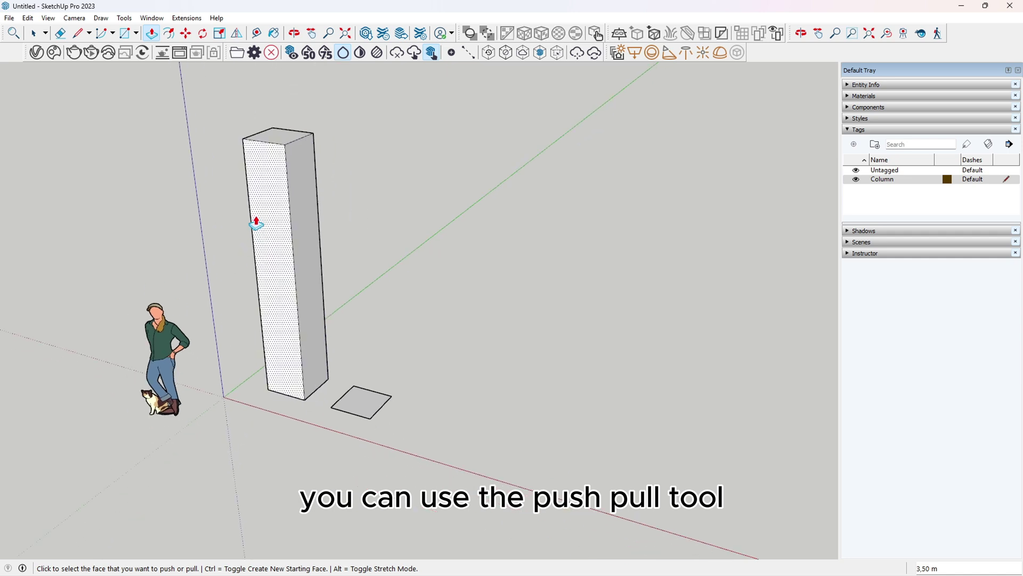
pyautogui.click(283, 144)
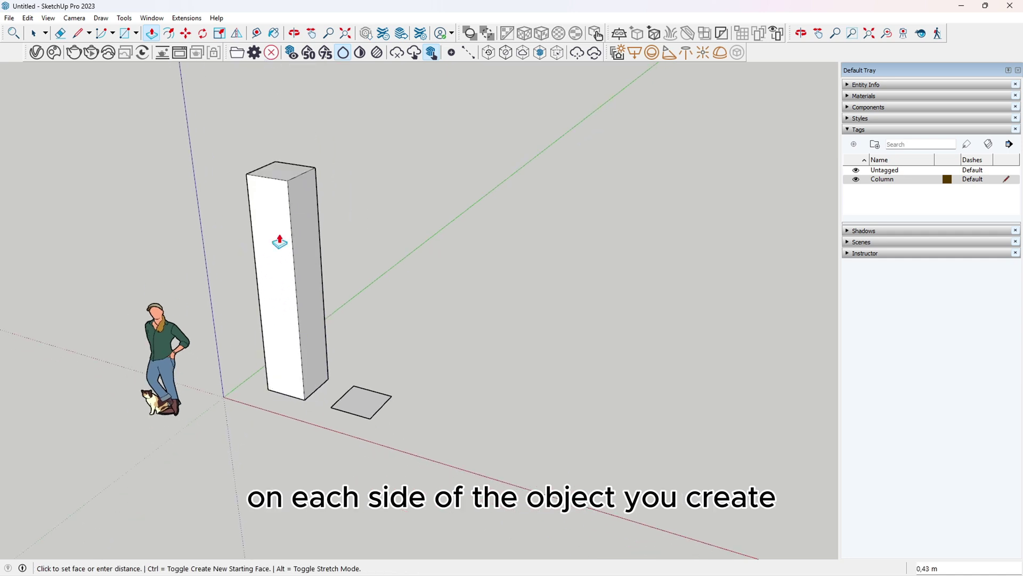
pyautogui.press('Escape')
pyautogui.click(307, 208)
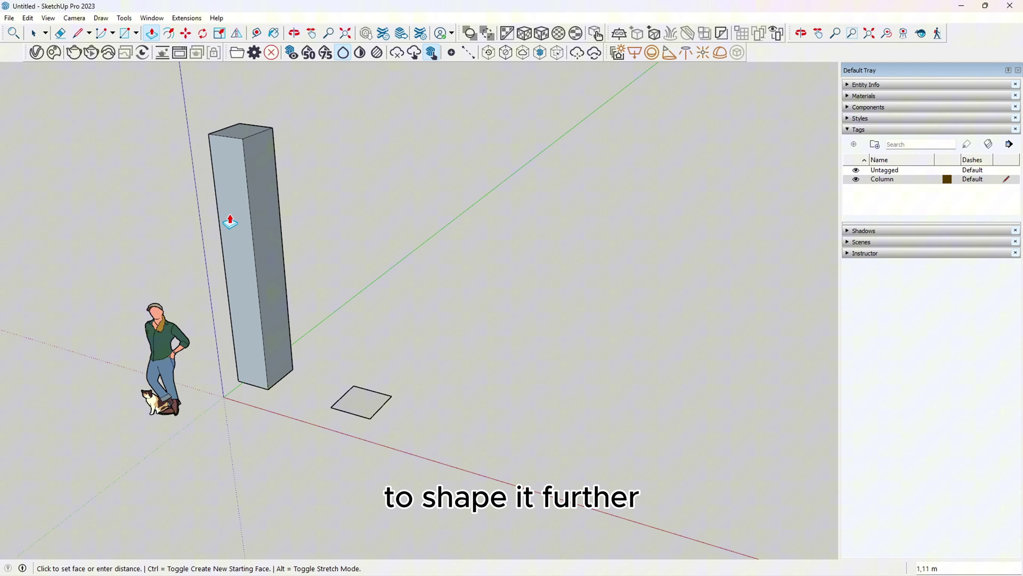
pyautogui.press('Escape')
pyautogui.click(272, 236)
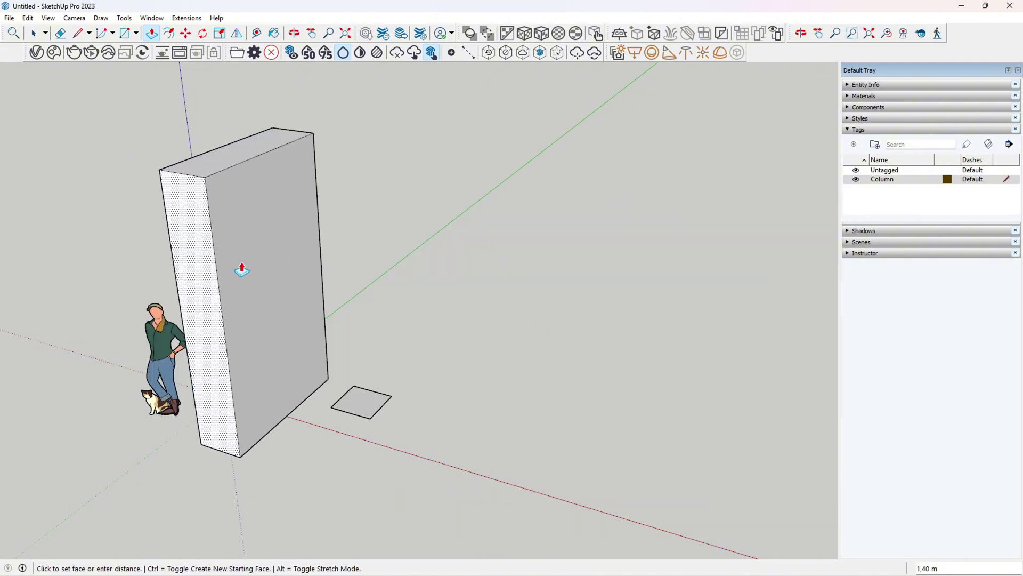
pyautogui.press('Escape')
# Try the Move tool on the column's front and side faces, cancelling each move.
pyautogui.moveTo(251, 245)
pyautogui.mouseDown(button='middle')
pyautogui.moveTo(297, 197)
pyautogui.moveTo(432, 256)
pyautogui.moveTo(230, 244)
pyautogui.mouseUp(button='middle')
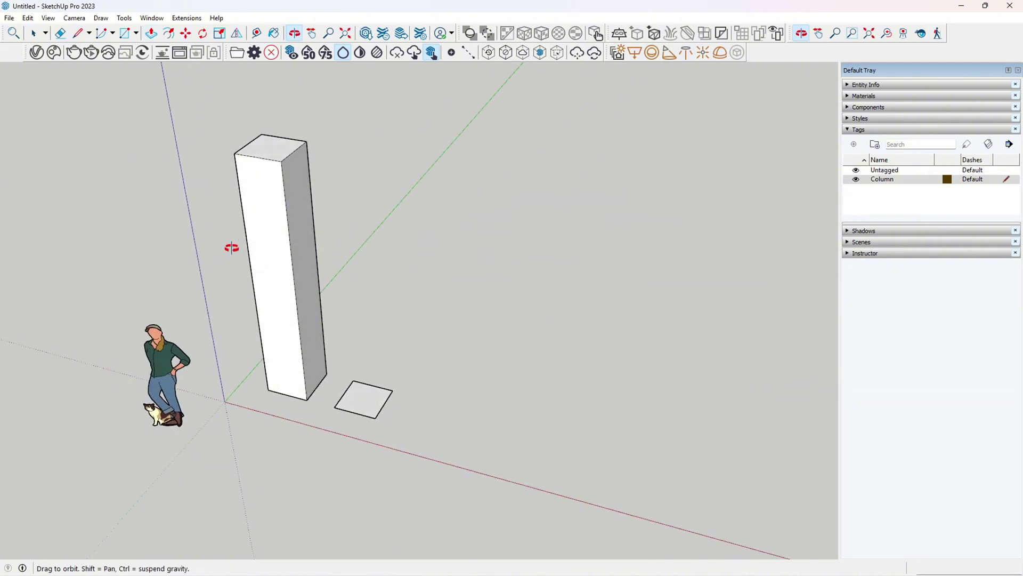
pyautogui.scroll(3, 261, 184)
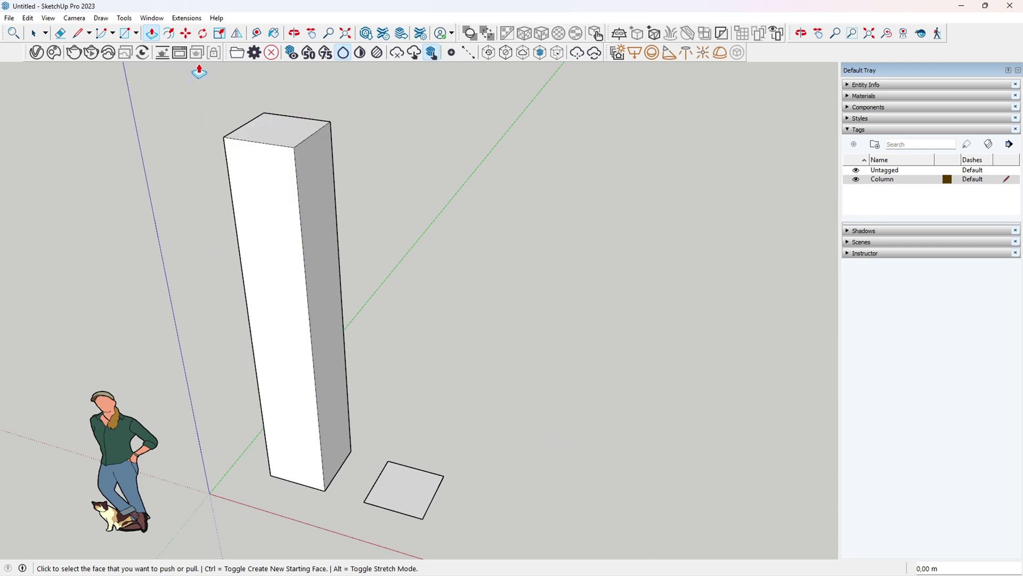
pyautogui.click(185, 33)
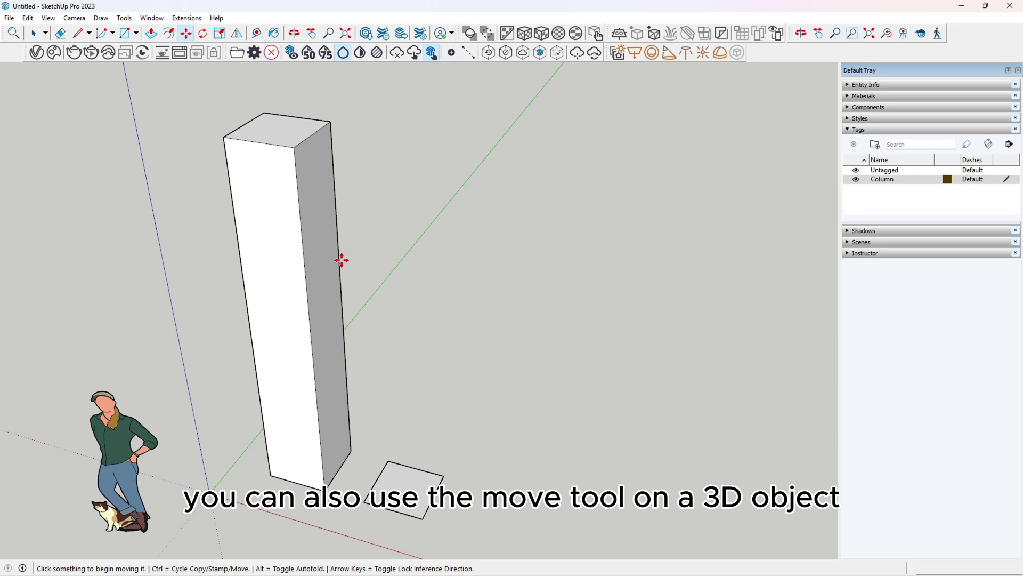
pyautogui.click(258, 175)
pyautogui.press('Escape')
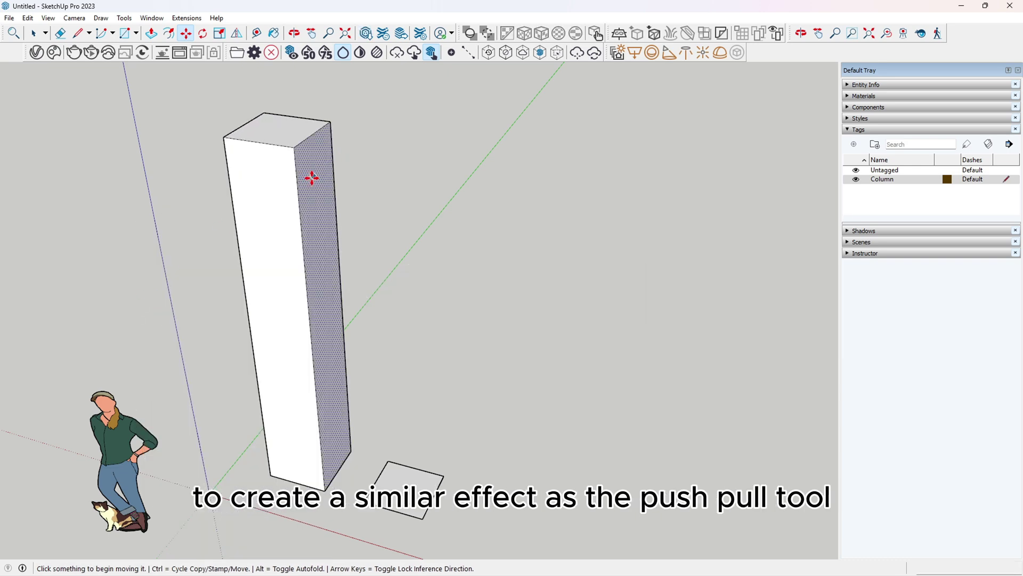
pyautogui.click(312, 178)
pyautogui.press('Escape')
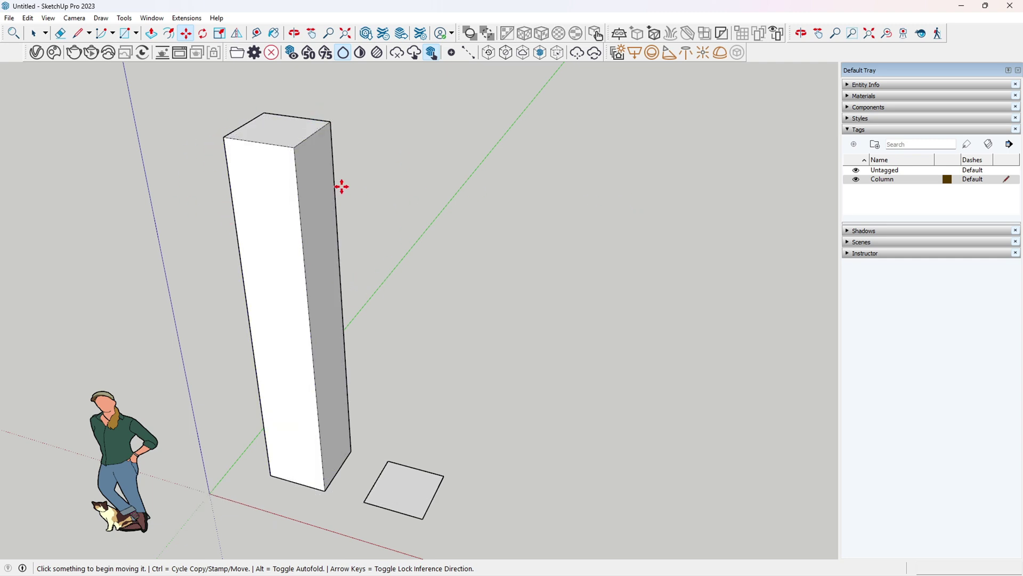
# Select the entire column with all its faces and edges, and clear the selection.
pyautogui.press('space')
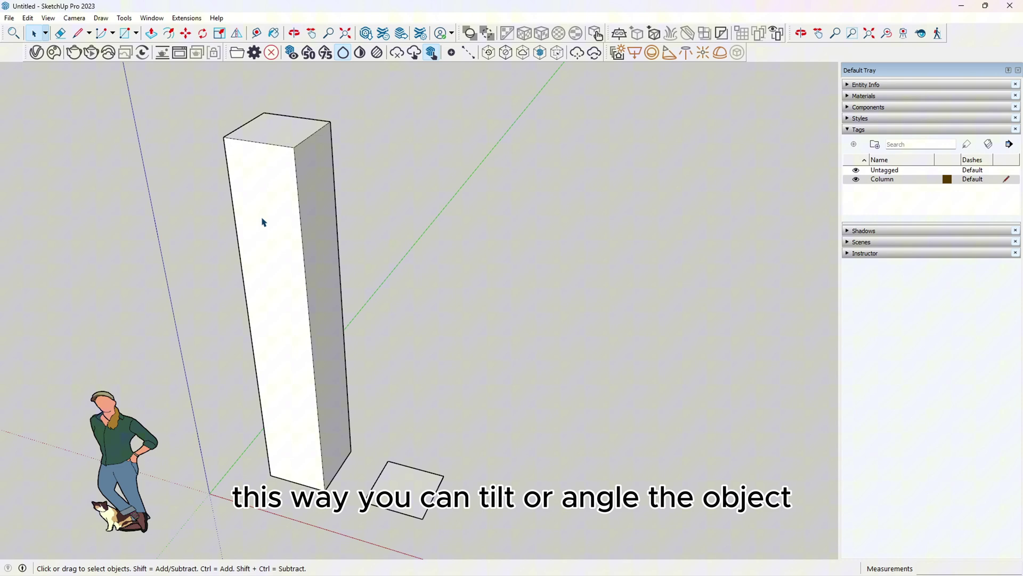
pyautogui.tripleClick(269, 220)
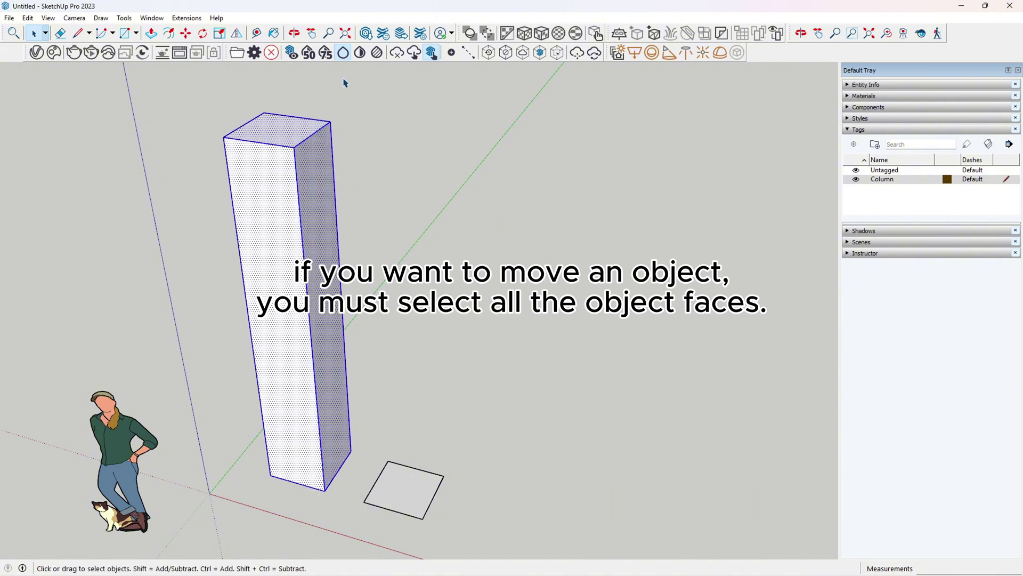
pyautogui.click(421, 132)
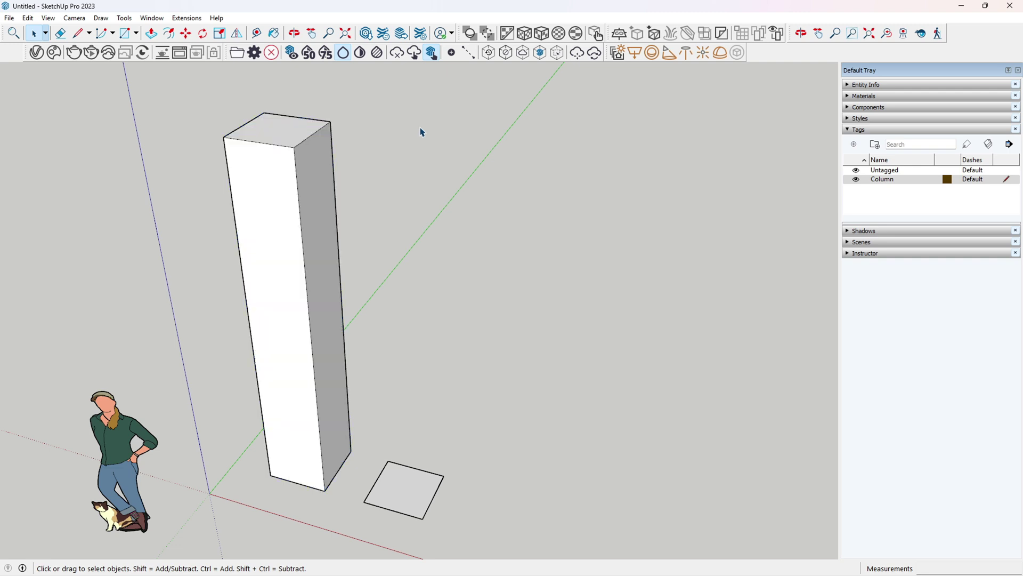
# Select only the column's front face together with its bounding edges, clearing and repeating the selection.
pyautogui.click(267, 240)
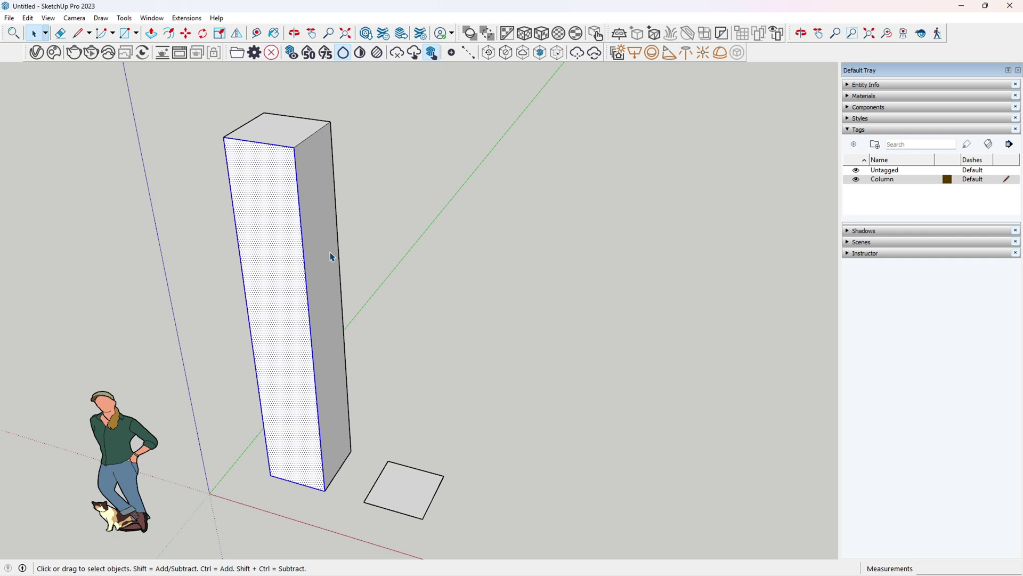
pyautogui.click(375, 247)
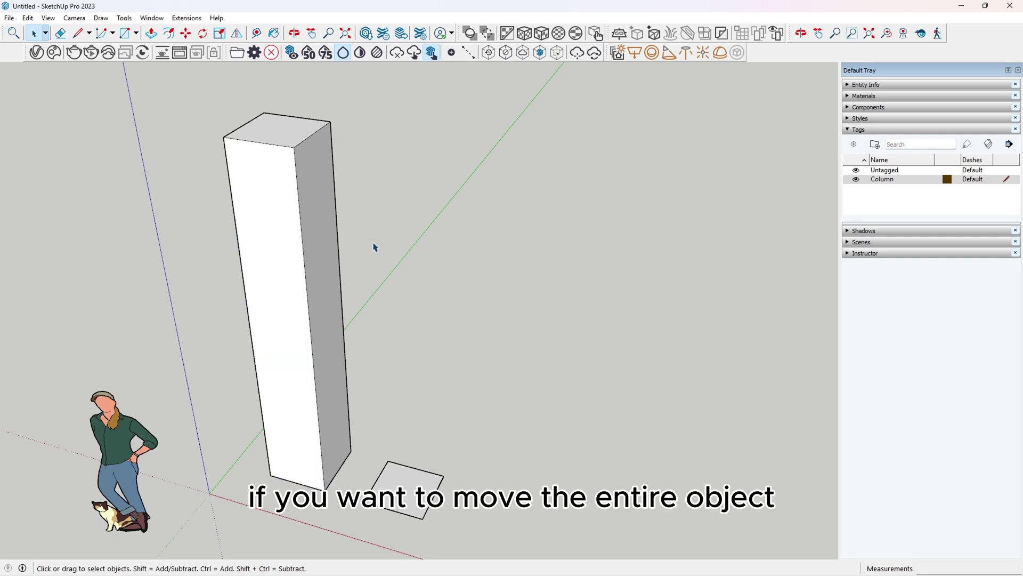
pyautogui.doubleClick(285, 244)
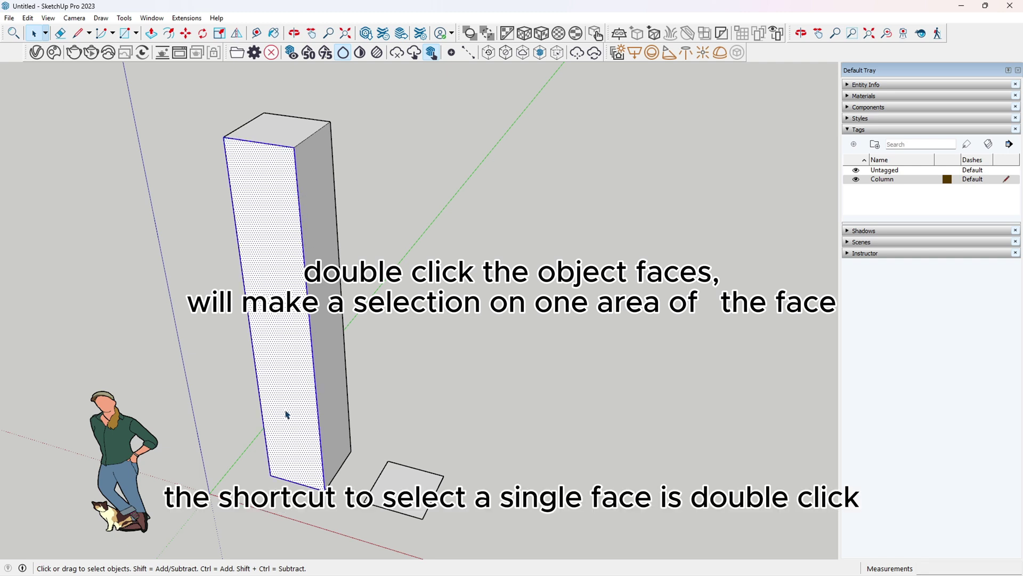
# Select the whole column and try to move it from its front base corner, cancelling the move and clearing the selection.
pyautogui.tripleClick(277, 267)
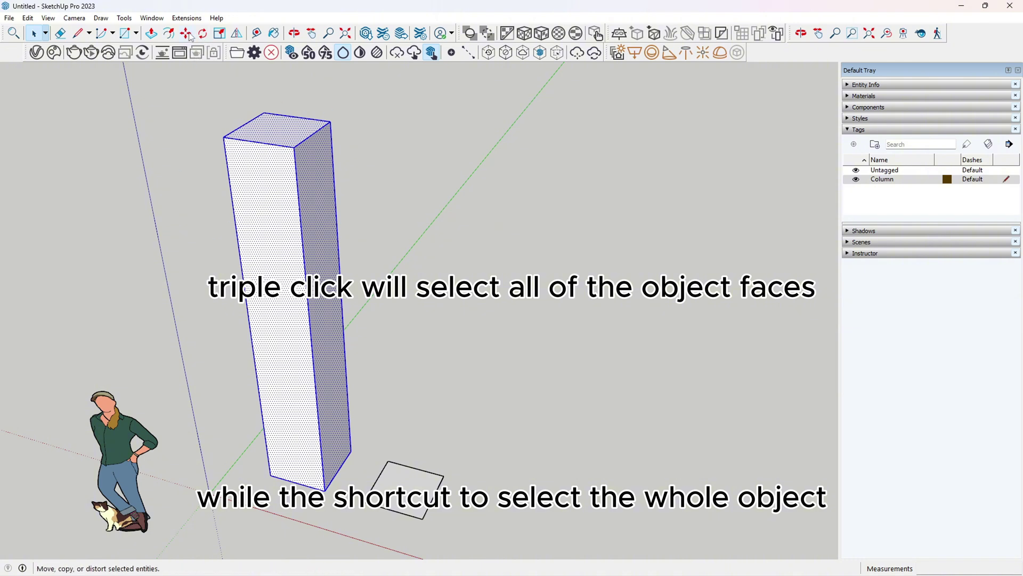
pyautogui.click(186, 33)
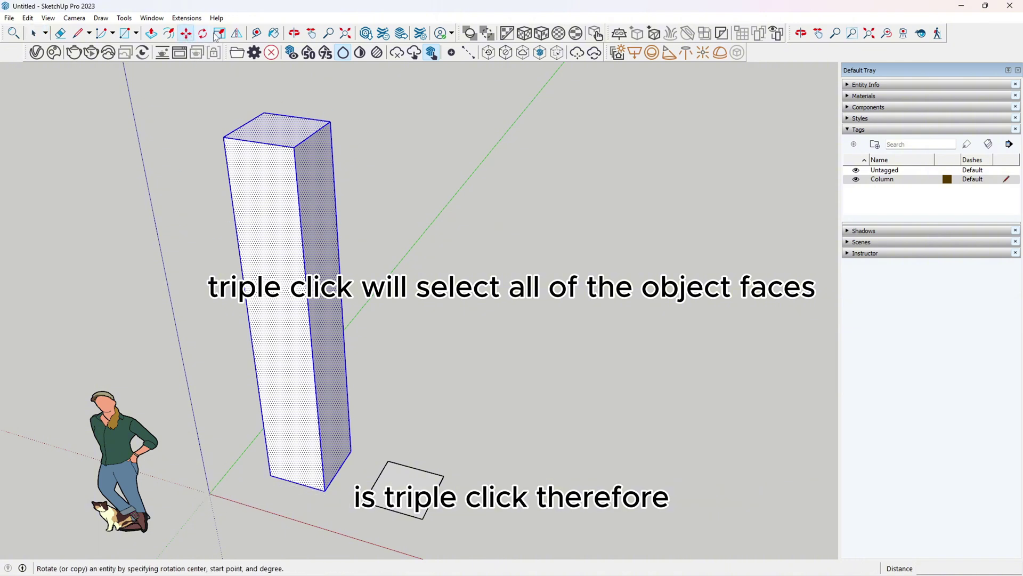
pyautogui.click(272, 476)
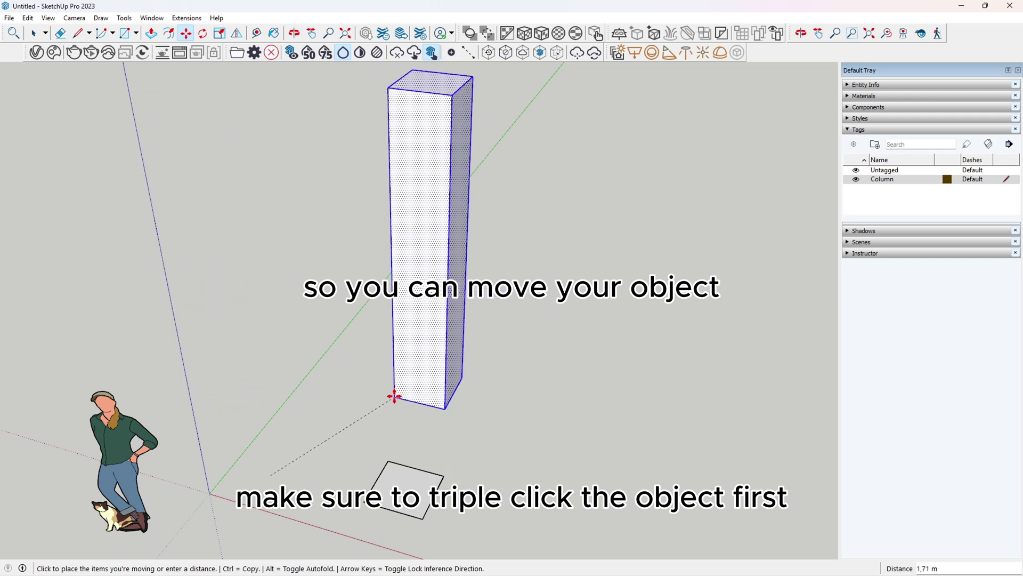
pyautogui.press('Escape')
pyautogui.click(47, 34)
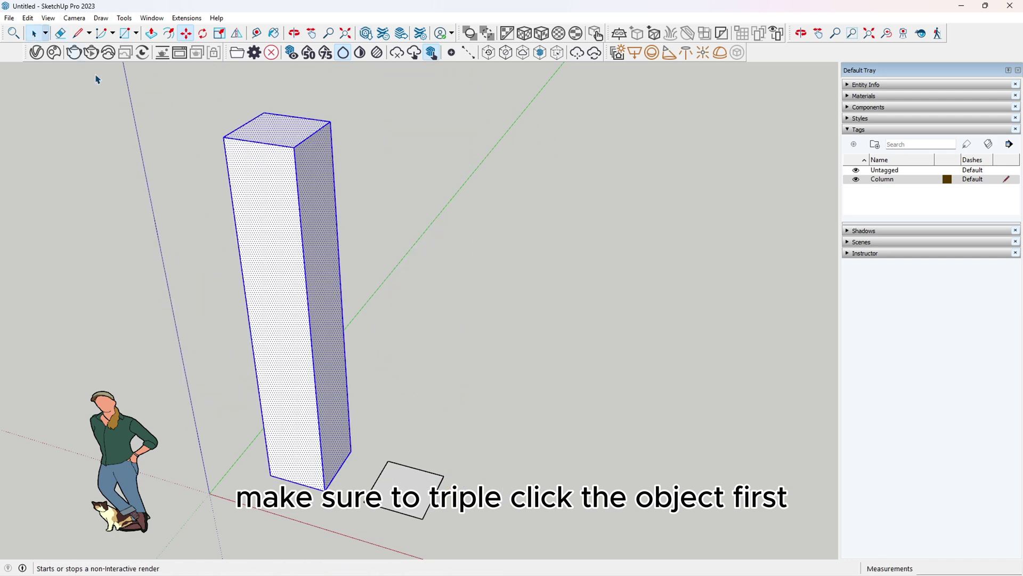
pyautogui.click(195, 155)
# Select the whole ungrouped column and move it 0.70 m along the red axis so its base overlaps the flat square.
pyautogui.scroll(-1, 400, 240)
pyautogui.scroll(-2, 400, 240)
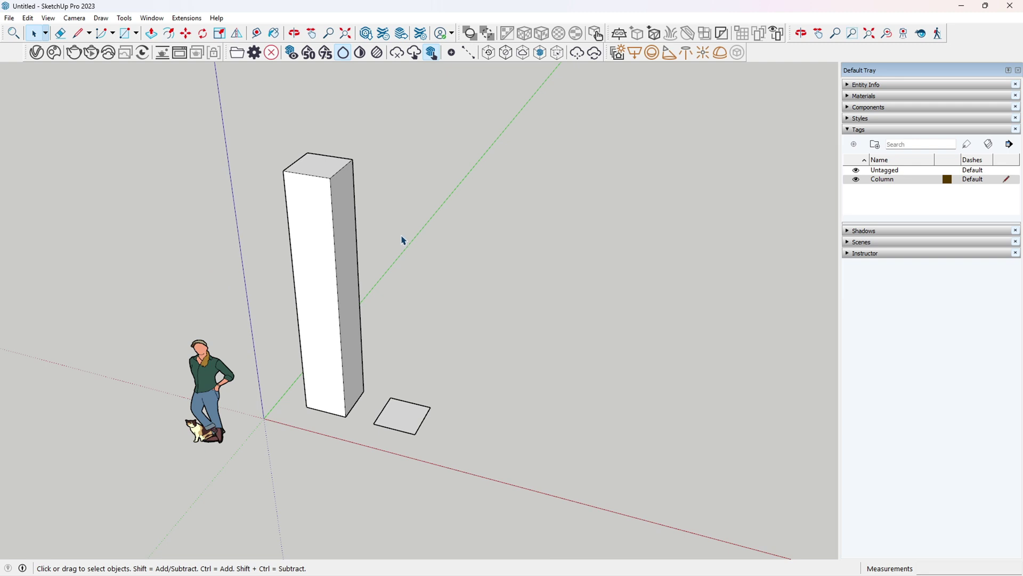
pyautogui.tripleClick(325, 291)
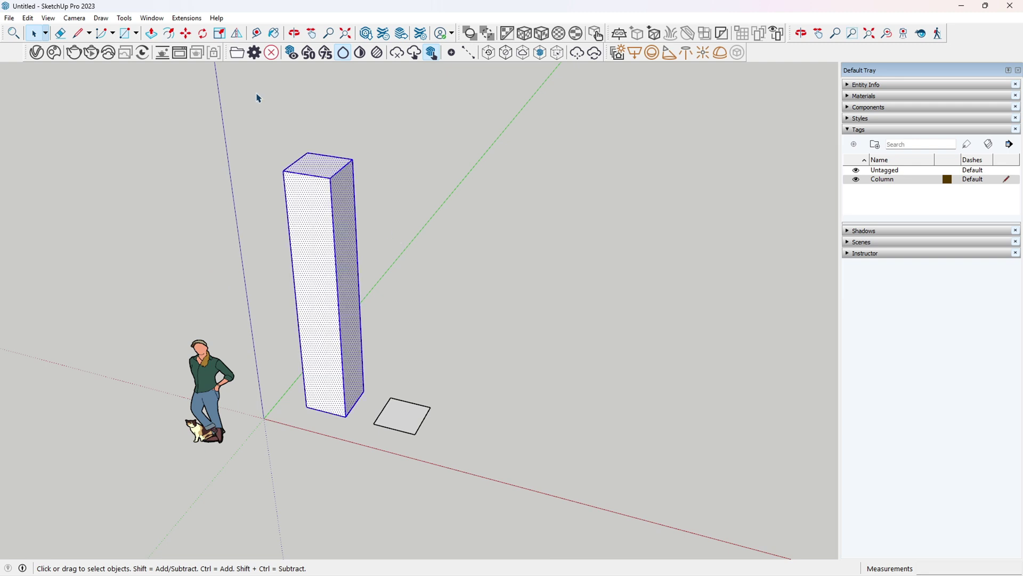
pyautogui.click(186, 33)
pyautogui.scroll(3, 373, 426)
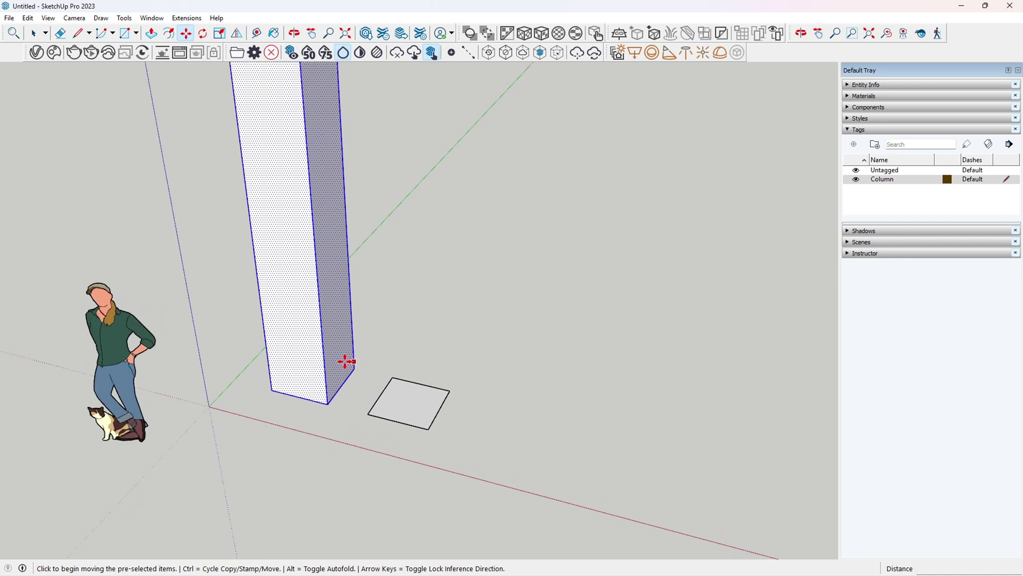
pyautogui.click(267, 391)
pyautogui.click(336, 409)
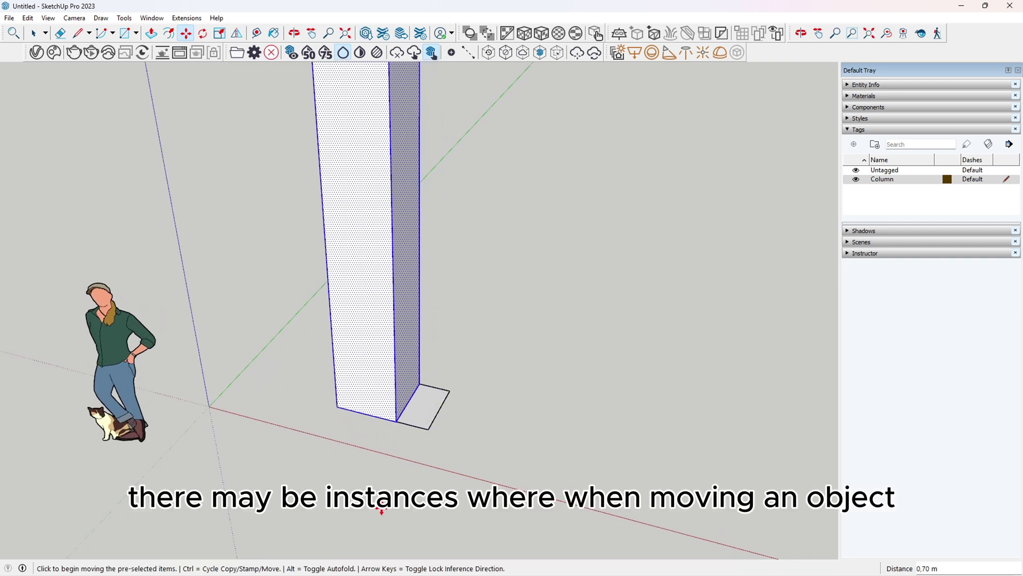
# Select everything connected to the column to check whether it has merged with the flat square, and clear the selection.
pyautogui.scroll(-2, 368, 476)
pyautogui.hotkey('ctrl', 't')
pyautogui.scroll(2, 368, 474)
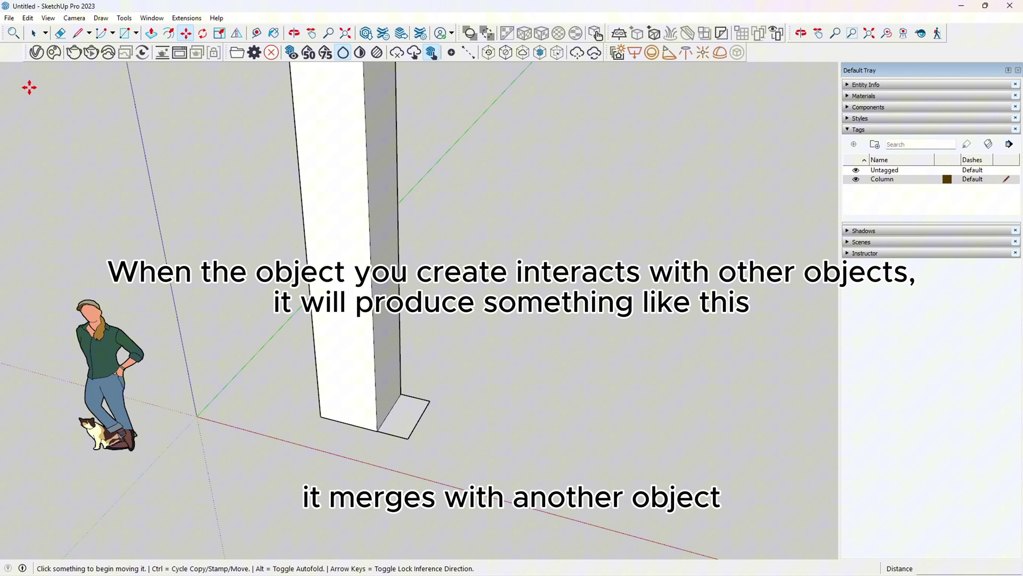
pyautogui.click(34, 33)
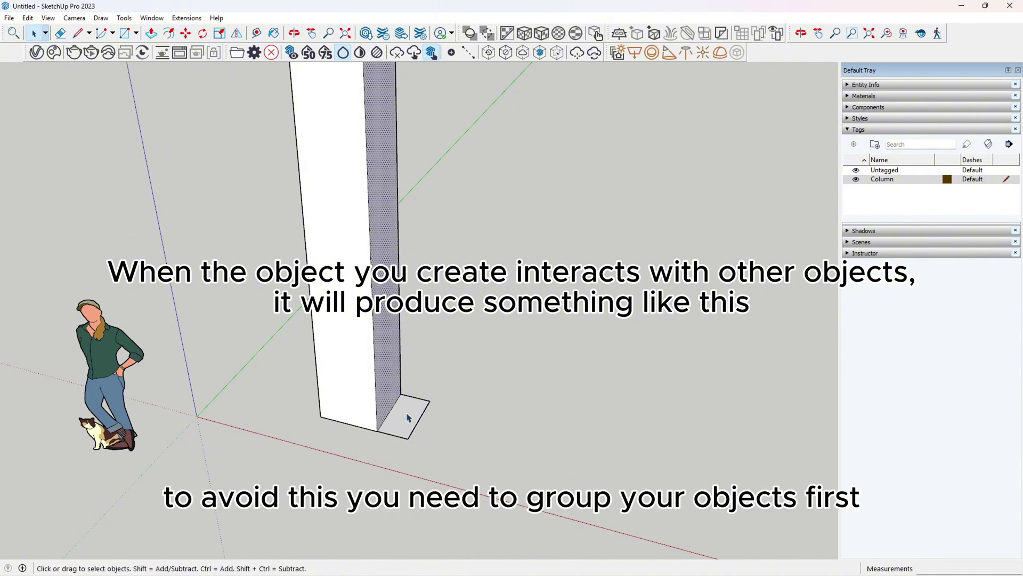
pyautogui.tripleClick(359, 395)
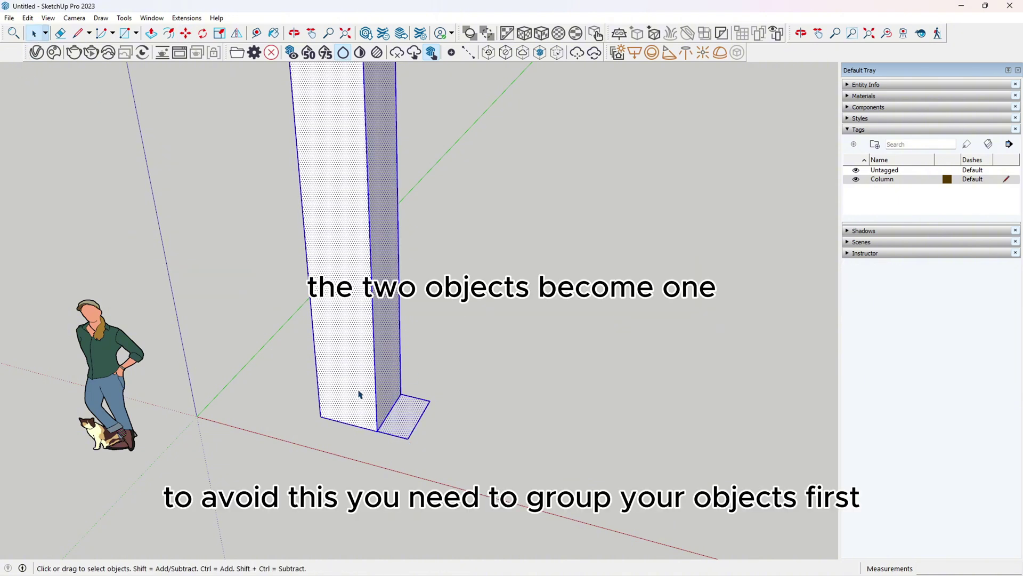
pyautogui.click(402, 467)
pyautogui.moveTo(402, 468)
pyautogui.mouseDown(button='middle')
pyautogui.moveTo(384, 275)
pyautogui.moveTo(453, 76)
pyautogui.moveTo(408, 472)
pyautogui.mouseUp(button='middle')
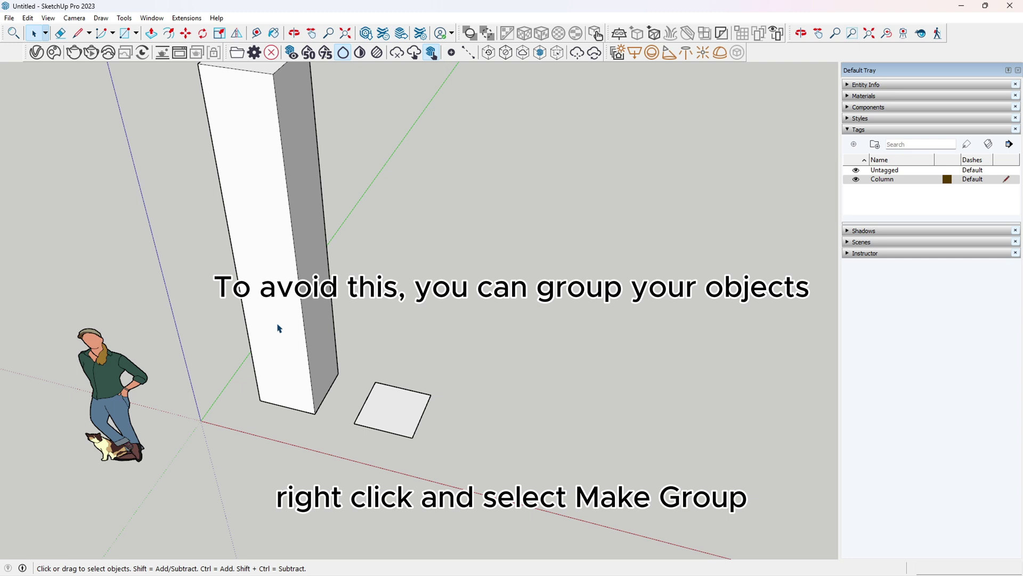
# Select all of the column's faces and edges and make them a group.
pyautogui.tripleClick(286, 339)
pyautogui.moveTo(283, 338); pyautogui.dragTo(333, 274, button='middle')
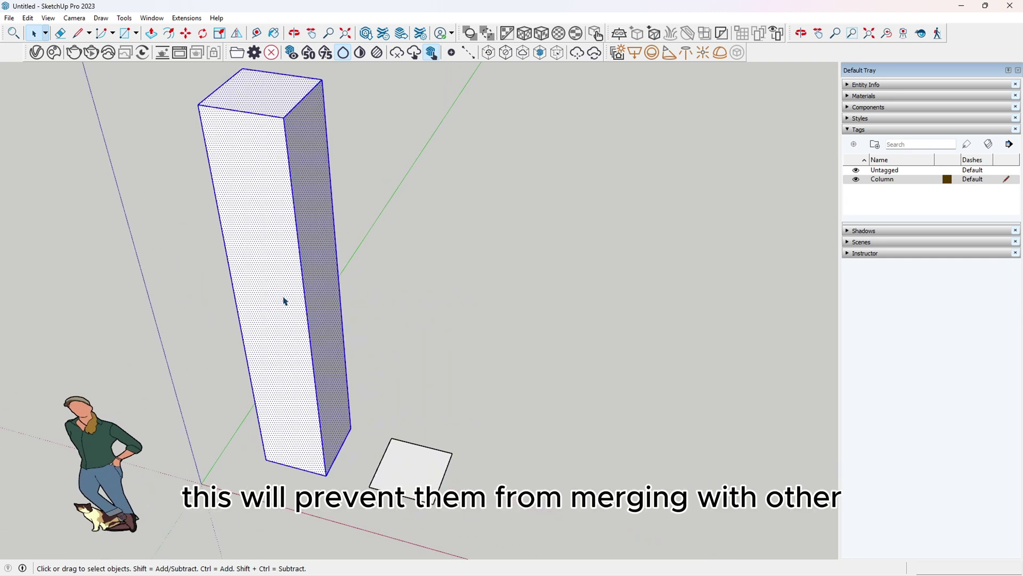
pyautogui.rightClick(284, 298)
pyautogui.click(372, 391)
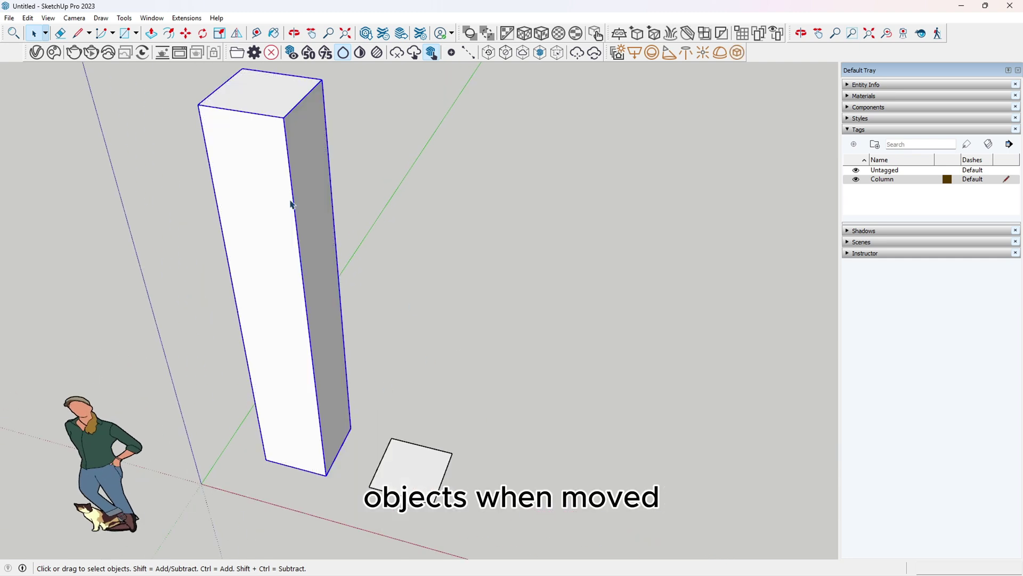
# Move the grouped column so its base overlaps the flat square, and inspect the overlap from below.
pyautogui.click(186, 34)
pyautogui.click(293, 468)
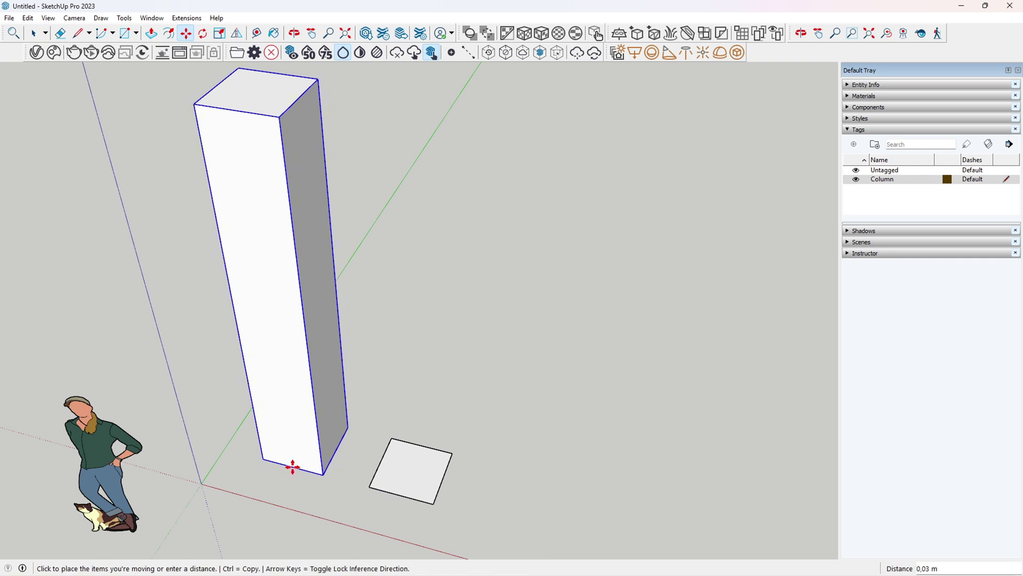
pyautogui.click(370, 484)
pyautogui.moveTo(426, 423); pyautogui.dragTo(443, 272, button='middle')
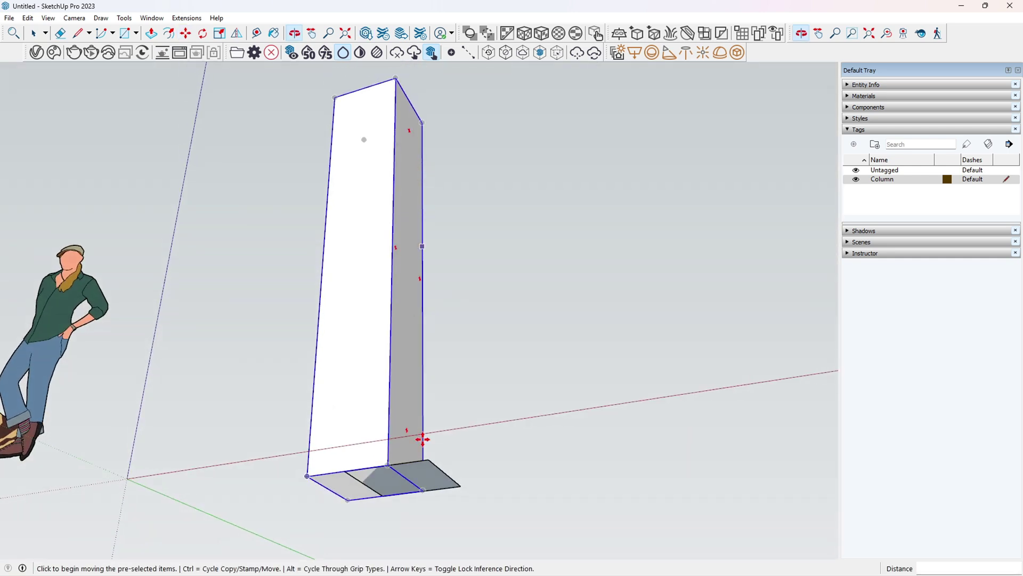
# Select the flat square separately beneath the grouped column, and undo the column's last move.
pyautogui.click(34, 33)
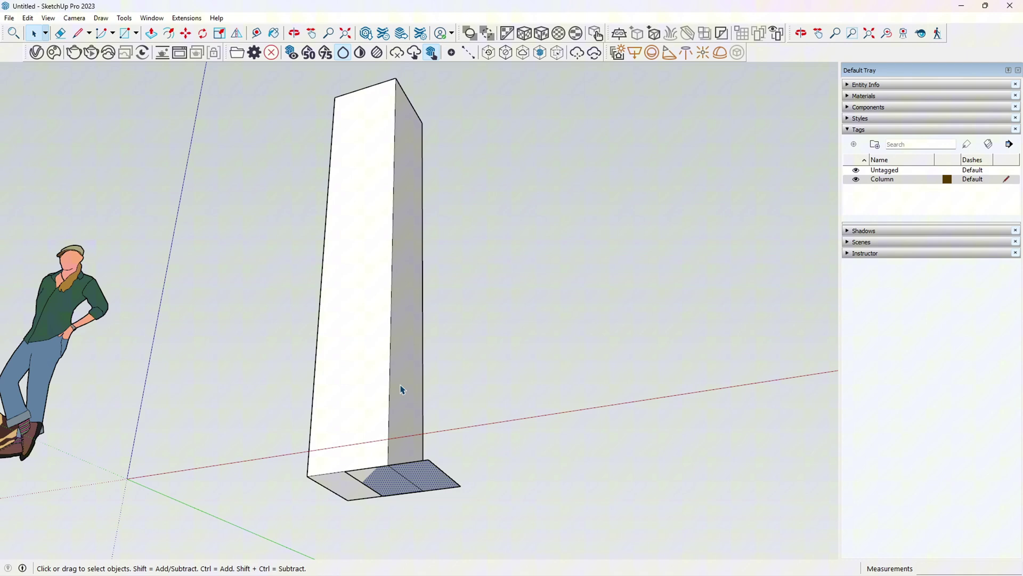
pyautogui.moveTo(397, 392); pyautogui.dragTo(525, 405, button='middle')
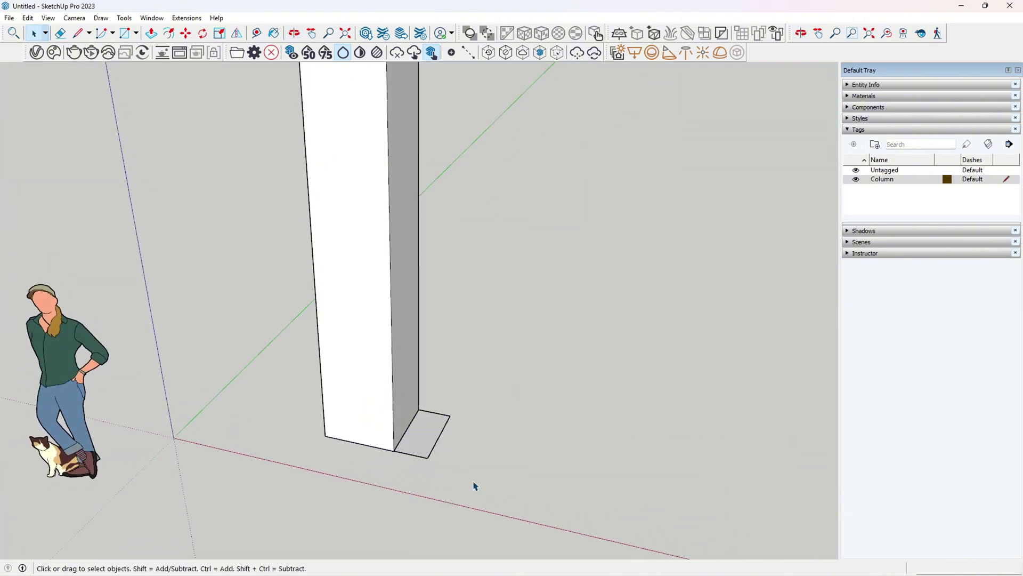
pyautogui.moveTo(474, 485); pyautogui.dragTo(512, 334, button='middle')
pyautogui.hotkey('ctrl', 'z')
pyautogui.scroll(2, 437, 414)
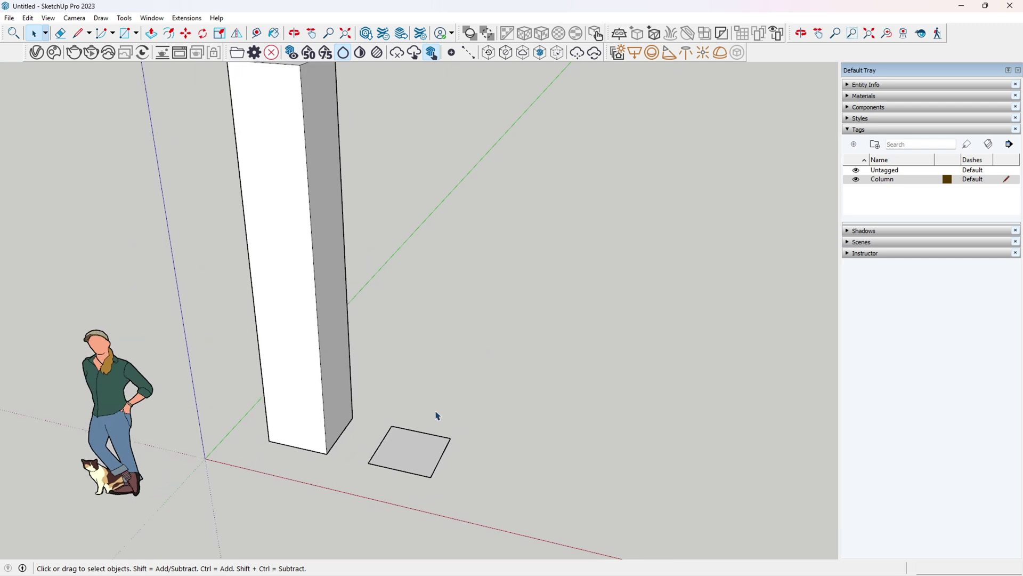
# Try the Offset tool outward from the flat square's edge, cancelling the offset.
pyautogui.click(356, 420)
pyautogui.click(169, 33)
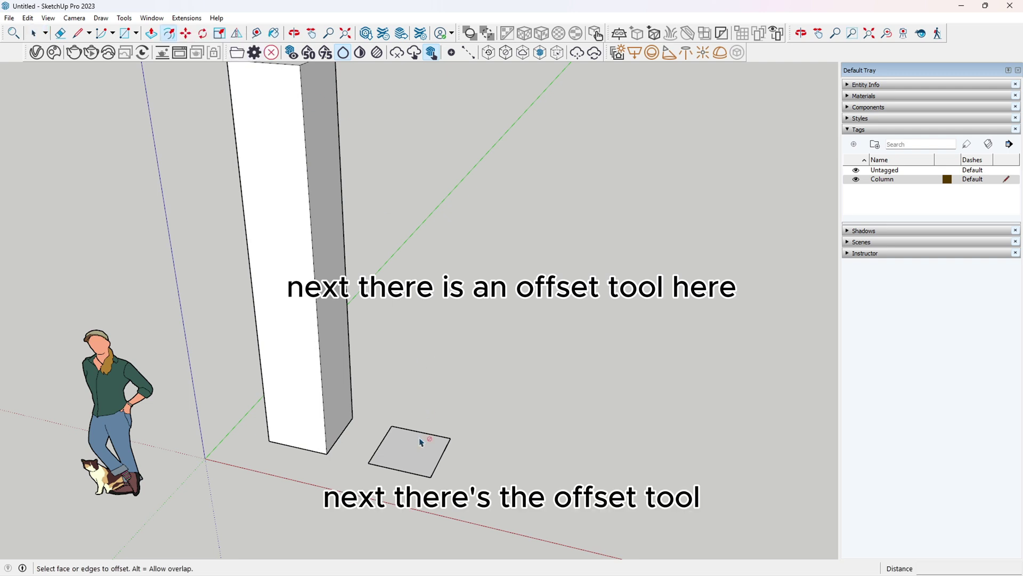
pyautogui.scroll(5, 421, 442)
pyautogui.click(487, 418)
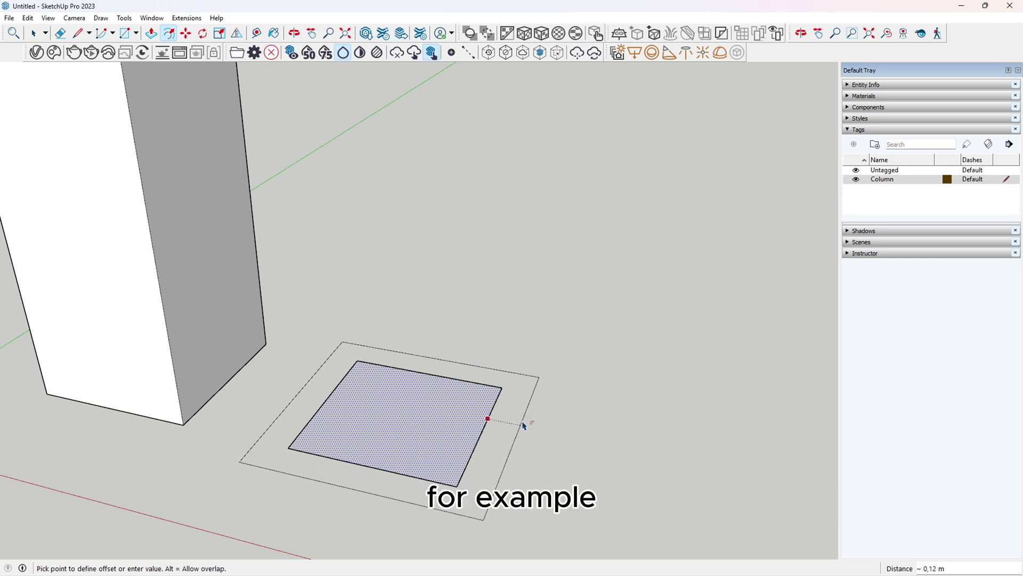
pyautogui.press('Escape')
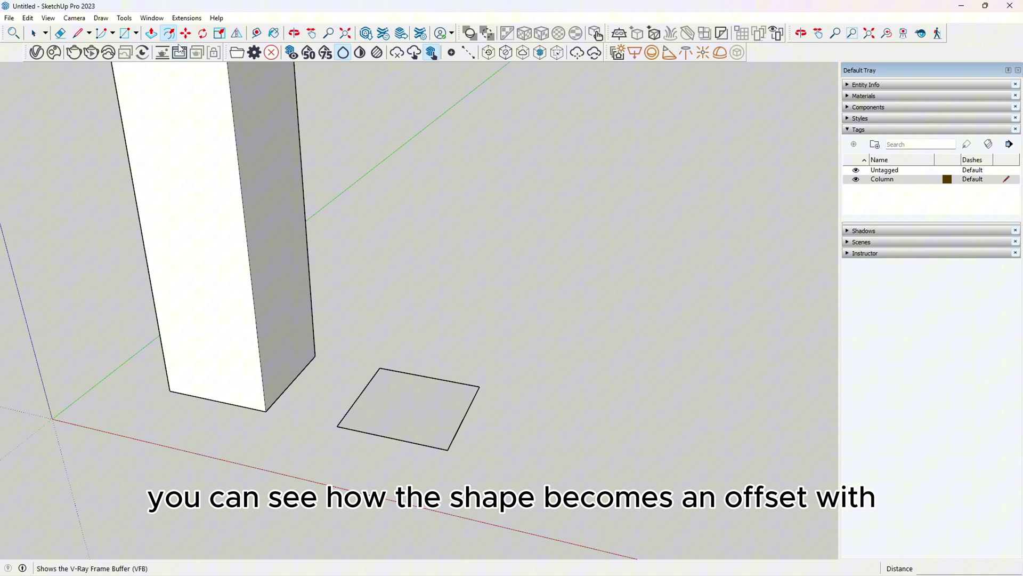
# Extrude the flat square beside the column upward by 0.40 m with Push/Pull.
pyautogui.click(153, 35)
pyautogui.scroll(-3, 426, 427)
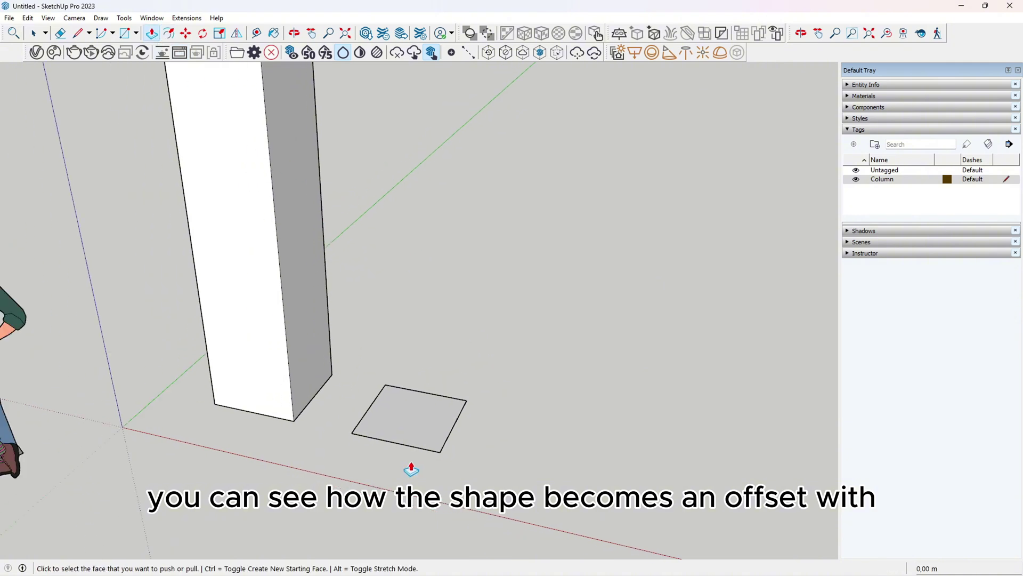
pyautogui.click(428, 429)
pyautogui.write('0,')
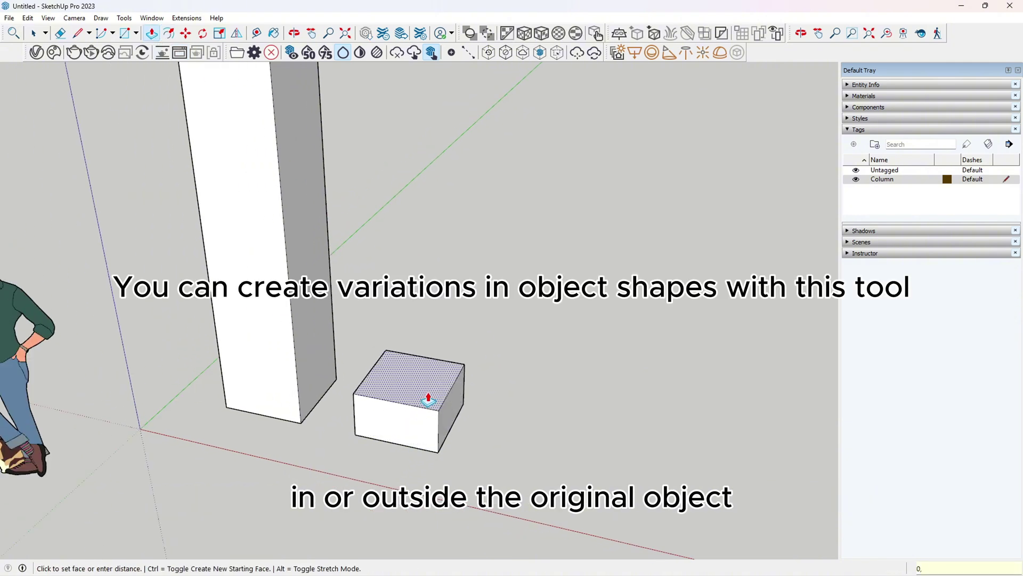
pyautogui.write('40')
pyautogui.press('Return')
# Offset the edges of the new block's top face inward by 0.03 m.
pyautogui.scroll(4, 432, 391)
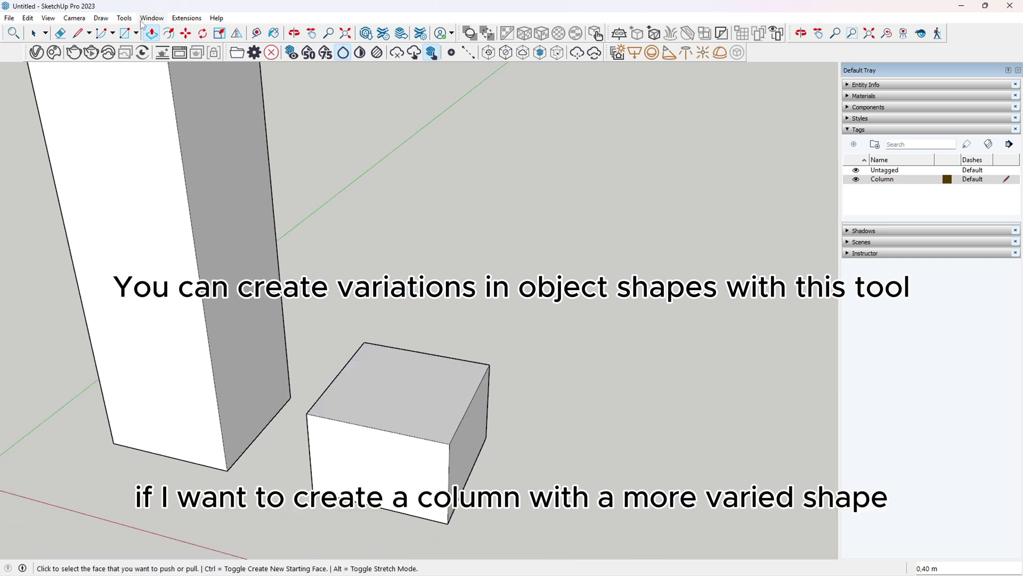
pyautogui.click(169, 33)
pyautogui.click(452, 402)
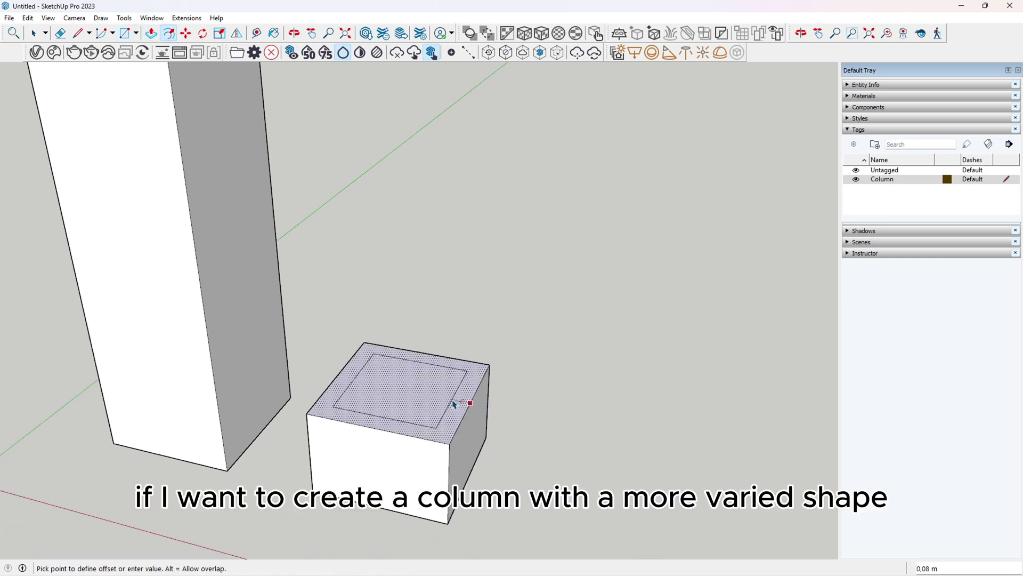
pyautogui.write('0,03')
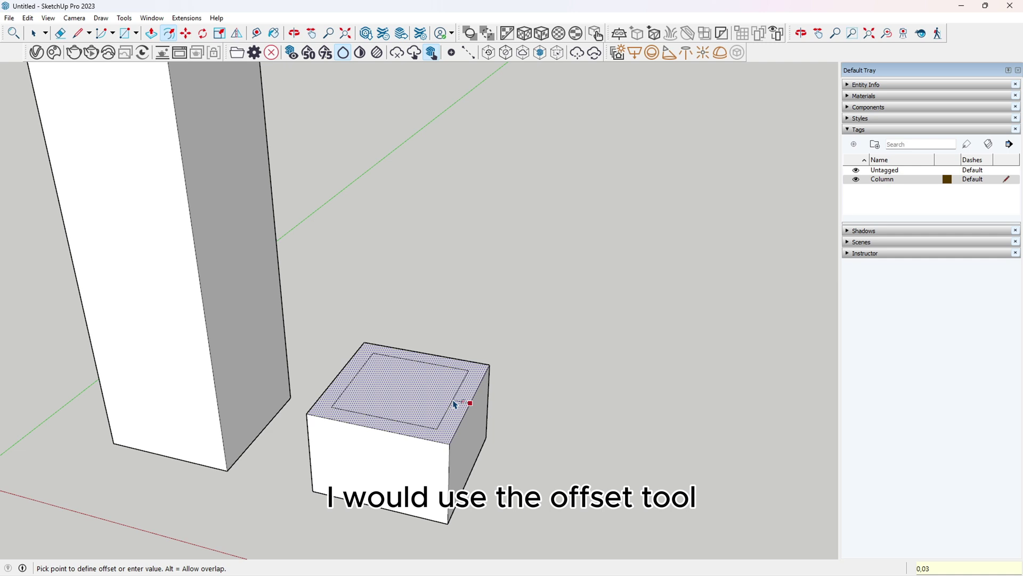
pyautogui.press('Return')
# Extrude the block's inner top face upward by 0.40 m to form a second tier.
pyautogui.press('p')
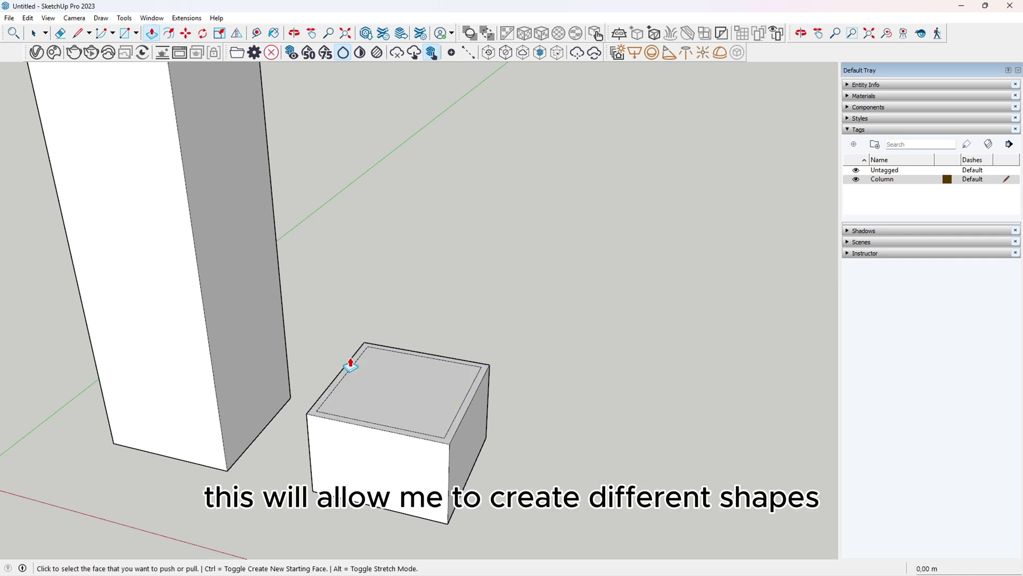
pyautogui.click(350, 364)
pyautogui.write('0')
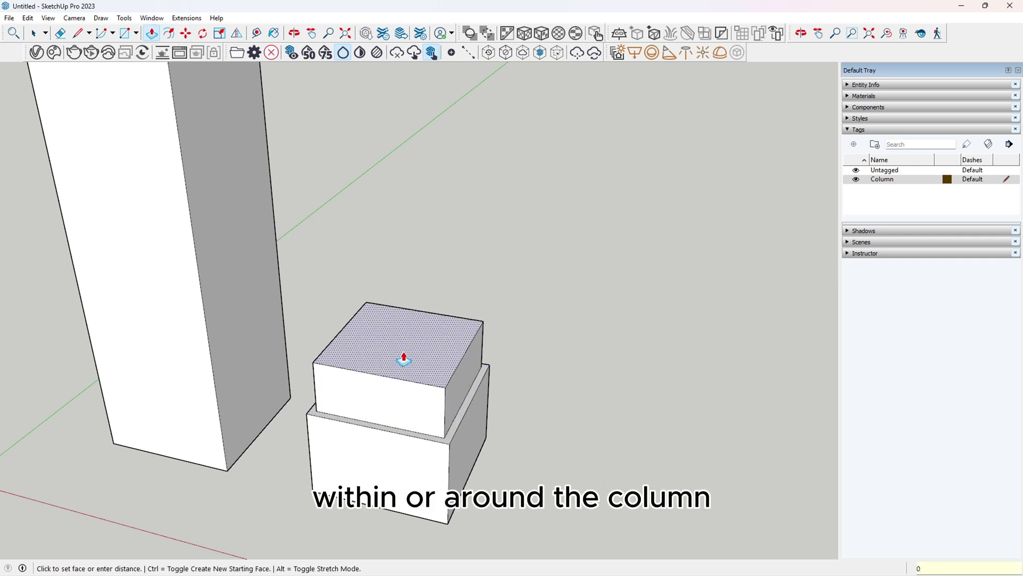
pyautogui.write(',40')
pyautogui.press('Return')
# Offset the edges of the second tier's top face inward by 0.05 m.
pyautogui.scroll(-2, 434, 463)
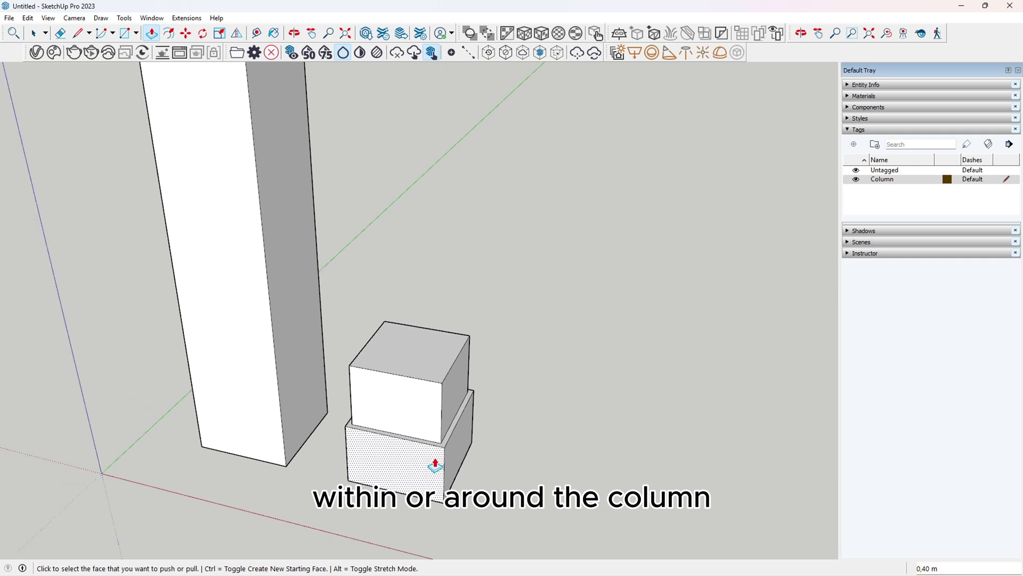
pyautogui.scroll(1, 456, 300)
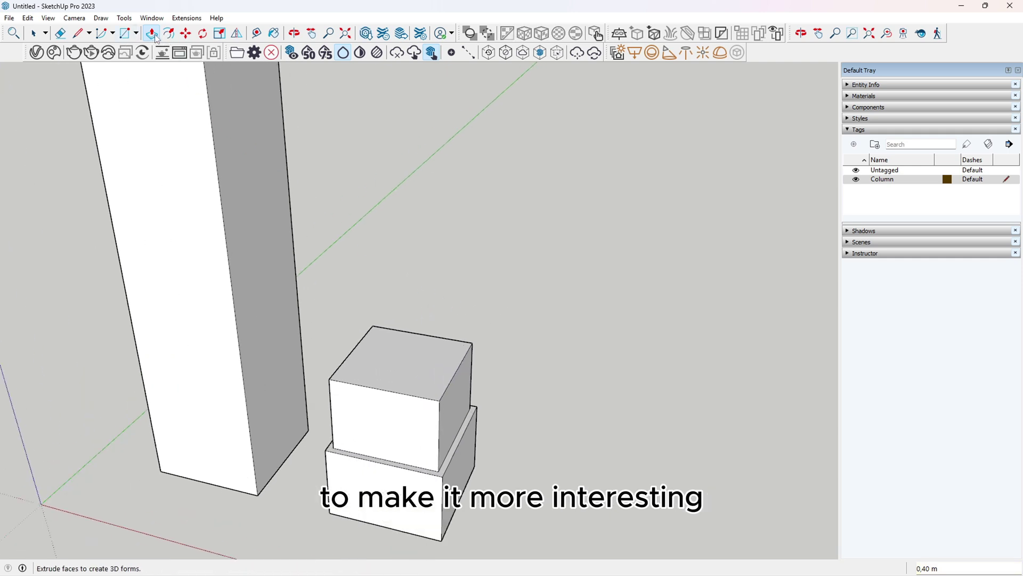
pyautogui.click(169, 33)
pyautogui.click(460, 365)
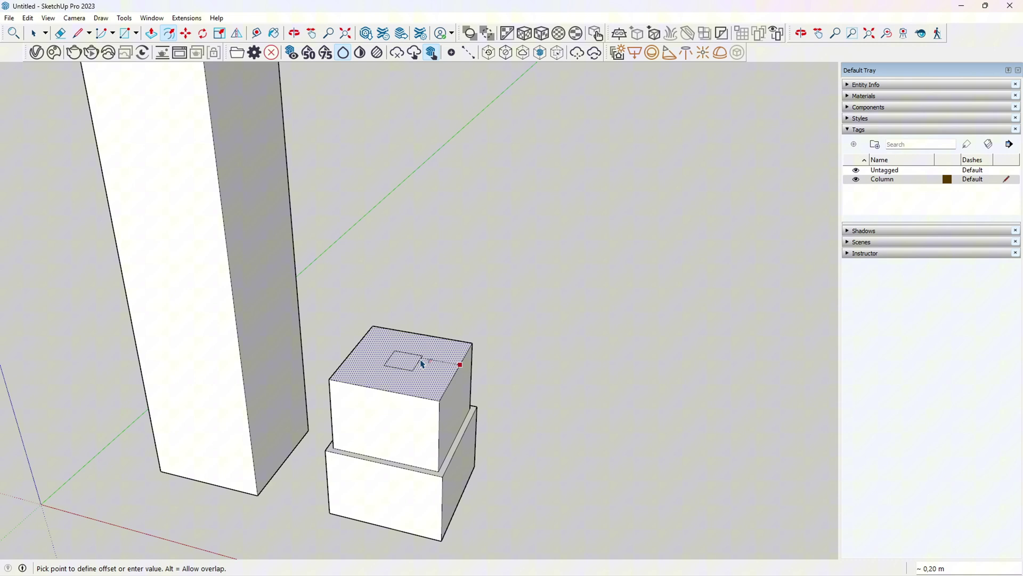
pyautogui.press('Return')
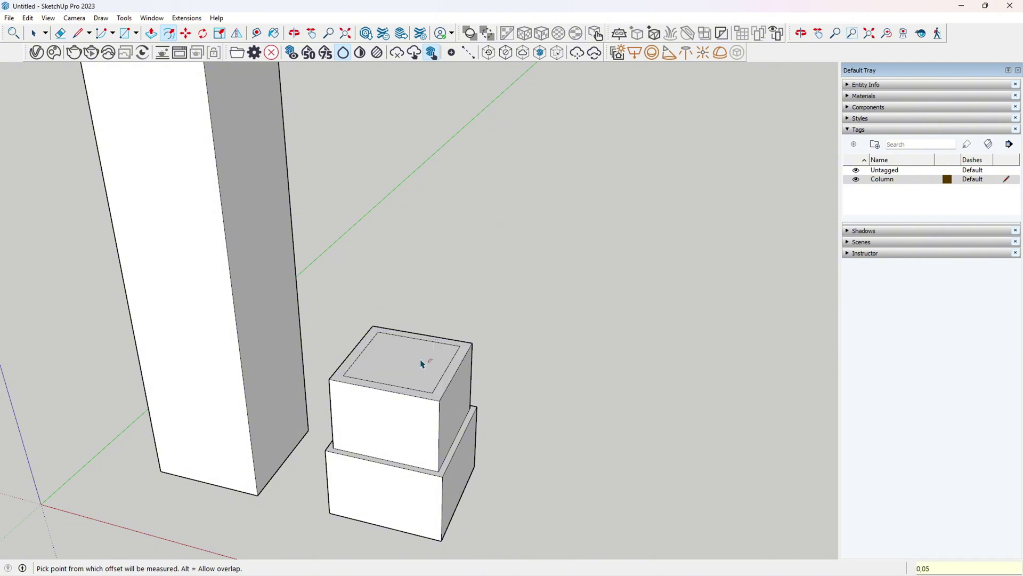
# Extrude the second tier's inner top face upward by 0.60 m to form a third tier.
pyautogui.click(151, 33)
pyautogui.click(388, 338)
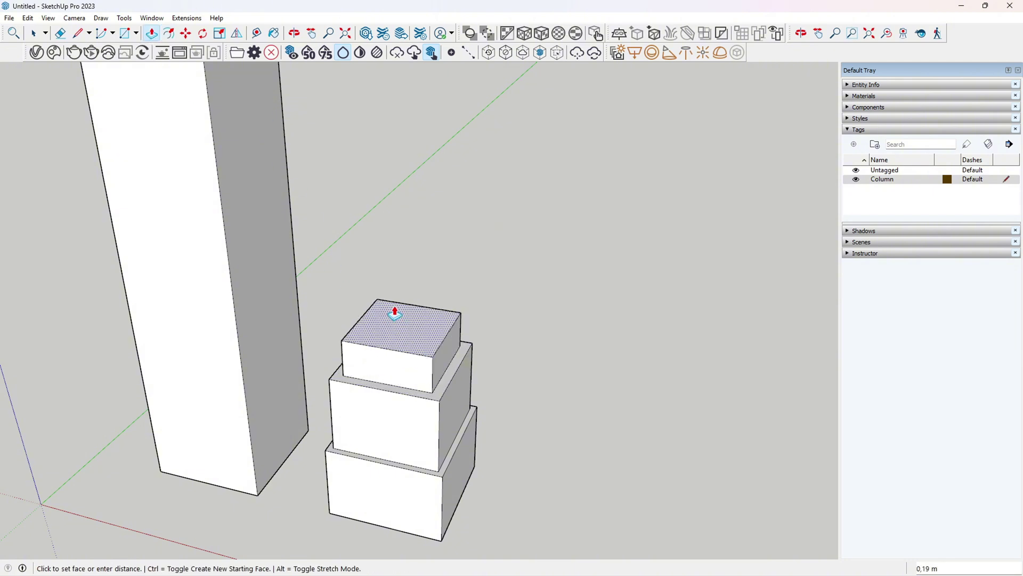
pyautogui.write('0,60')
pyautogui.press('Return')
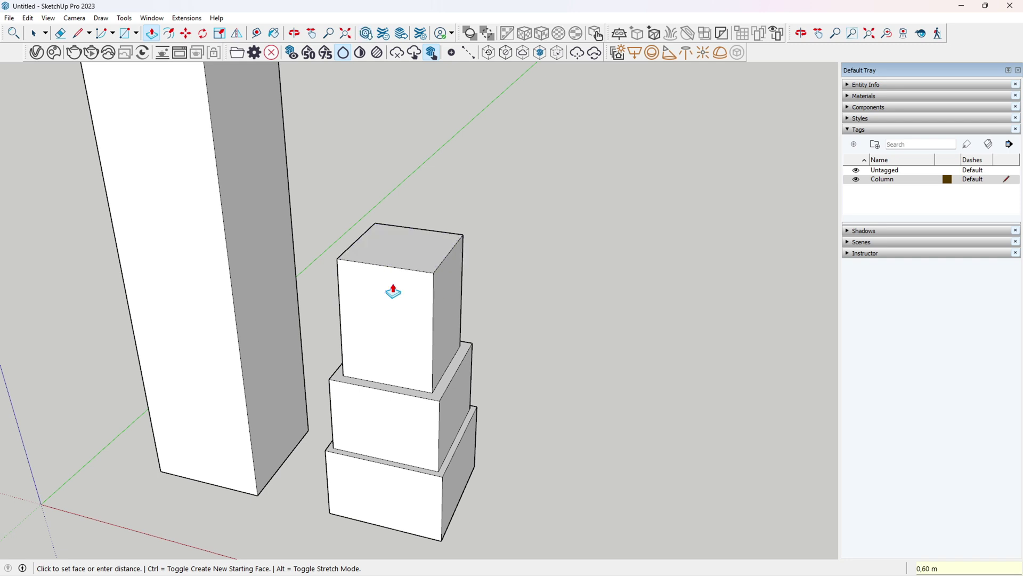
# Offset the edges of the third tier's top face inward to outline a smaller centred square.
pyautogui.scroll(-5, 400, 324)
pyautogui.scroll(3, 478, 366)
pyautogui.scroll(1, 478, 365)
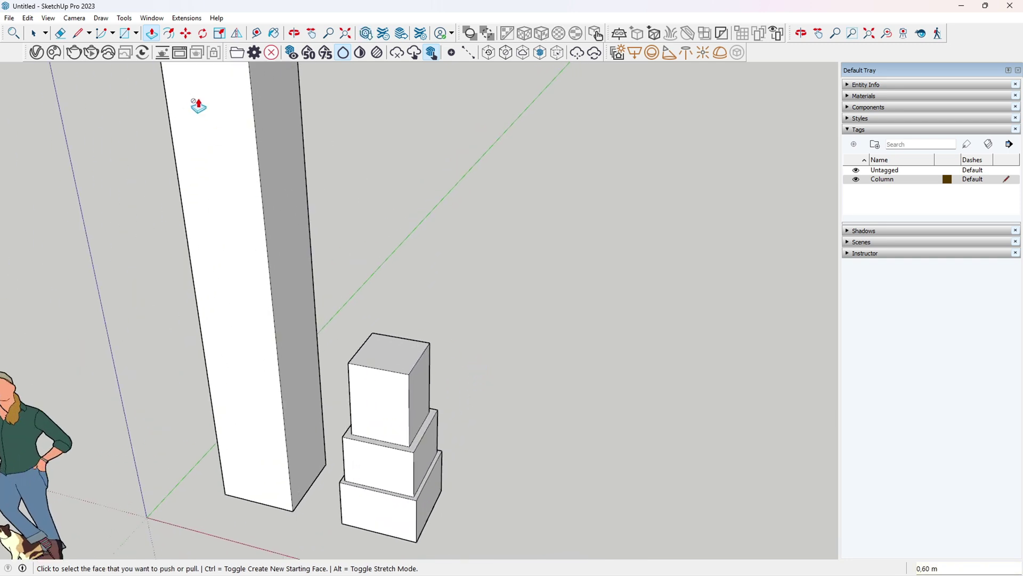
pyautogui.click(169, 33)
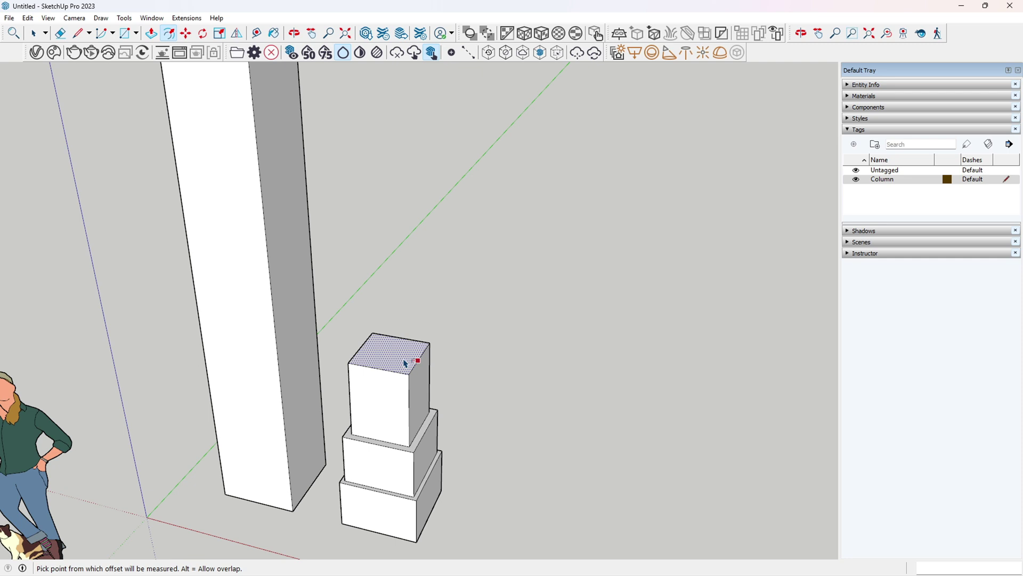
pyautogui.click(411, 359)
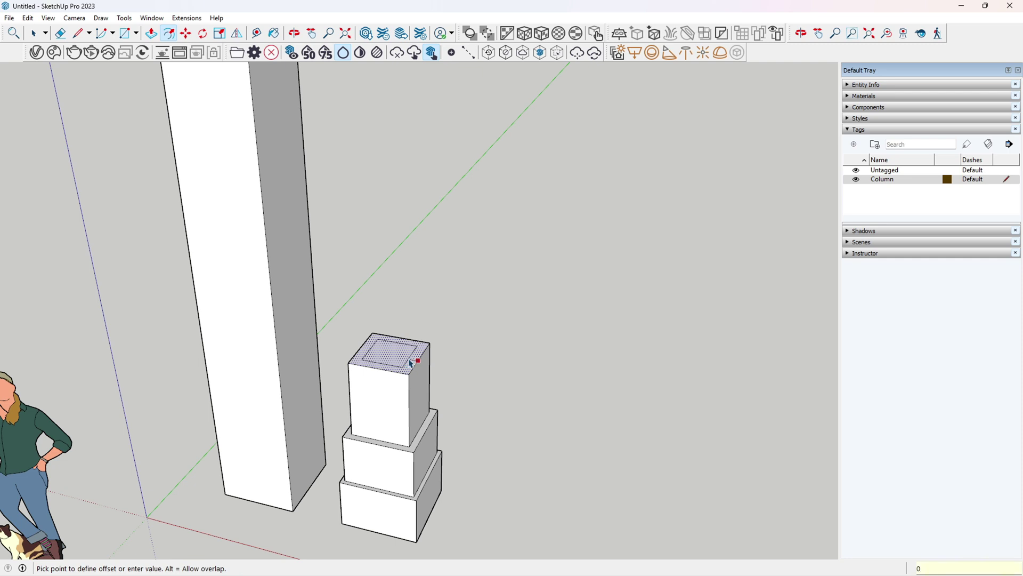
pyautogui.press('Return')
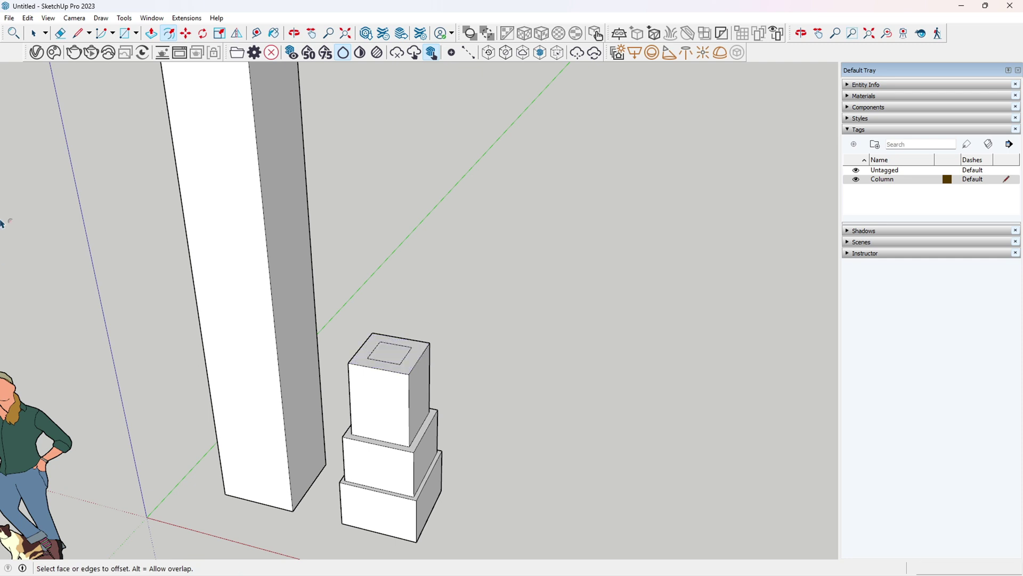
# Extrude the third tier's inner top square upward by 2.10 m to form the stepped column's slender shaft.
pyautogui.click(152, 33)
pyautogui.scroll(-2, 426, 464)
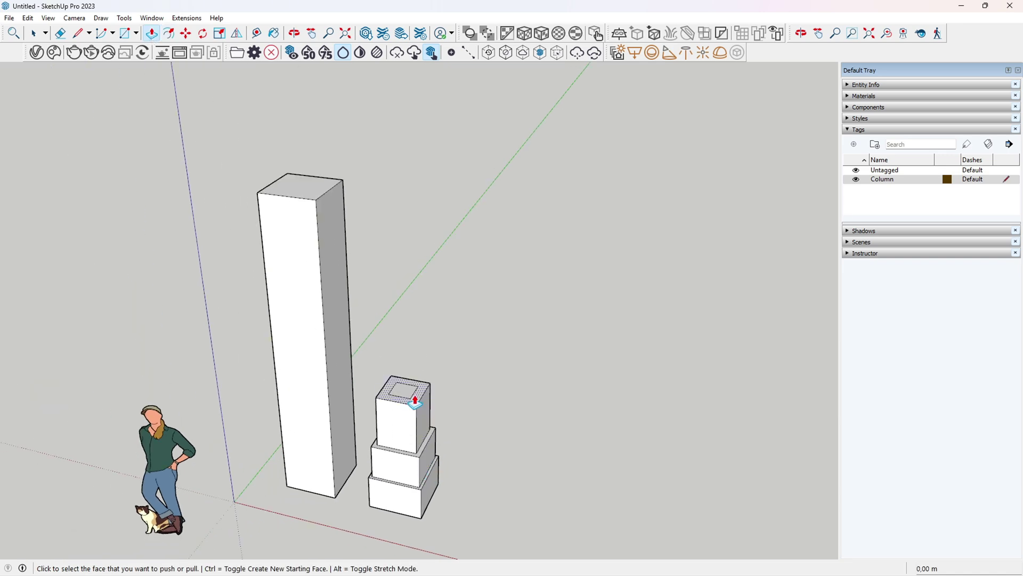
pyautogui.click(410, 394)
pyautogui.click(320, 201)
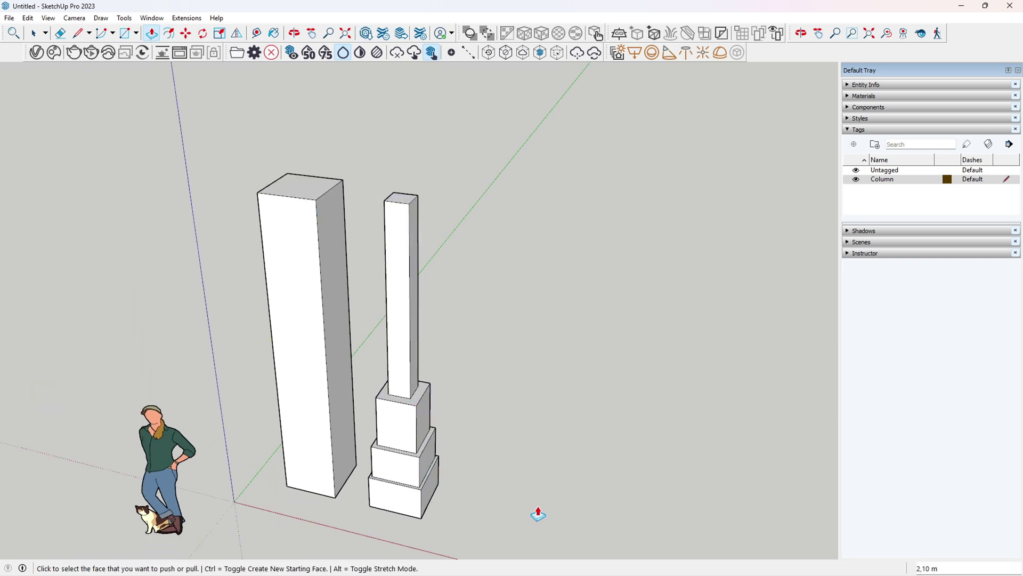
# Select all connected geometry of the stepped column and make it a group.
pyautogui.moveTo(539, 511); pyautogui.dragTo(233, 276, button='middle')
pyautogui.click(35, 36)
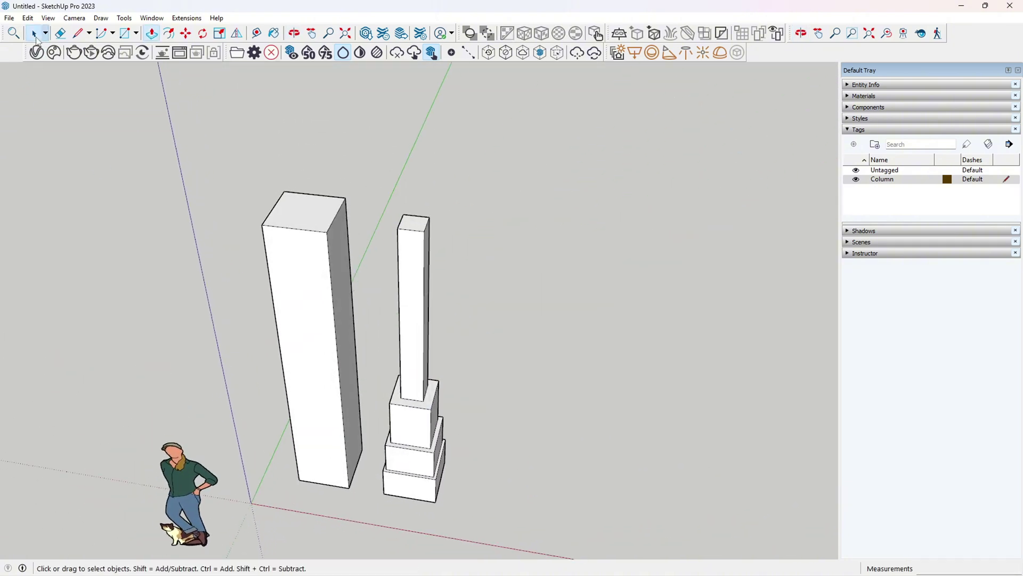
pyautogui.tripleClick(416, 473)
pyautogui.rightClick(417, 472)
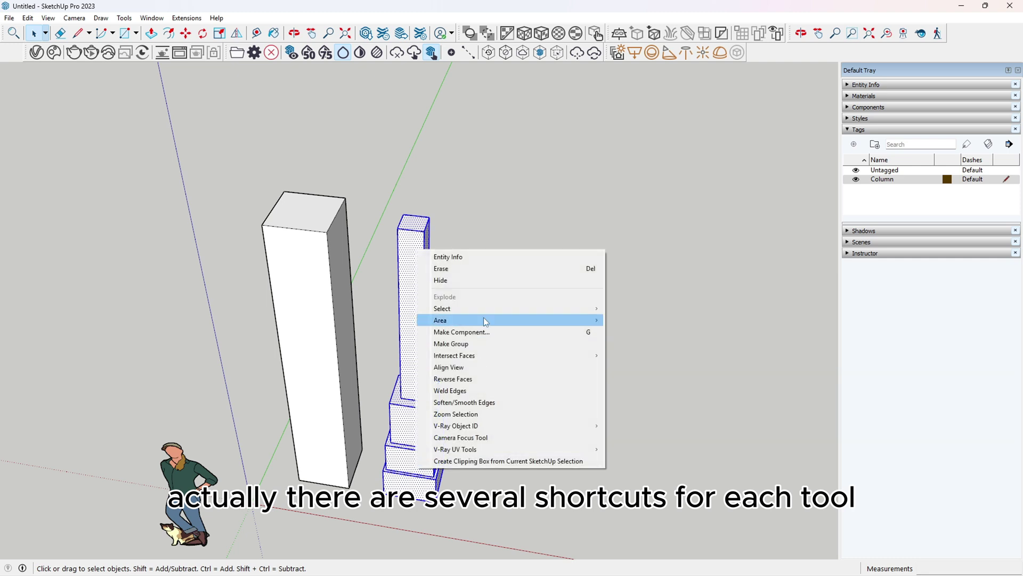
pyautogui.click(451, 344)
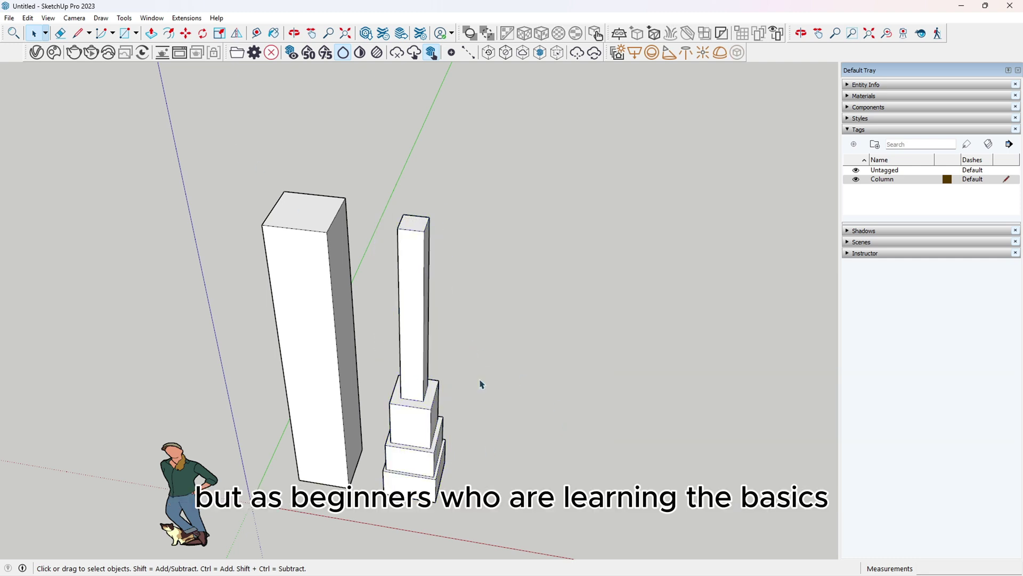
# Try to move the grouped stepped column towards the plain column beside it, then cancel and deselect it.
pyautogui.click(416, 358)
pyautogui.click(186, 33)
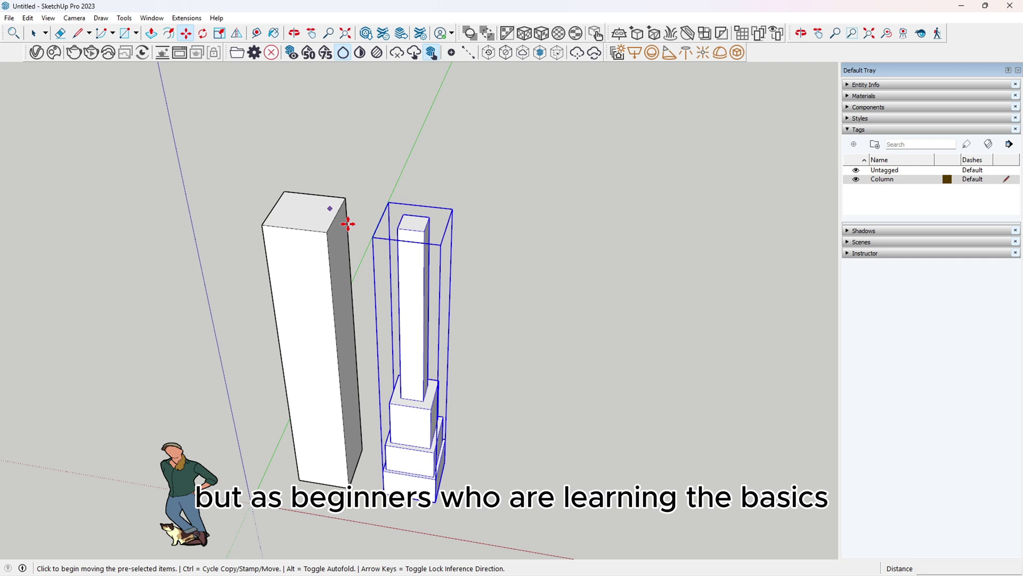
pyautogui.click(373, 238)
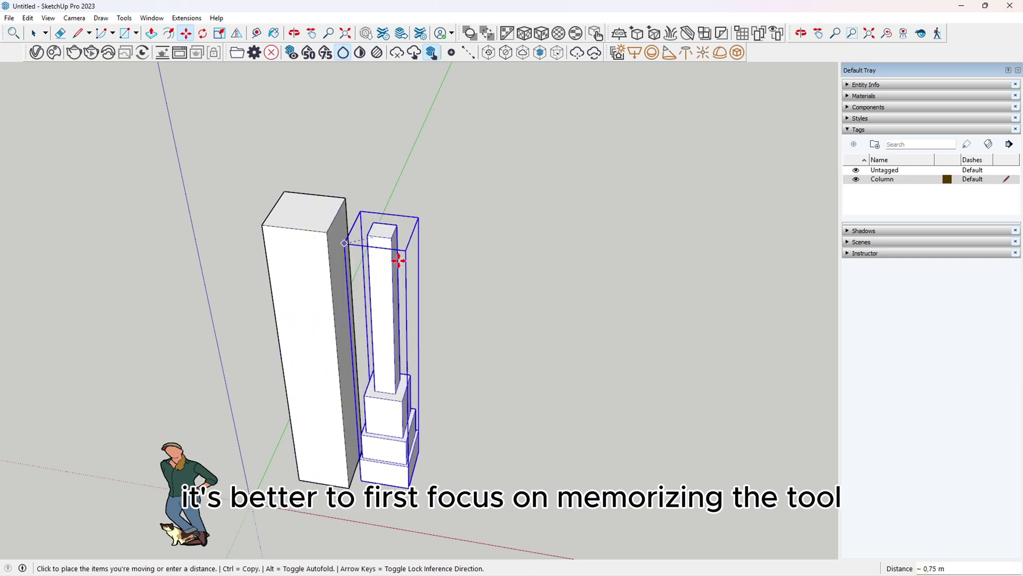
pyautogui.press('Escape')
pyautogui.scroll(-3, 406, 296)
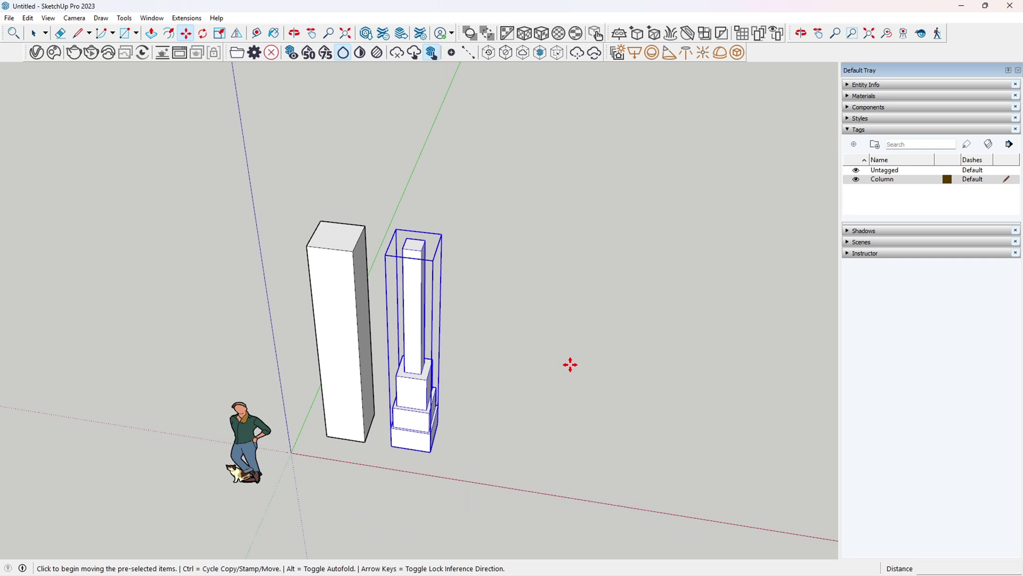
pyautogui.click(35, 33)
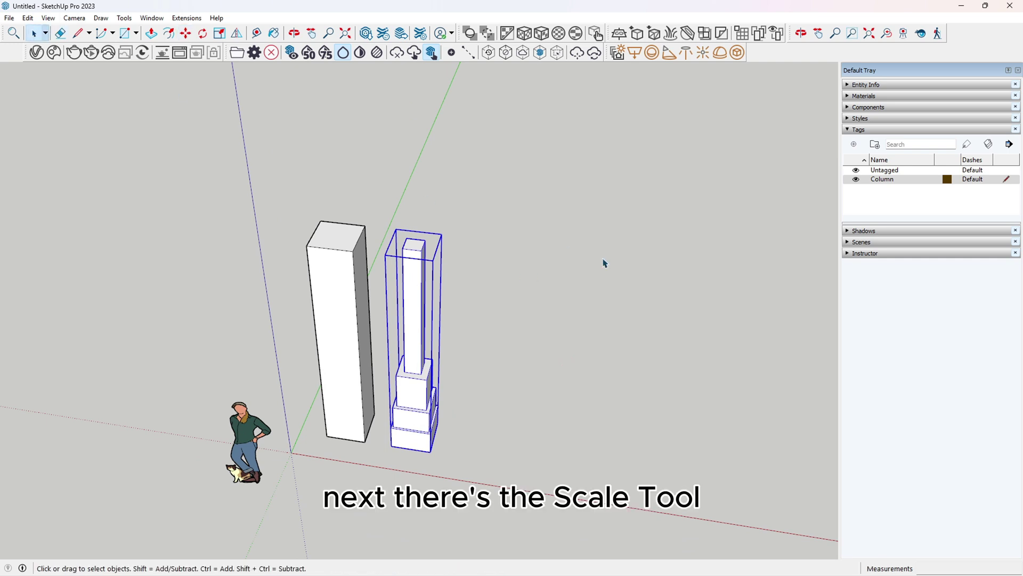
pyautogui.click(603, 258)
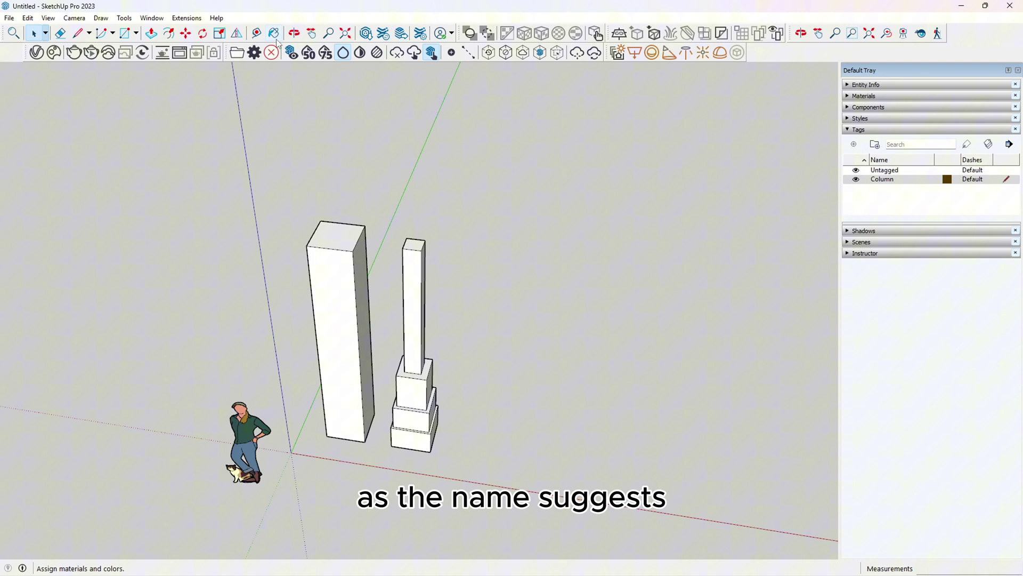
# Try scaling the stepped column along the red axis by a factor of about 4.50.
pyautogui.click(220, 34)
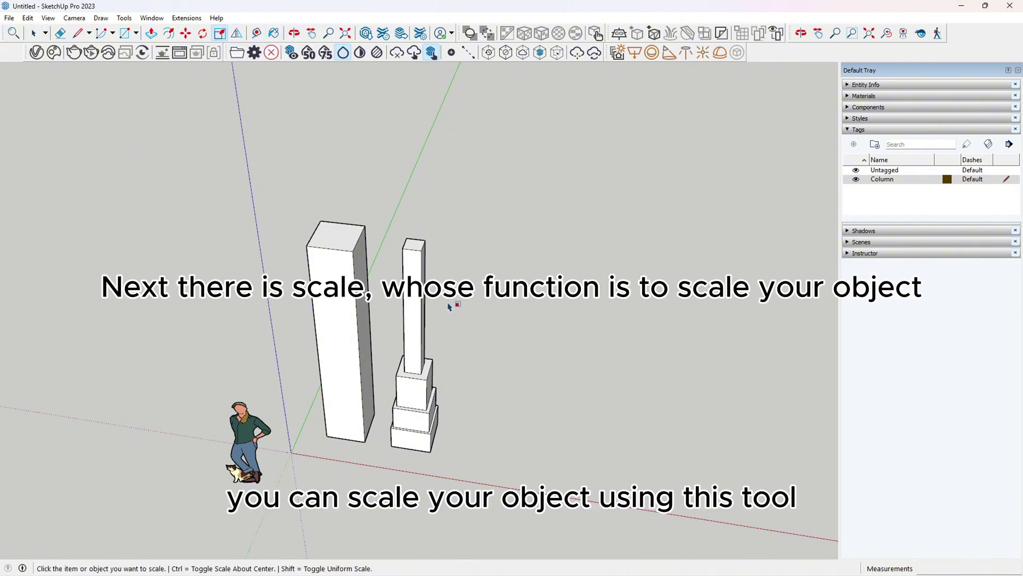
pyautogui.click(419, 325)
pyautogui.scroll(2, 505, 361)
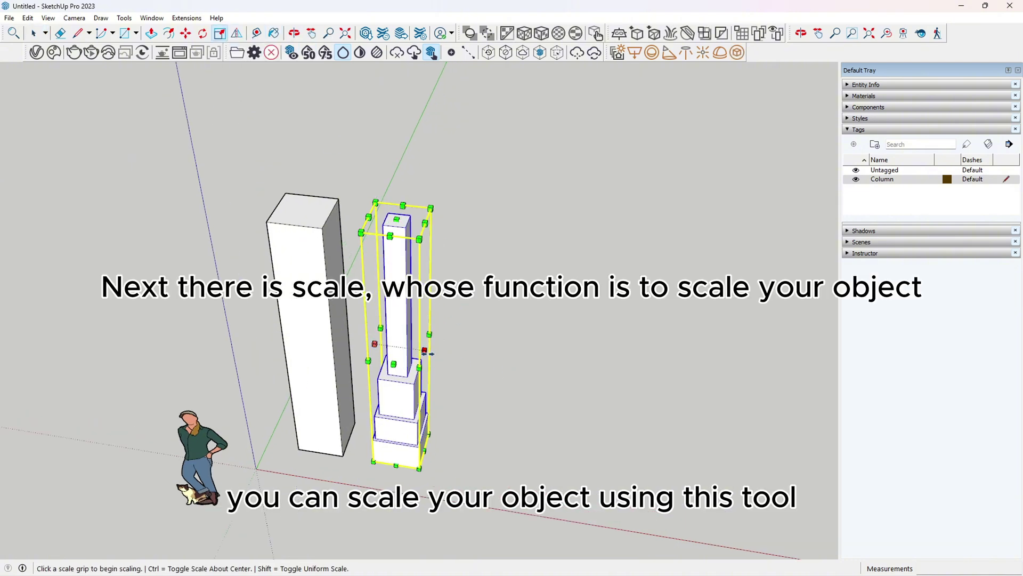
pyautogui.click(432, 352)
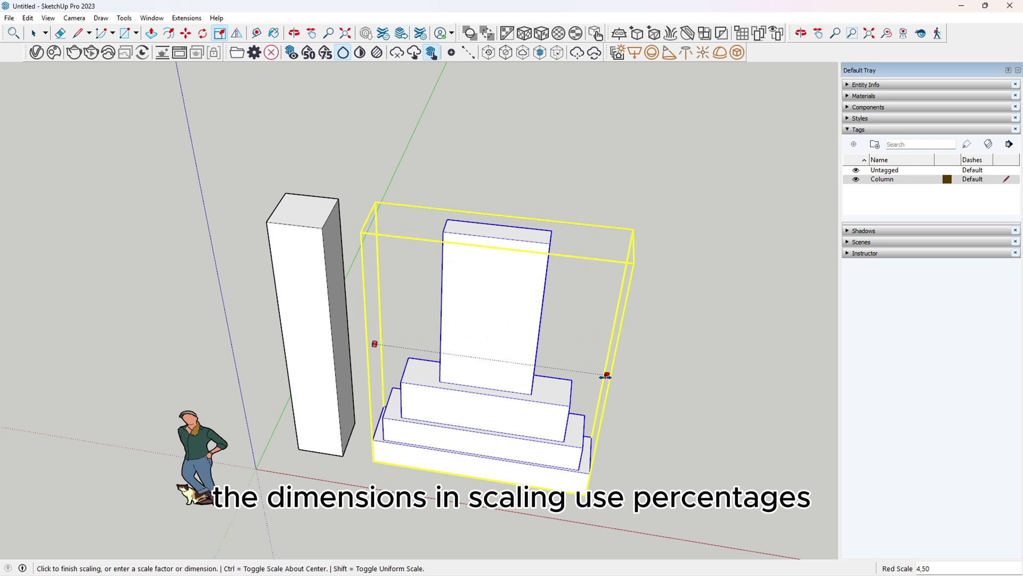
pyautogui.press('Escape')
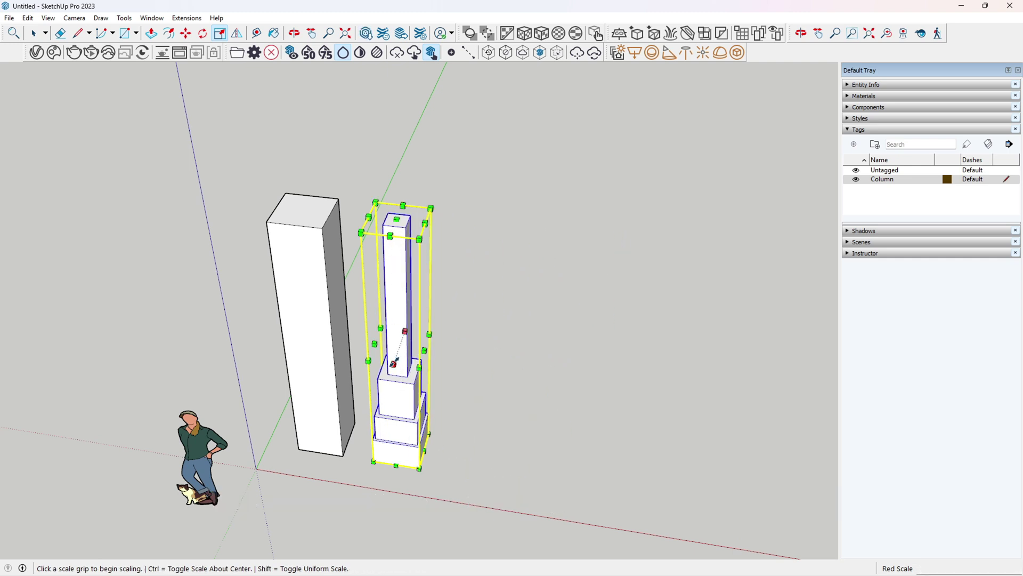
# Try scaling the stepped column along the green axis, along the blue axis and from an upper corner, cancelling each trial.
pyautogui.click(404, 328)
pyautogui.press('Escape')
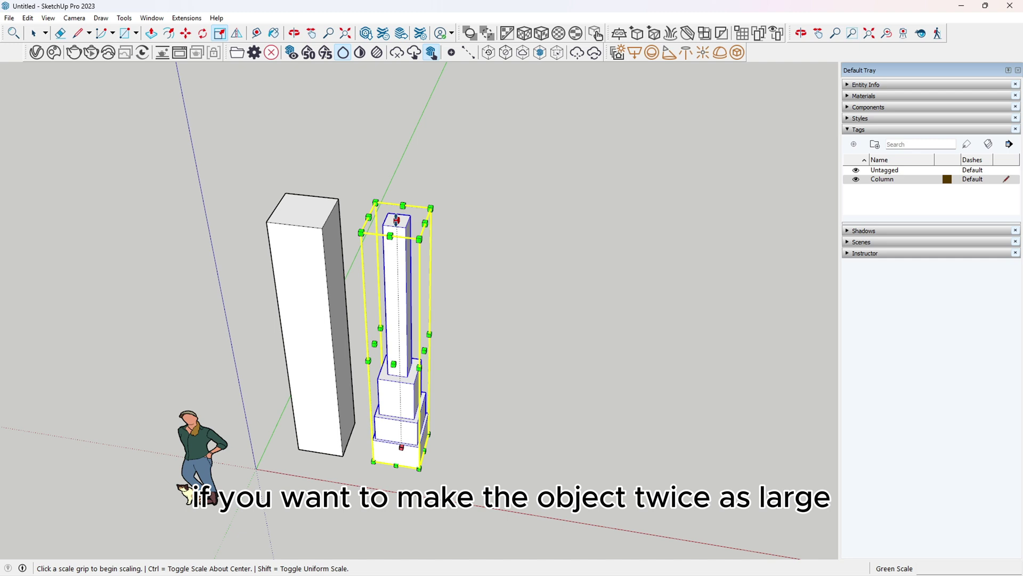
pyautogui.click(396, 219)
pyautogui.press('Escape')
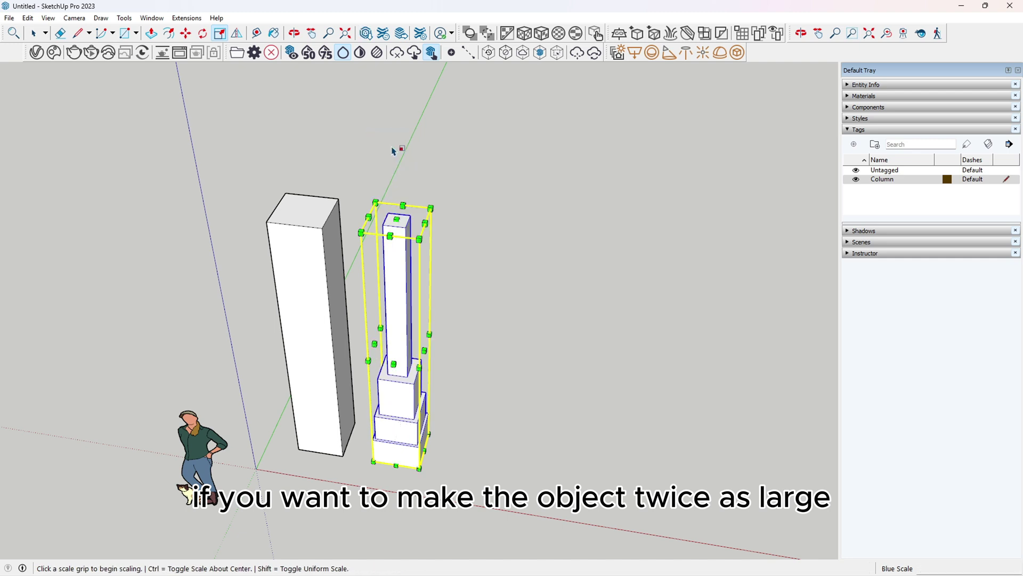
pyautogui.click(431, 208)
pyautogui.press('Escape')
pyautogui.scroll(1, 427, 325)
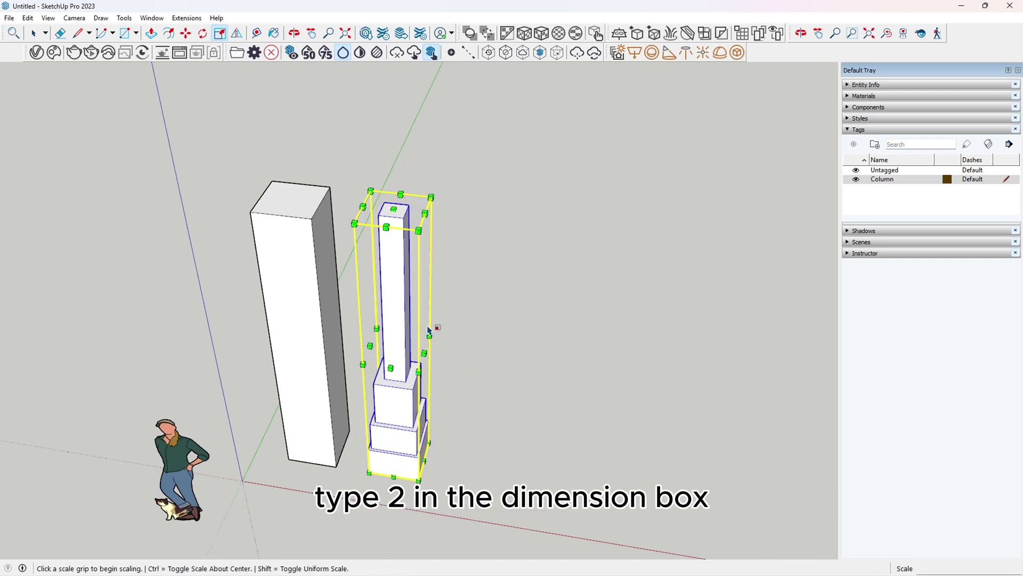
pyautogui.moveTo(427, 326); pyautogui.dragTo(413, 278, button='middle')
pyautogui.press('Escape')
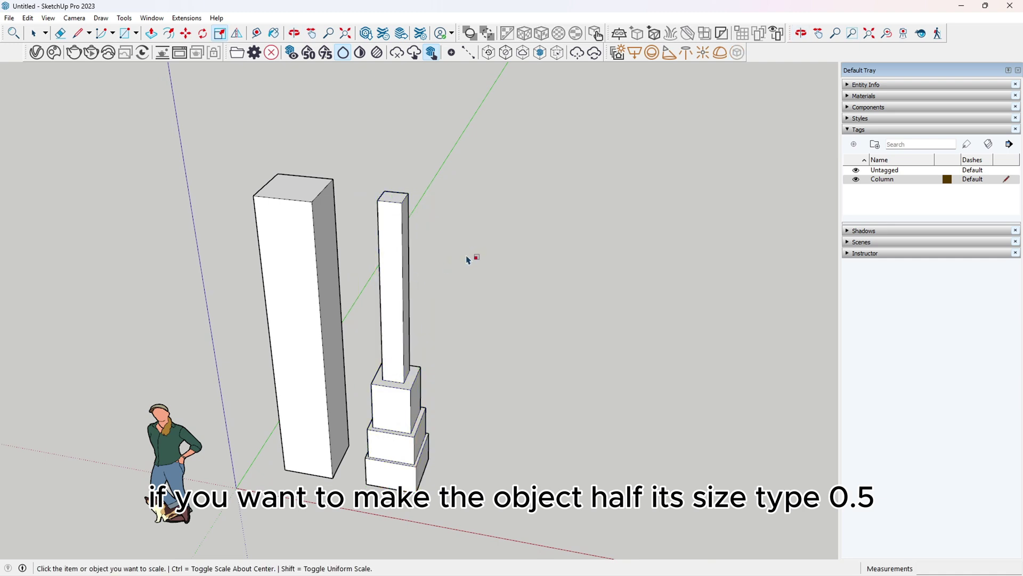
pyautogui.scroll(1, 413, 202)
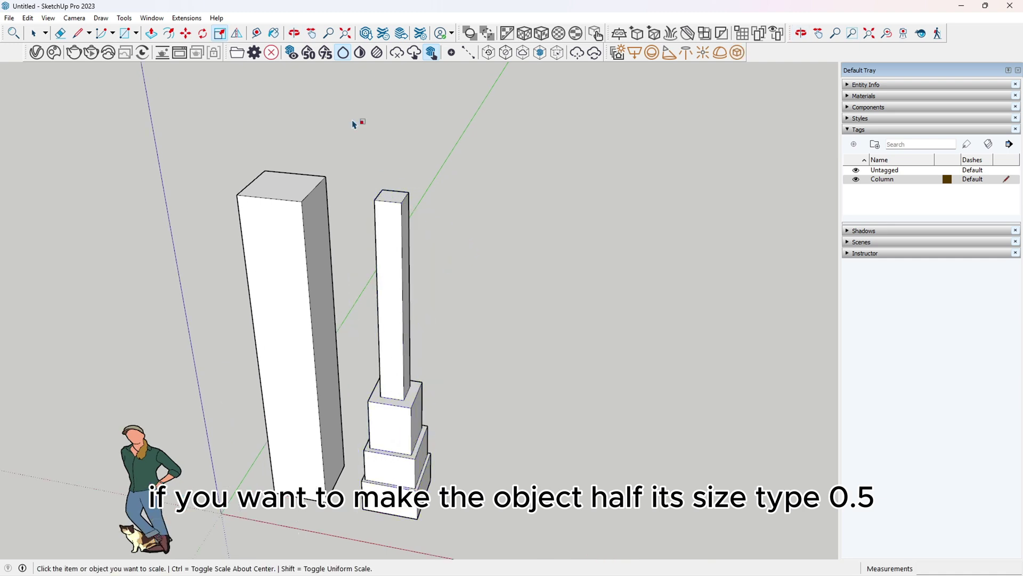
# Try the Flip tool on the stepped column group.
pyautogui.click(238, 34)
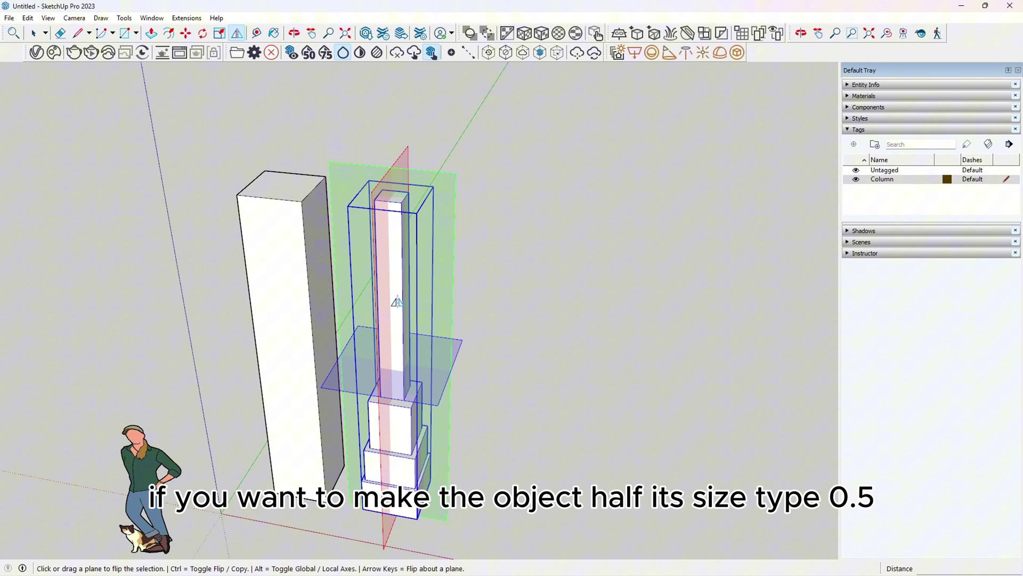
pyautogui.click(360, 208)
pyautogui.scroll(-2, 186, 133)
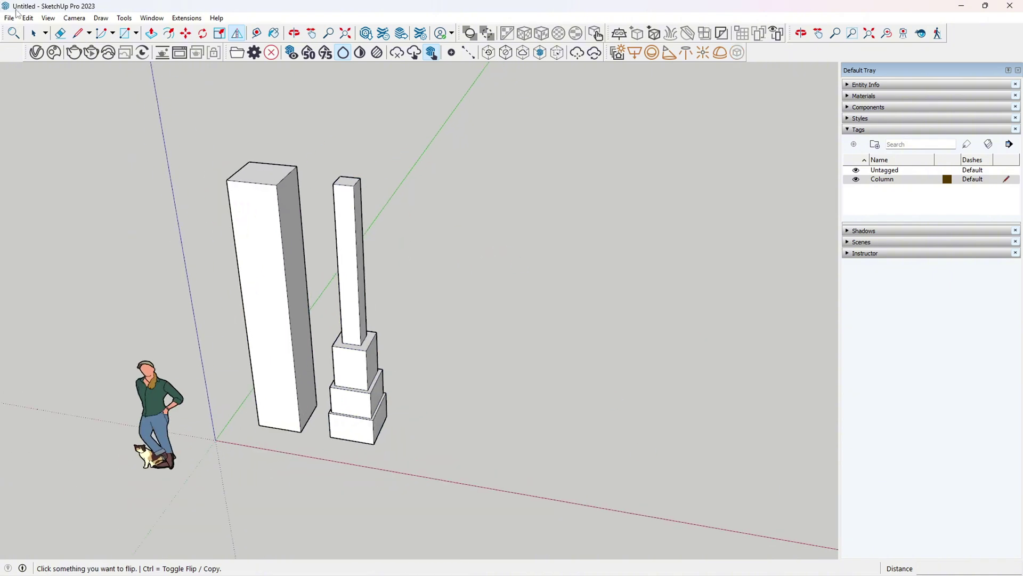
# Draw a flat rectangle about 1.14 m long on the ground beside the stepped column.
pyautogui.click(124, 34)
pyautogui.scroll(5, 552, 436)
pyautogui.click(438, 378)
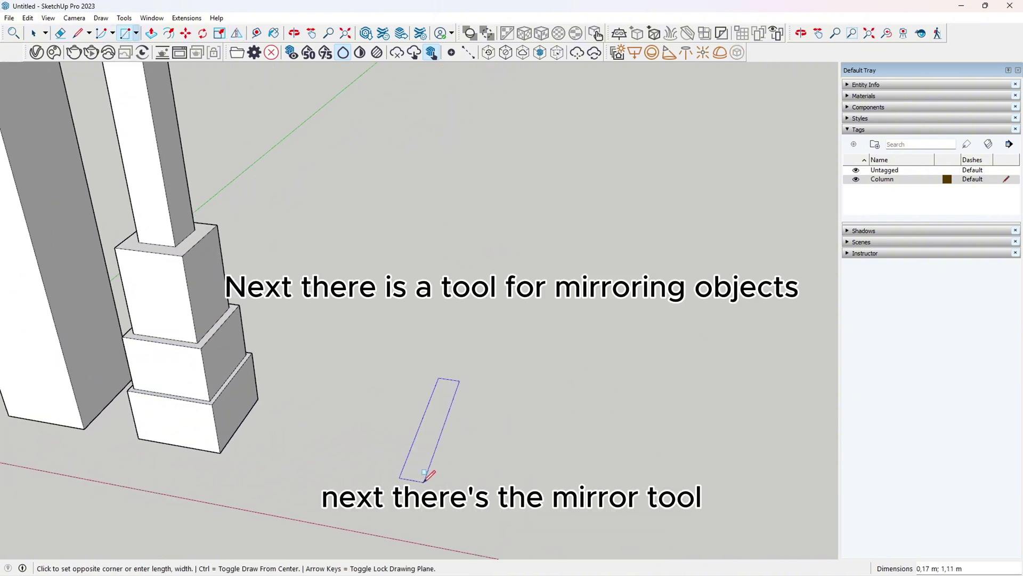
pyautogui.press('Escape')
pyautogui.scroll(2, 423, 384)
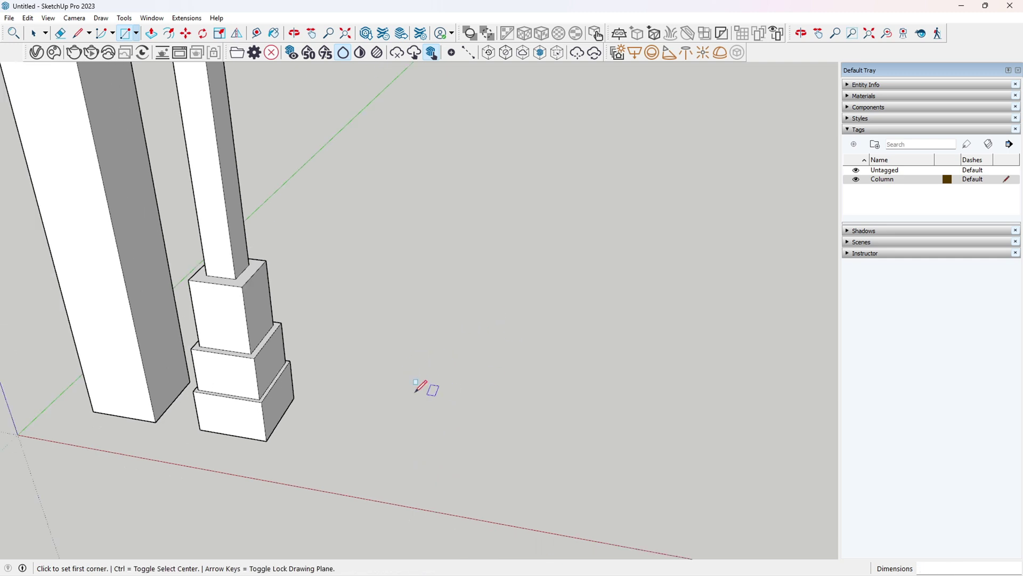
pyautogui.click(388, 377)
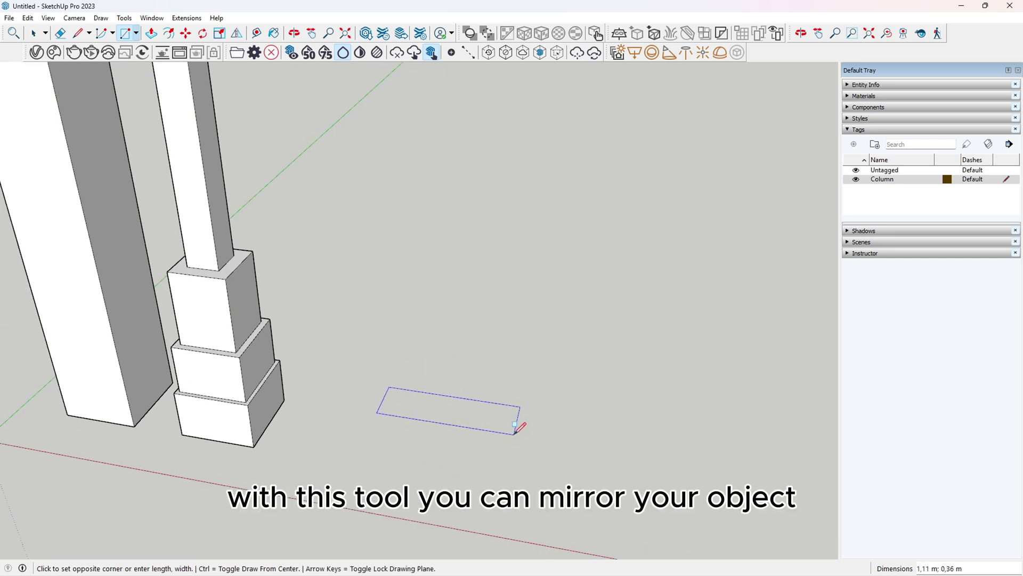
pyautogui.click(515, 449)
# Split off a narrow strip at the rectangle's end nearest the column by drawing a smaller rectangle across its full depth.
pyautogui.click(380, 405)
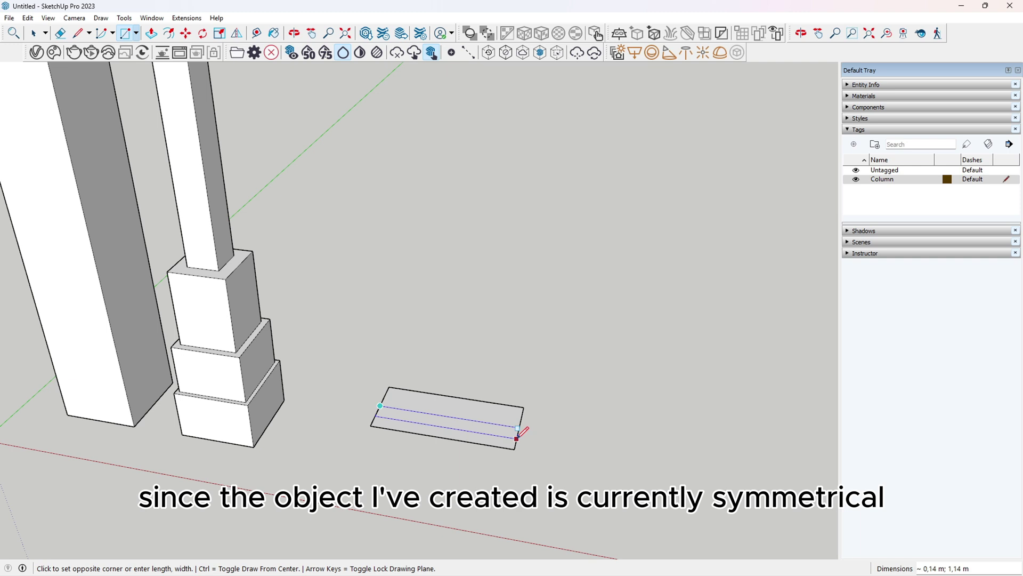
pyautogui.press('Escape')
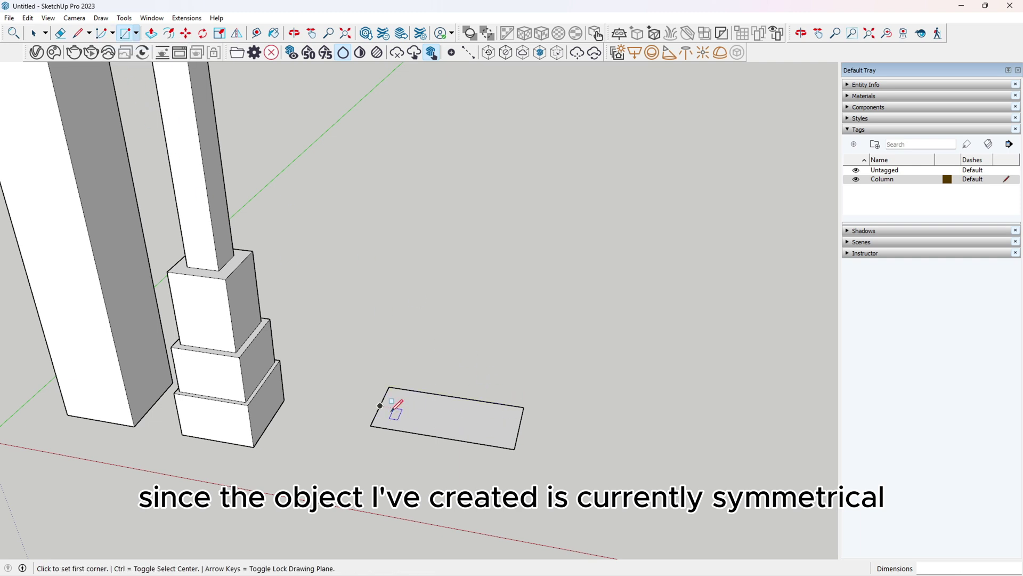
pyautogui.click(389, 388)
pyautogui.click(399, 429)
# Extrude the narrow strip upward by about 0.44 m and the rest of the rectangle to a lower height.
pyautogui.click(151, 34)
pyautogui.moveTo(392, 413); pyautogui.dragTo(404, 366)
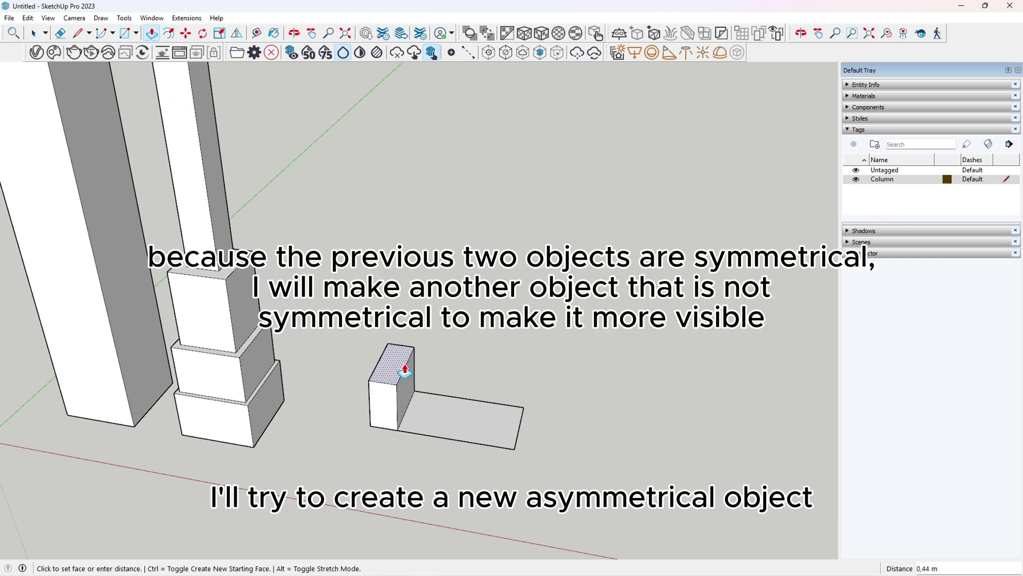
pyautogui.moveTo(395, 418); pyautogui.dragTo(322, 425, button='middle')
# Select the whole asymmetrical L-shaped block and make it a group.
pyautogui.click(37, 33)
pyautogui.tripleClick(422, 399)
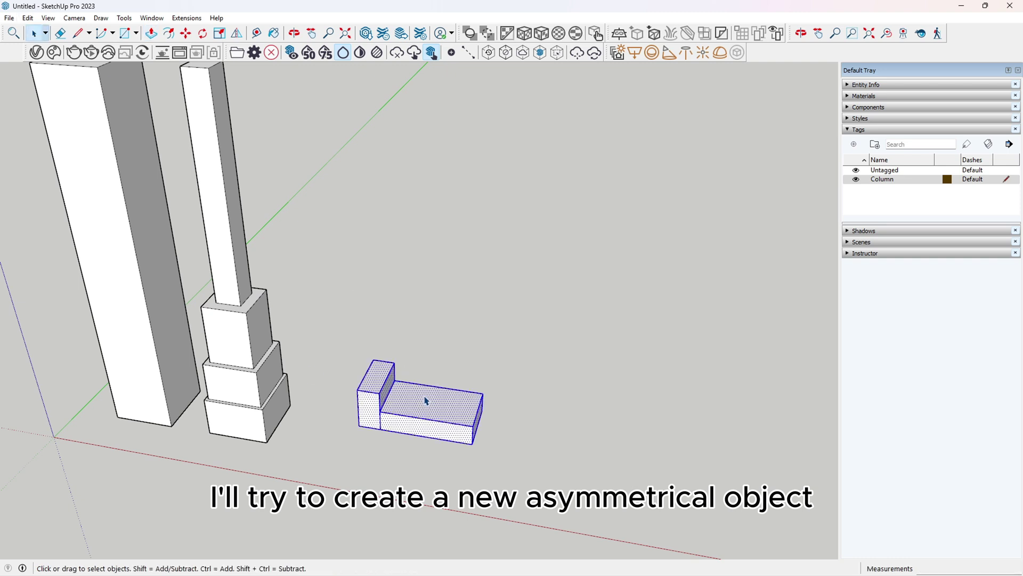
pyautogui.rightClick(422, 404)
pyautogui.click(501, 274)
pyautogui.click(513, 342)
# Flip the L-shaped block about its red plane and deselect it.
pyautogui.click(237, 34)
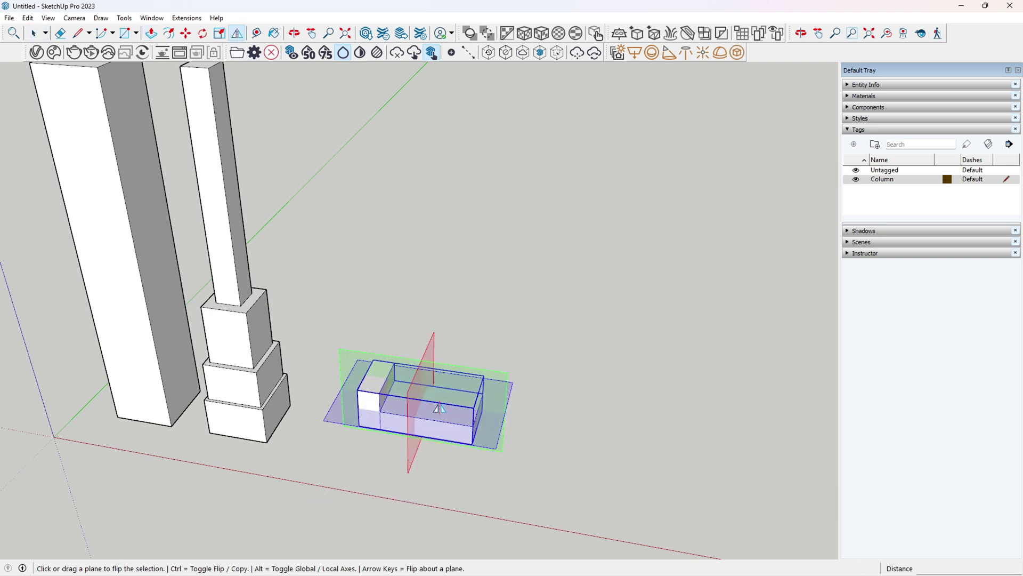
pyautogui.click(437, 356)
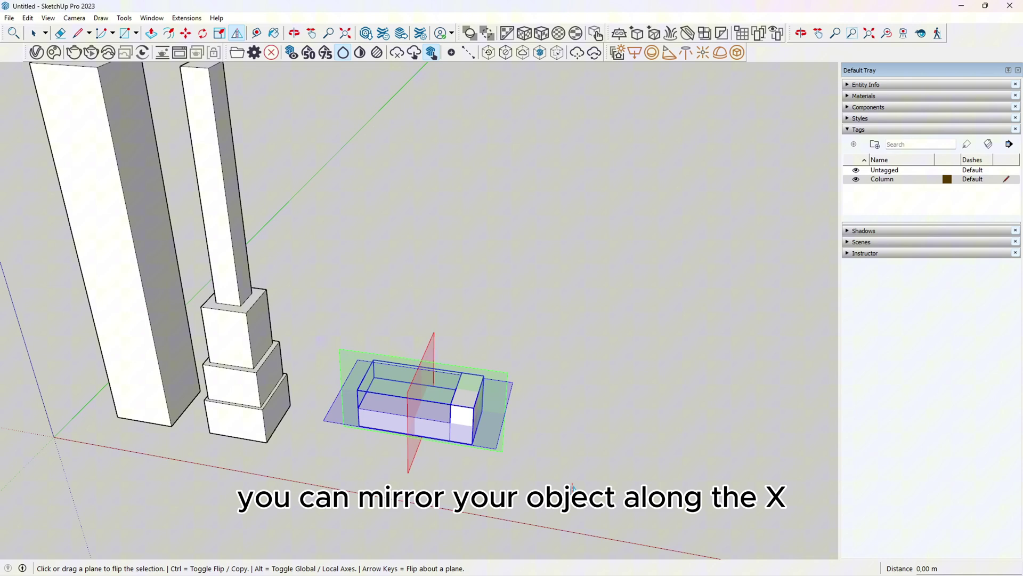
pyautogui.click(33, 34)
pyautogui.click(487, 433)
pyautogui.moveTo(487, 433); pyautogui.dragTo(454, 431, button='middle')
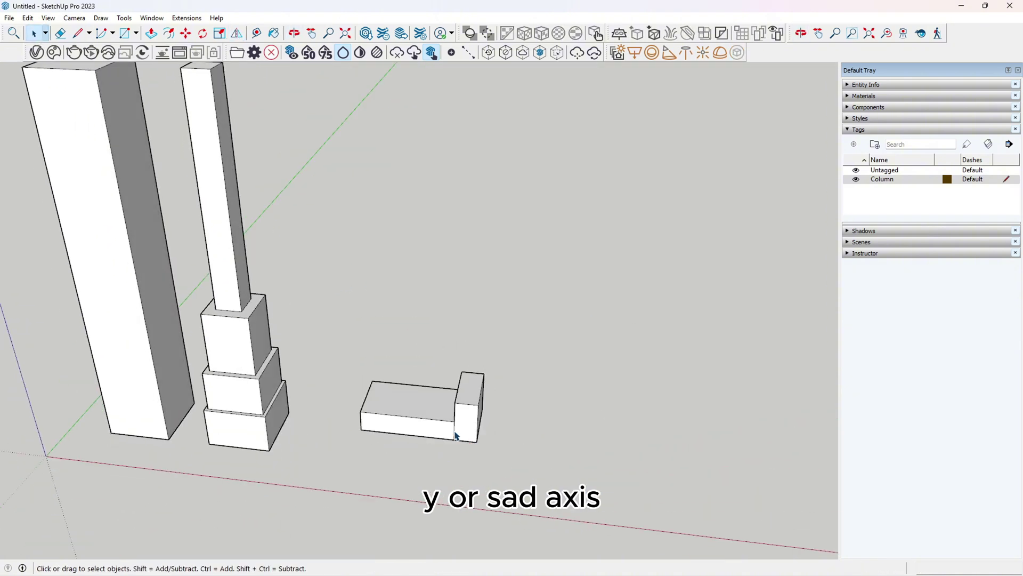
# Flip the L-shaped block about its green plane and about its horizontal blue plane.
pyautogui.click(454, 431)
pyautogui.click(237, 34)
pyautogui.click(505, 378)
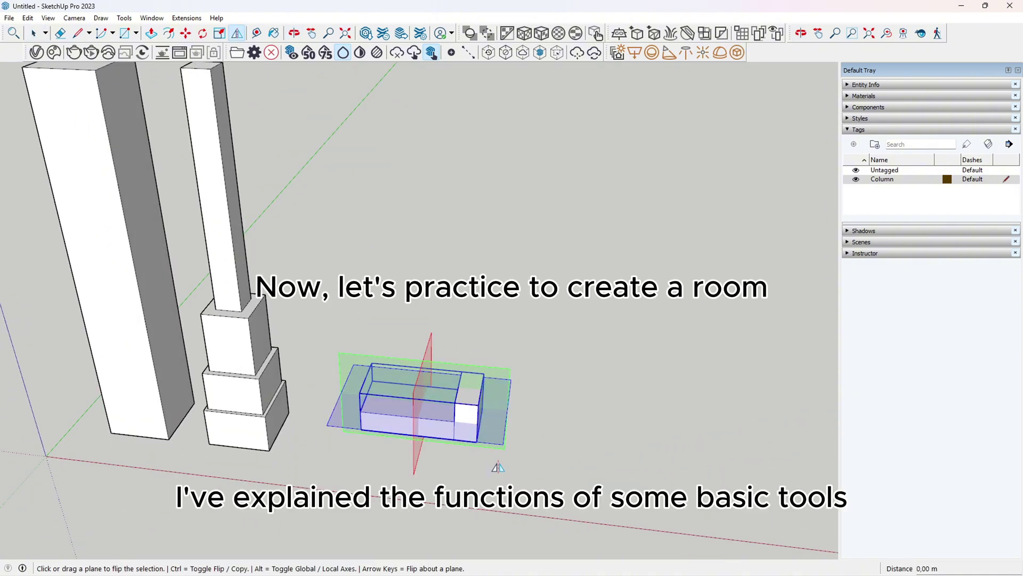
pyautogui.click(336, 420)
pyautogui.press('space')
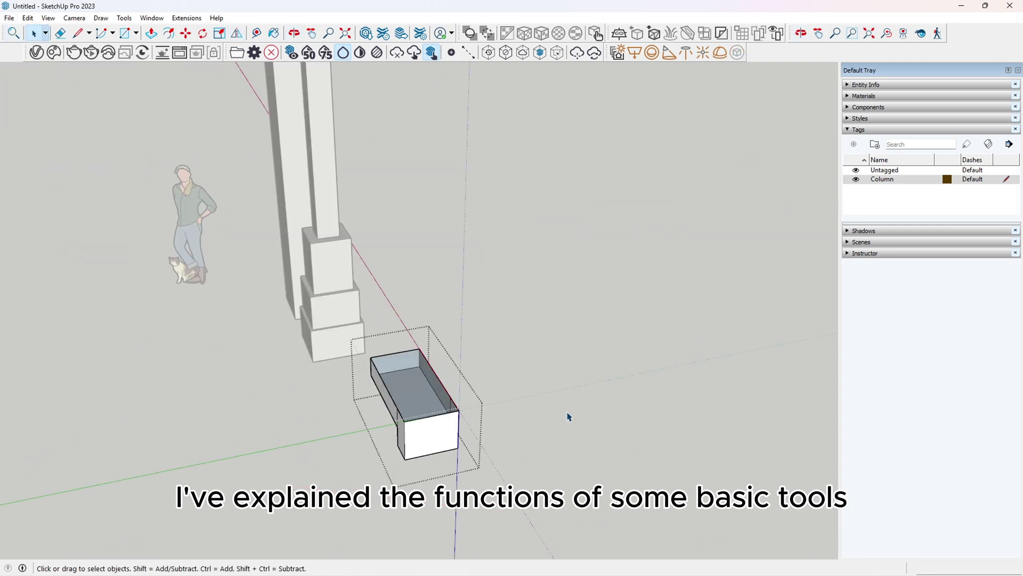
# Leave the L-shaped block's group and delete the block, keeping only the two columns.
pyautogui.moveTo(567, 415); pyautogui.dragTo(602, 337, button='middle')
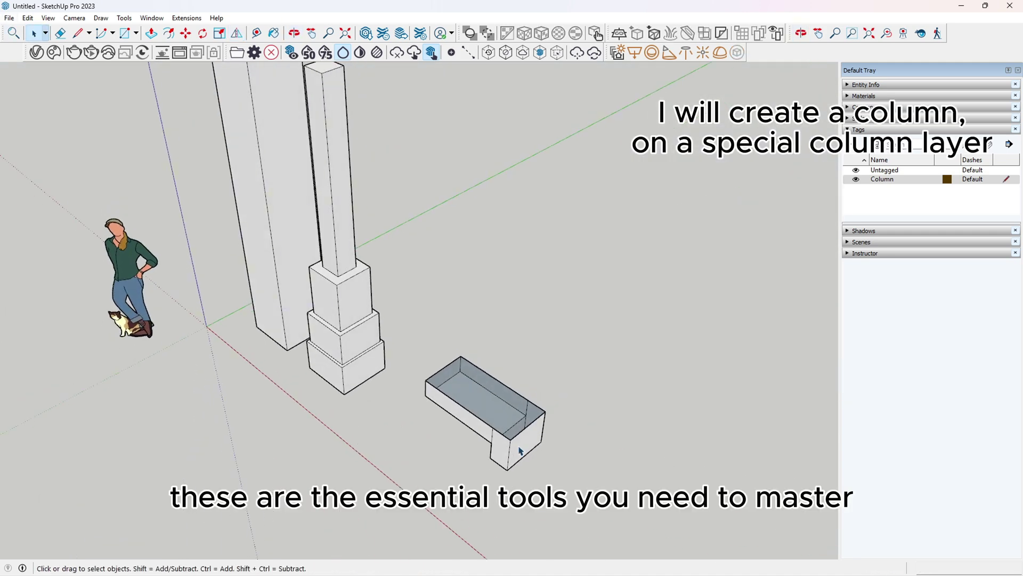
pyautogui.doubleClick(554, 439)
pyautogui.click(804, 397)
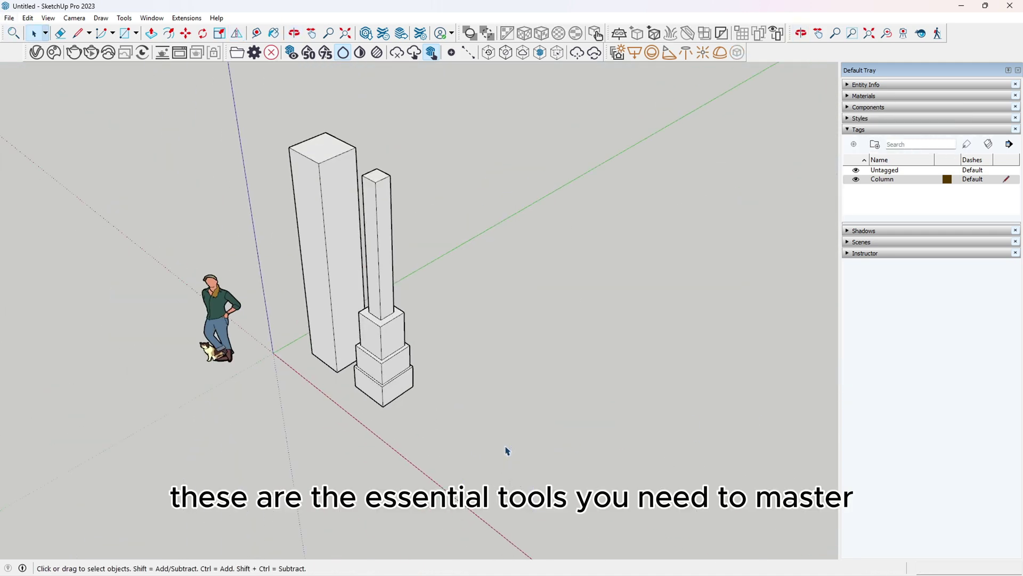
# Delete the two remaining columns.
pyautogui.moveTo(506, 451); pyautogui.dragTo(601, 187, button='middle')
pyautogui.moveTo(337, 368); pyautogui.dragTo(338, 369)
pyautogui.press('Delete')
pyautogui.scroll(-3, 373, 287)
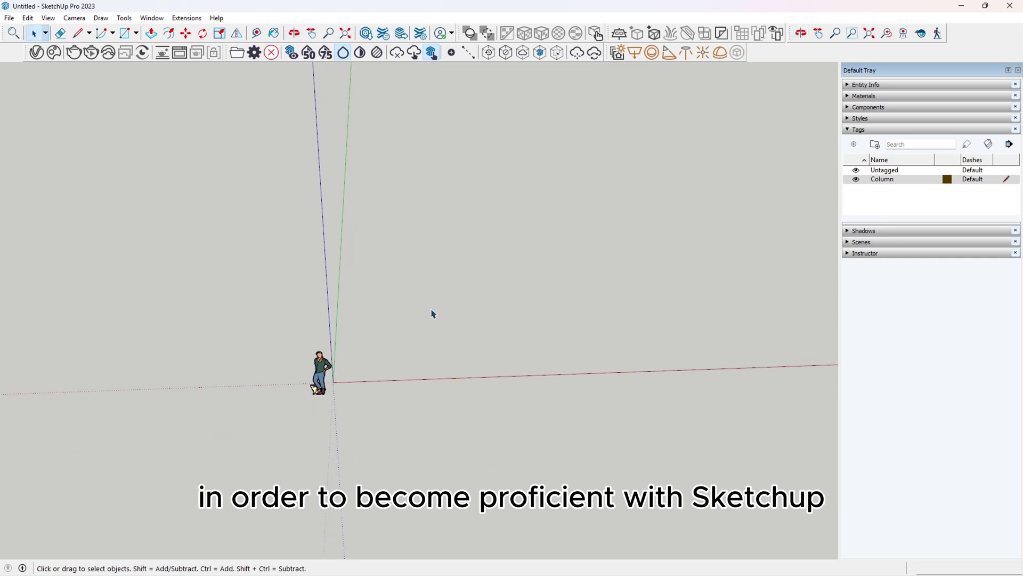
# Draw a 0,6 by 0,6 m square on the ground near the origin.
pyautogui.moveTo(431, 313); pyautogui.dragTo(386, 424, button='middle')
pyautogui.scroll(3, 426, 266)
pyautogui.press('r')
pyautogui.scroll(5, 288, 457)
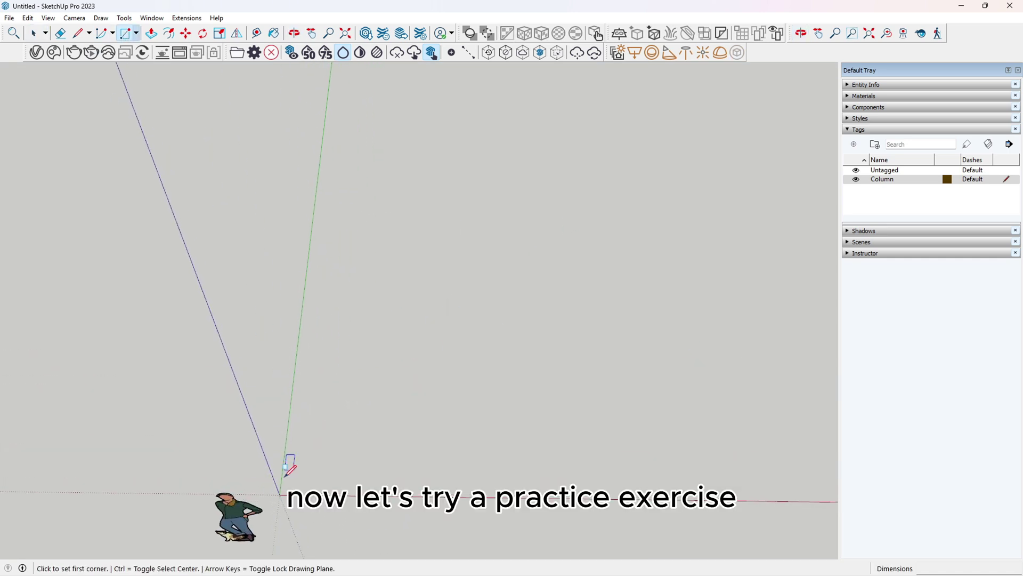
pyautogui.click(332, 399)
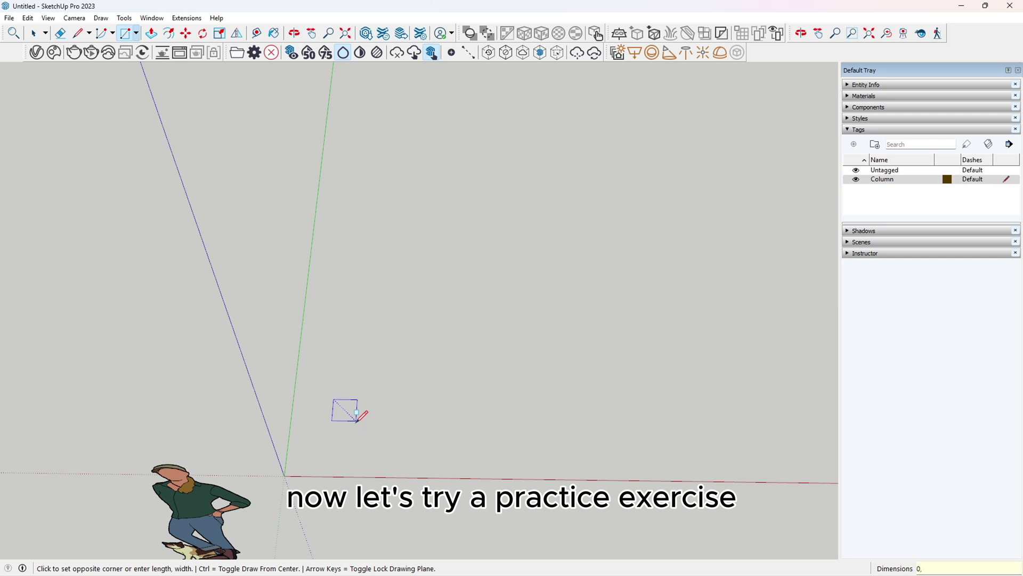
pyautogui.write('0,6;0,6')
pyautogui.press('Return')
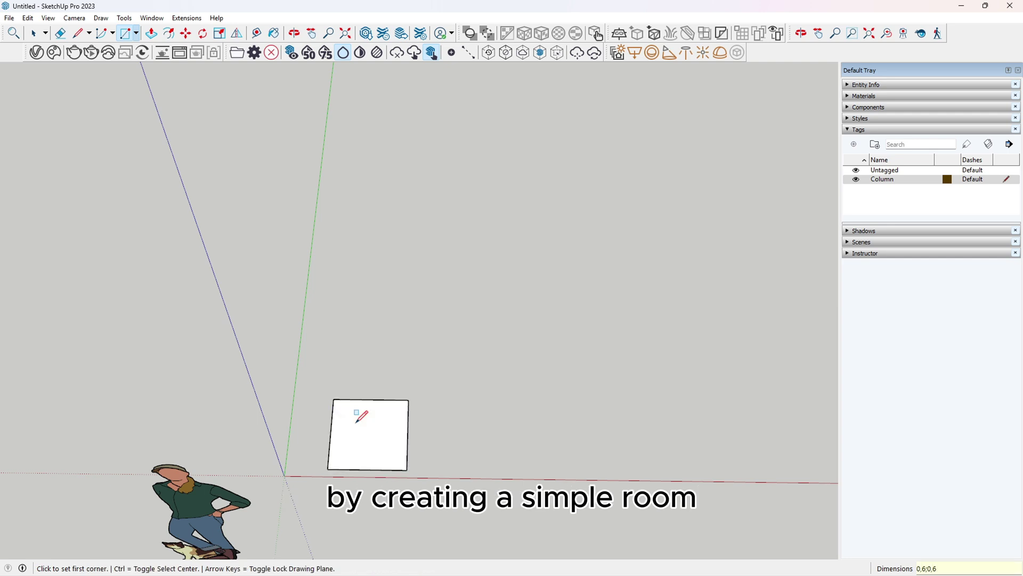
# Push/Pull the square up 4 m into a column.
pyautogui.press('p')
pyautogui.click(368, 457)
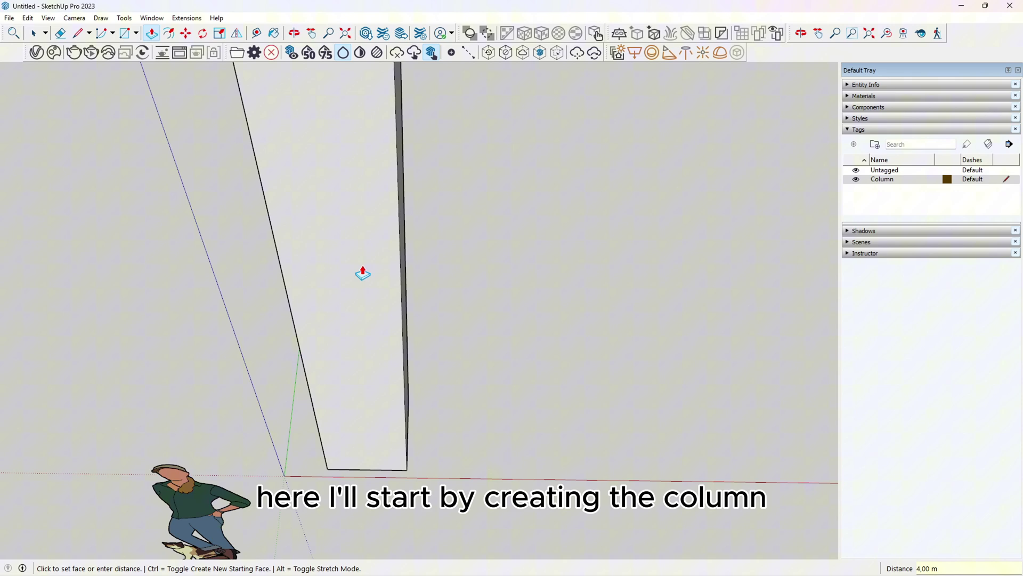
pyautogui.scroll(-5, 385, 381)
pyautogui.moveTo(400, 426); pyautogui.dragTo(357, 379, button='middle')
pyautogui.scroll(2, 363, 383)
# Select the whole column and make it a group.
pyautogui.click(34, 35)
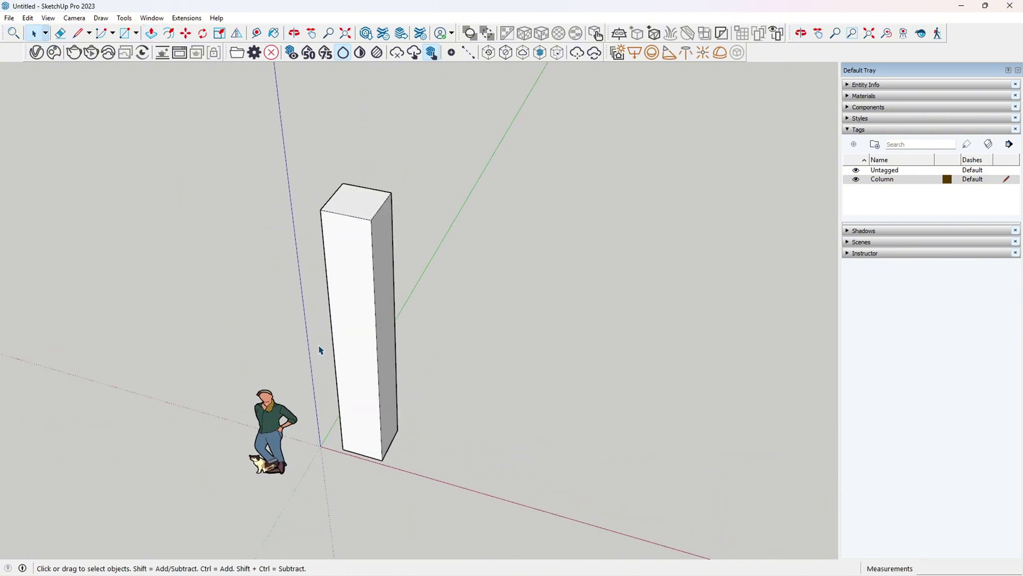
pyautogui.tripleClick(372, 381)
pyautogui.rightClick(372, 384)
pyautogui.click(447, 254)
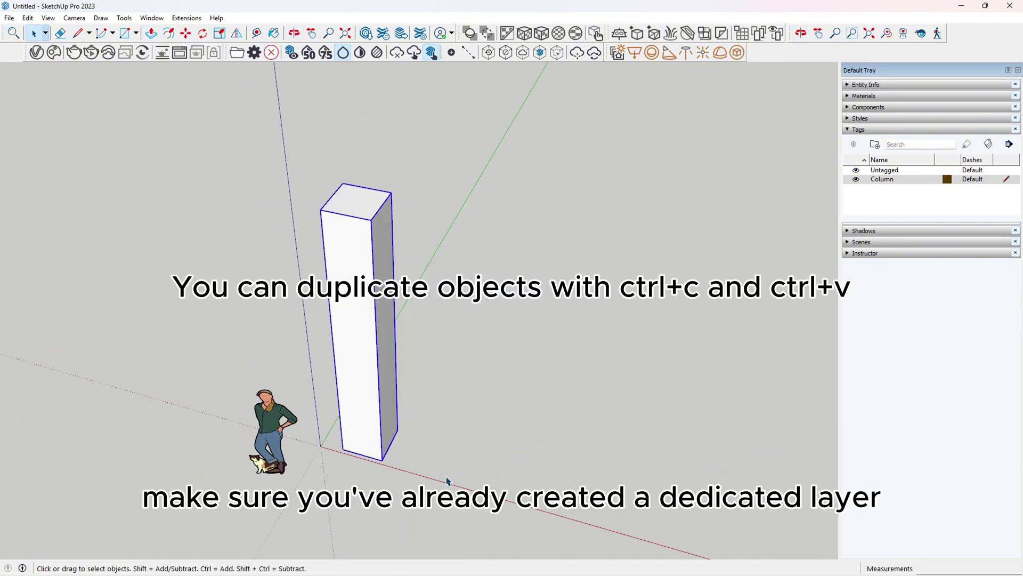
pyautogui.click(448, 481)
pyautogui.moveTo(480, 493); pyautogui.dragTo(429, 445, button='middle')
pyautogui.click(185, 33)
pyautogui.moveTo(469, 315); pyautogui.dragTo(396, 363, button='middle')
pyautogui.press('ctrl')
pyautogui.click(348, 367)
pyautogui.press('Escape')
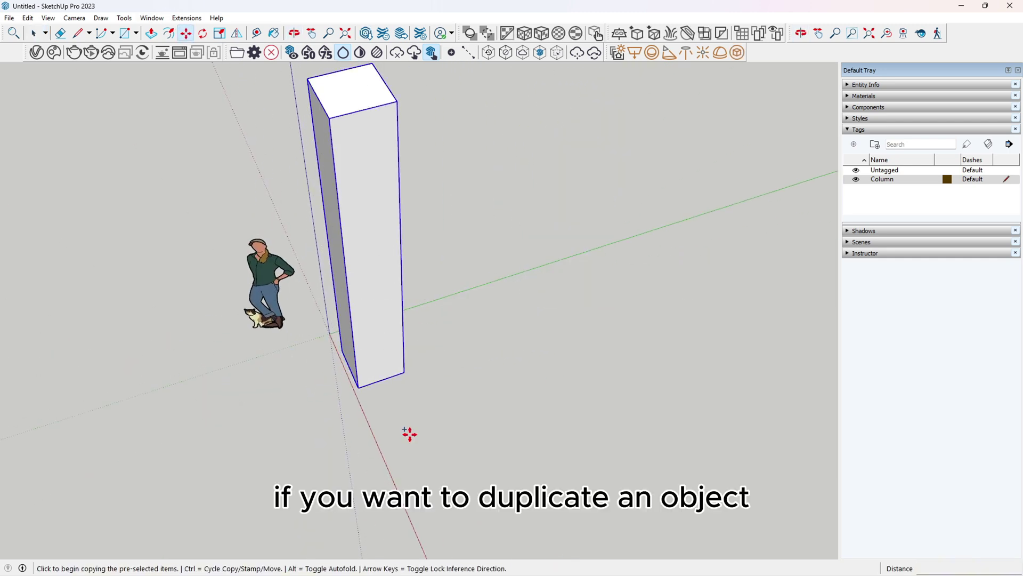
pyautogui.press('space')
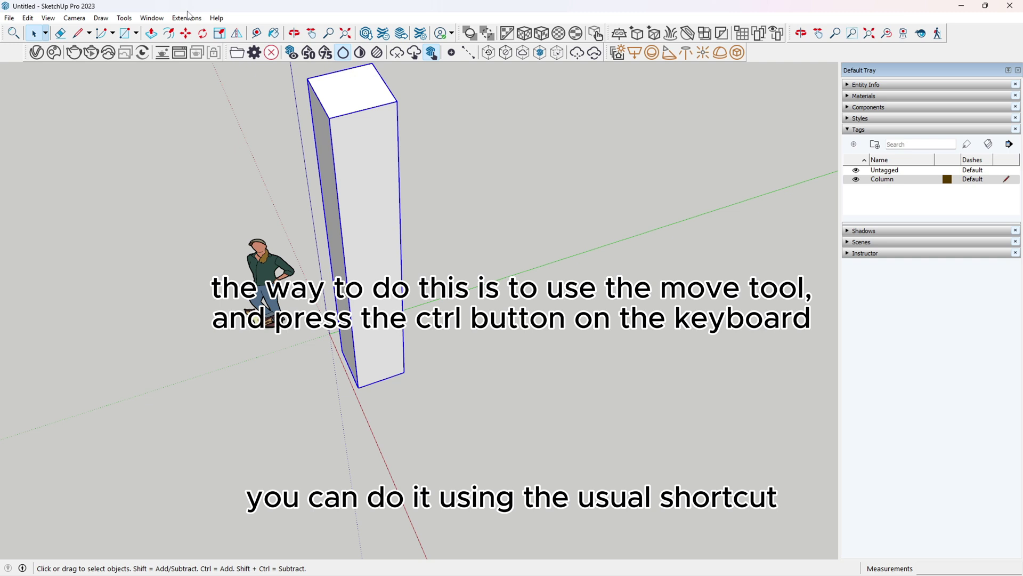
# Copy the column group 5 m along the green axis with the Move tool.
pyautogui.click(187, 35)
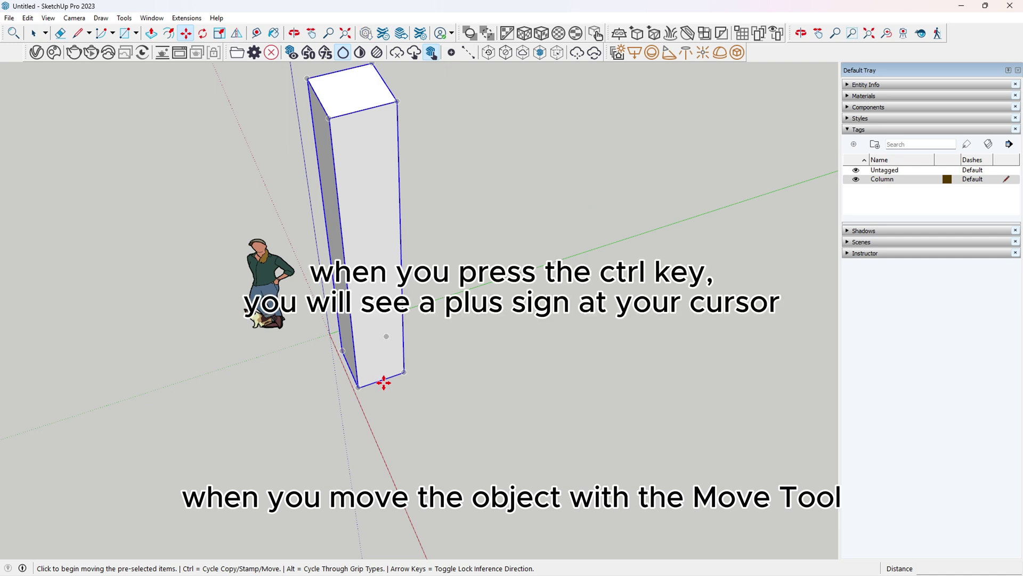
pyautogui.press('ctrl')
pyautogui.click(384, 382)
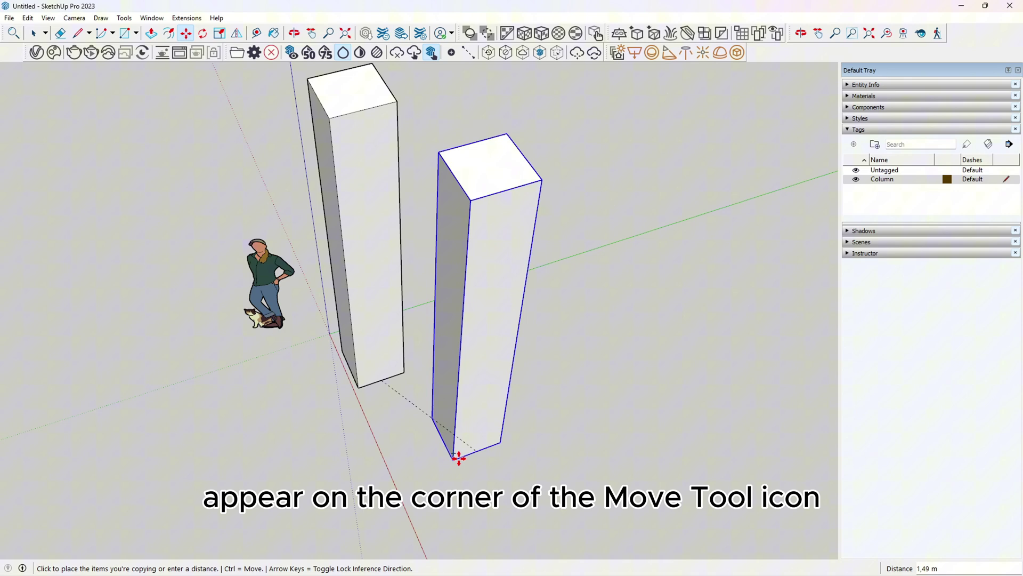
pyautogui.moveTo(456, 457); pyautogui.dragTo(662, 388, button='middle')
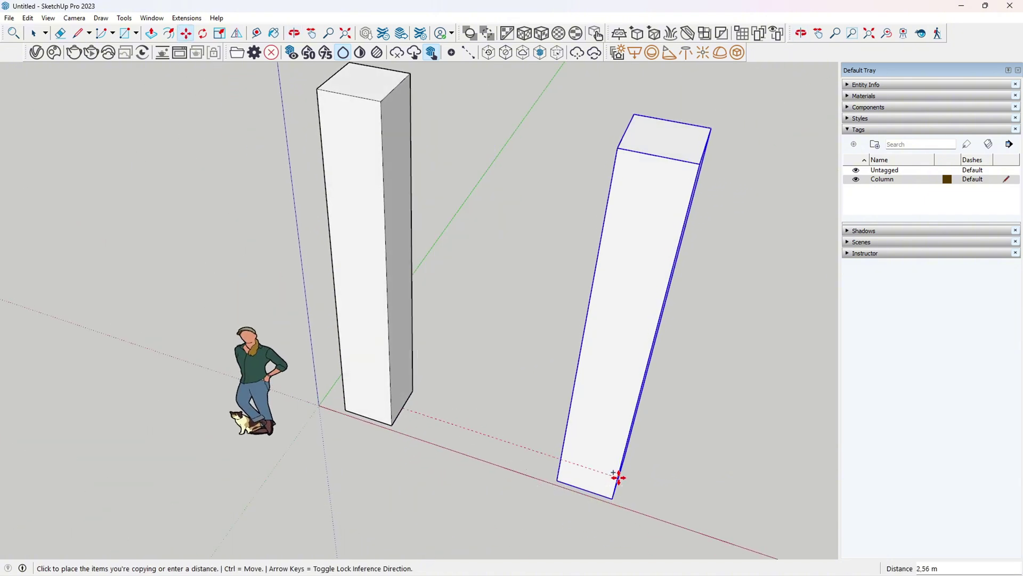
pyautogui.scroll(-3, 539, 411)
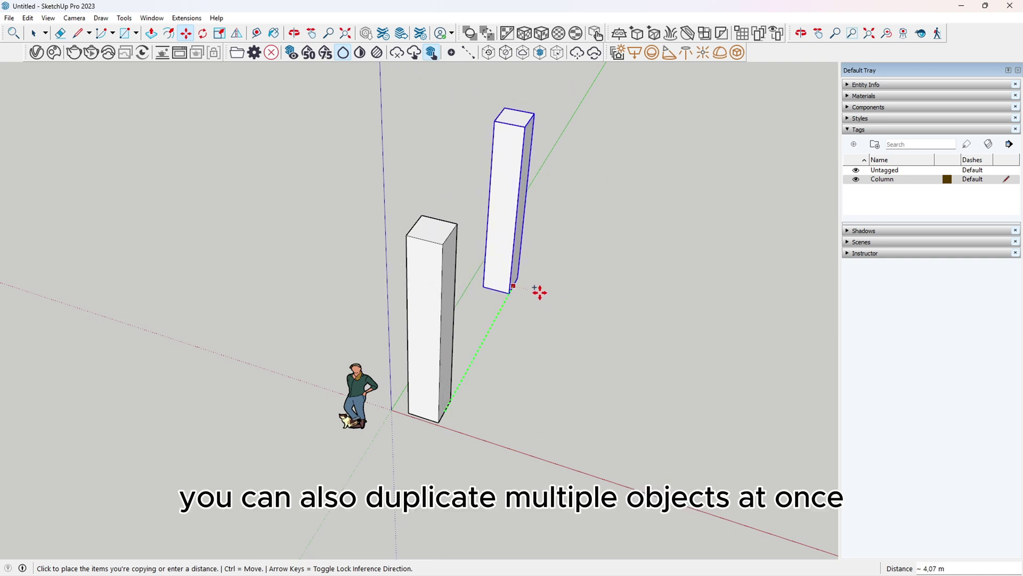
pyautogui.write('5')
pyautogui.press('Return')
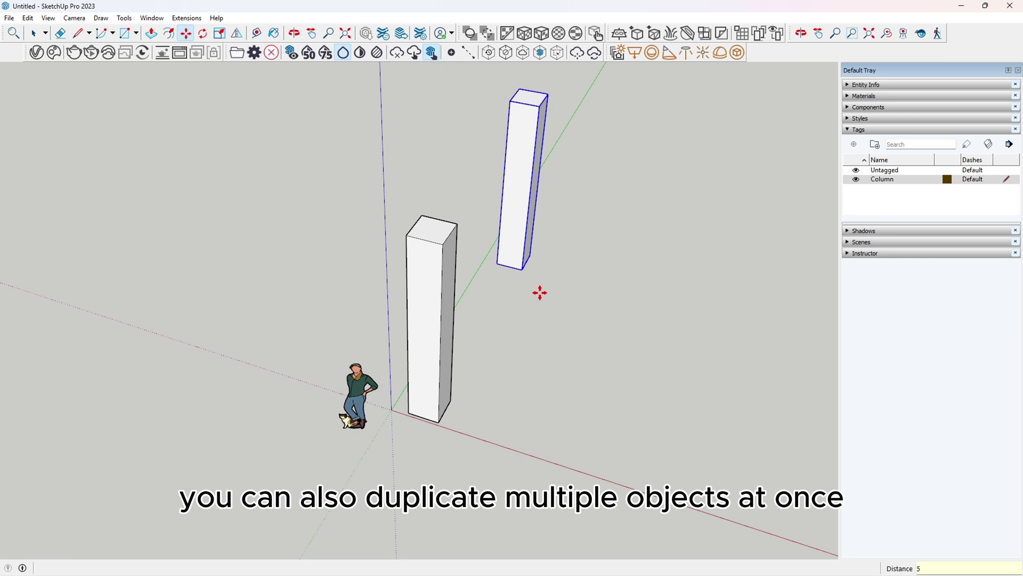
# Multiply the column copy with x4 to continue the row at equal spacing along the green axis.
pyautogui.moveTo(564, 301); pyautogui.dragTo(521, 272, button='middle')
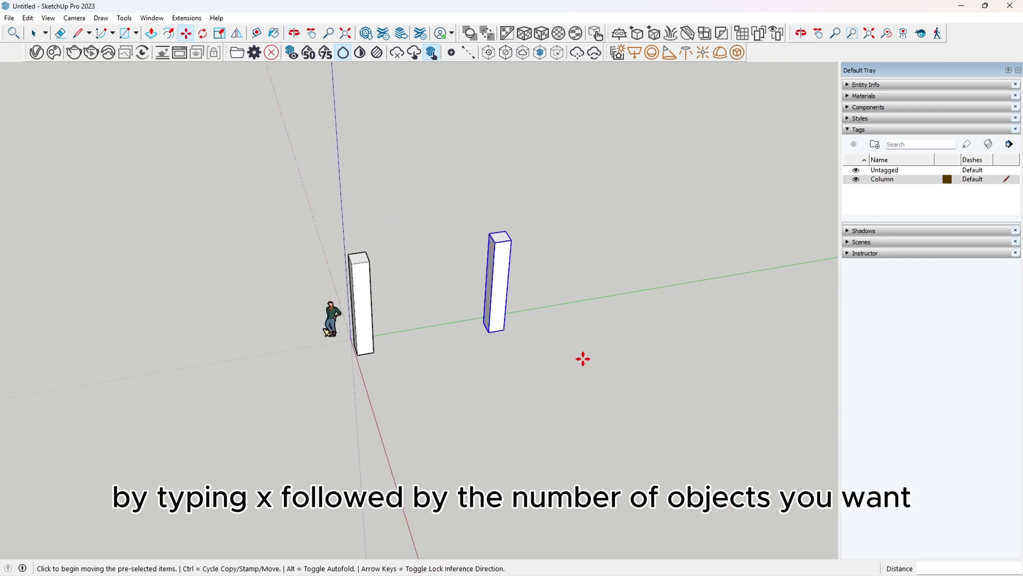
pyautogui.write('x')
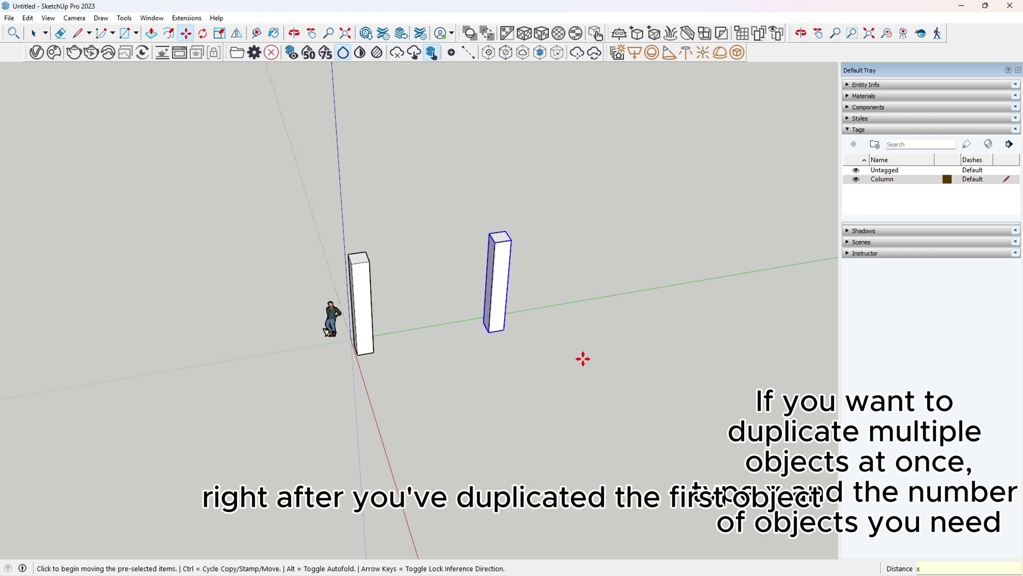
pyautogui.write('4')
pyautogui.press('Return')
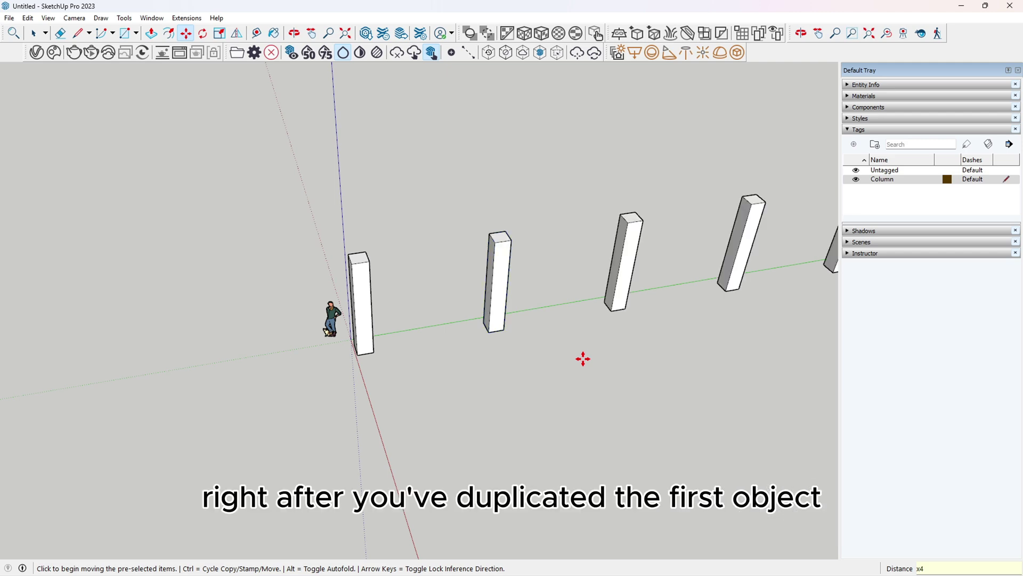
pyautogui.scroll(-3, 464, 386)
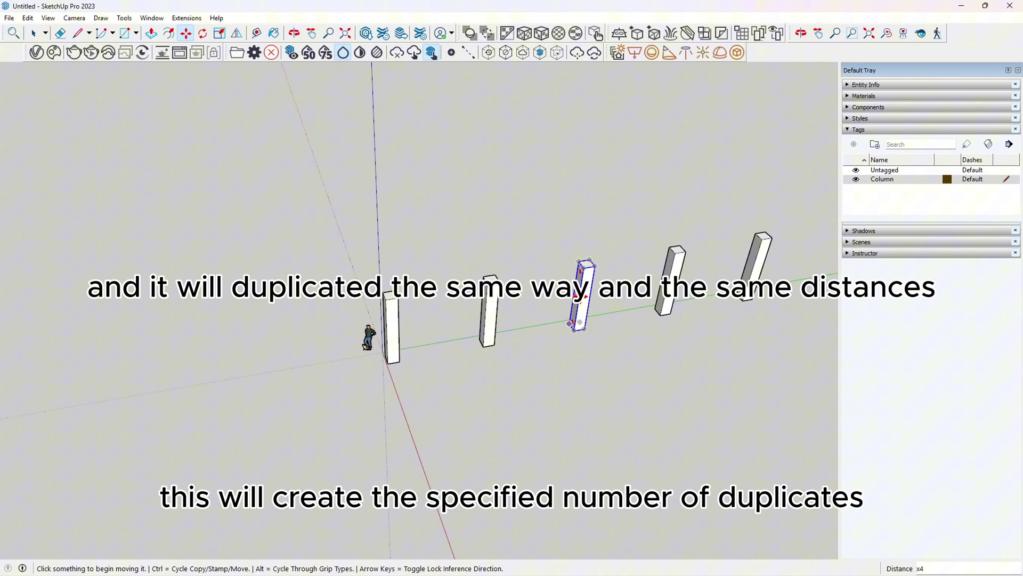
pyautogui.scroll(2, 788, 337)
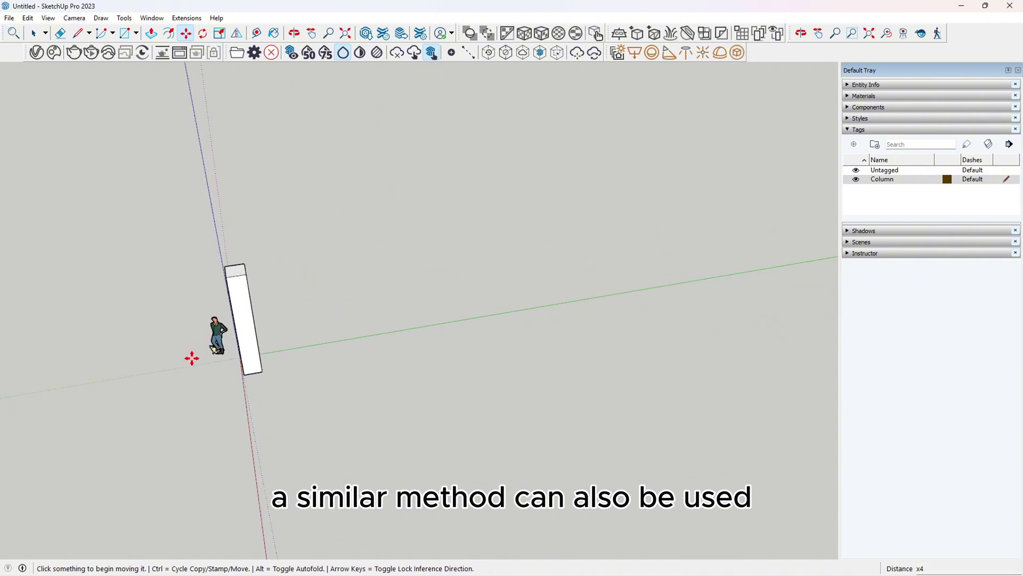
# Copy the original column 10 m along the green axis.
pyautogui.scroll(4, 202, 346)
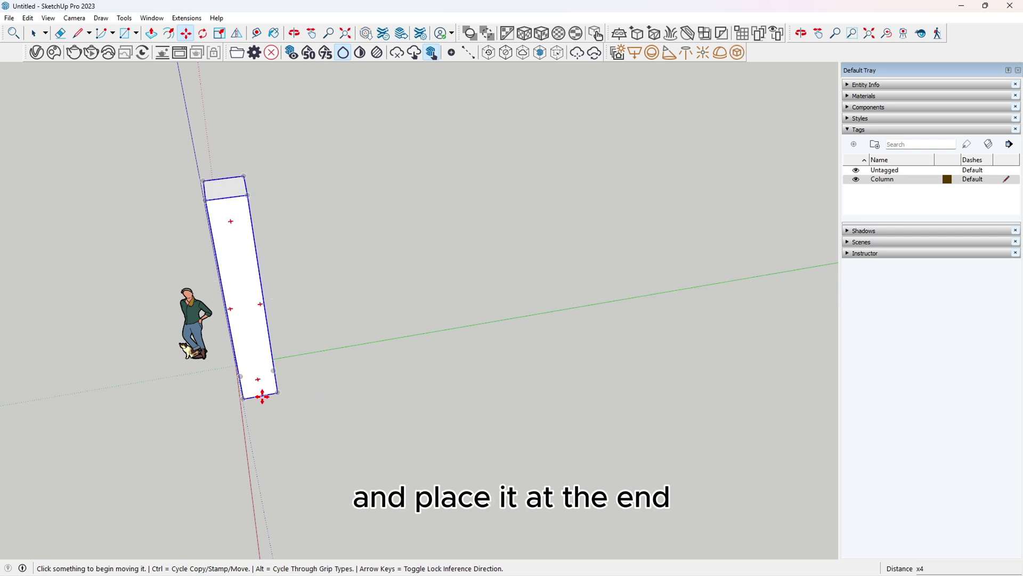
pyautogui.press('ctrl')
pyautogui.click(262, 397)
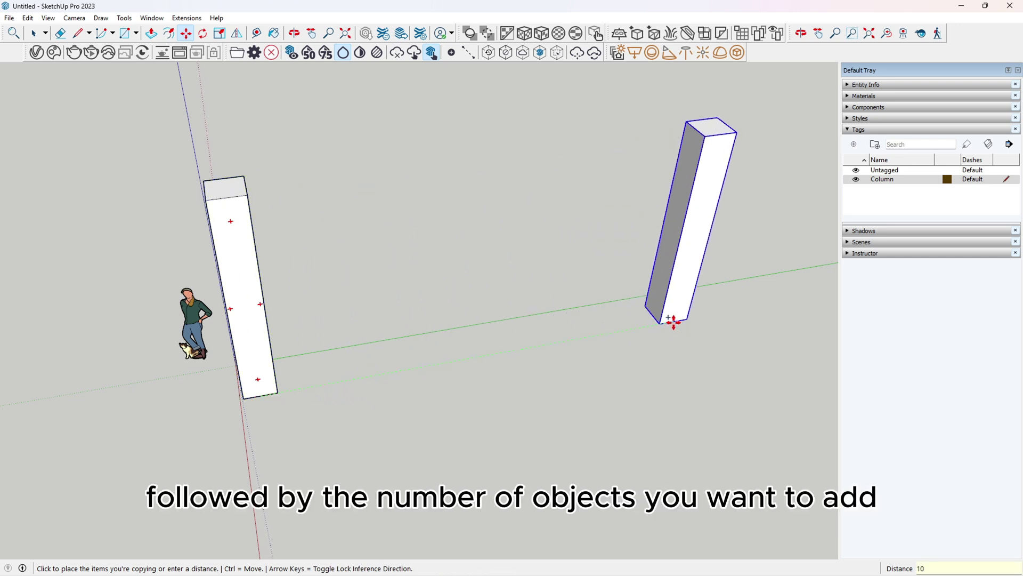
pyautogui.press('Return')
# Divide the copy distance with /2 to add a column midway between the two.
pyautogui.scroll(-2, 438, 384)
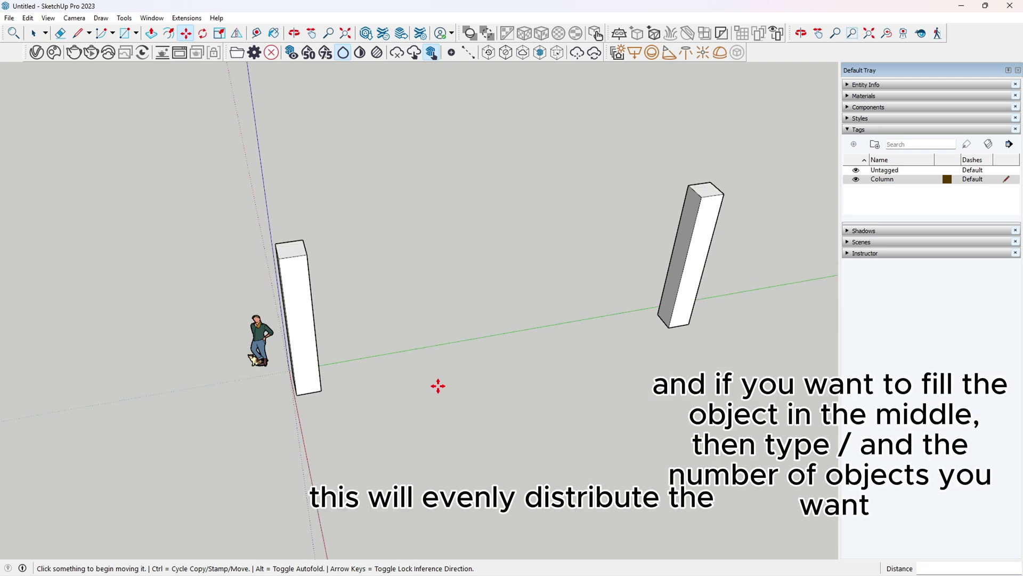
pyautogui.write('/')
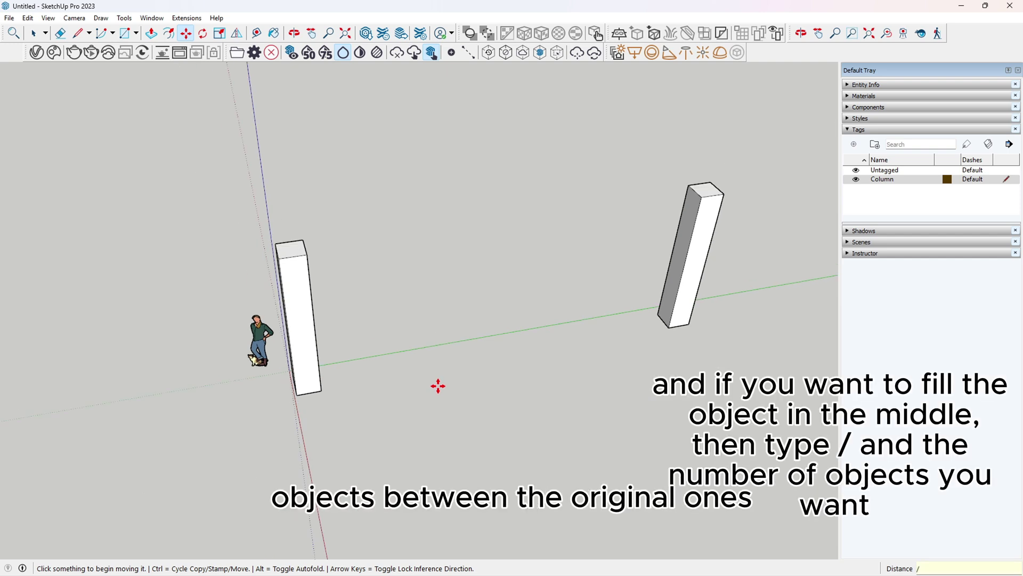
pyautogui.write('2')
pyautogui.press('Return')
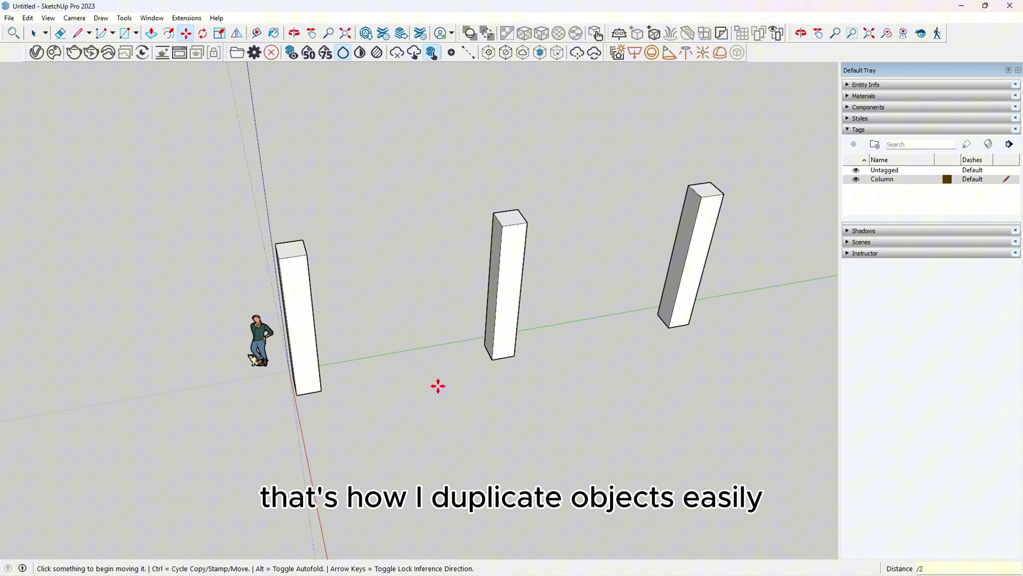
pyautogui.scroll(-1, 437, 314)
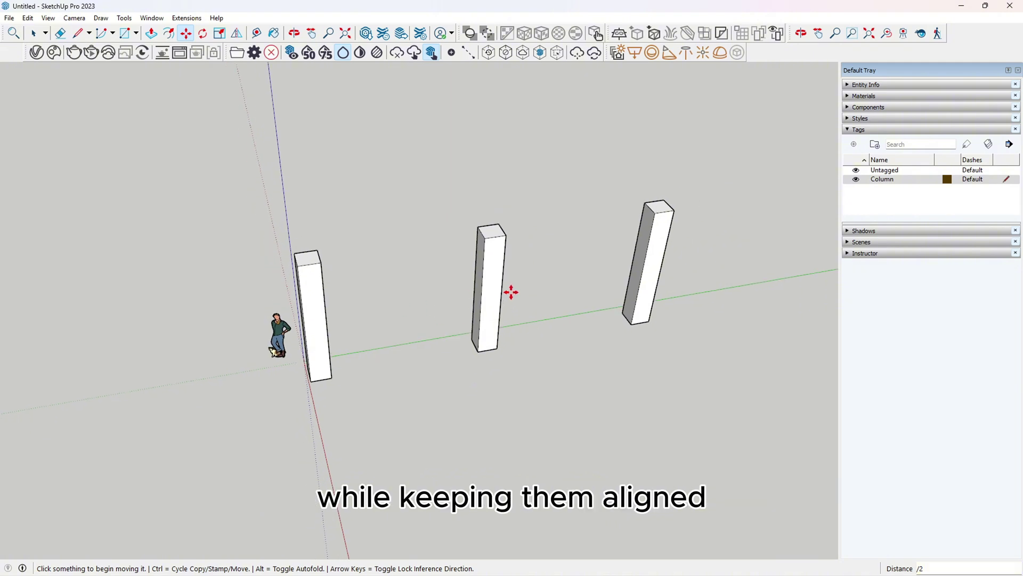
# Select all three columns and copy the row along the red axis.
pyautogui.moveTo(405, 357); pyautogui.dragTo(677, 437, button='middle')
pyautogui.click(39, 37)
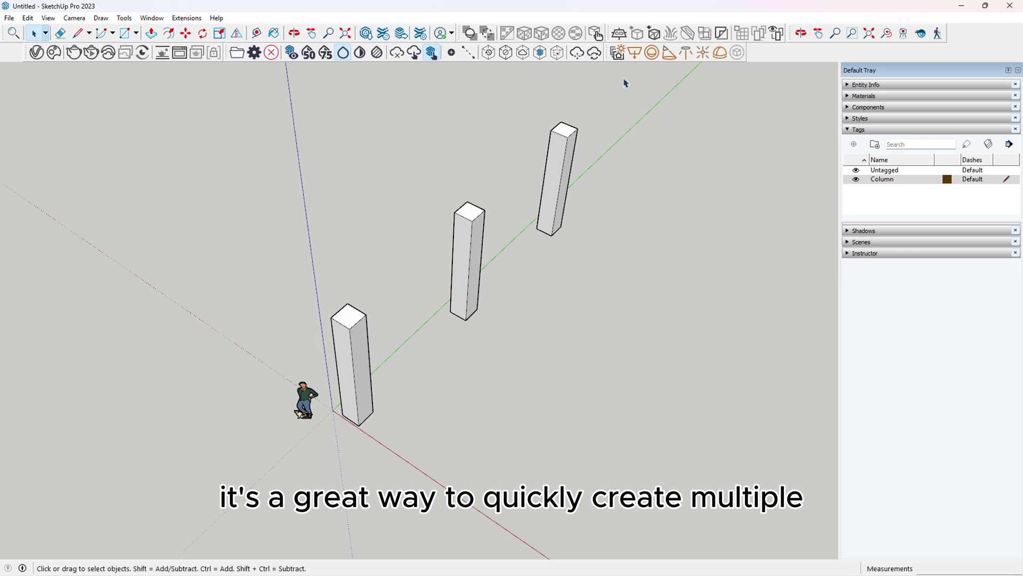
pyautogui.moveTo(625, 80); pyautogui.dragTo(552, 128)
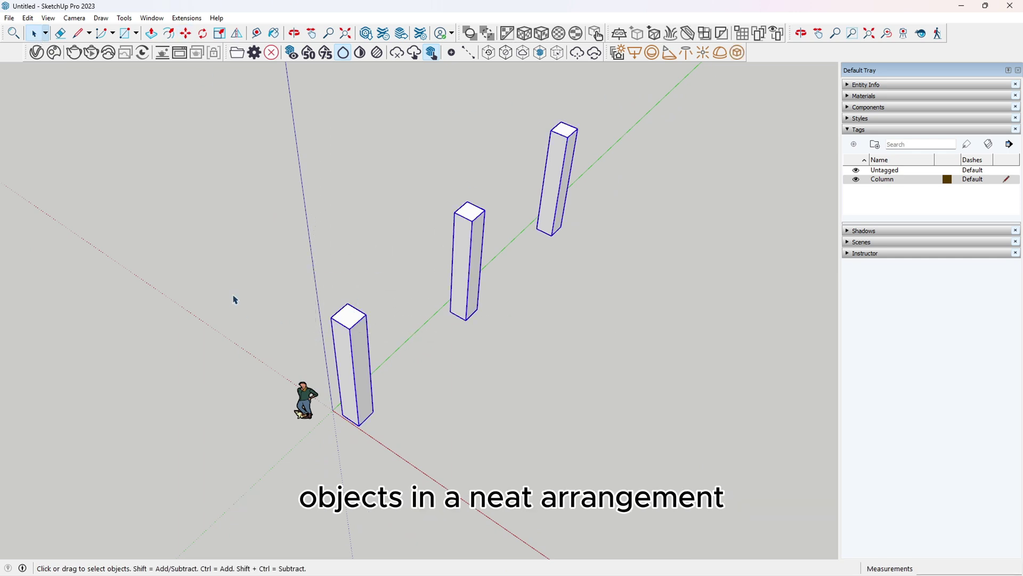
pyautogui.moveTo(235, 300); pyautogui.dragTo(404, 153, button='middle')
pyautogui.click(186, 34)
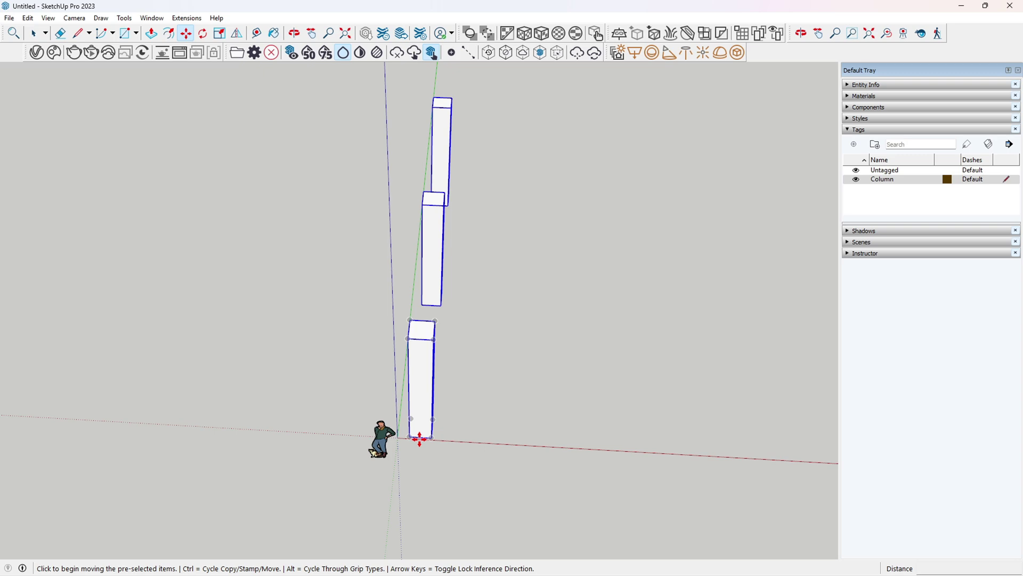
pyautogui.click(419, 438)
pyautogui.press('ctrl')
pyautogui.scroll(-2, 564, 434)
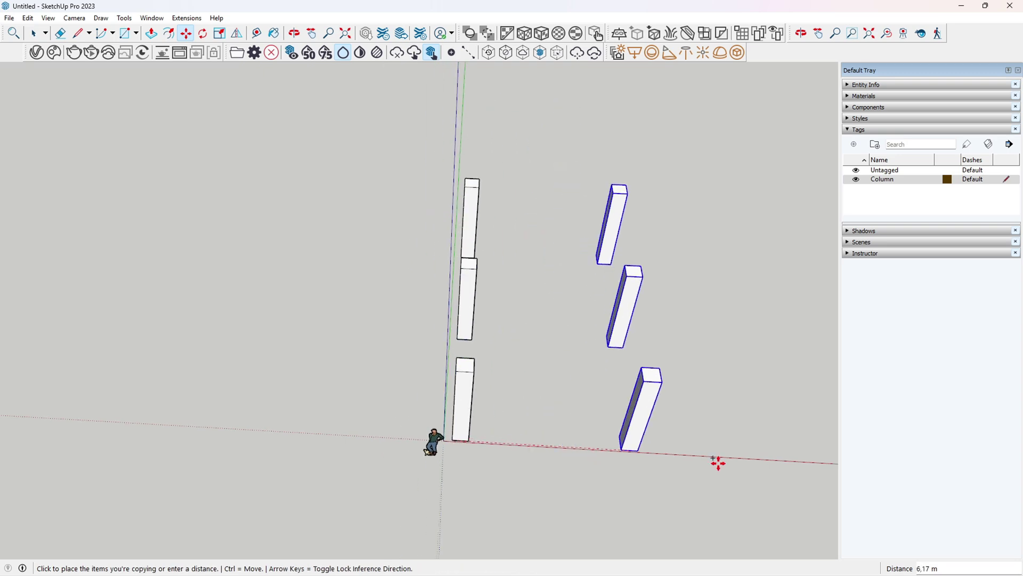
pyautogui.click(749, 459)
# Divide the row's copy distance with /2 to add a middle row of columns, and leave the Move tool.
pyautogui.write('/2')
pyautogui.press('Return')
pyautogui.moveTo(747, 459); pyautogui.dragTo(135, 208, button='middle')
pyautogui.press('space')
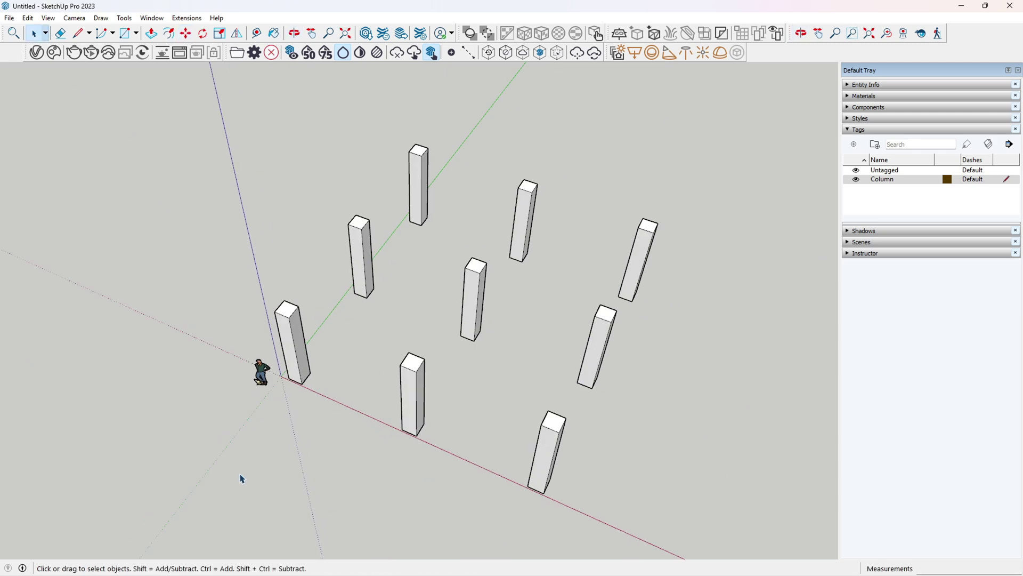
# Inspect the alignment and spacing of the column grid from several sides.
pyautogui.scroll(2, 241, 479)
pyautogui.moveTo(241, 479); pyautogui.dragTo(645, 486, button='middle')
pyautogui.scroll(-1, 589, 241)
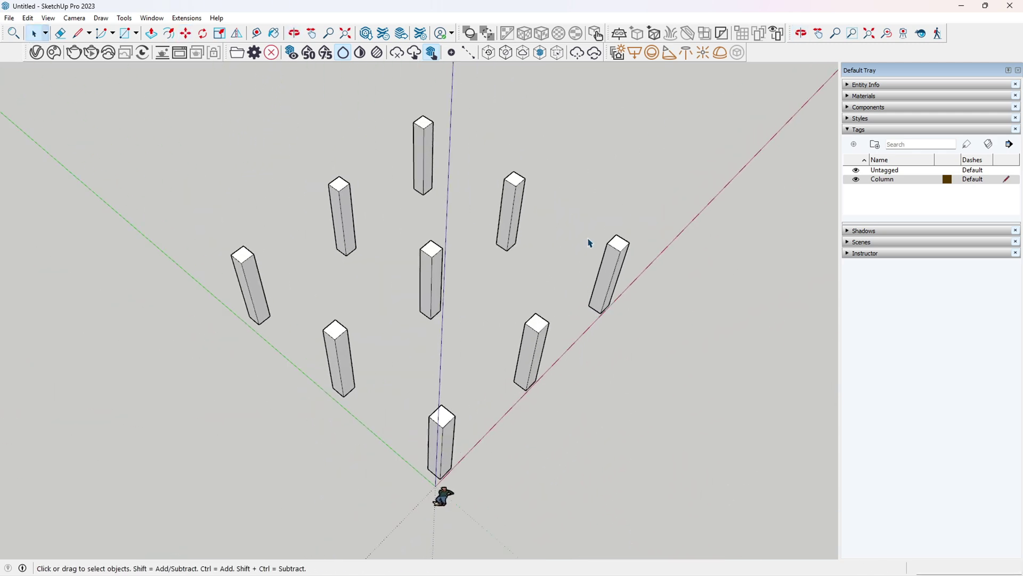
pyautogui.scroll(3, 491, 254)
pyautogui.moveTo(506, 307); pyautogui.dragTo(119, 229, button='middle')
pyautogui.scroll(-2, 566, 442)
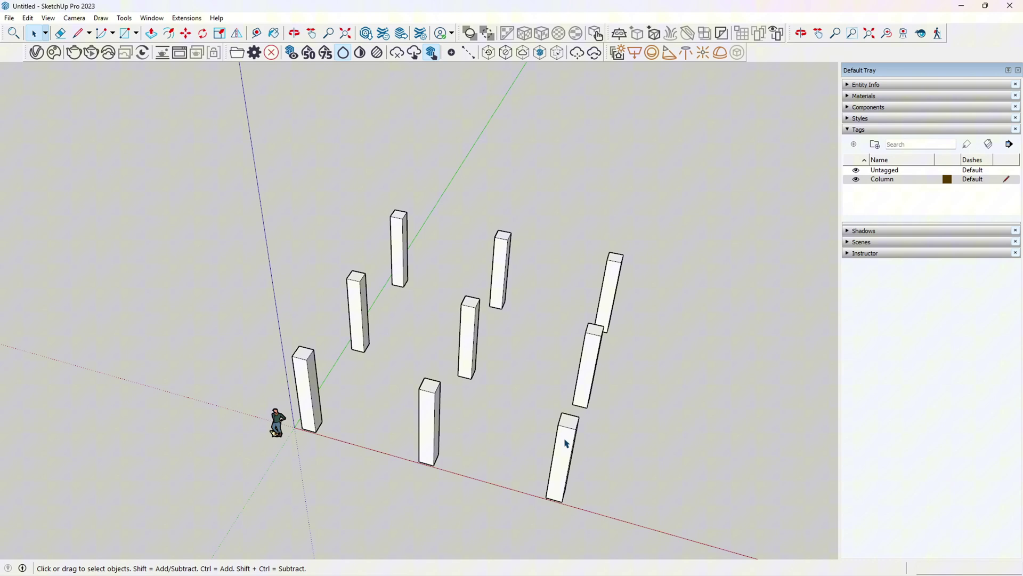
pyautogui.moveTo(368, 304); pyautogui.dragTo(507, 356, button='middle')
pyautogui.scroll(2, 500, 359)
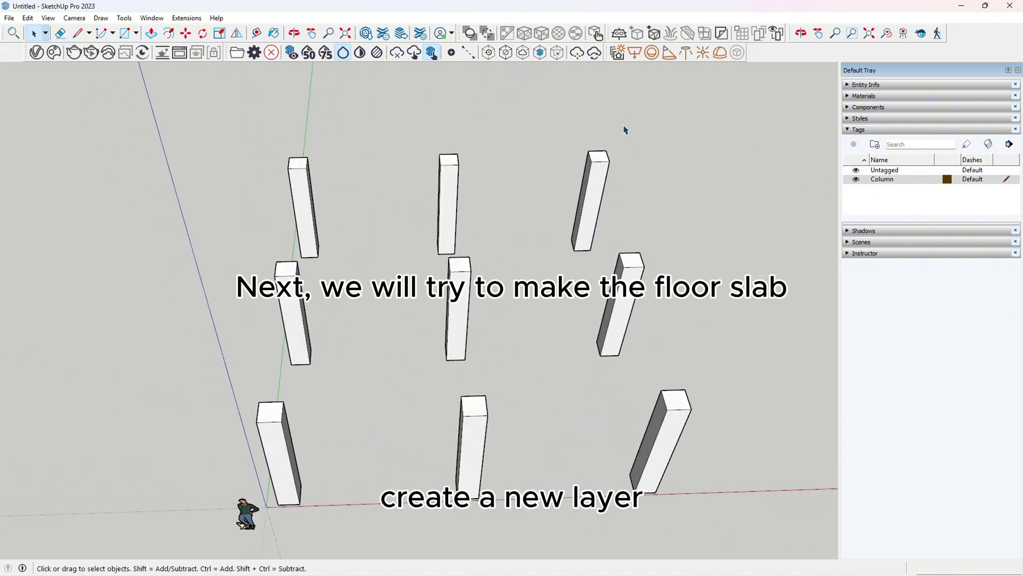
# Add a tag named Plat and make it the active drawing tag.
pyautogui.click(854, 145)
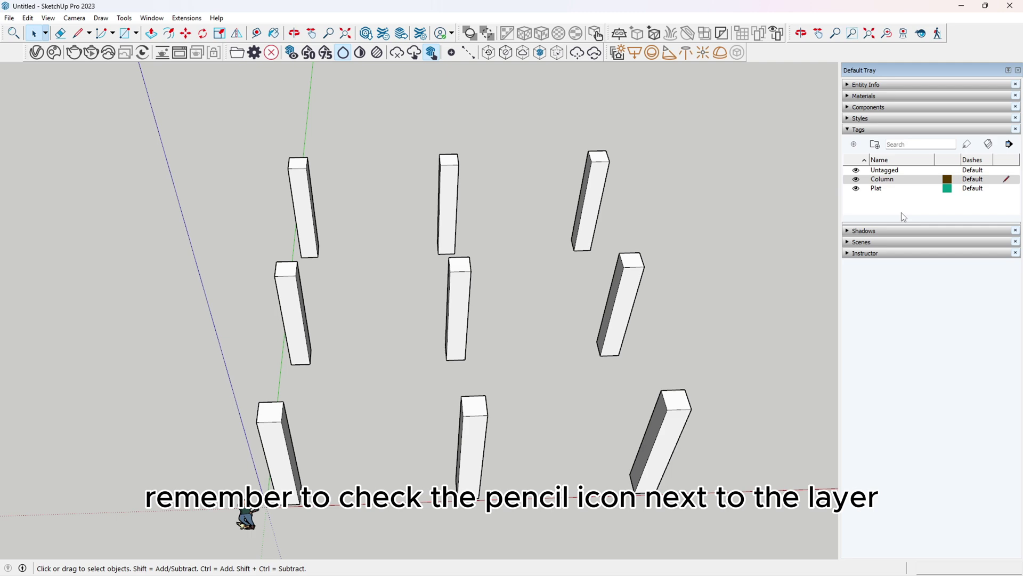
pyautogui.click(1006, 188)
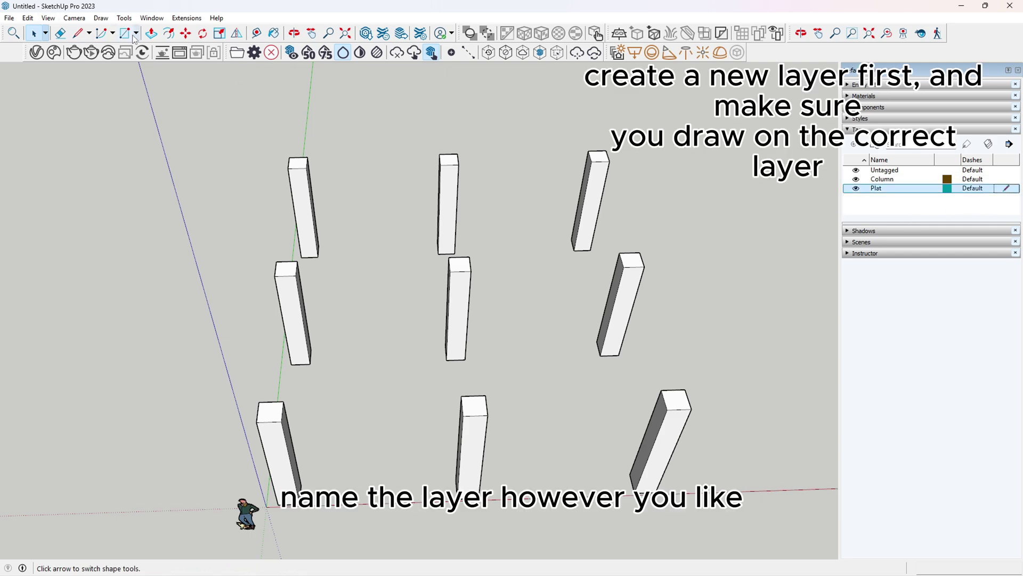
# Draw a rectangle on the ground from the outer corner of the column at the origin to the diagonally opposite corner column.
pyautogui.press('r')
pyautogui.click(277, 504)
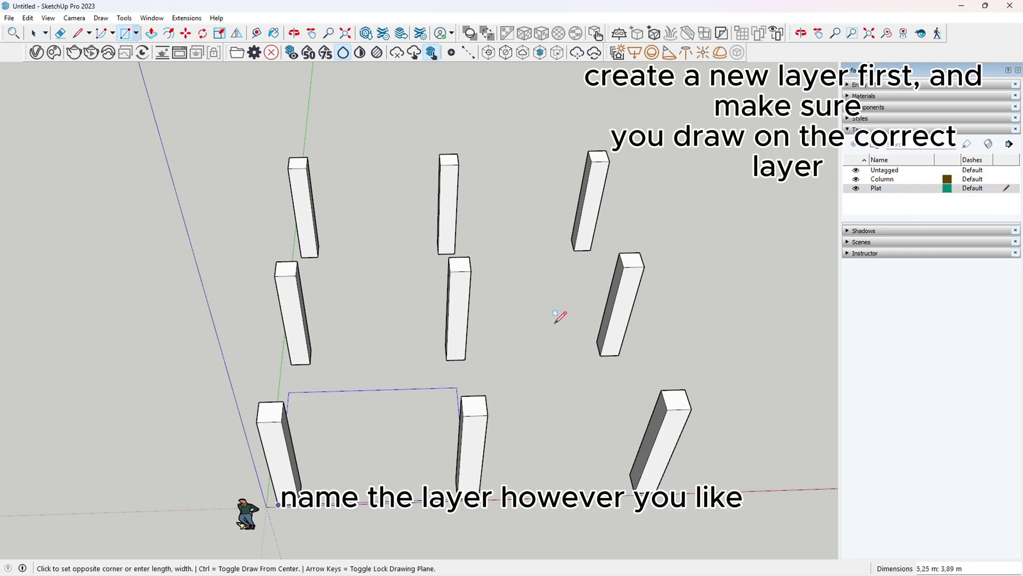
pyautogui.moveTo(560, 315); pyautogui.dragTo(498, 247, button='middle')
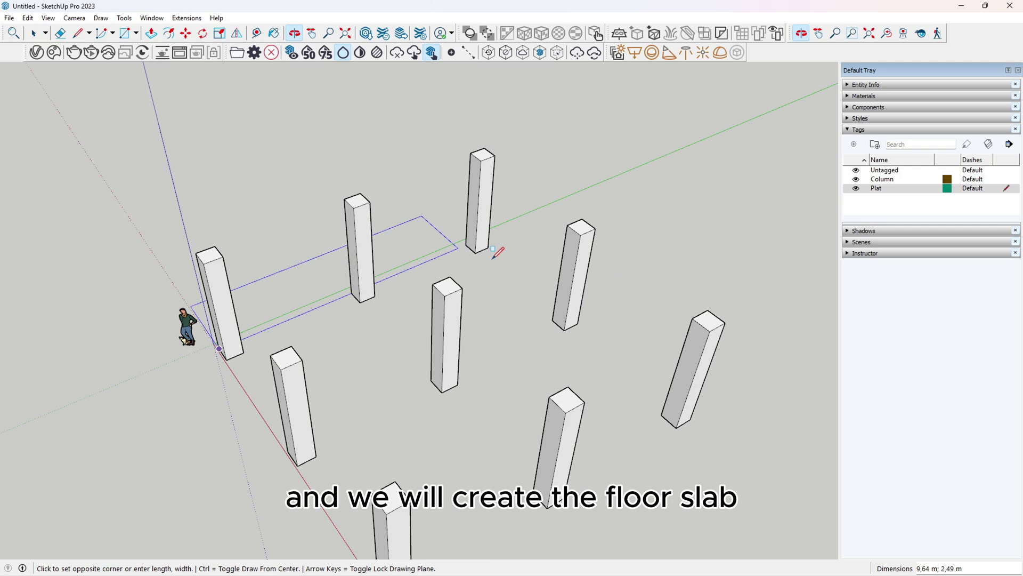
pyautogui.click(699, 415)
pyautogui.moveTo(697, 414); pyautogui.dragTo(385, 248, button='middle')
pyautogui.scroll(2, 341, 373)
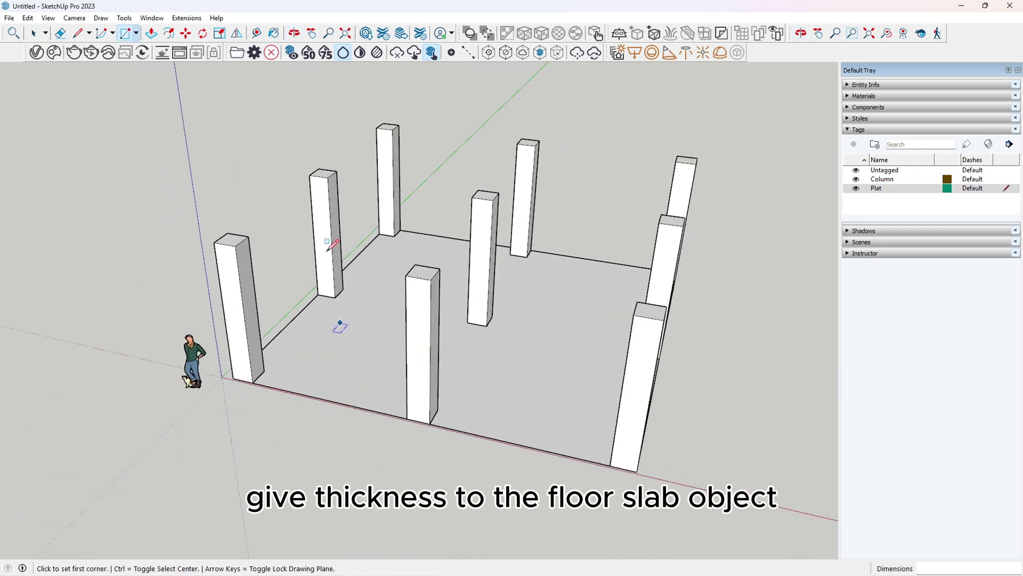
# Extrude the floor rectangle upward 0.10 m with Push/Pull to form the slab.
pyautogui.click(152, 34)
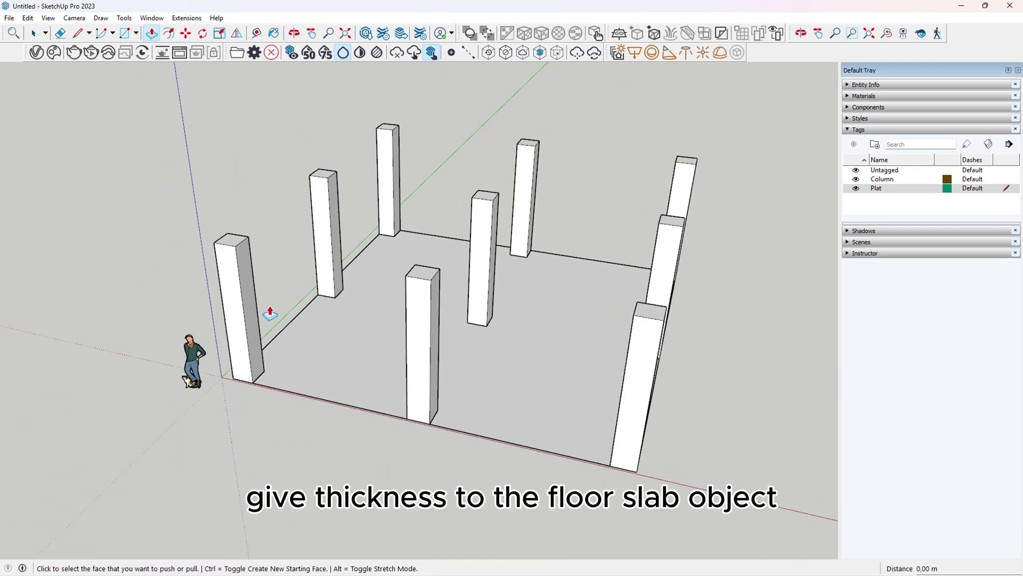
pyautogui.click(326, 390)
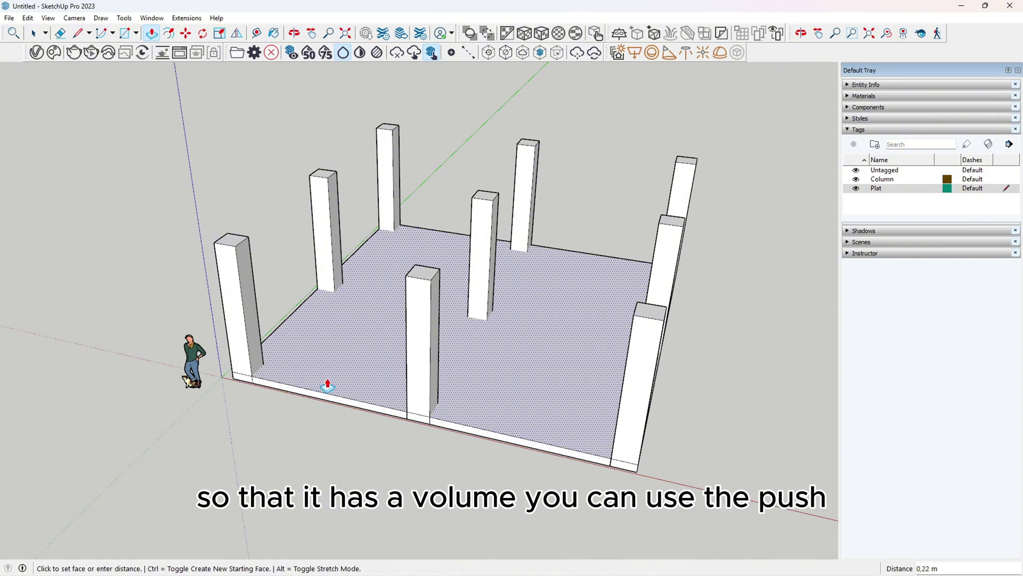
pyautogui.press('Return')
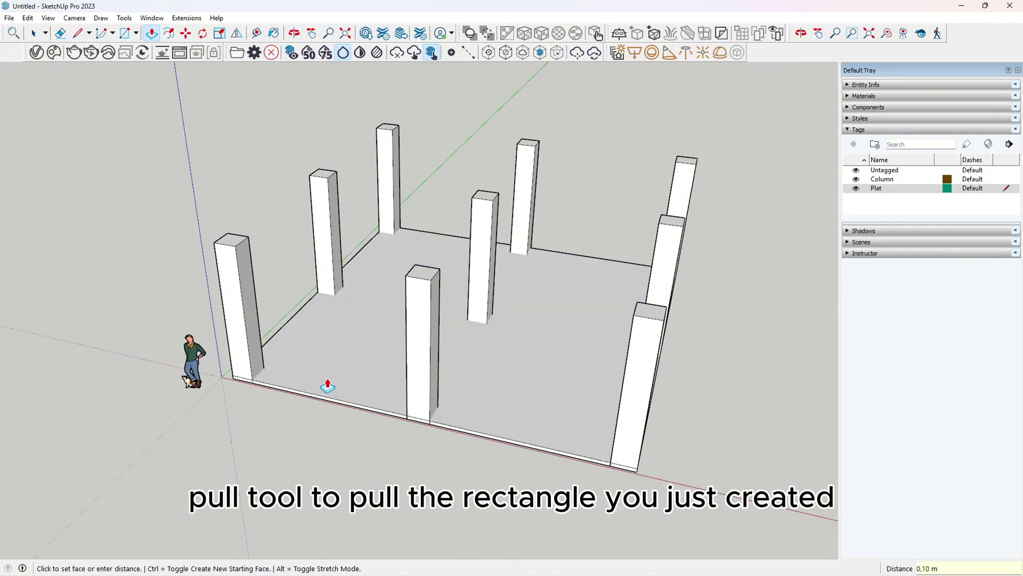
pyautogui.scroll(3, 331, 370)
# Select the whole floor slab and make it a group.
pyautogui.press('space')
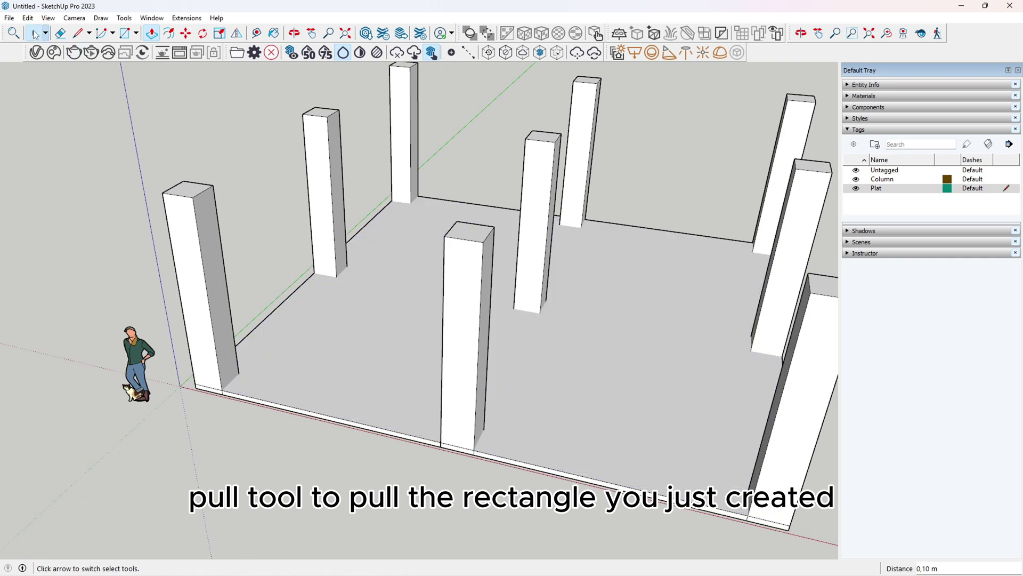
pyautogui.tripleClick(377, 372)
pyautogui.rightClick(377, 373)
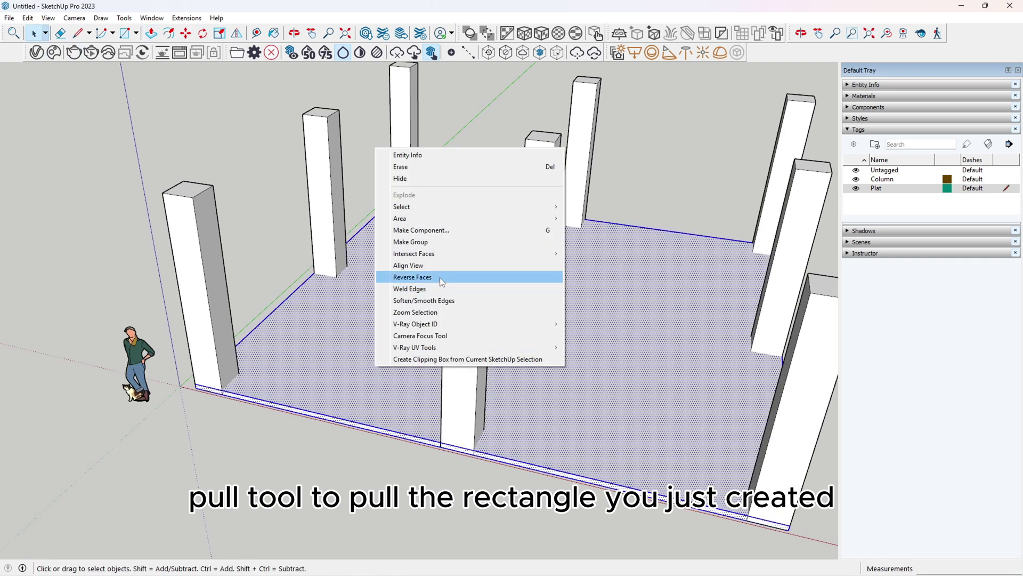
pyautogui.click(439, 245)
pyautogui.click(255, 503)
pyautogui.moveTo(181, 374); pyautogui.dragTo(709, 427, button='middle')
pyautogui.scroll(-2, 334, 437)
pyautogui.moveTo(391, 471); pyautogui.dragTo(549, 414, button='middle')
pyautogui.click(557, 407)
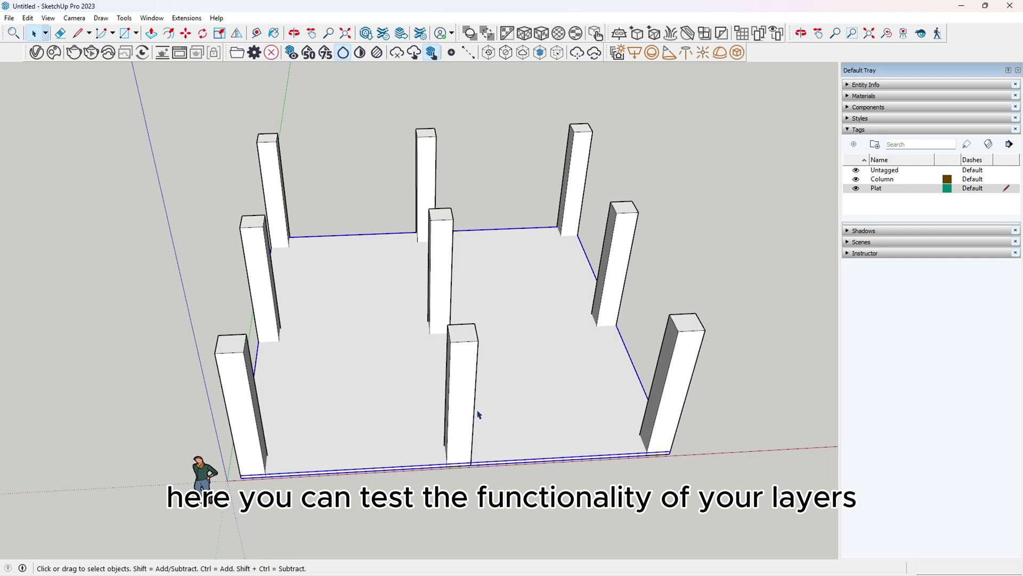
pyautogui.click(473, 414)
pyautogui.click(568, 413)
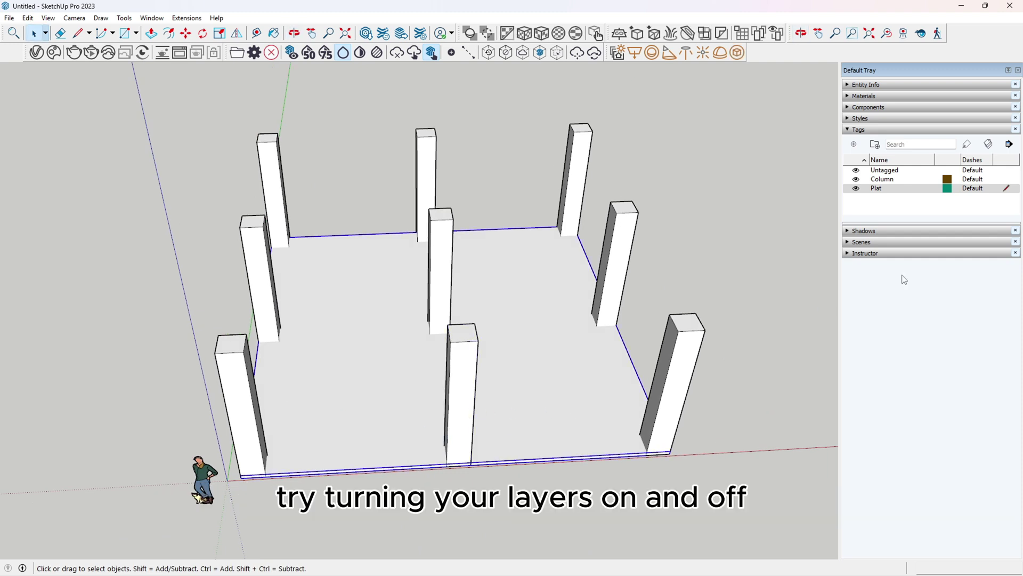
# Test the tags by switching the Column tag's visibility off and on and trying to hide the Plat tag.
pyautogui.click(855, 180)
pyautogui.click(856, 180)
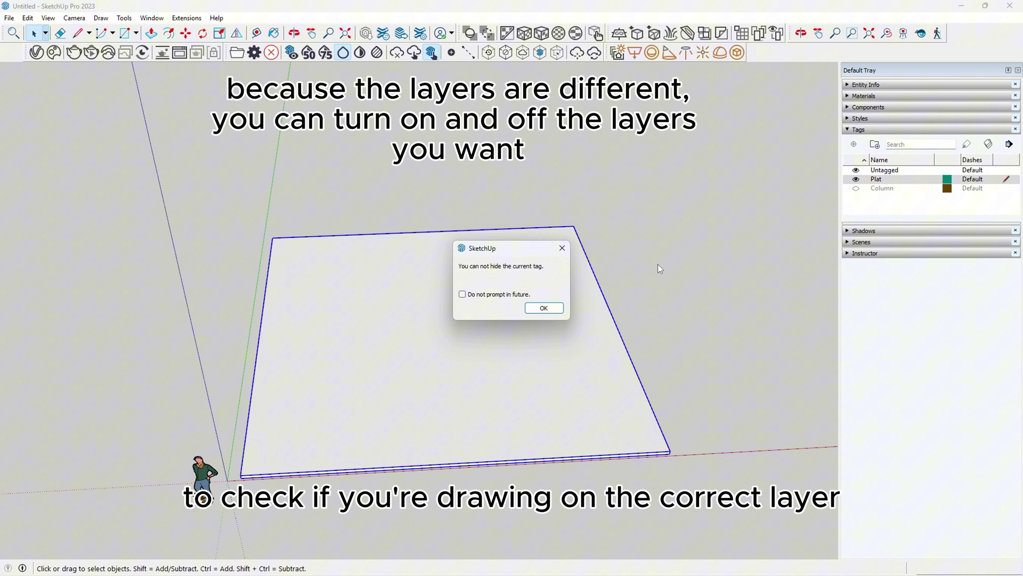
pyautogui.click(558, 307)
pyautogui.click(859, 190)
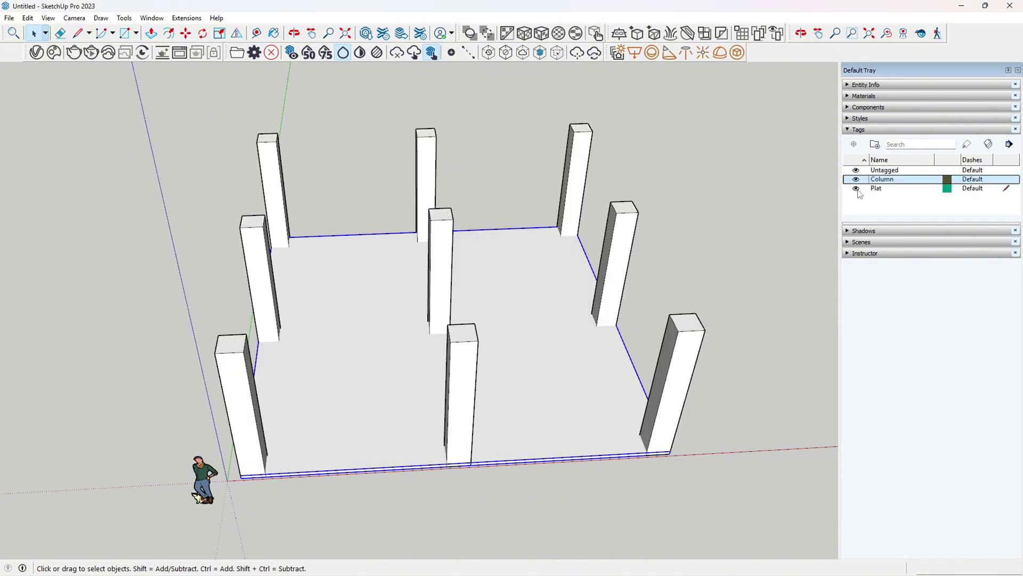
pyautogui.click(859, 190)
pyautogui.click(544, 309)
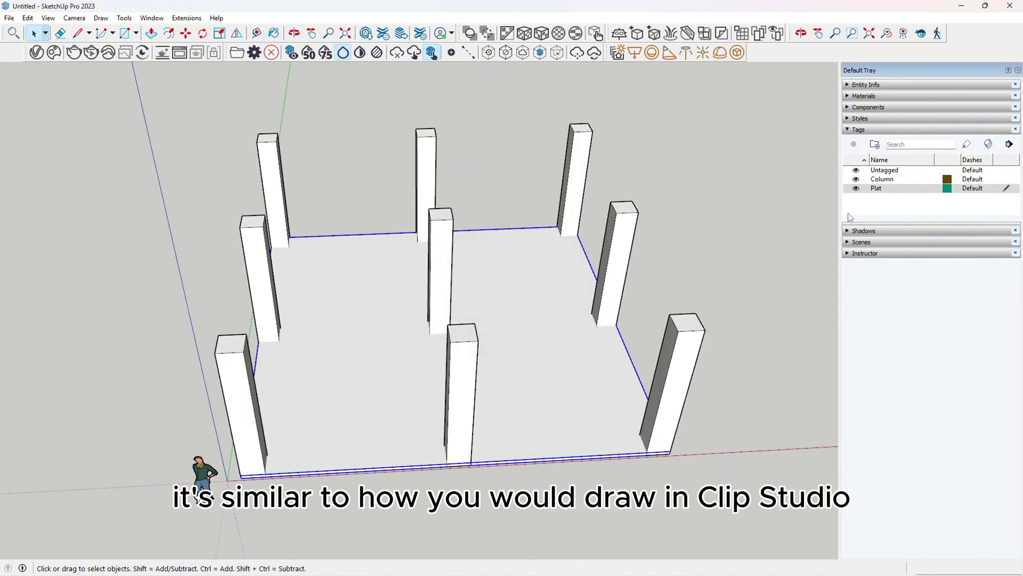
pyautogui.click(856, 179)
pyautogui.click(856, 189)
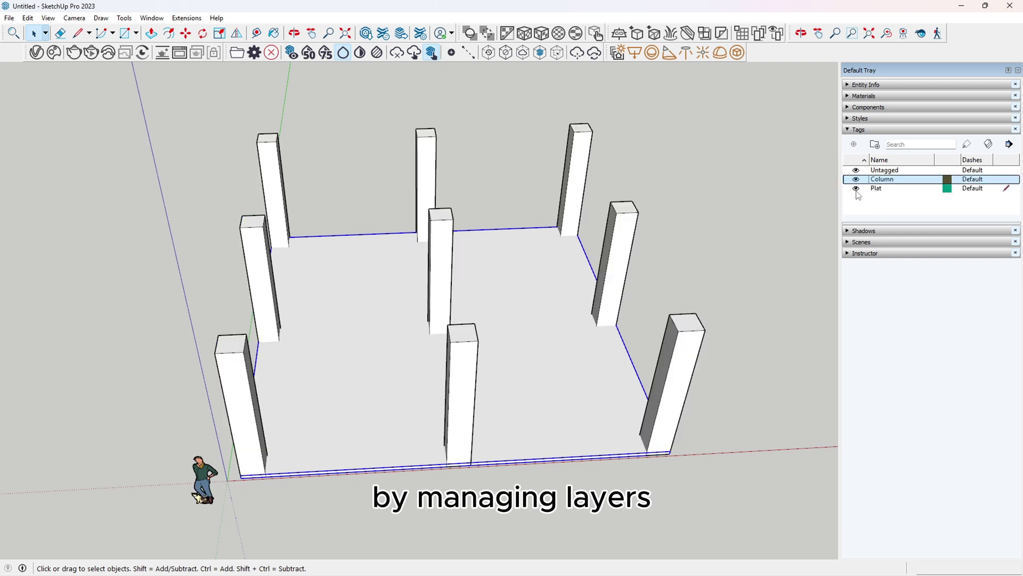
# Add a tag named Wall and make it the active drawing tag.
pyautogui.click(855, 144)
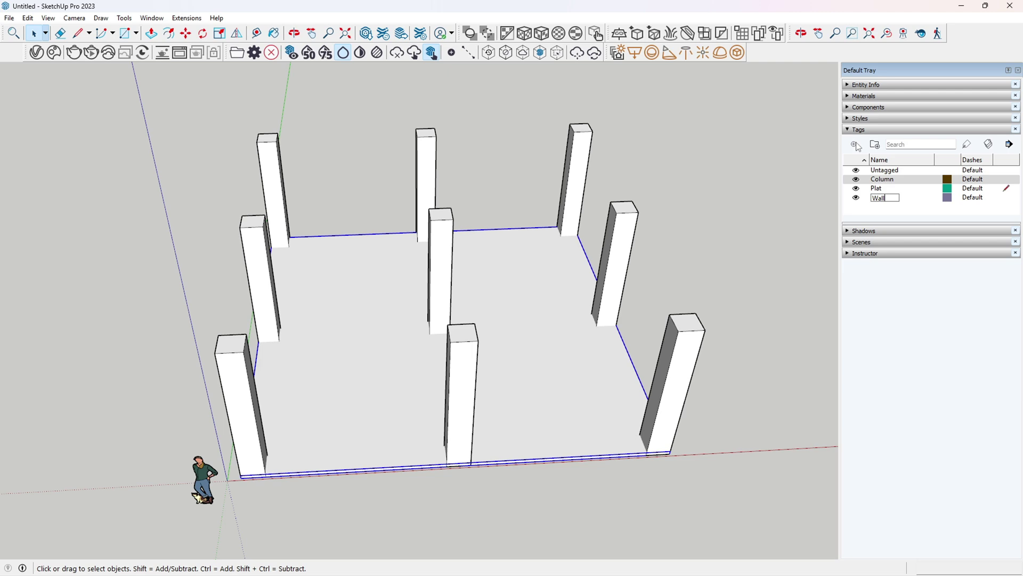
pyautogui.click(1008, 198)
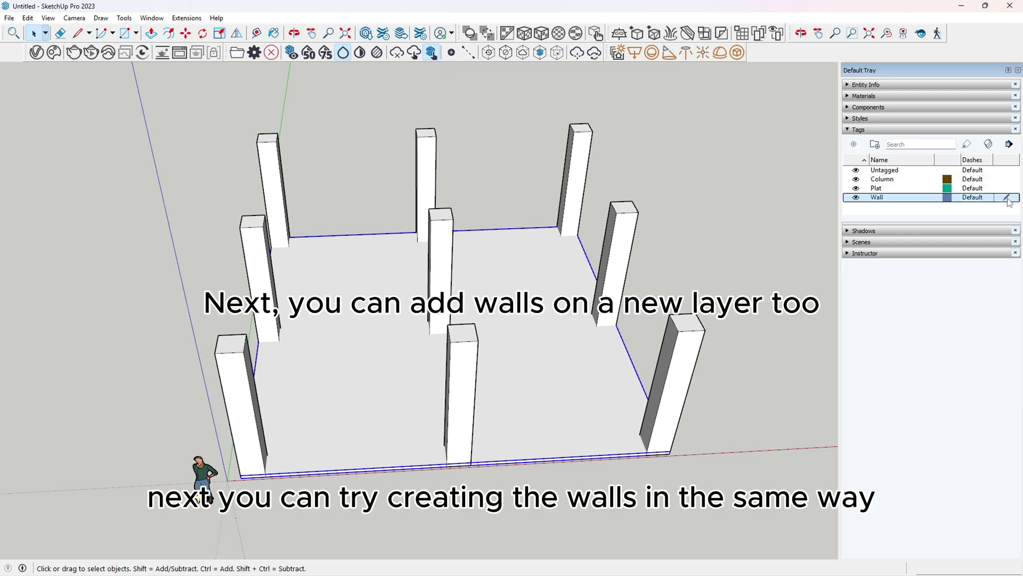
# Draw a vertical rectangle of about 4.40 by 4.00 m between the first two columns along the red axis.
pyautogui.click(125, 35)
pyautogui.scroll(5, 274, 469)
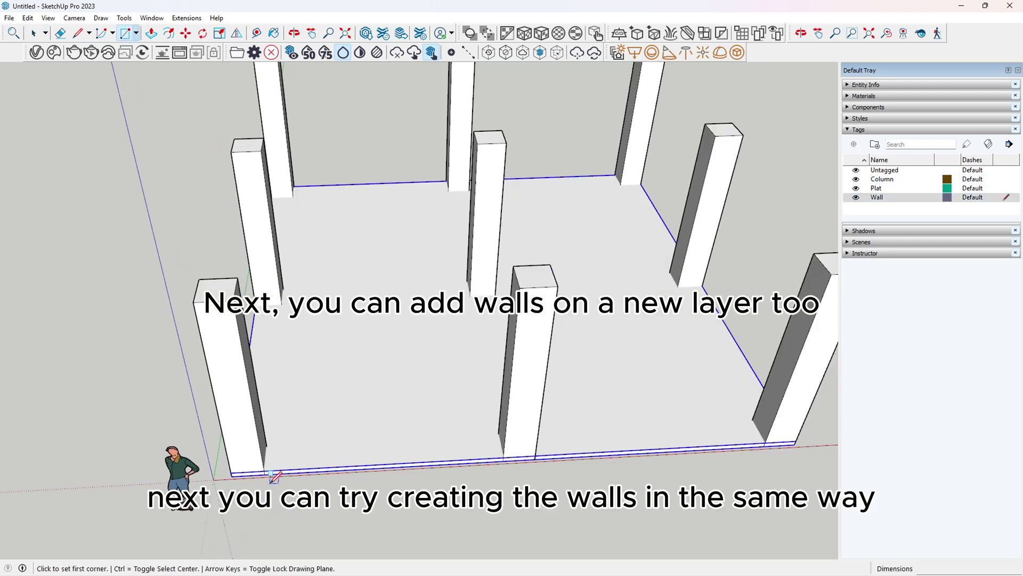
pyautogui.moveTo(296, 336); pyautogui.dragTo(171, 213, button='middle')
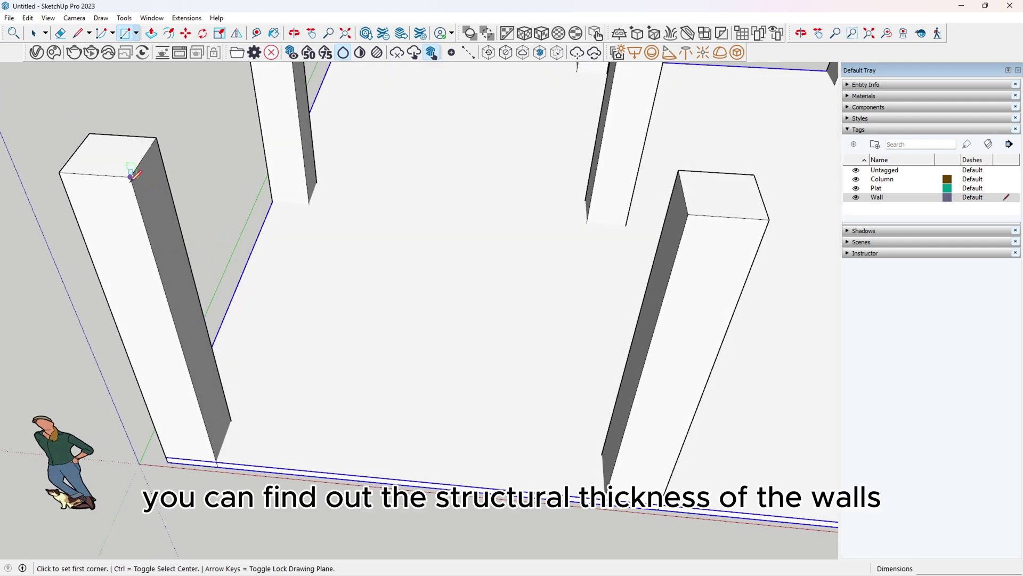
pyautogui.click(131, 176)
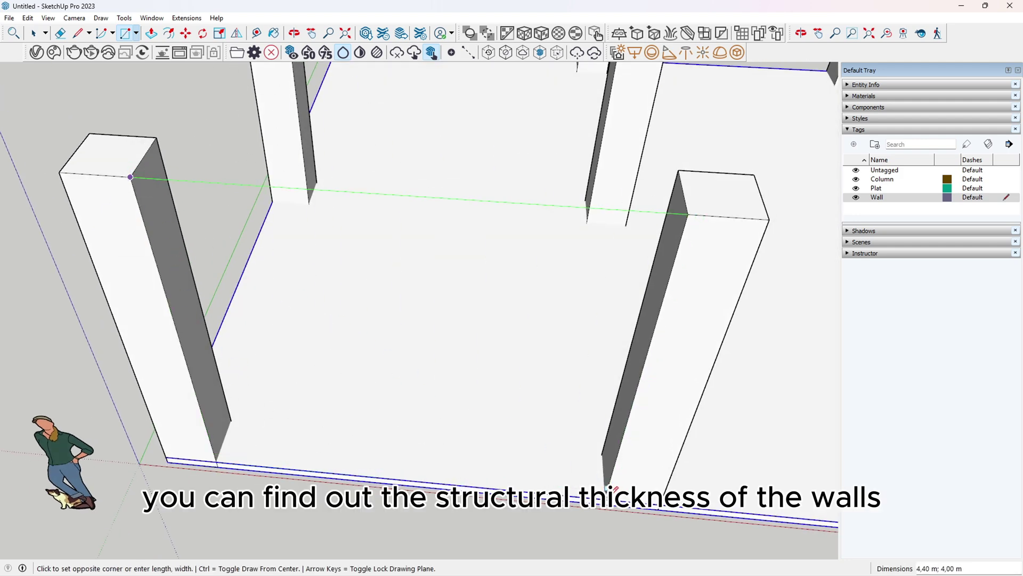
pyautogui.click(606, 488)
# Extrude the wall rectangle 0.15 m toward the inside of the room with Push/Pull.
pyautogui.moveTo(681, 428); pyautogui.dragTo(72, 346, button='middle')
pyautogui.scroll(-4, 357, 386)
pyautogui.moveTo(327, 243); pyautogui.dragTo(276, 260, button='middle')
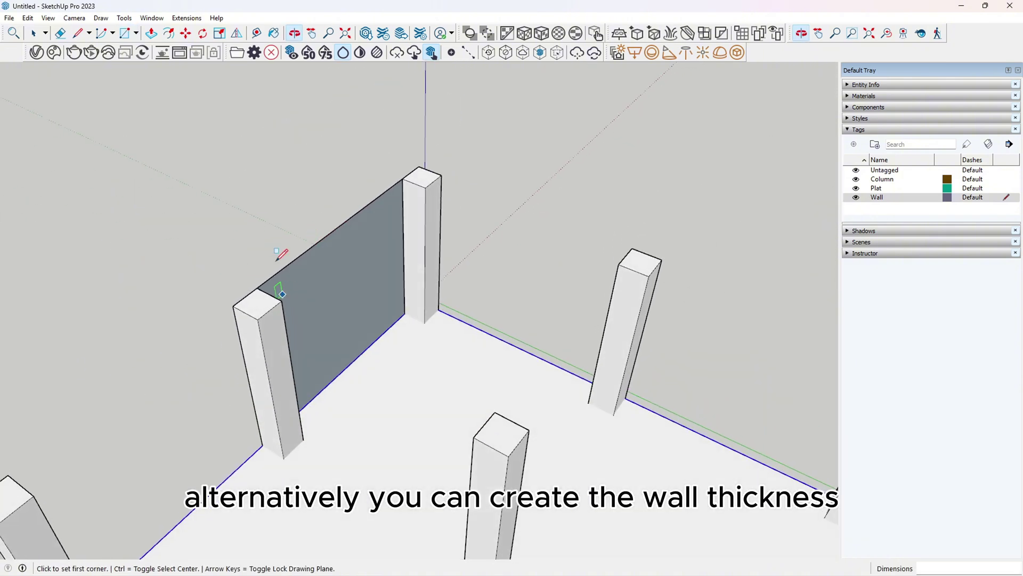
pyautogui.click(151, 34)
pyautogui.scroll(1, 283, 216)
pyautogui.click(331, 277)
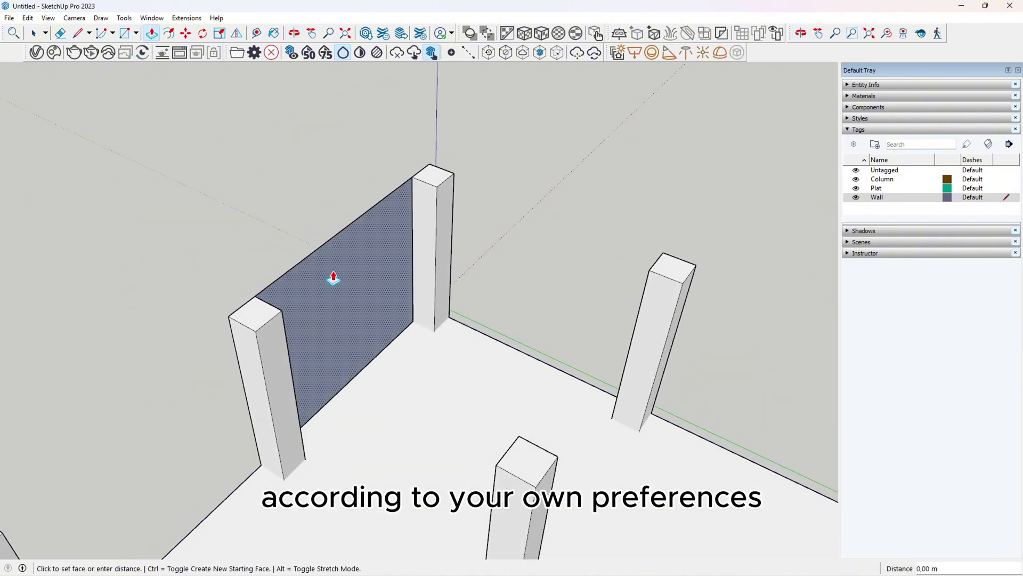
pyautogui.write('0,15')
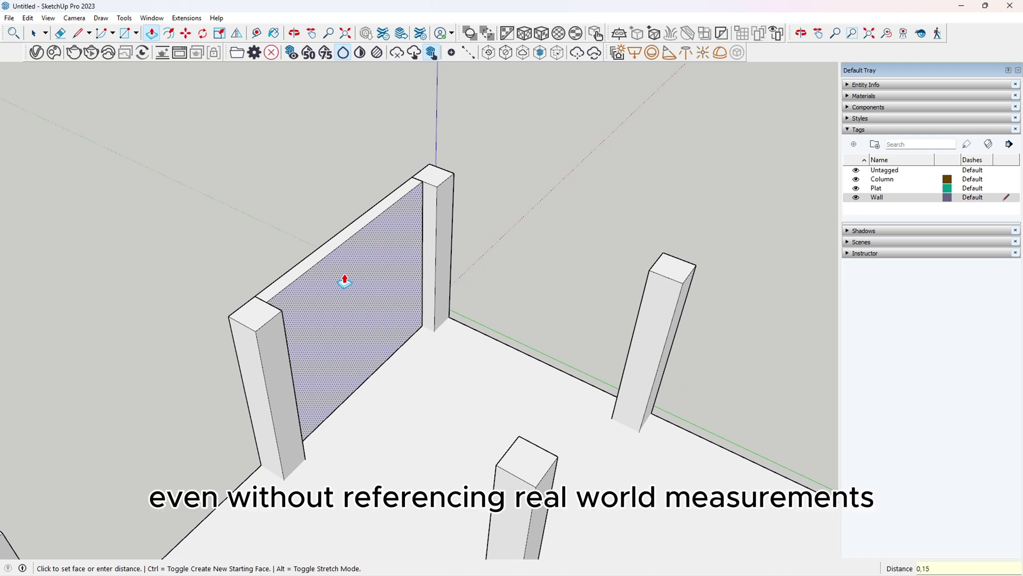
pyautogui.press('Return')
# Select the whole wall solid and make it a group.
pyautogui.moveTo(343, 283); pyautogui.dragTo(68, 24, button='middle')
pyautogui.press('space')
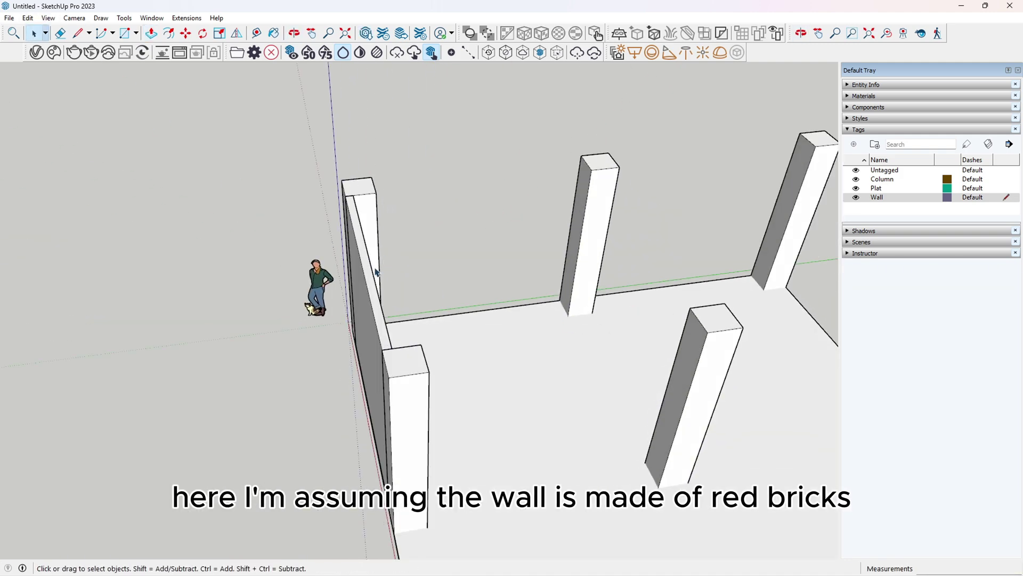
pyautogui.tripleClick(365, 298)
pyautogui.rightClick(365, 298)
pyautogui.click(436, 390)
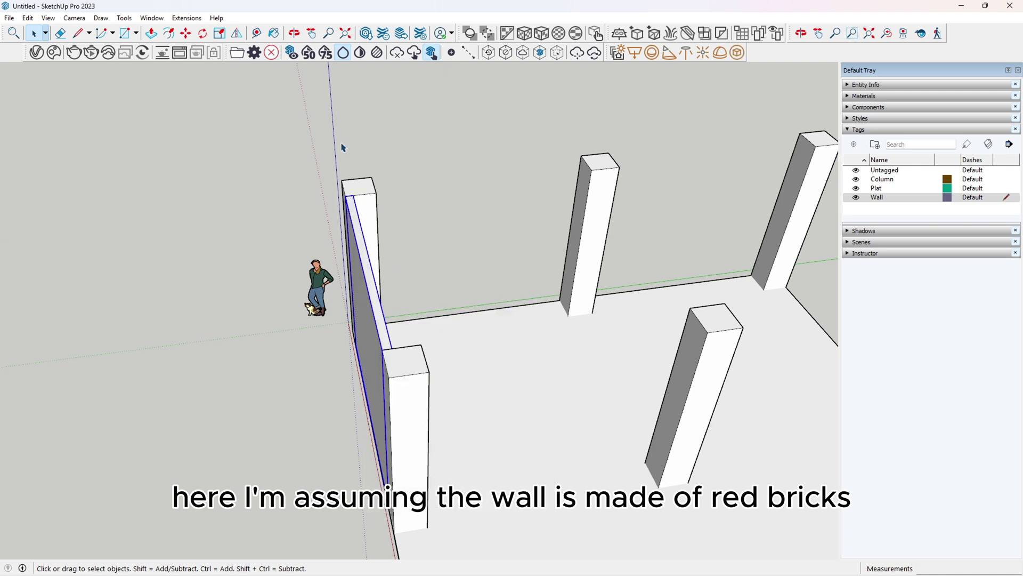
# Move the wall by the midpoint of its top end edge to the middle of the column's width.
pyautogui.scroll(2, 343, 148)
pyautogui.press('m')
pyautogui.scroll(1, 373, 221)
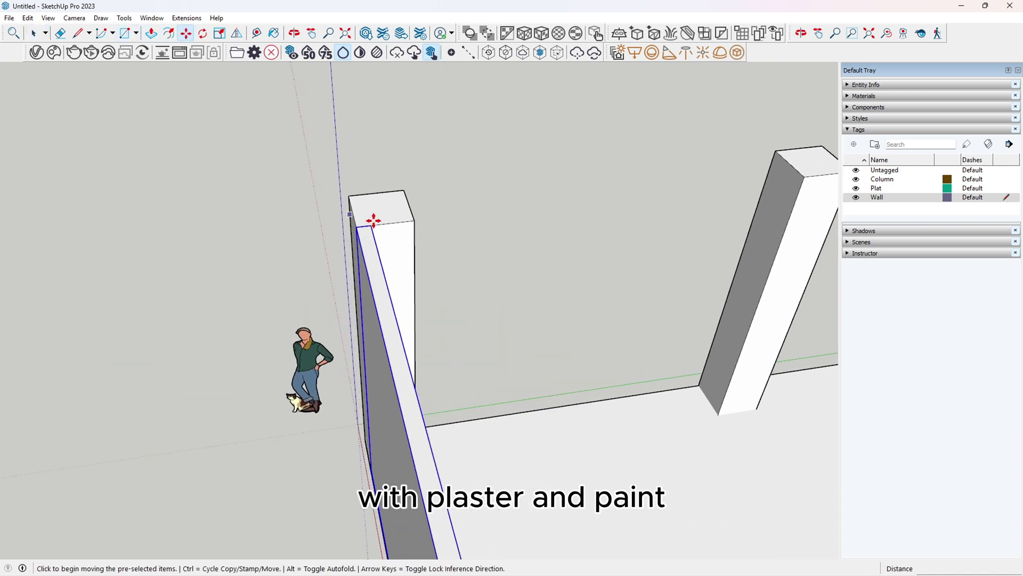
pyautogui.click(364, 225)
pyautogui.click(388, 228)
pyautogui.scroll(-4, 311, 157)
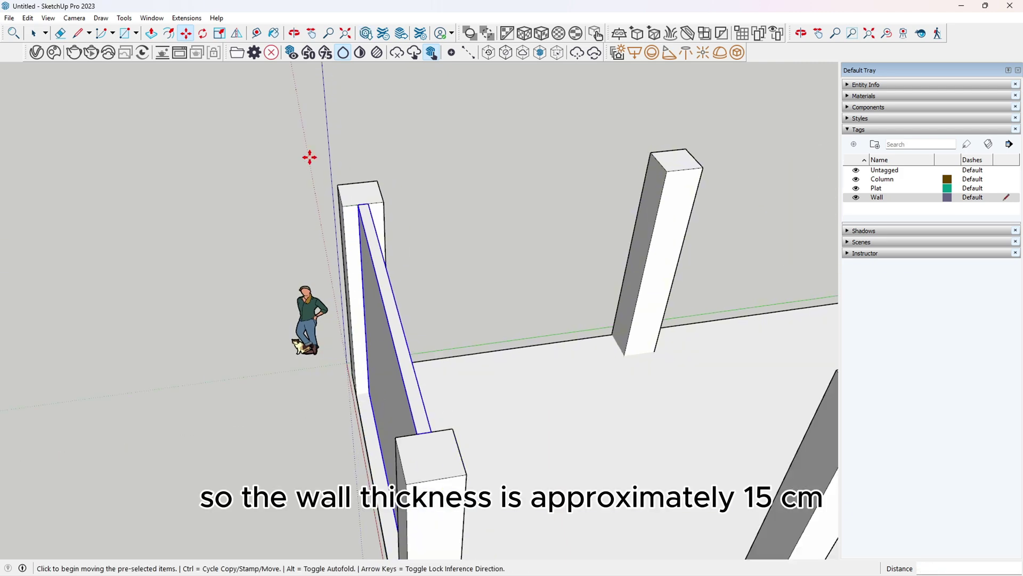
# Copy the wall along the red axis into the second bay, from the first column's midpoint to the middle column's.
pyautogui.moveTo(223, 300); pyautogui.dragTo(535, 343, button='middle')
pyautogui.scroll(-2, 383, 358)
pyautogui.scroll(3, 443, 343)
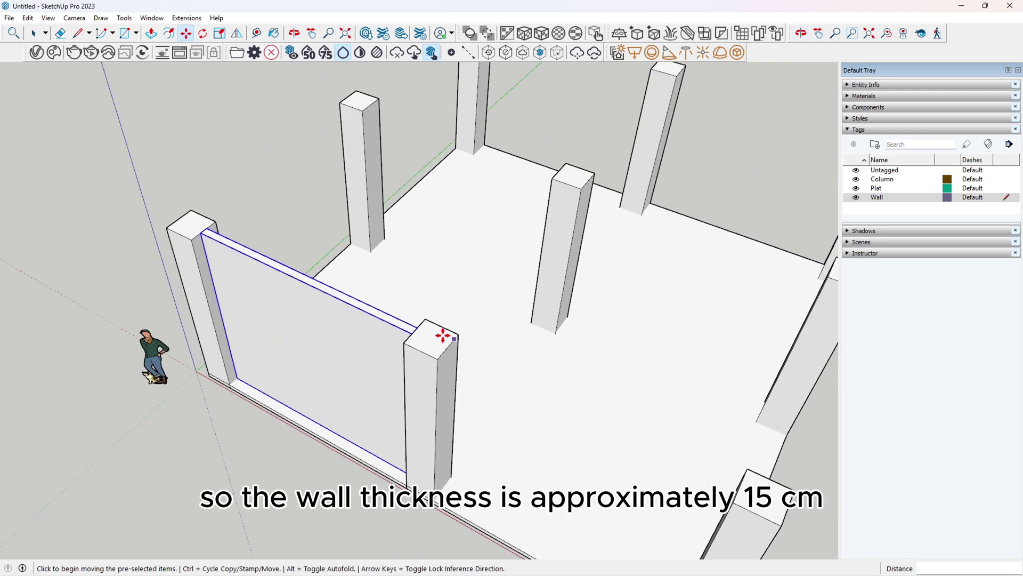
pyautogui.scroll(1, 144, 171)
pyautogui.scroll(3, 158, 209)
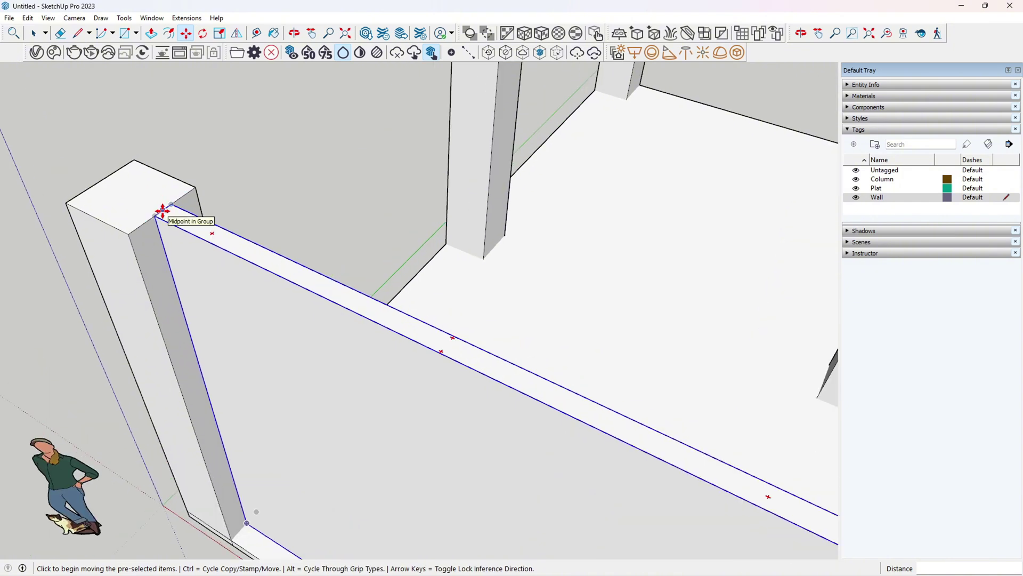
pyautogui.click(163, 212)
pyautogui.scroll(-4, 165, 205)
pyautogui.click(383, 306)
pyautogui.scroll(-2, 384, 306)
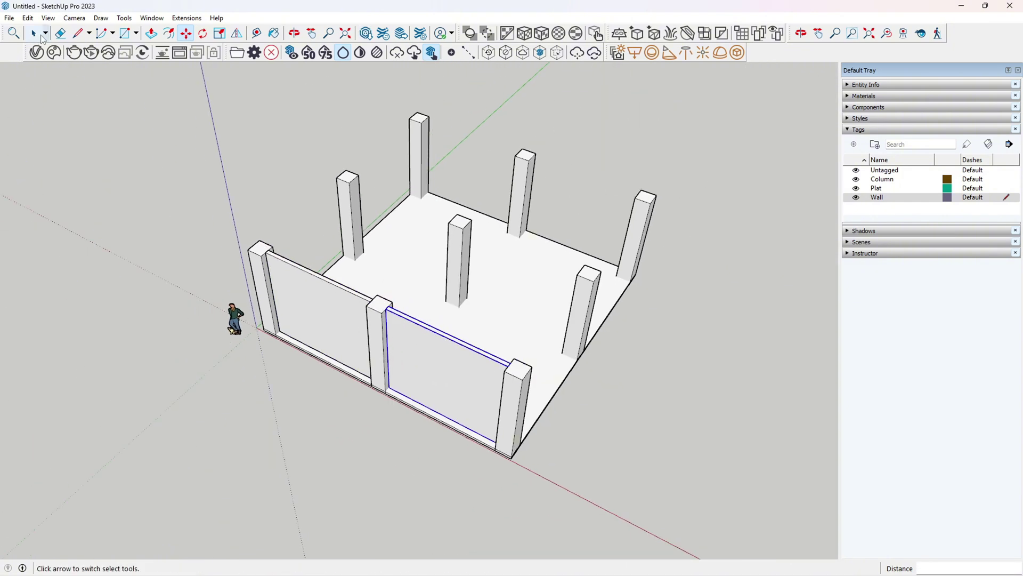
# Select both walls of the front row and start moving them from the first wall's top end.
pyautogui.click(35, 34)
pyautogui.scroll(3, 381, 365)
pyautogui.keyDown('shift'); pyautogui.click(334, 317); pyautogui.keyUp('shift')
pyautogui.click(186, 34)
pyautogui.scroll(4, 221, 221)
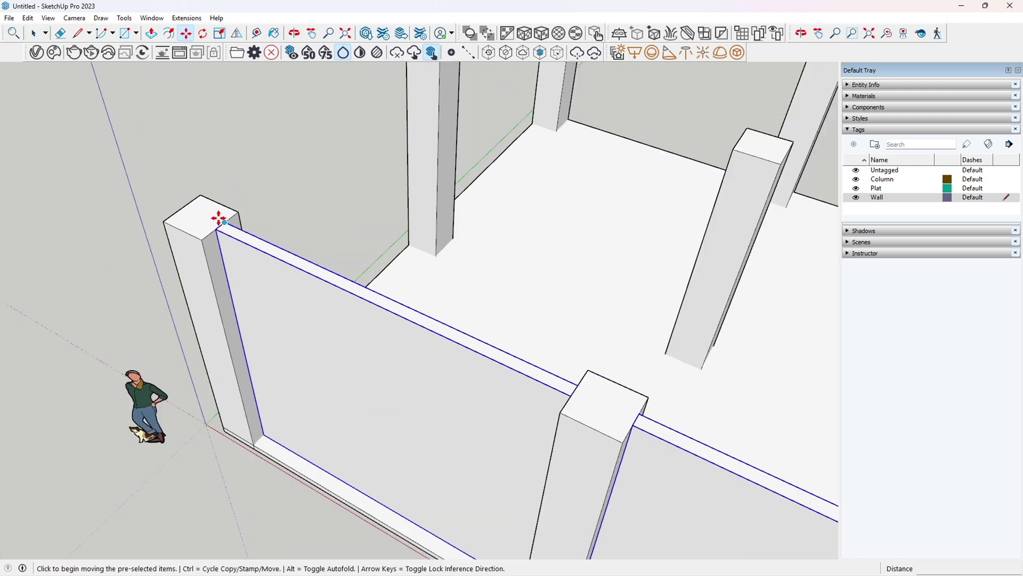
# Copy the two front wall panels to the columns on the opposite side of the floor slab and deselect them.
pyautogui.click(220, 226)
pyautogui.press('Escape')
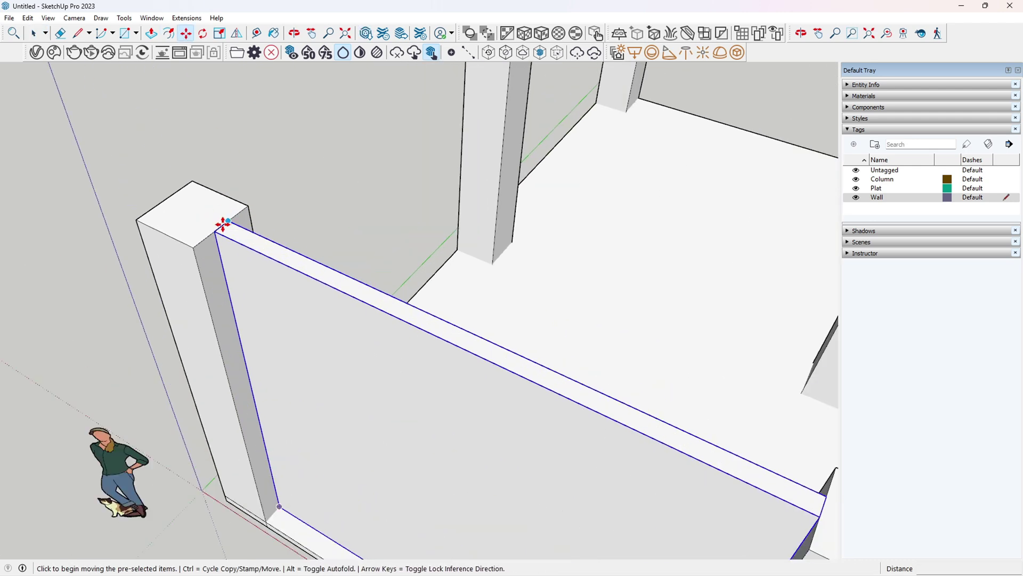
pyautogui.scroll(3, 223, 225)
pyautogui.click(222, 225)
pyautogui.scroll(-5, 222, 226)
pyautogui.press('ctrl')
pyautogui.scroll(-5, 309, 206)
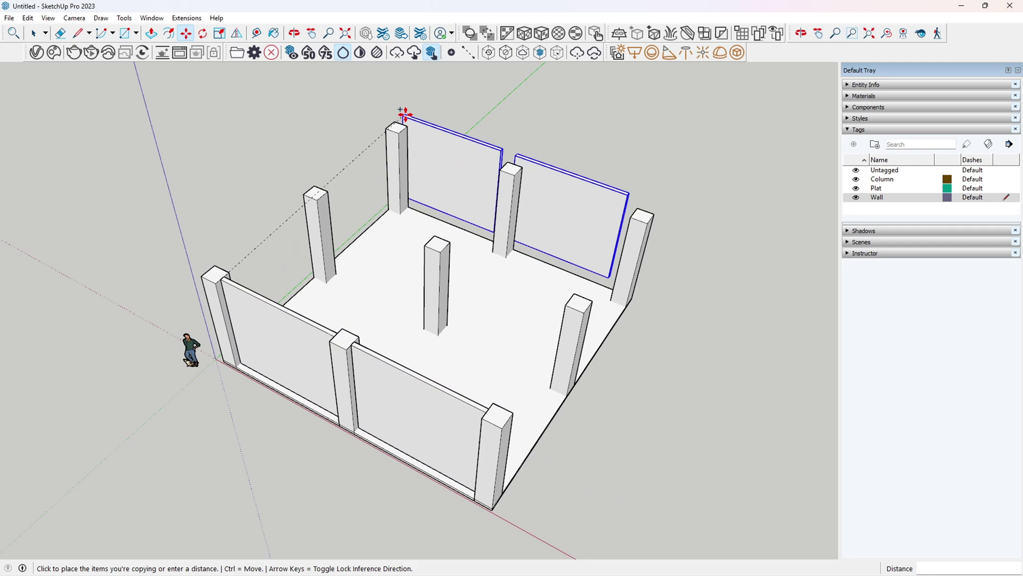
pyautogui.scroll(5, 393, 130)
pyautogui.click(404, 129)
pyautogui.scroll(-6, 286, 128)
pyautogui.moveTo(291, 137); pyautogui.dragTo(368, 184, button='middle')
pyautogui.scroll(-2, 368, 184)
pyautogui.click(34, 34)
pyautogui.click(117, 362)
# Copy the front wall panel next to the origin corner, placing the copy's end against that corner column's inner edge.
pyautogui.scroll(3, 117, 362)
pyautogui.scroll(2, 118, 362)
pyautogui.moveTo(139, 318); pyautogui.dragTo(260, 377, button='middle')
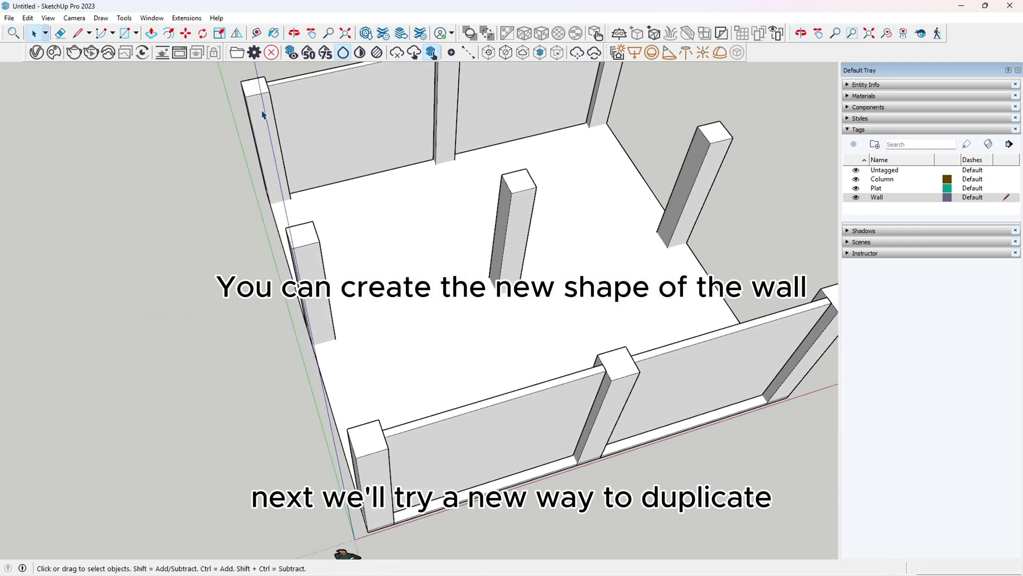
pyautogui.click(427, 457)
pyautogui.scroll(2, 427, 465)
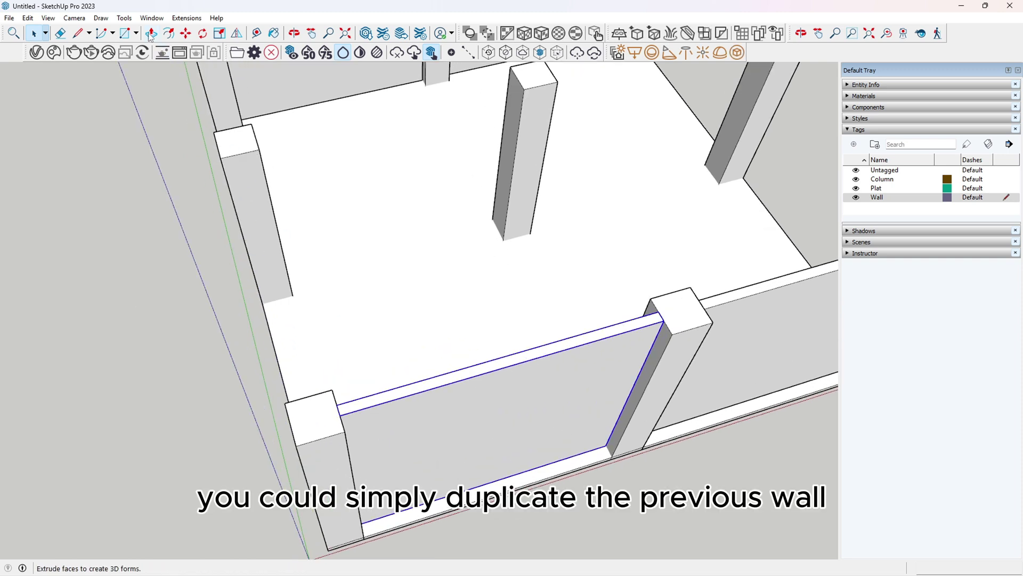
pyautogui.click(184, 34)
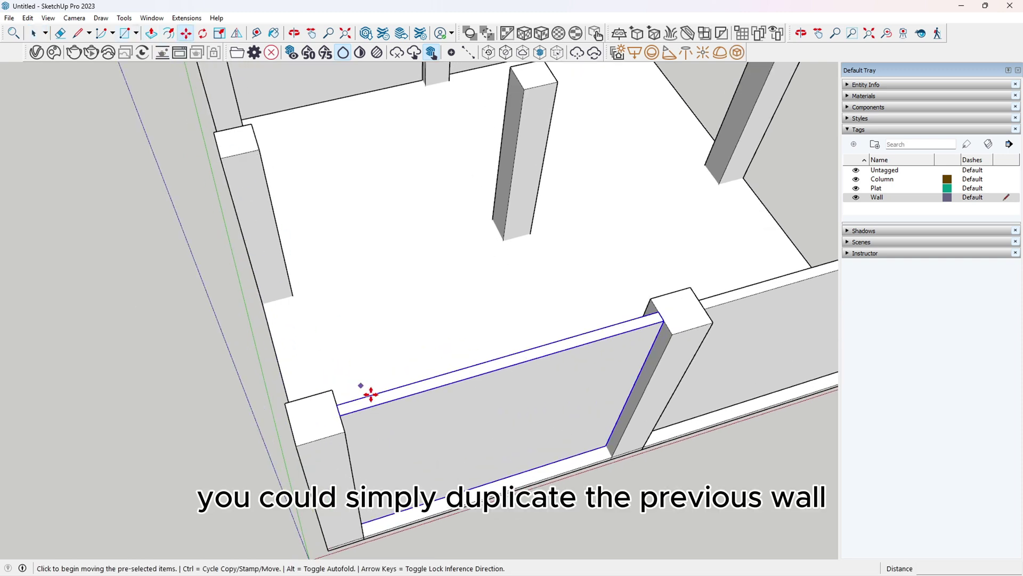
pyautogui.click(340, 419)
pyautogui.press('ctrl')
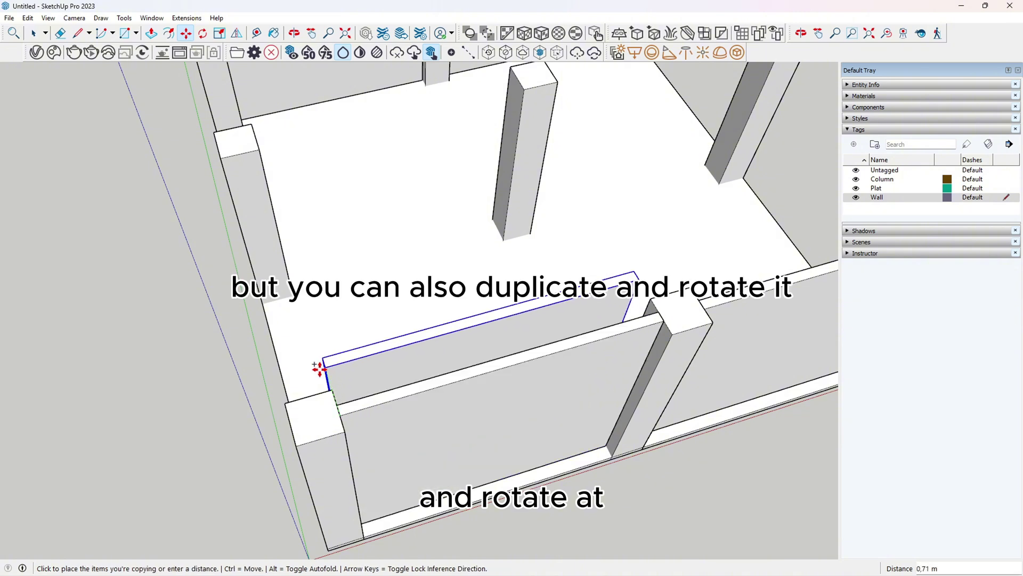
pyautogui.click(304, 397)
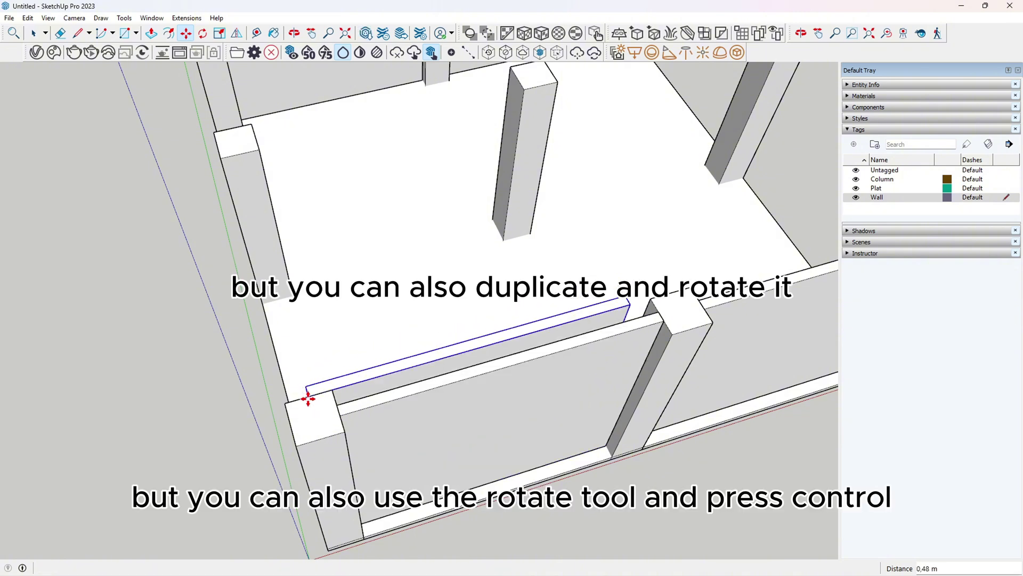
# Rotate the copied wall about its end at the corner column so it runs toward the side's middle column.
pyautogui.click(202, 33)
pyautogui.scroll(2, 308, 399)
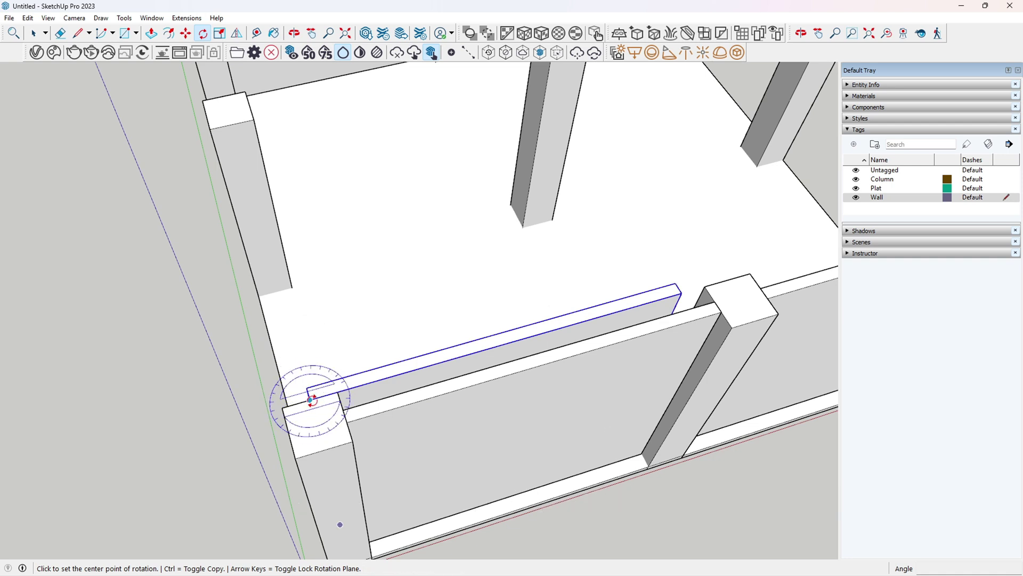
pyautogui.click(309, 399)
pyautogui.click(337, 392)
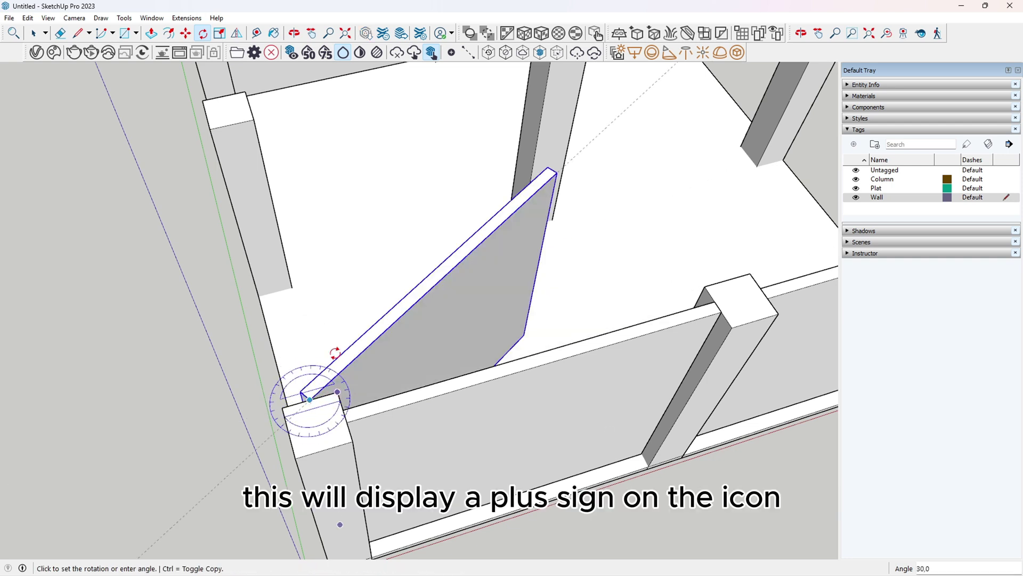
pyautogui.click(270, 230)
pyautogui.scroll(3, 228, 418)
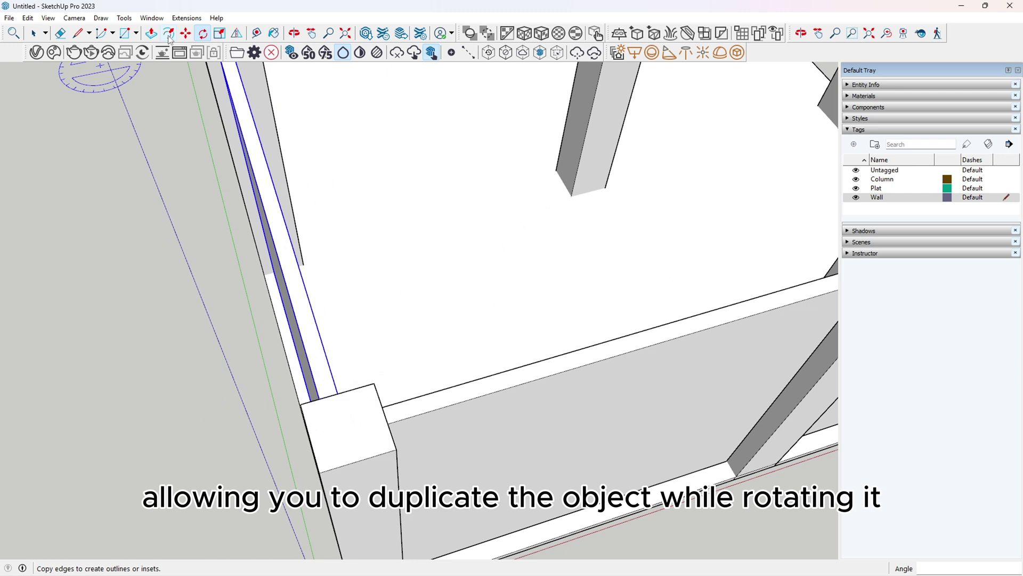
# Move the rotated wall to the midpoint of the corner column's face, centring it between the columns, and deselect it.
pyautogui.click(185, 33)
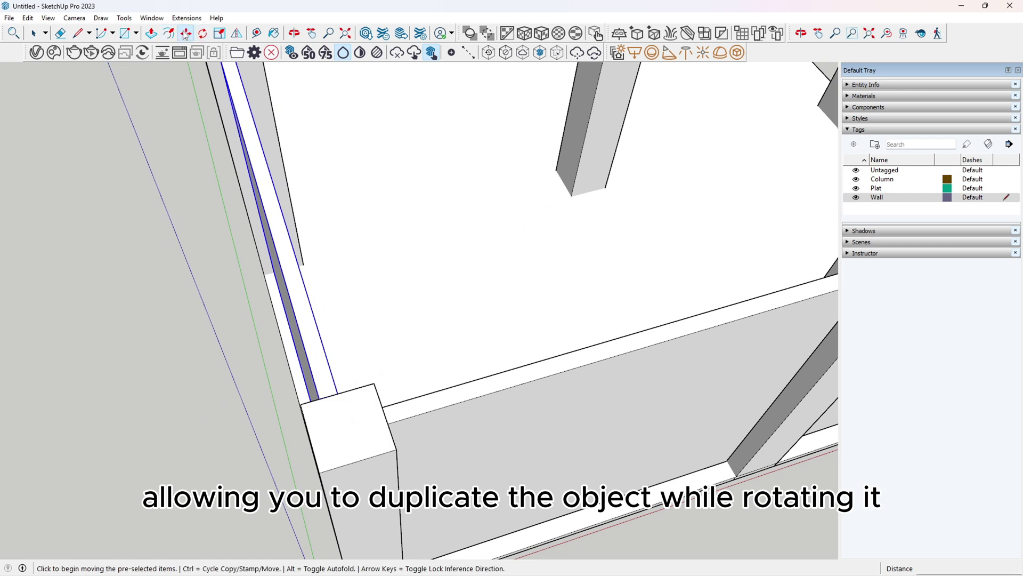
pyautogui.click(329, 400)
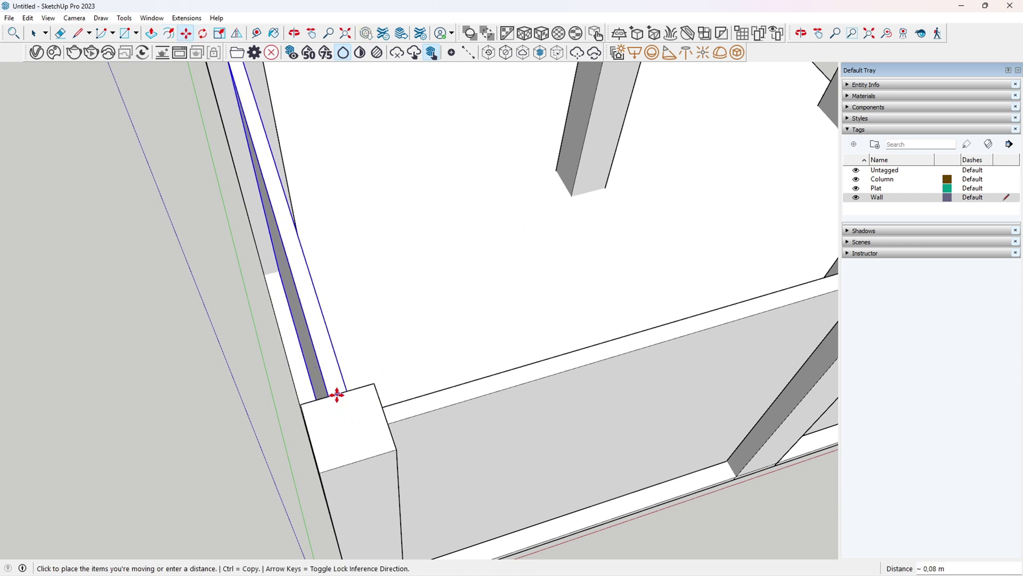
pyautogui.click(335, 393)
pyautogui.scroll(-3, 283, 483)
pyautogui.scroll(-3, 283, 483)
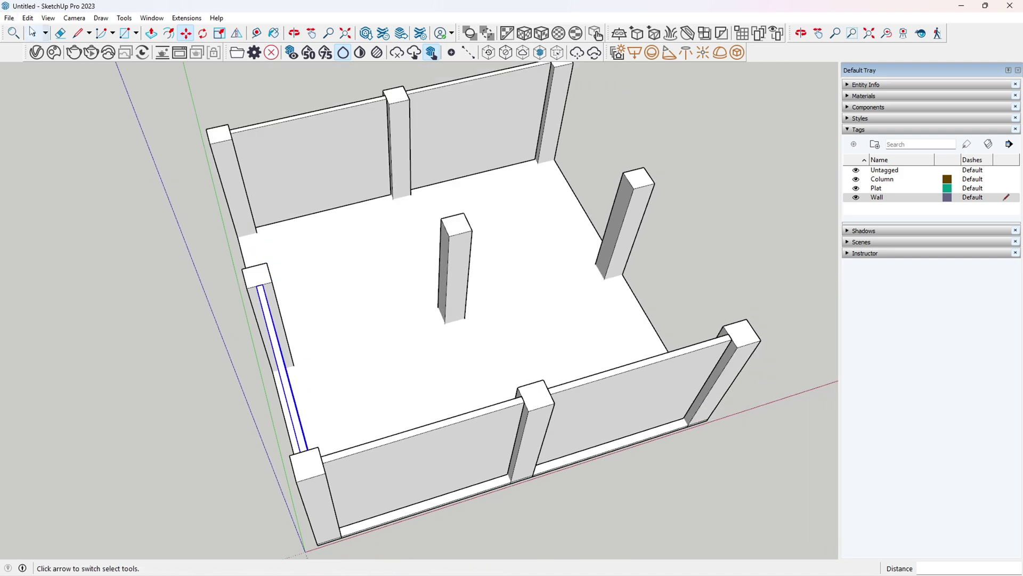
pyautogui.click(34, 33)
pyautogui.click(62, 185)
# Make a 90° rotated copy of the wall panel at the far corner column so it runs along the adjacent side.
pyautogui.moveTo(159, 203); pyautogui.dragTo(608, 196, button='middle')
pyautogui.scroll(-2, 107, 313)
pyautogui.scroll(5, 175, 500)
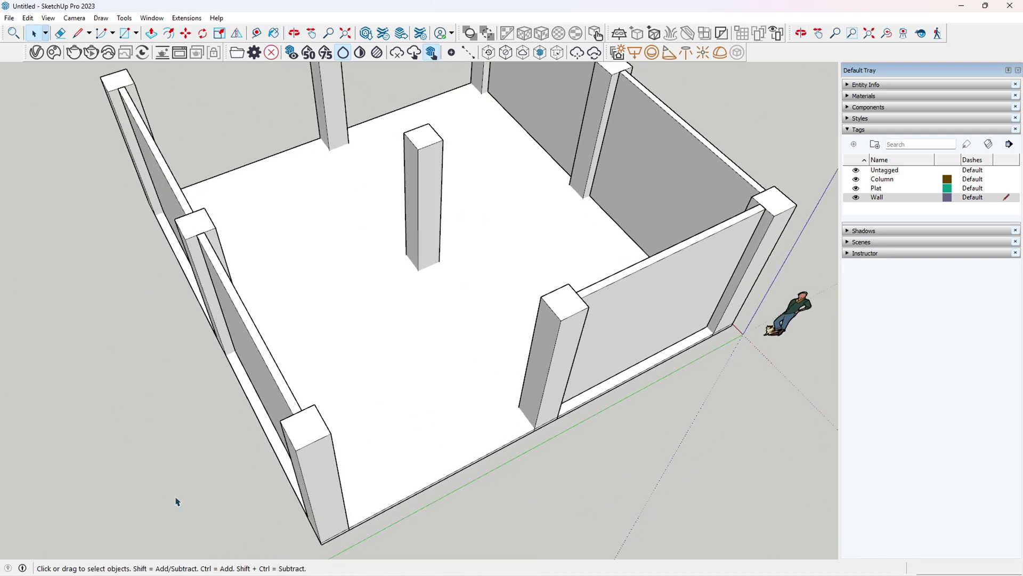
pyautogui.click(203, 34)
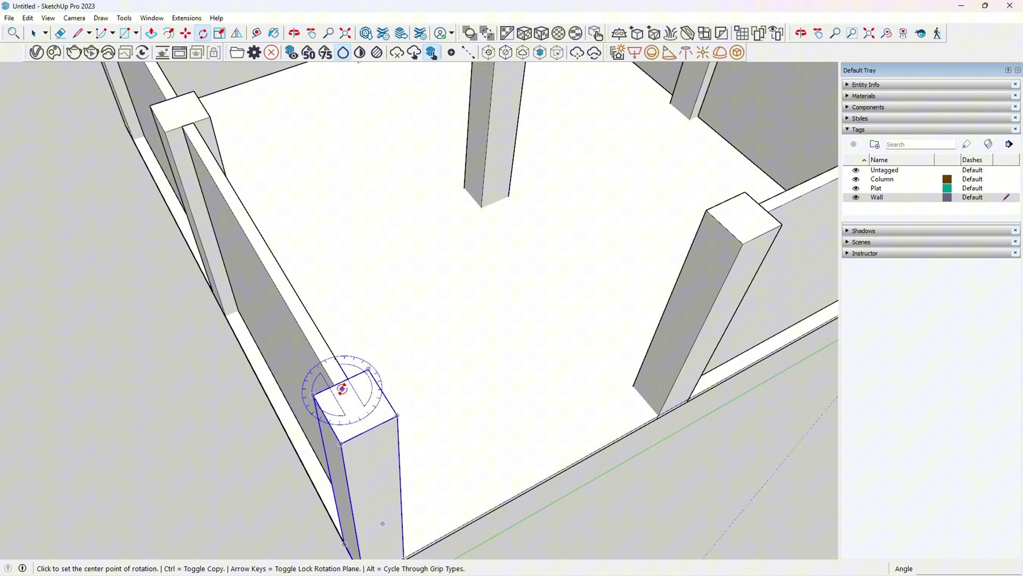
pyautogui.scroll(1, 343, 389)
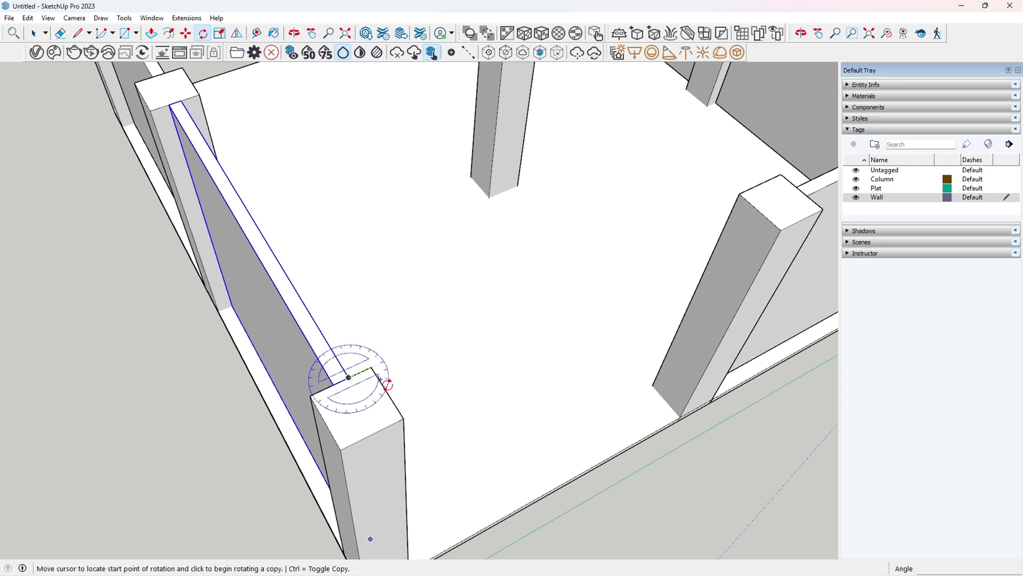
pyautogui.click(370, 368)
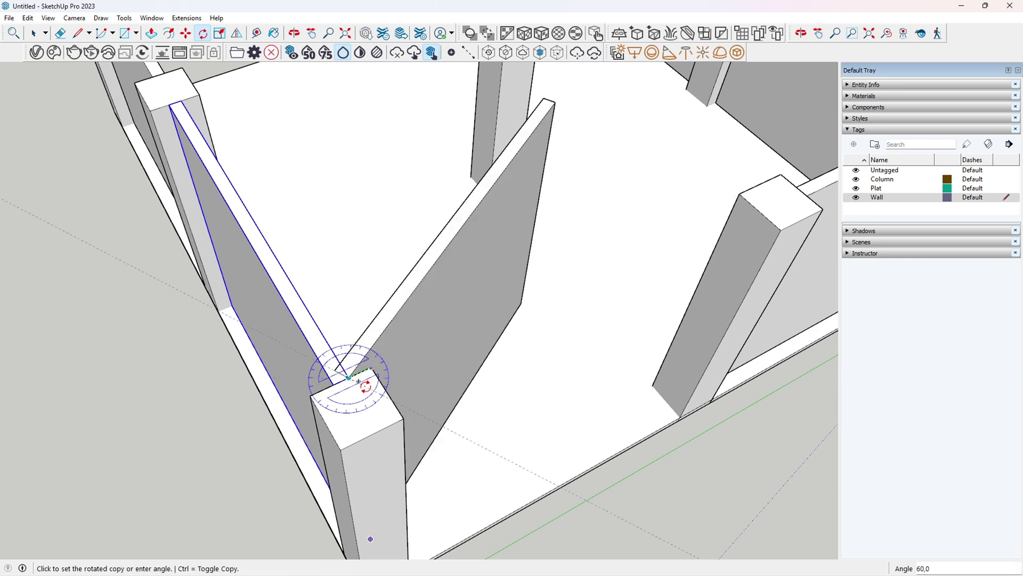
pyautogui.click(361, 392)
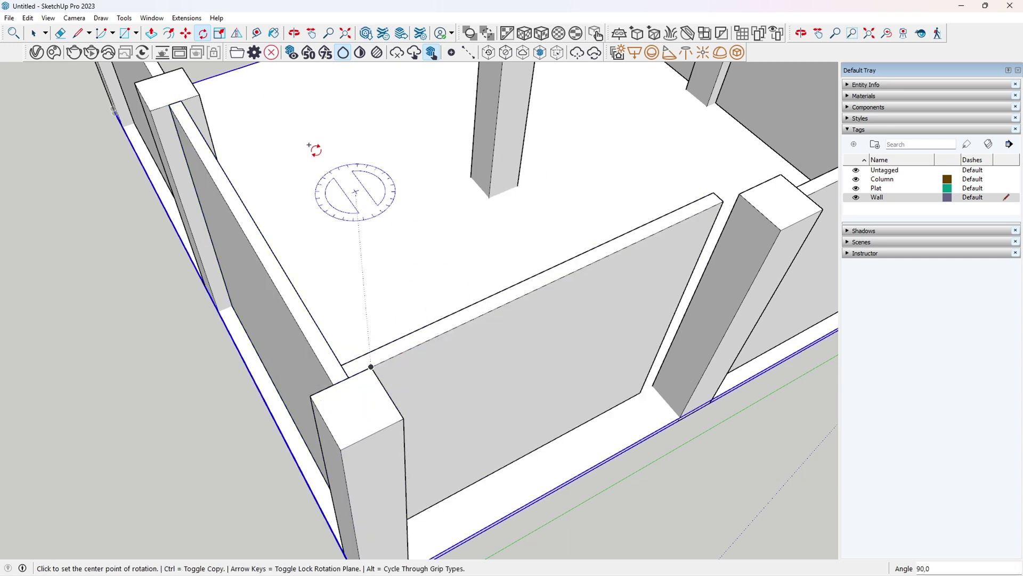
# Move the rotated wall copy to the midpoint of the far corner column's face, filling the remaining gap on that side.
pyautogui.click(186, 33)
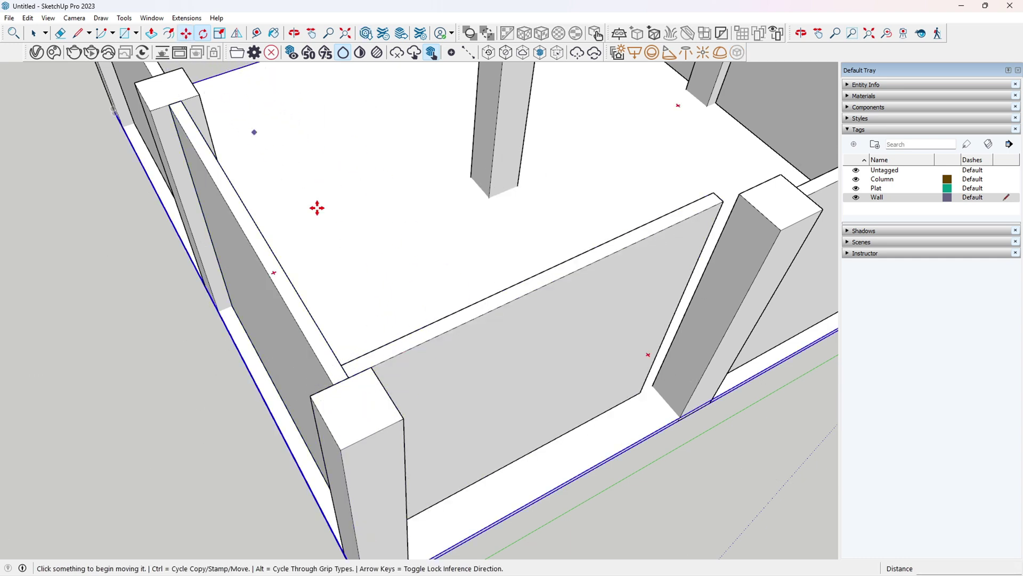
pyautogui.scroll(3, 341, 371)
pyautogui.click(345, 371)
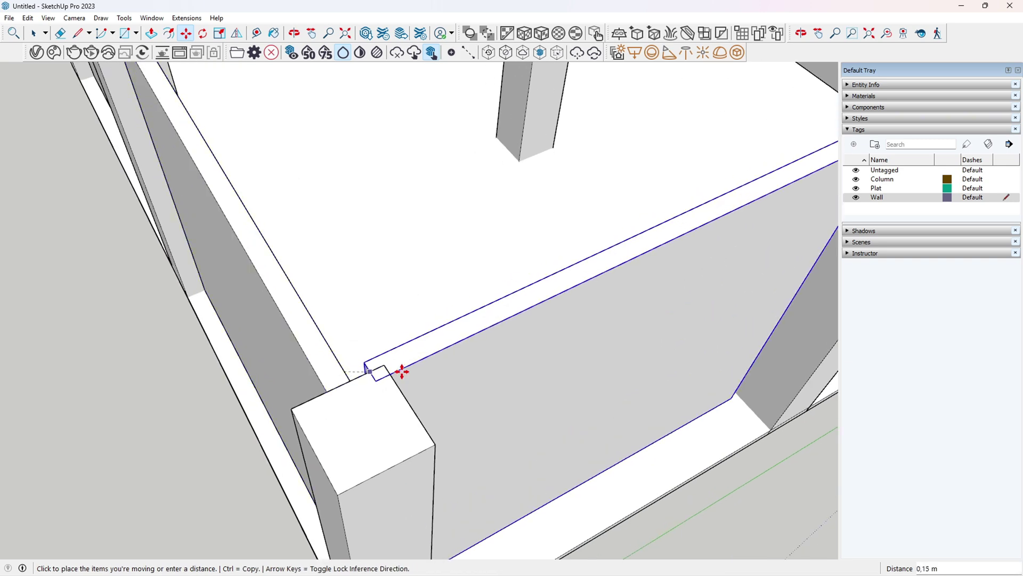
pyautogui.click(410, 400)
pyautogui.scroll(-6, 208, 407)
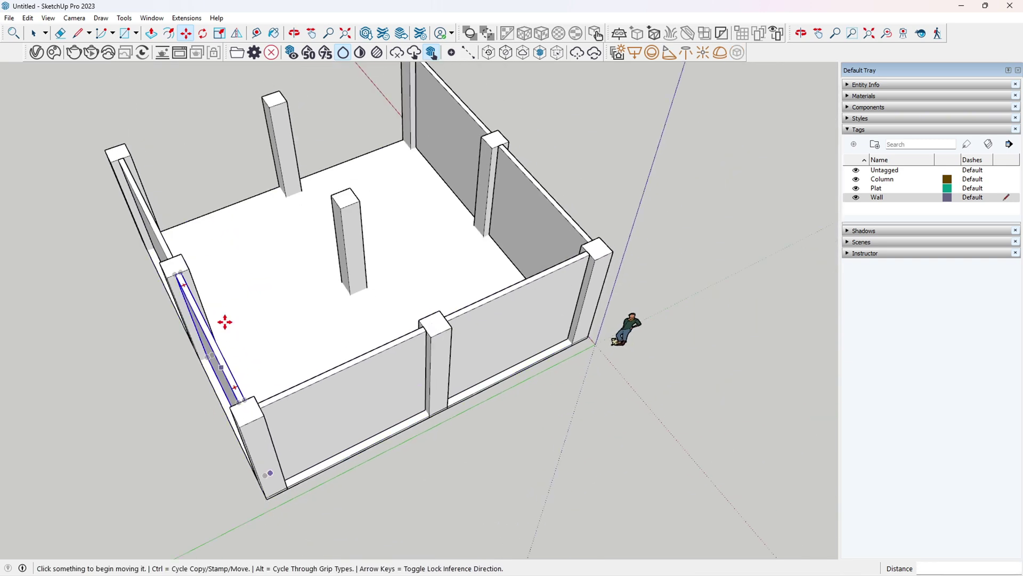
# Try to move both wall panels on the green-axis side to the columns on the opposite open side.
pyautogui.click(34, 35)
pyautogui.moveTo(497, 327); pyautogui.dragTo(516, 329, button='middle')
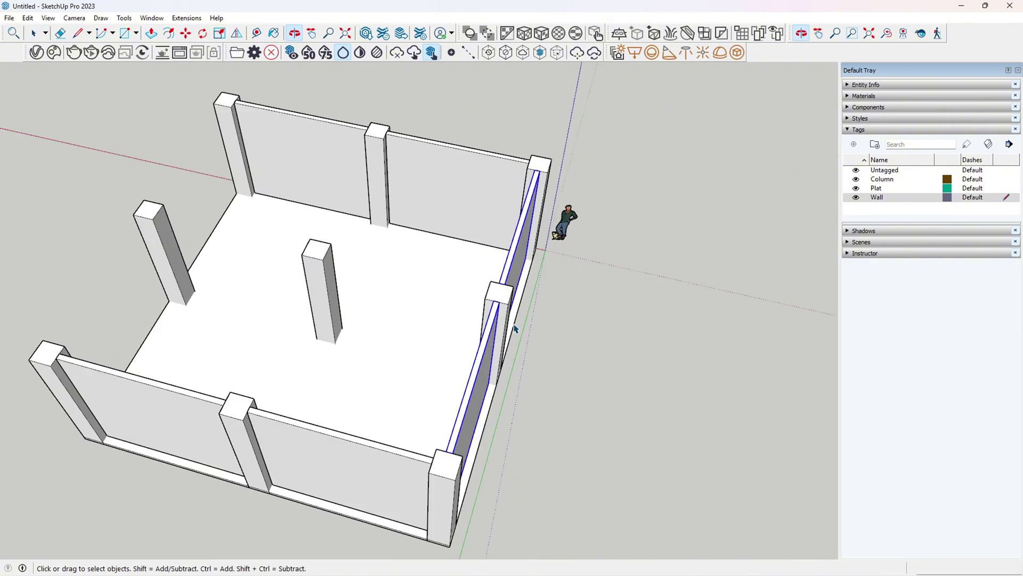
pyautogui.click(186, 33)
pyautogui.scroll(5, 475, 450)
pyautogui.click(484, 441)
pyautogui.scroll(-8, 631, 402)
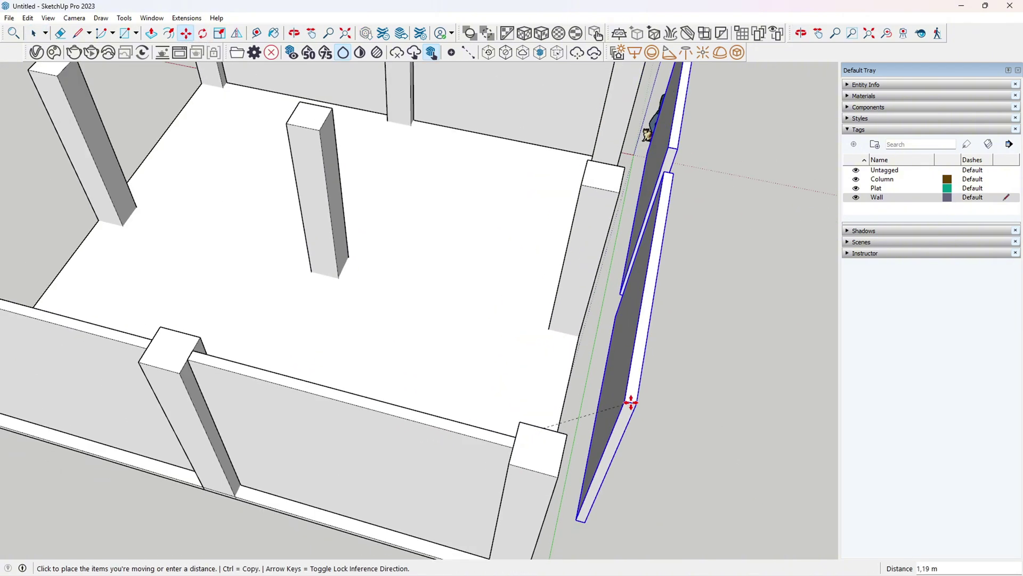
pyautogui.scroll(3, 248, 329)
pyautogui.click(326, 338)
pyautogui.moveTo(518, 377); pyautogui.dragTo(187, 303, button='middle')
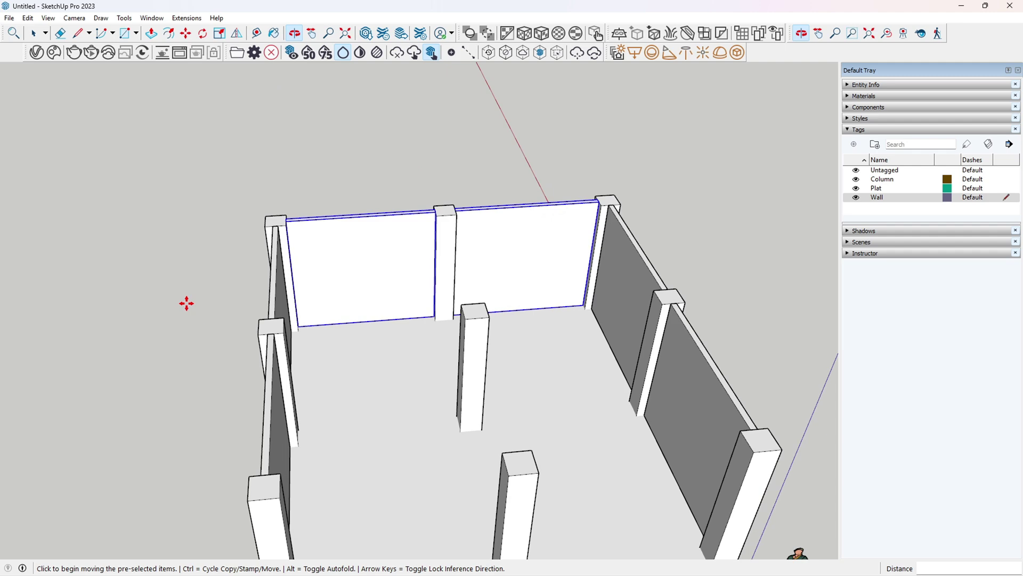
pyautogui.scroll(-2, 187, 303)
# Copy both wall panels from the green-axis side to the columns on the opposite open side, then deselect them.
pyautogui.moveTo(293, 274); pyautogui.dragTo(623, 418, button='middle')
pyautogui.scroll(6, 567, 473)
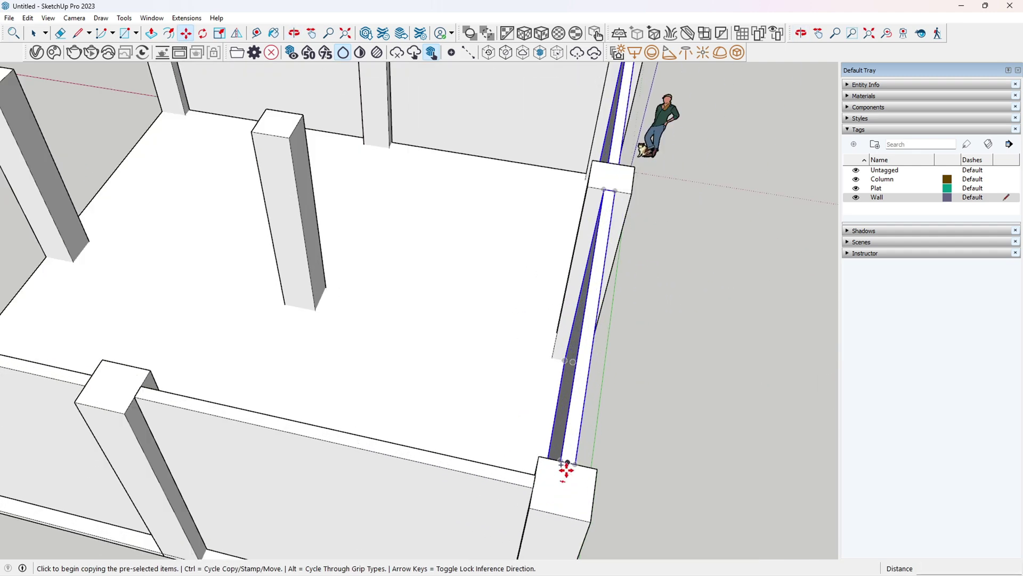
pyautogui.click(592, 454)
pyautogui.scroll(-8, 593, 454)
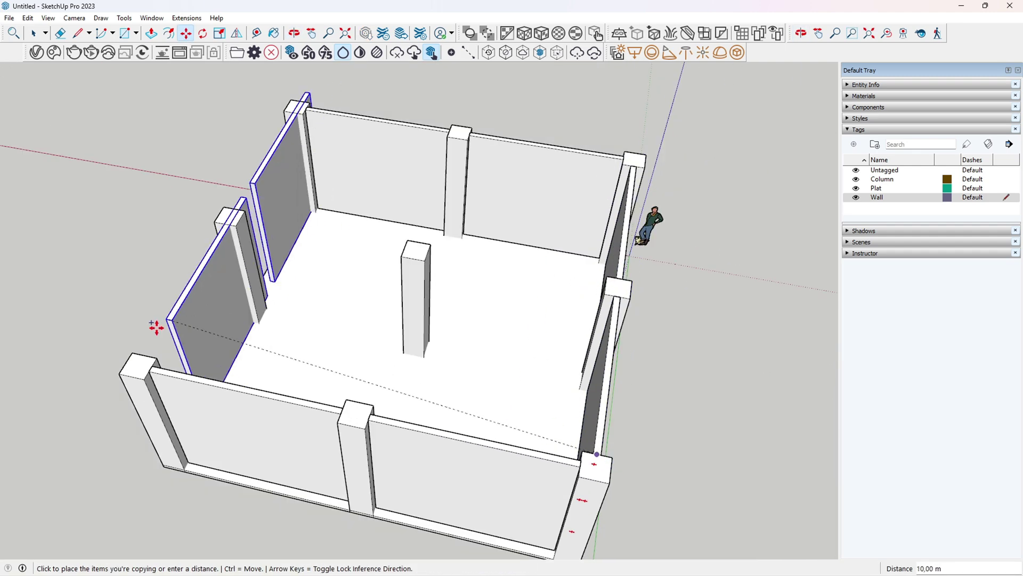
pyautogui.click(142, 358)
pyautogui.scroll(-3, 319, 290)
pyautogui.moveTo(613, 260); pyautogui.dragTo(77, 84, button='middle')
pyautogui.press('space')
pyautogui.click(96, 212)
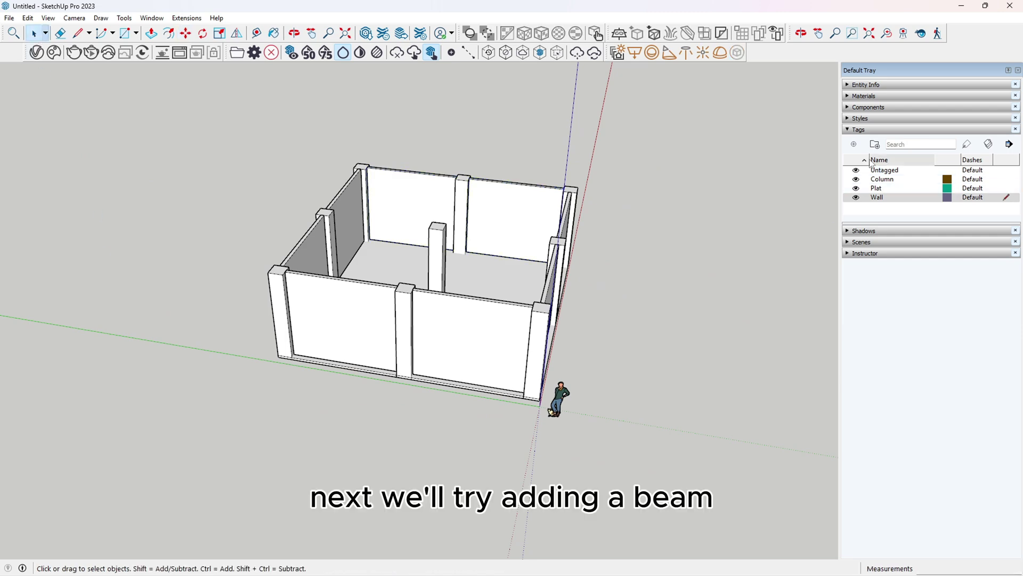
# Create a tag named Beams and make it the current tag.
pyautogui.click(853, 143)
pyautogui.write('Beams')
pyautogui.press('Return')
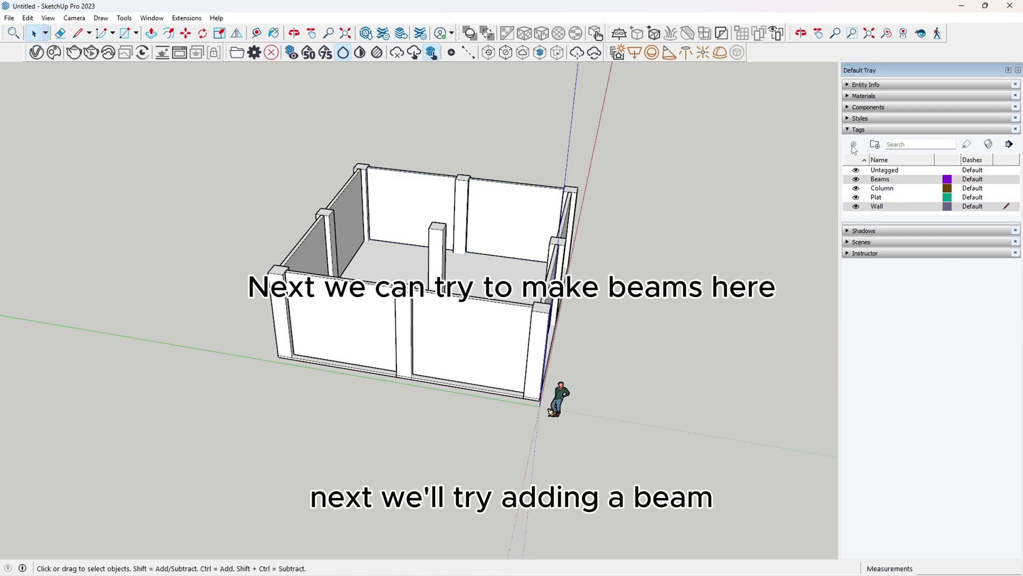
# Draw a 0.4 m by 0.6 m rectangle at the upper corner of a side's middle column, on its inner face.
pyautogui.scroll(5, 445, 229)
pyautogui.click(127, 35)
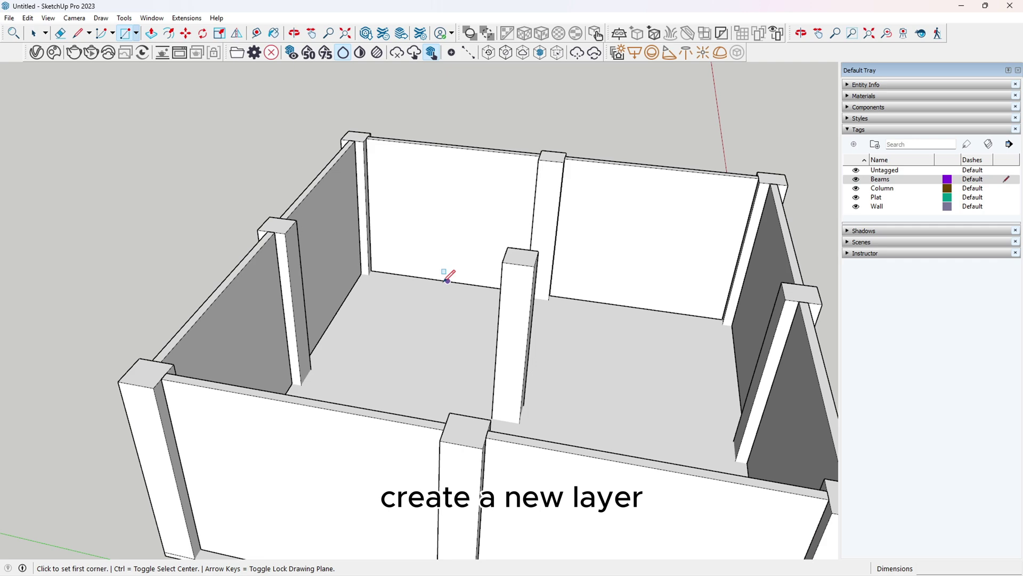
pyautogui.scroll(8, 302, 235)
pyautogui.click(208, 143)
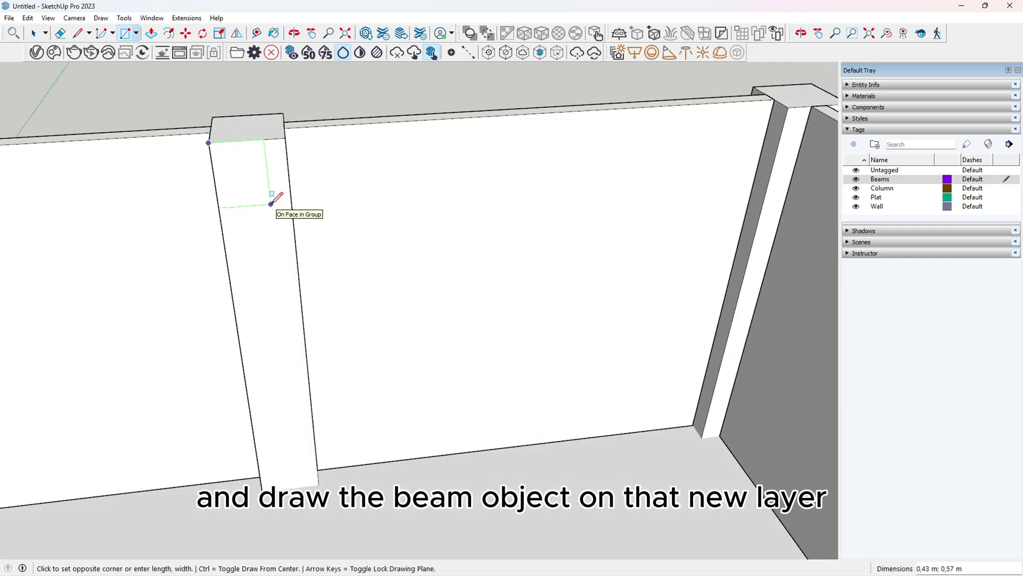
pyautogui.write('0,4;')
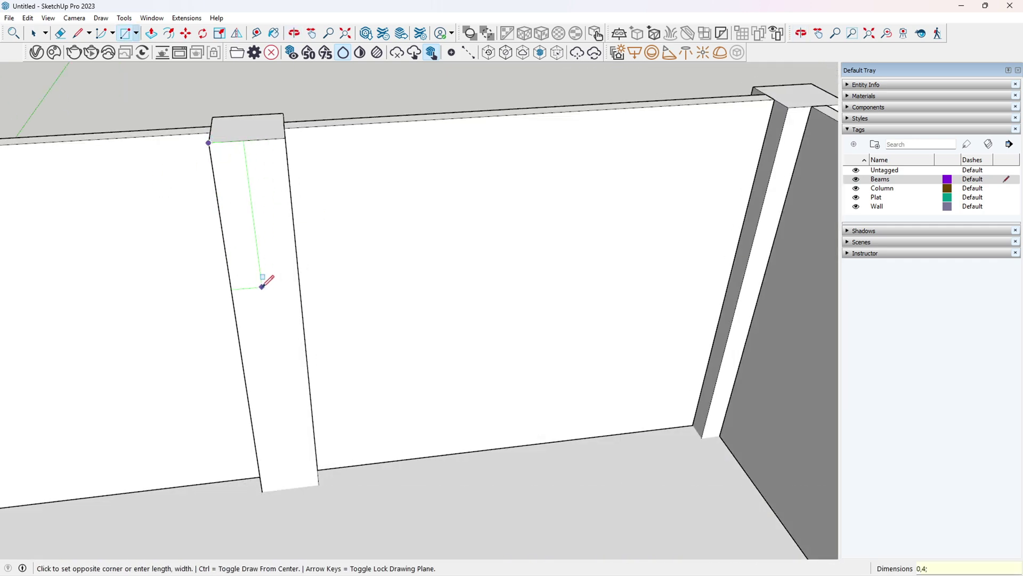
pyautogui.write('0,6')
pyautogui.press('Return')
# Extrude the rectangle 4.40 m to the central column with Push/Pull to form a beam.
pyautogui.scroll(-5, 288, 160)
pyautogui.click(152, 33)
pyautogui.click(258, 172)
pyautogui.click(295, 348)
pyautogui.moveTo(295, 348); pyautogui.dragTo(469, 336, button='middle')
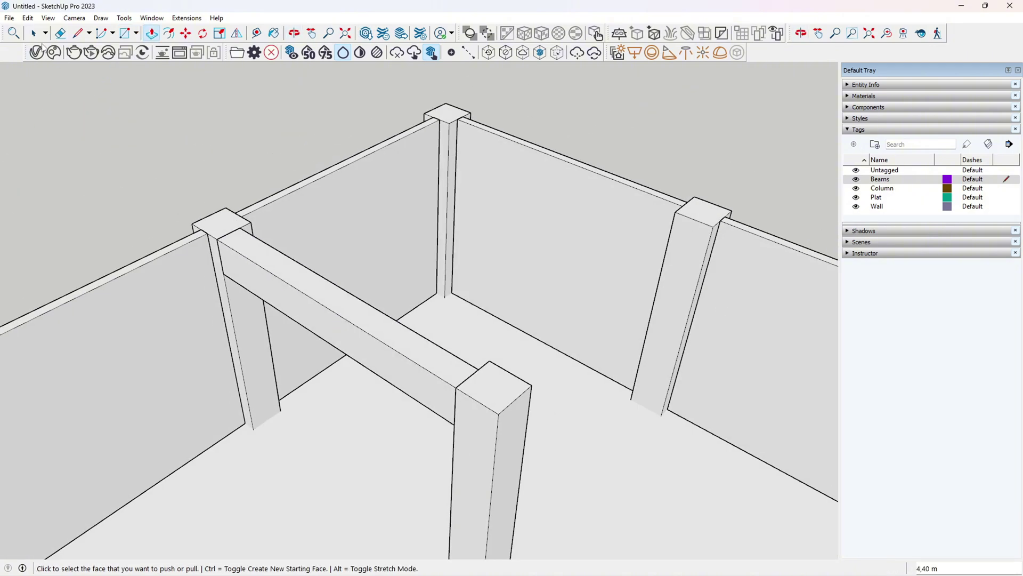
# Select the whole beam and make it a group.
pyautogui.click(33, 34)
pyautogui.tripleClick(273, 260)
pyautogui.rightClick(273, 260)
pyautogui.click(308, 354)
# Move the beam group 0.10 m sideways to centre it on the column face.
pyautogui.moveTo(346, 287); pyautogui.dragTo(231, 226, button='middle')
pyautogui.click(186, 33)
pyautogui.click(240, 226)
pyautogui.click(249, 224)
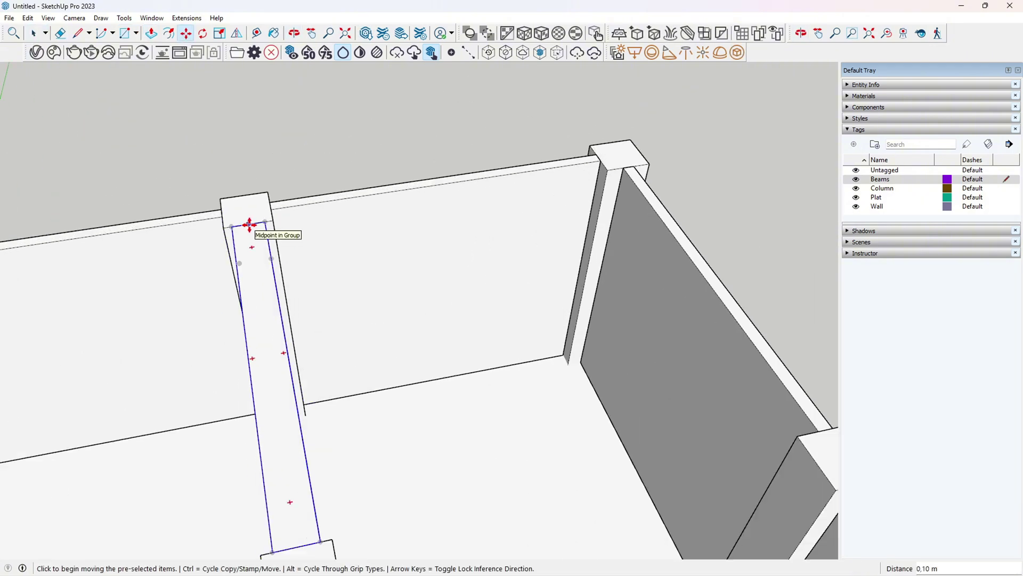
# Copy the beam from its end midpoint to the corner column's face, above the adjacent side wall.
pyautogui.press('ctrl')
pyautogui.click(249, 224)
pyautogui.moveTo(628, 171); pyautogui.dragTo(416, 187, button='middle')
pyautogui.click(669, 292)
pyautogui.moveTo(670, 292); pyautogui.dragTo(728, 250, button='middle')
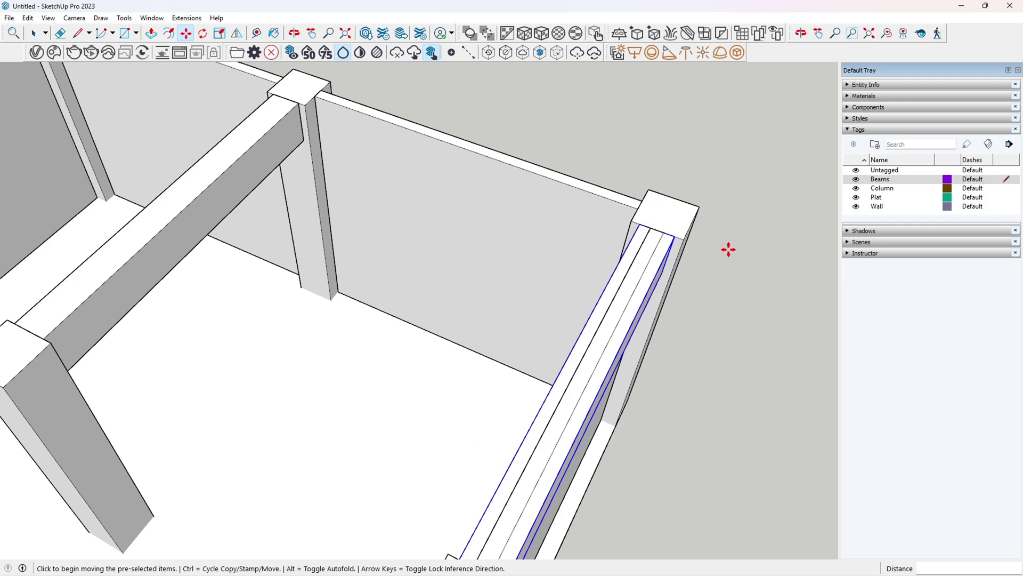
# Copy the beam above the side wall across to the corner column on the opposite side.
pyautogui.scroll(1, 661, 234)
pyautogui.click(658, 230)
pyautogui.scroll(-5, 719, 258)
pyautogui.press('ctrl')
pyautogui.scroll(7, 403, 148)
pyautogui.click(410, 151)
pyautogui.scroll(-6, 425, 130)
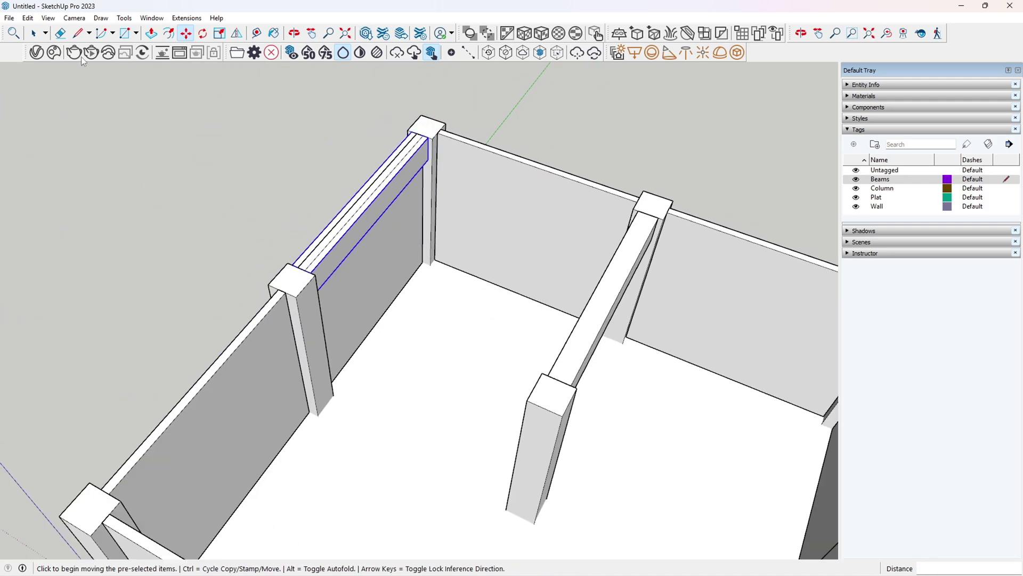
# Select the beams above both side walls and the middle beam, and copy them together into the adjoining front bay.
pyautogui.click(33, 34)
pyautogui.click(602, 293)
pyautogui.keyDown('ctrl'); pyautogui.click(350, 210); pyautogui.keyUp('ctrl')
pyautogui.scroll(-3, 338, 199)
pyautogui.scroll(3, 673, 379)
pyautogui.keyDown('ctrl'); pyautogui.click(669, 378); pyautogui.keyUp('ctrl')
pyautogui.click(189, 36)
pyautogui.scroll(3, 480, 163)
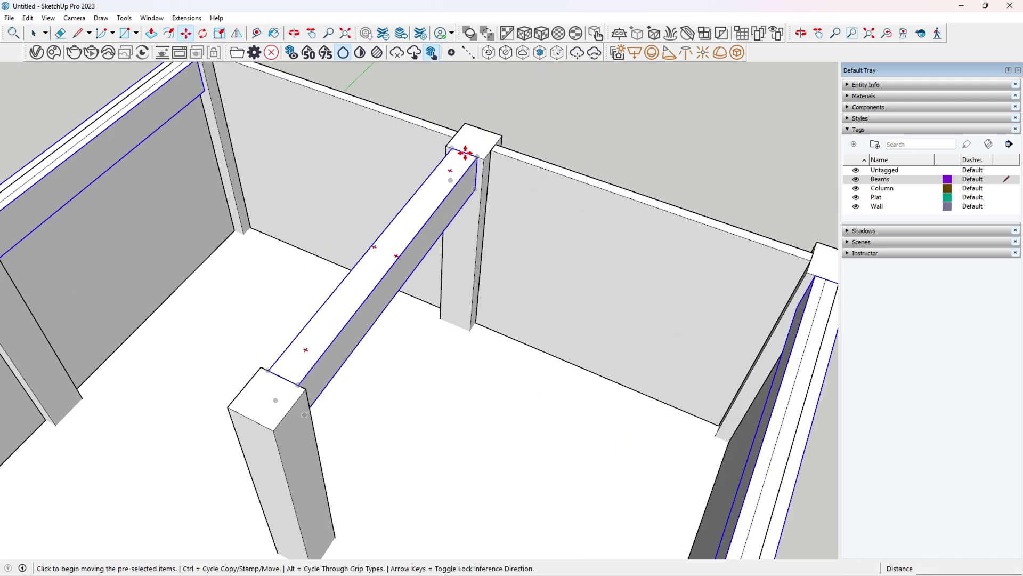
pyautogui.click(463, 153)
pyautogui.press('ctrl')
pyautogui.click(367, 277)
pyautogui.scroll(-5, 460, 174)
# Rotate a copy of the side-wall beam at the front corner column so it runs perpendicular, along the front wall.
pyautogui.click(34, 34)
pyautogui.scroll(7, 248, 240)
pyautogui.click(202, 33)
pyautogui.scroll(3, 165, 290)
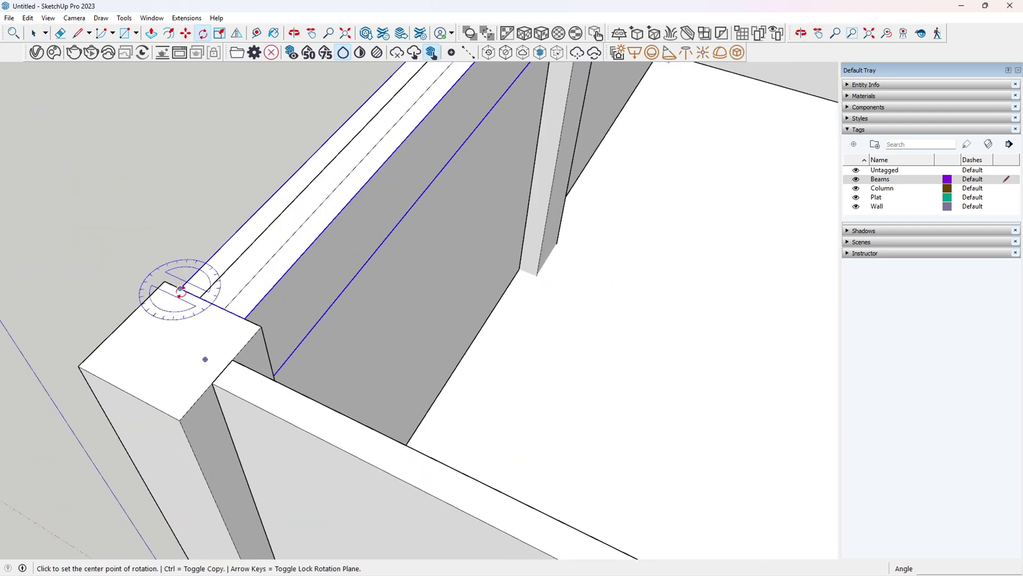
pyautogui.click(180, 289)
pyautogui.click(245, 319)
pyautogui.press('ctrl')
pyautogui.click(120, 341)
# Move the rotated beam from its end onto the corner column's face, aligned above the front wall.
pyautogui.click(186, 34)
pyautogui.click(154, 316)
pyautogui.click(226, 368)
pyautogui.scroll(-6, 182, 343)
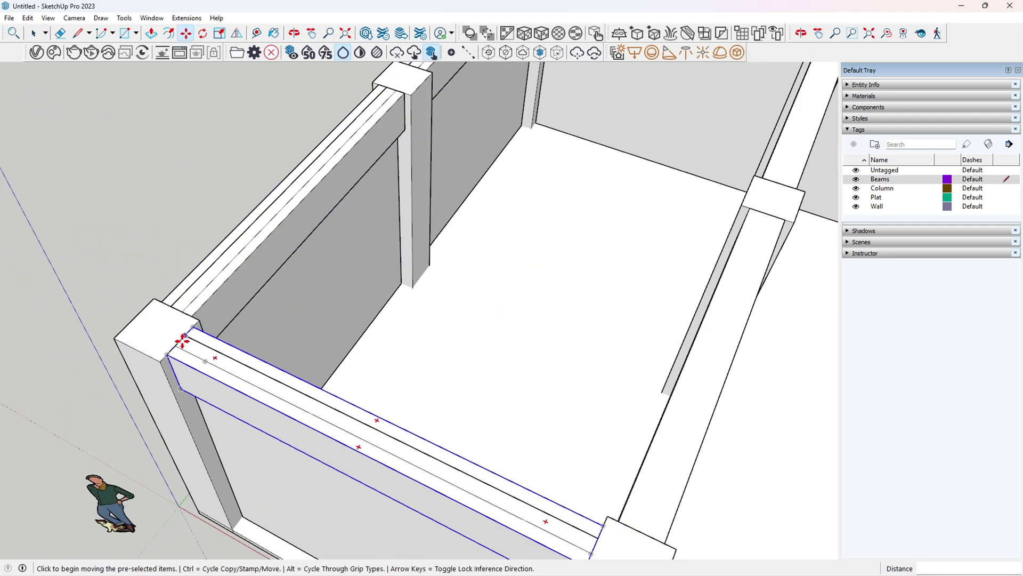
# Copy the front-wall beam into the next bay, between the middle and far front columns.
pyautogui.click(180, 342)
pyautogui.press('ctrl')
pyautogui.click(392, 421)
pyautogui.scroll(-4, 302, 351)
# Select the two front-wall beams and copy them back to the middle row of columns.
pyautogui.click(33, 34)
pyautogui.click(315, 397)
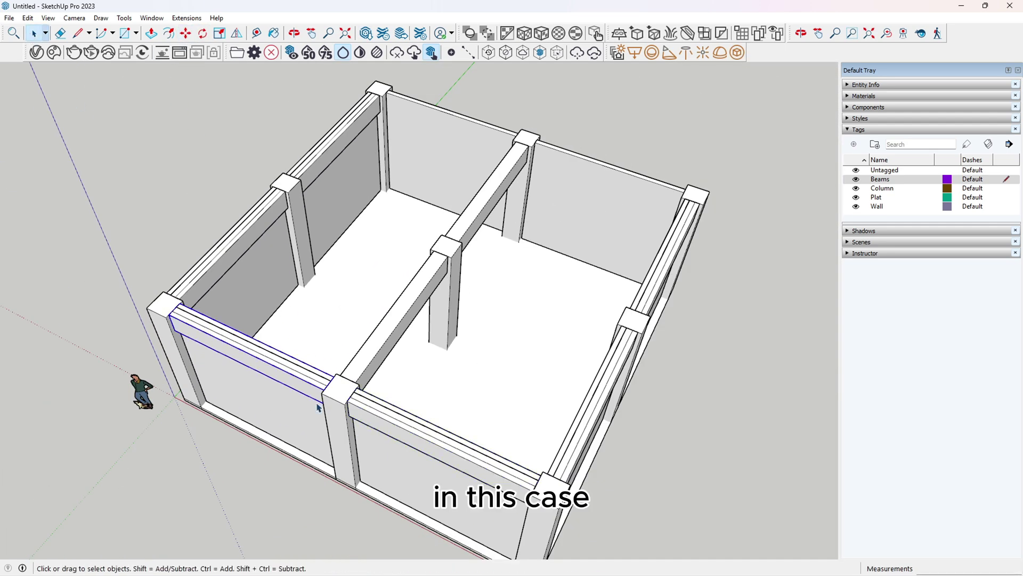
pyautogui.click(190, 35)
pyautogui.scroll(5, 170, 313)
pyautogui.click(169, 314)
pyautogui.press('ctrl')
pyautogui.click(348, 135)
# Copy the two middle-row beams to the columns along the back wall.
pyautogui.scroll(3, 359, 178)
pyautogui.click(187, 317)
pyautogui.press('ctrl')
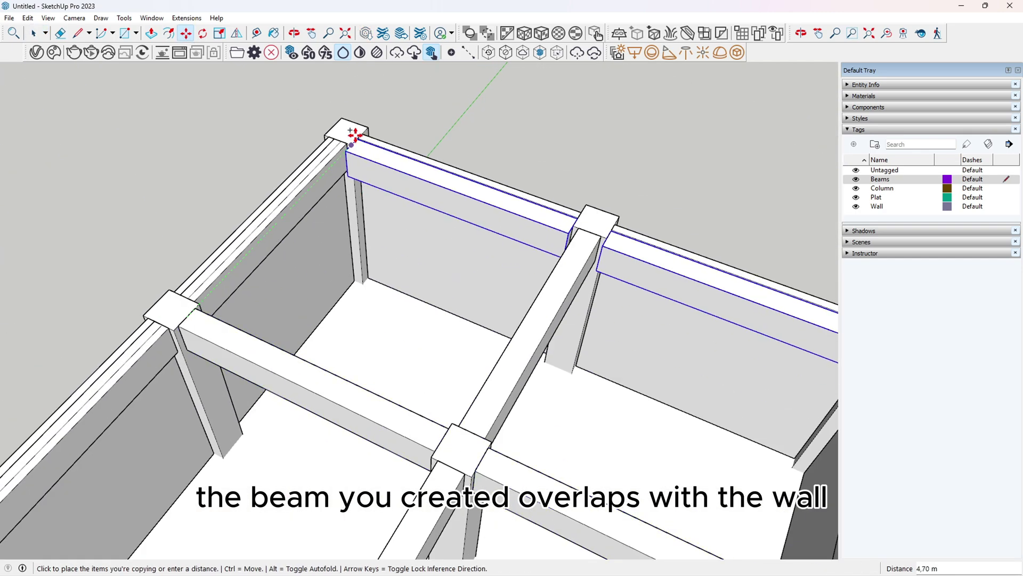
pyautogui.scroll(2, 354, 136)
pyautogui.click(344, 137)
pyautogui.scroll(-5, 344, 137)
pyautogui.press('space')
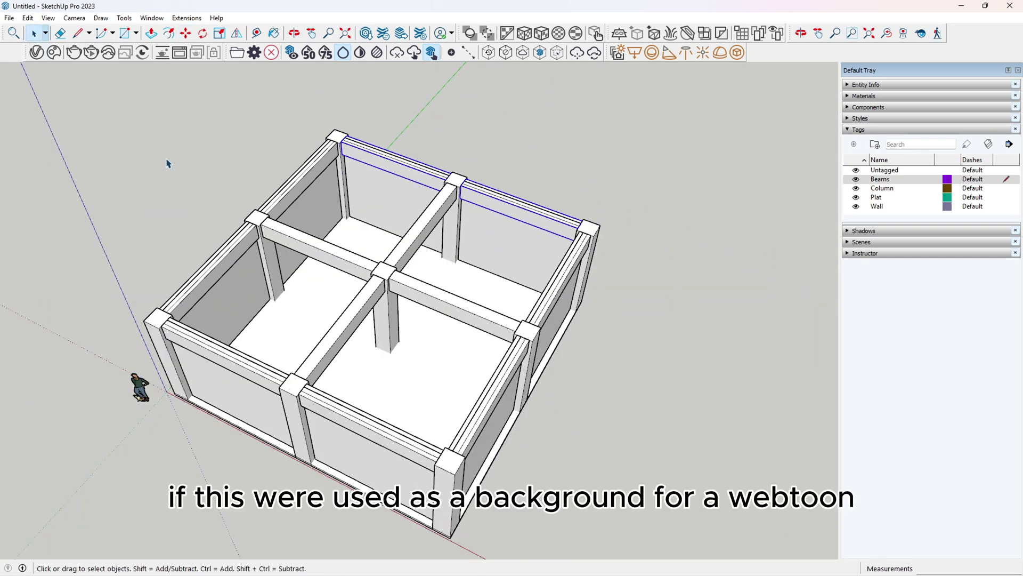
# Select all the outer wall panels and scale their height to about 0.85, down to the underside of the beams.
pyautogui.click(167, 164)
pyautogui.moveTo(167, 164); pyautogui.dragTo(530, 194, button='middle')
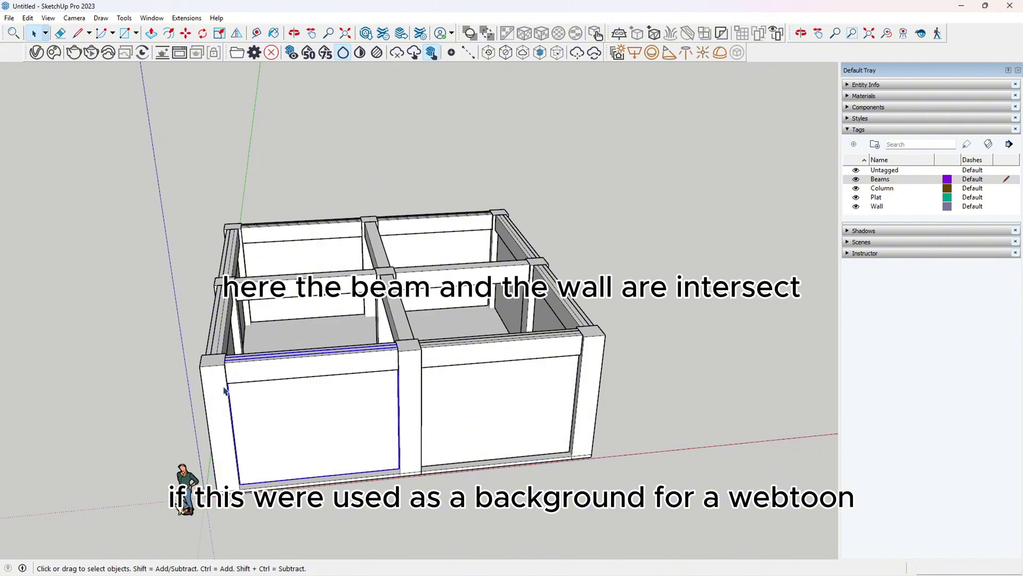
pyautogui.moveTo(224, 391); pyautogui.dragTo(431, 358, button='middle')
pyautogui.moveTo(223, 362); pyautogui.dragTo(376, 459, button='middle')
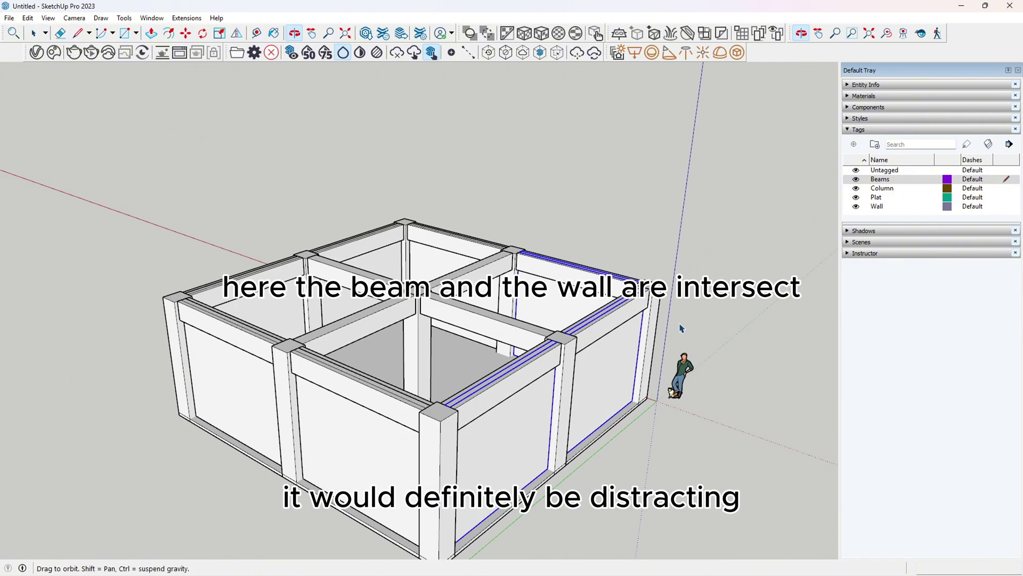
pyautogui.moveTo(221, 381); pyautogui.dragTo(272, 439, button='middle')
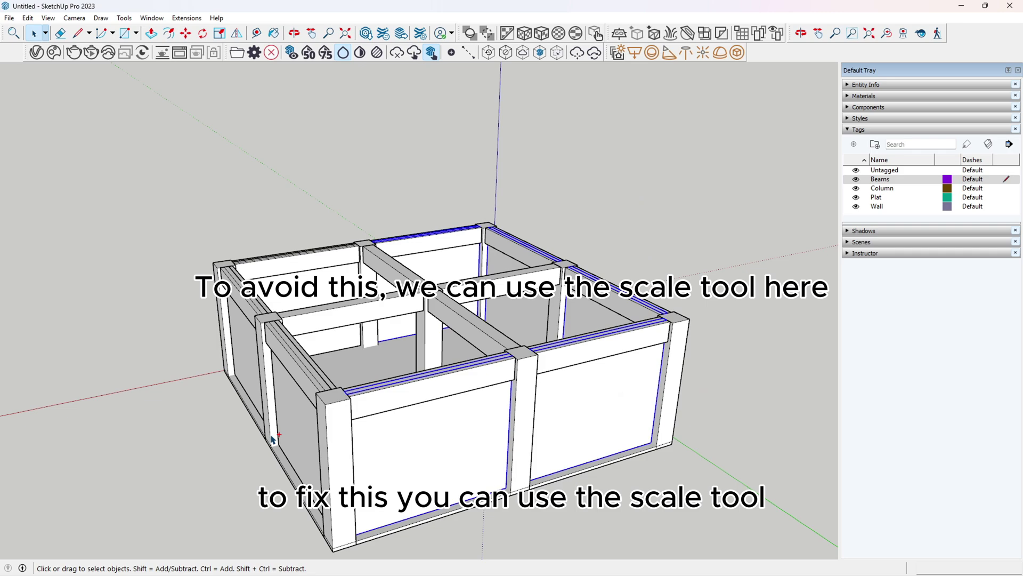
pyautogui.moveTo(179, 363); pyautogui.dragTo(448, 389, button='middle')
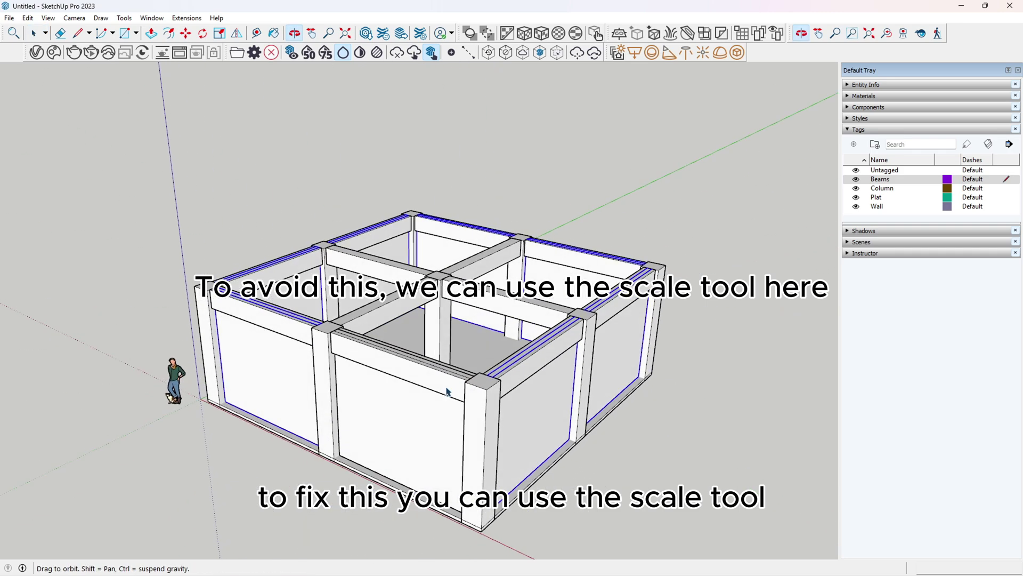
pyautogui.click(220, 34)
pyautogui.click(439, 275)
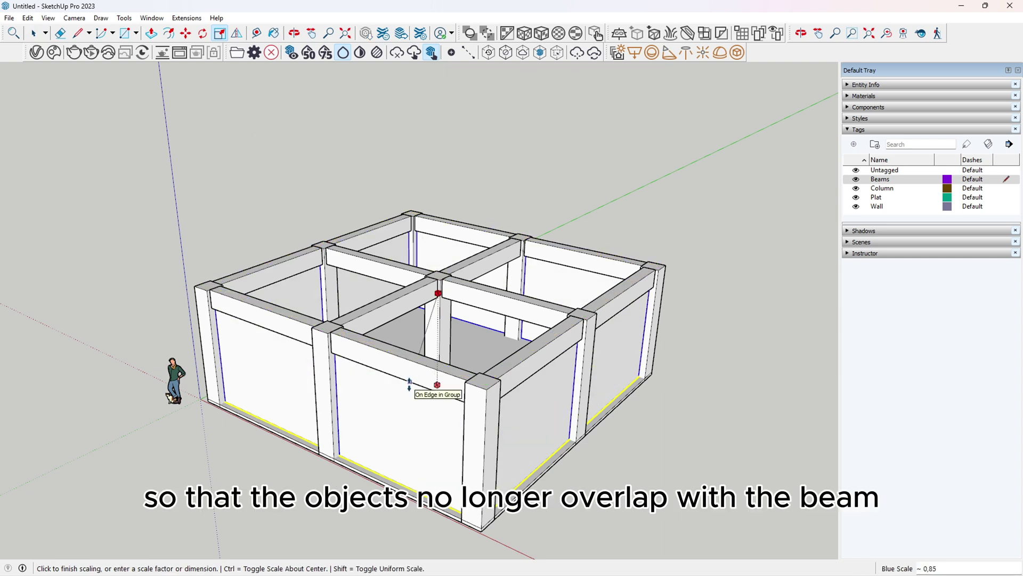
pyautogui.click(410, 383)
pyautogui.moveTo(395, 418); pyautogui.dragTo(414, 196, button='middle')
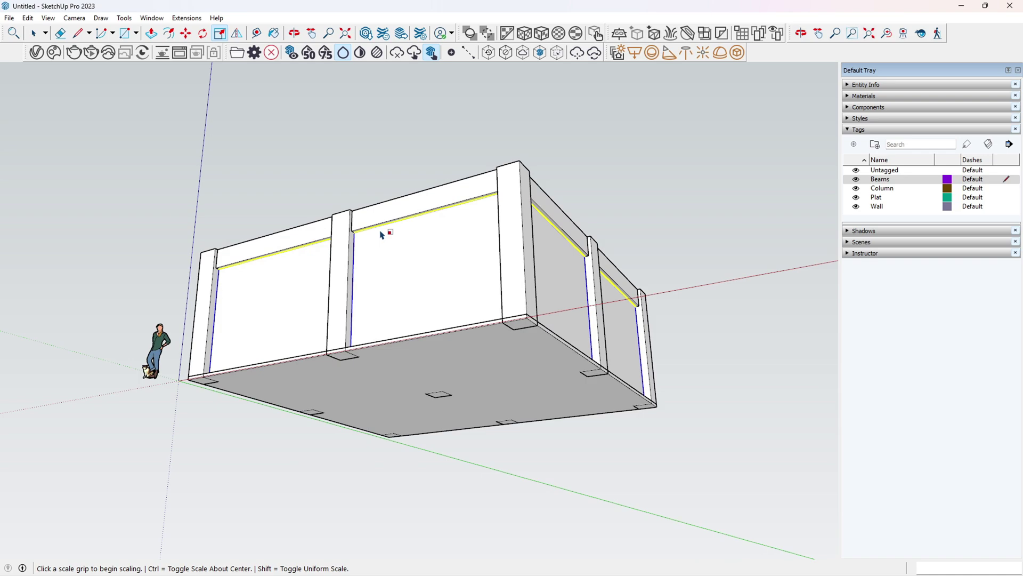
pyautogui.moveTo(381, 234); pyautogui.dragTo(100, 85, button='middle')
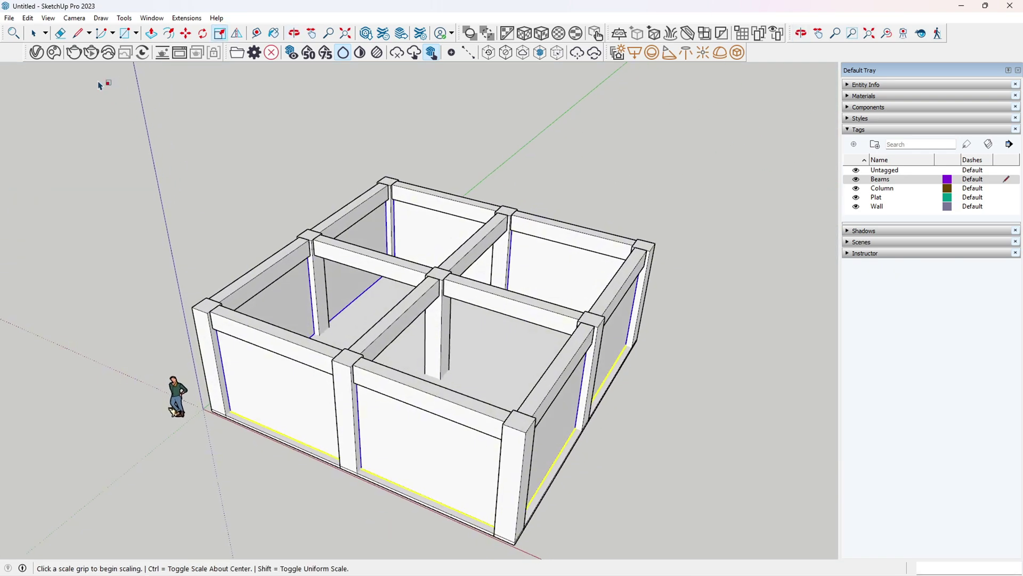
pyautogui.click(34, 35)
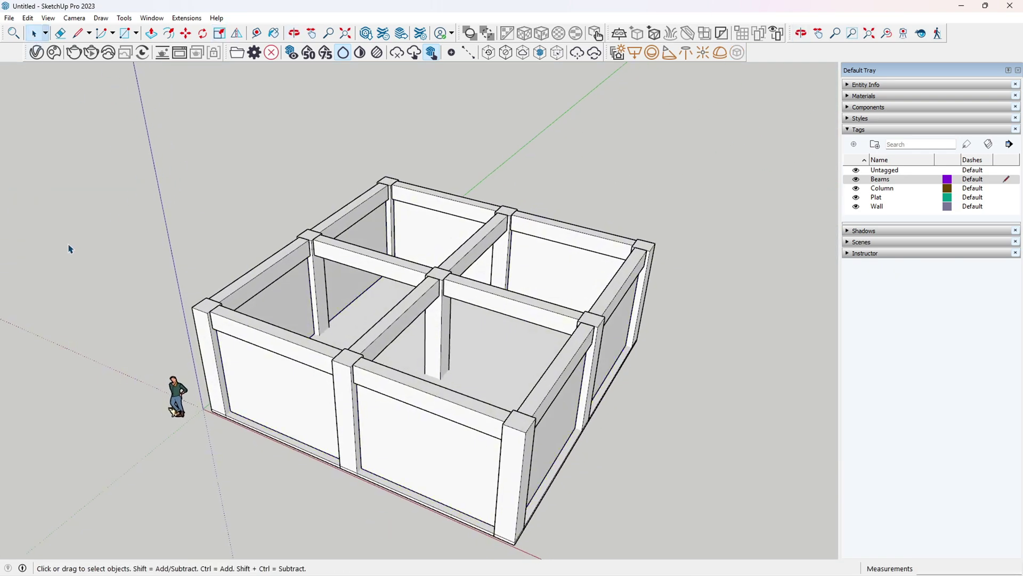
# Add a tag named Plat lt 2 and make it the active drawing tag.
pyautogui.moveTo(69, 249); pyautogui.dragTo(580, 261, button='middle')
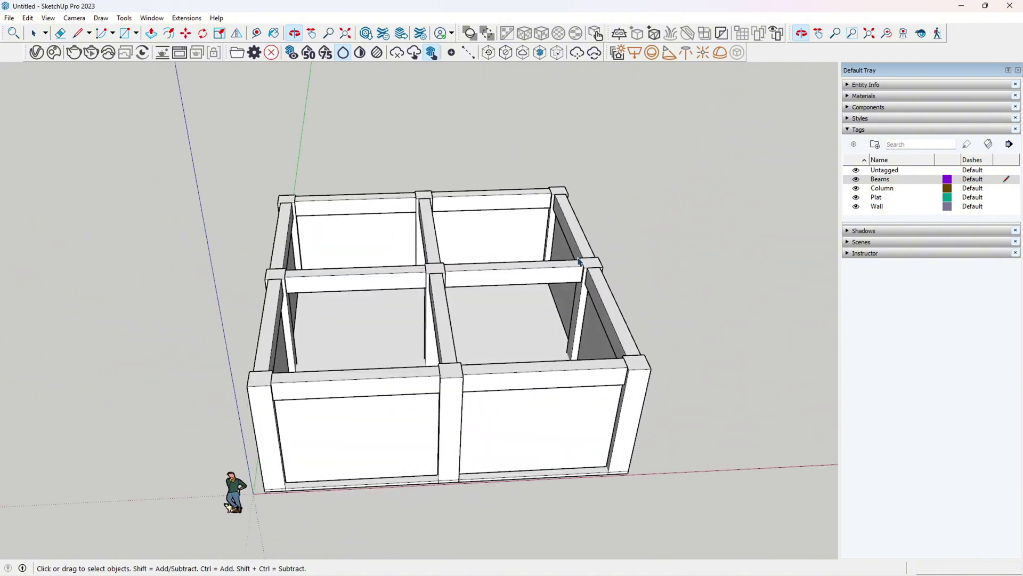
pyautogui.click(854, 145)
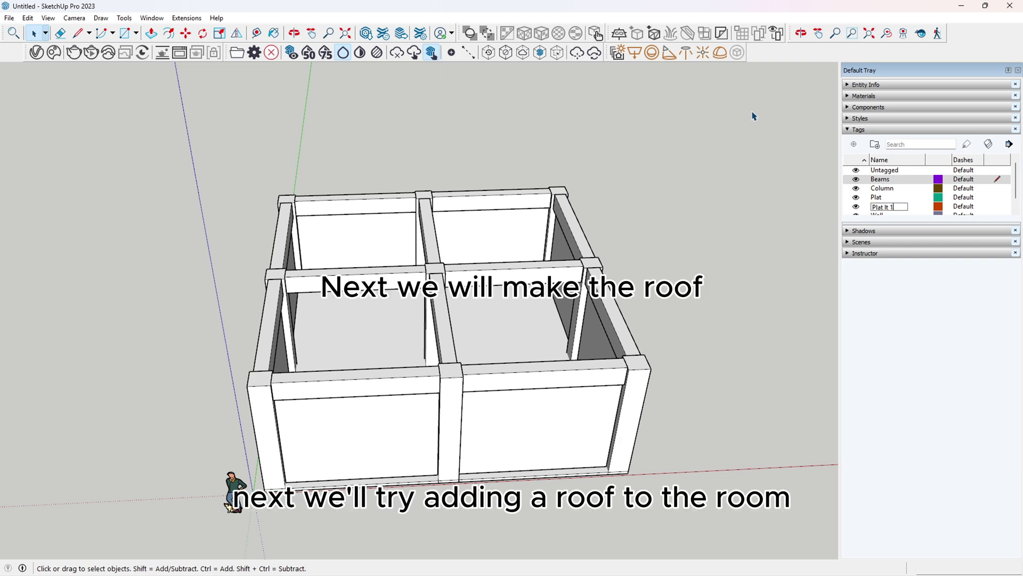
pyautogui.click(997, 206)
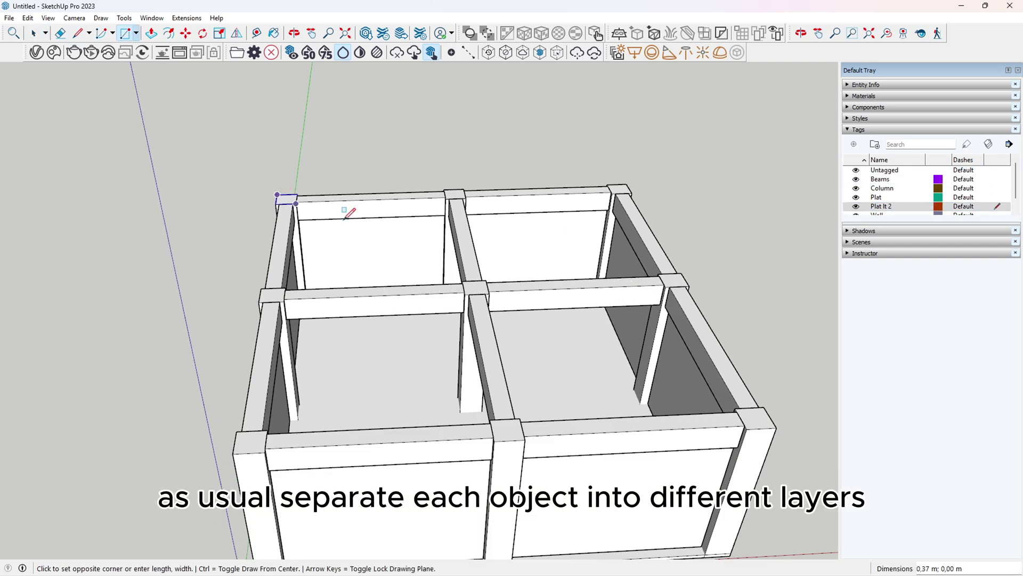
# Draw a rectangle over the column tops between opposite outer corners and extrude it into a thin roof slab.
pyautogui.click(763, 414)
pyautogui.press('p')
pyautogui.click(430, 383)
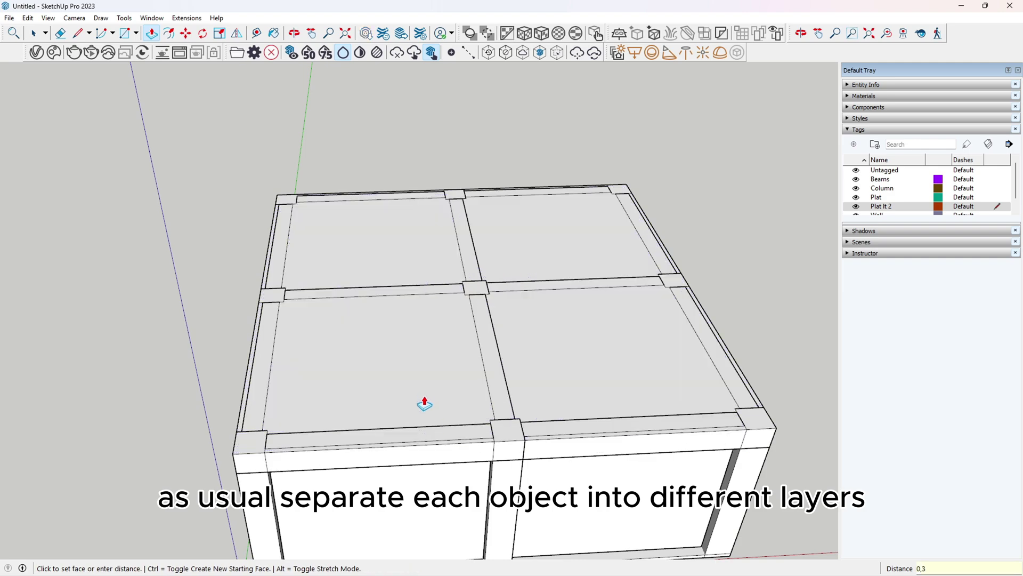
pyautogui.click(397, 375)
# Make the roof slab a group and check how it closes off the building.
pyautogui.press('space')
pyautogui.rightClick(326, 343)
pyautogui.click(164, 376)
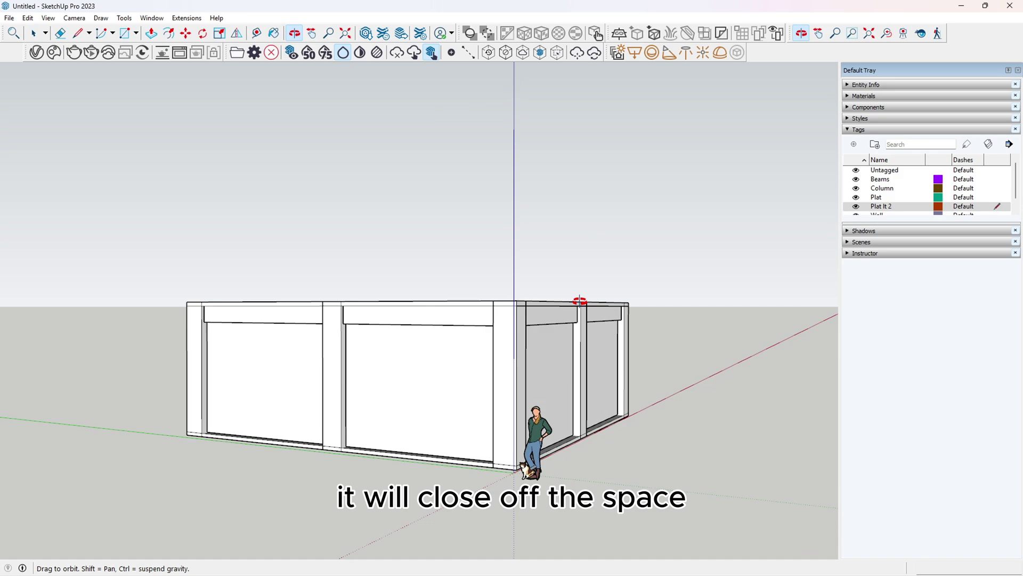
pyautogui.moveTo(580, 301); pyautogui.dragTo(471, 422)
pyautogui.press('space')
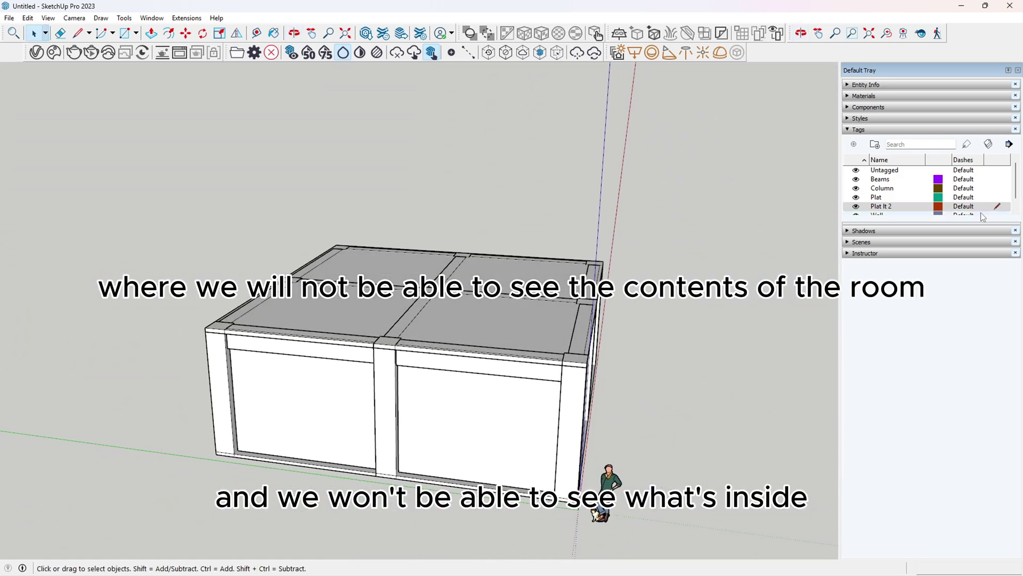
# Make Untagged the active tag and place a horizontal section plane on the roof's upper face.
pyautogui.click(1002, 172)
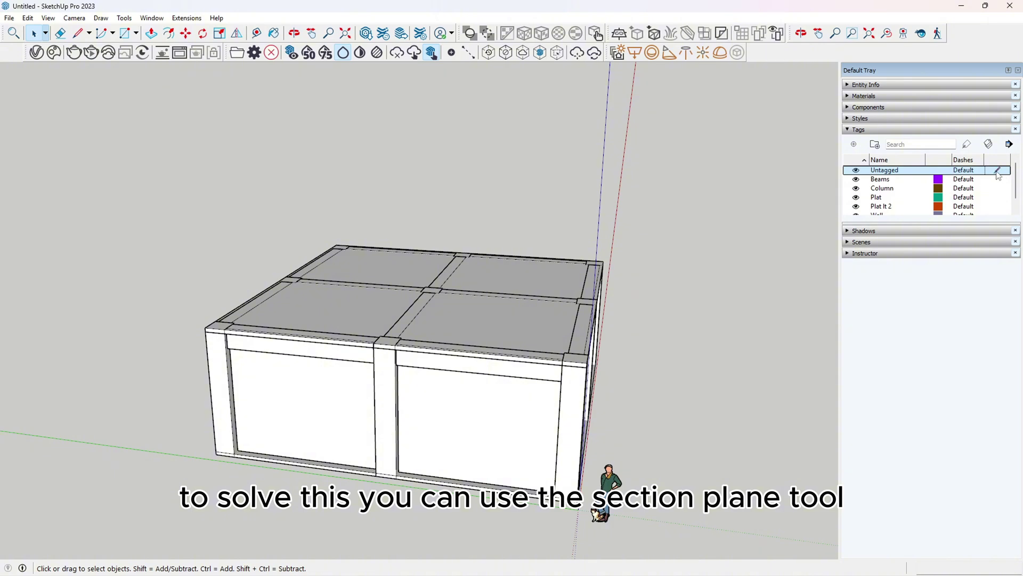
pyautogui.moveTo(350, 252); pyautogui.dragTo(146, 272, button='middle')
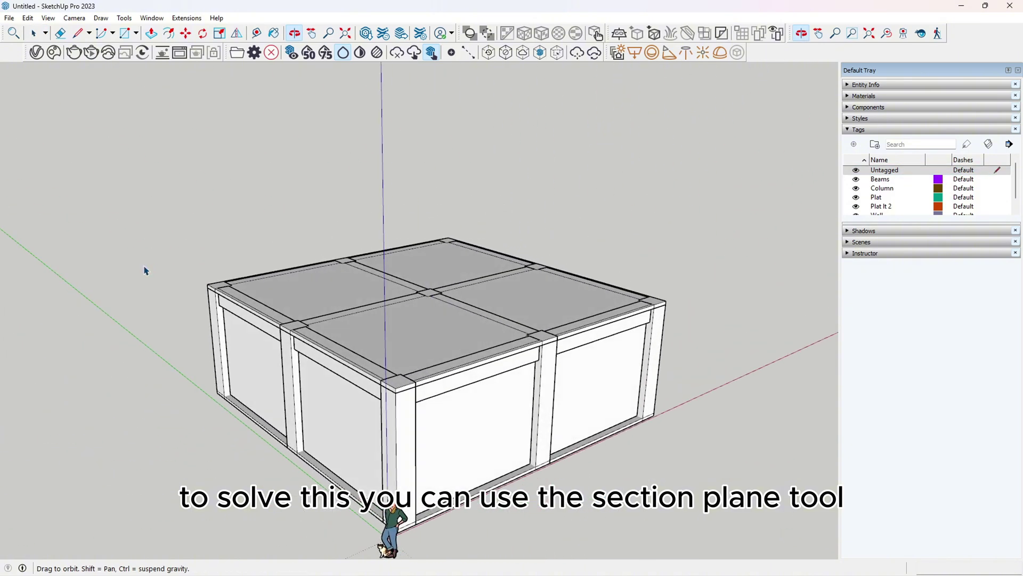
pyautogui.click(123, 19)
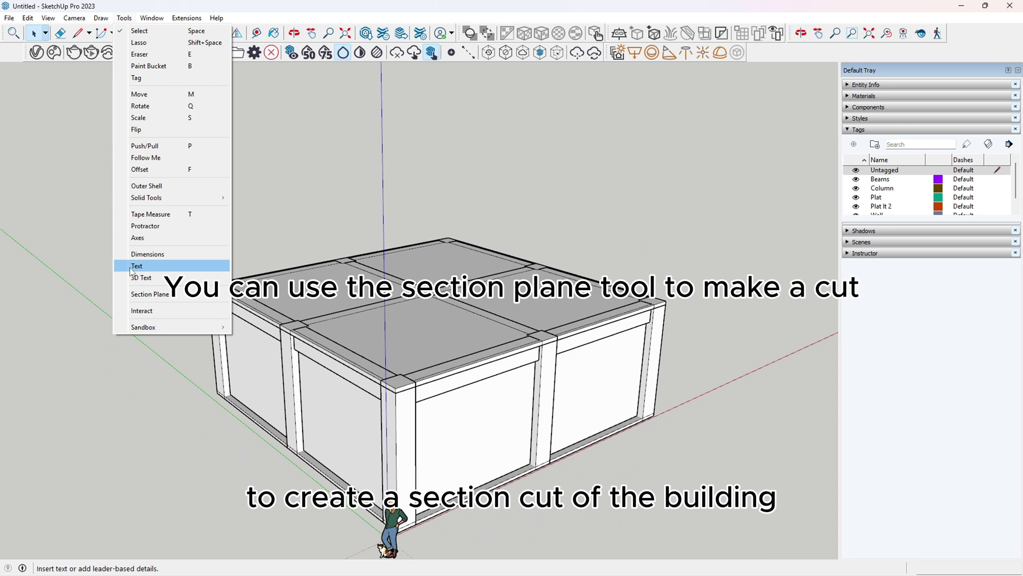
pyautogui.click(150, 294)
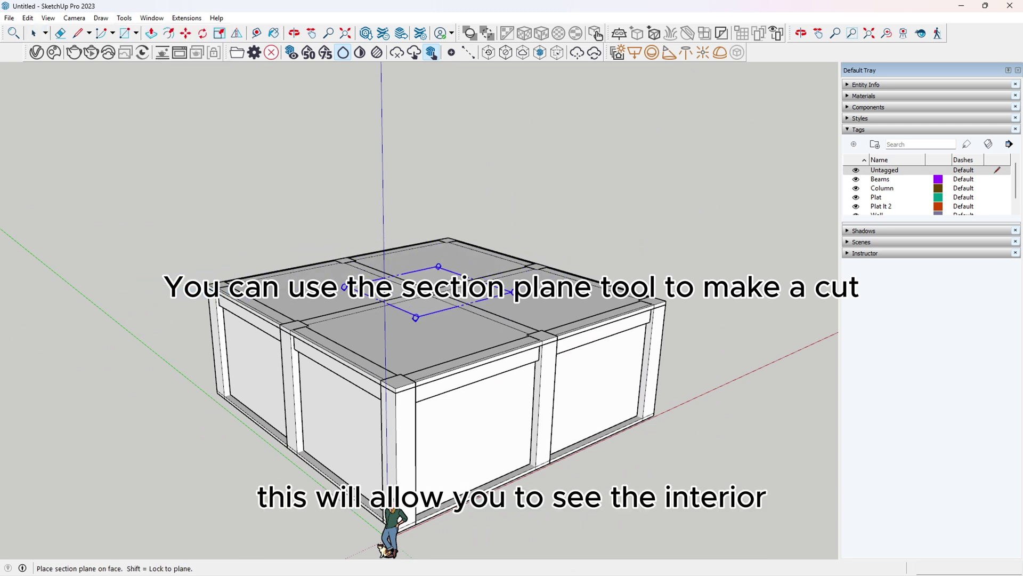
pyautogui.click(429, 289)
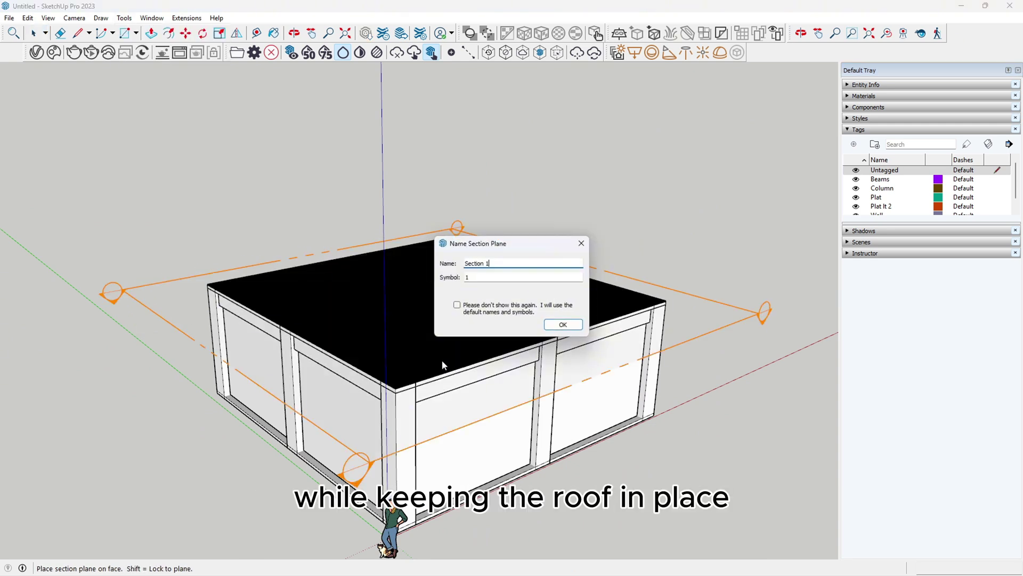
# Name the section plane Top.
pyautogui.press('BackSpace')
pyautogui.press('BackSpace')
pyautogui.press('BackSpace')
pyautogui.press('BackSpace')
pyautogui.press('BackSpace')
pyautogui.press('BackSpace')
pyautogui.press('BackSpace')
pyautogui.press('BackSpace')
pyautogui.press('BackSpace')
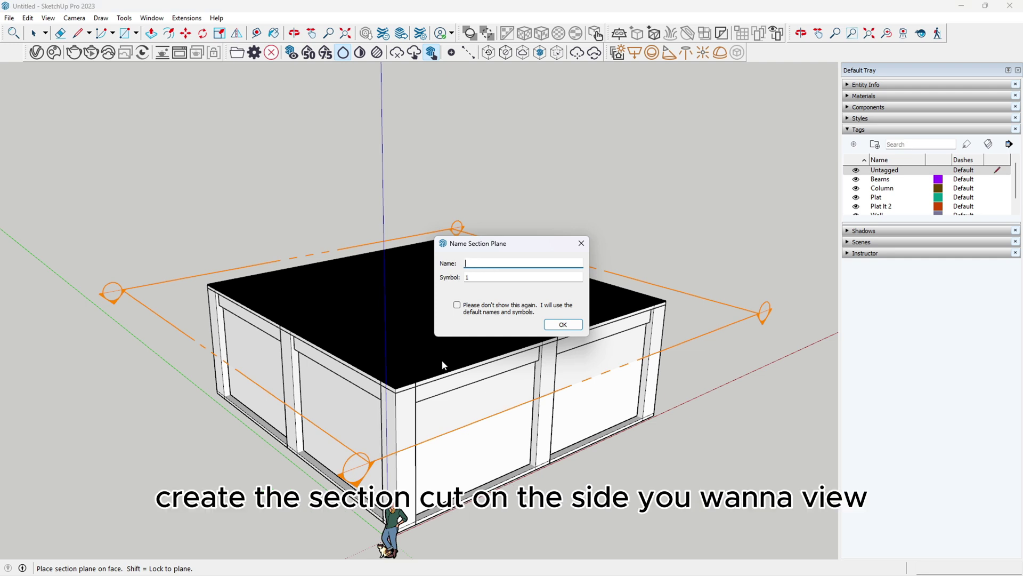
pyautogui.write('Top')
pyautogui.press('Return')
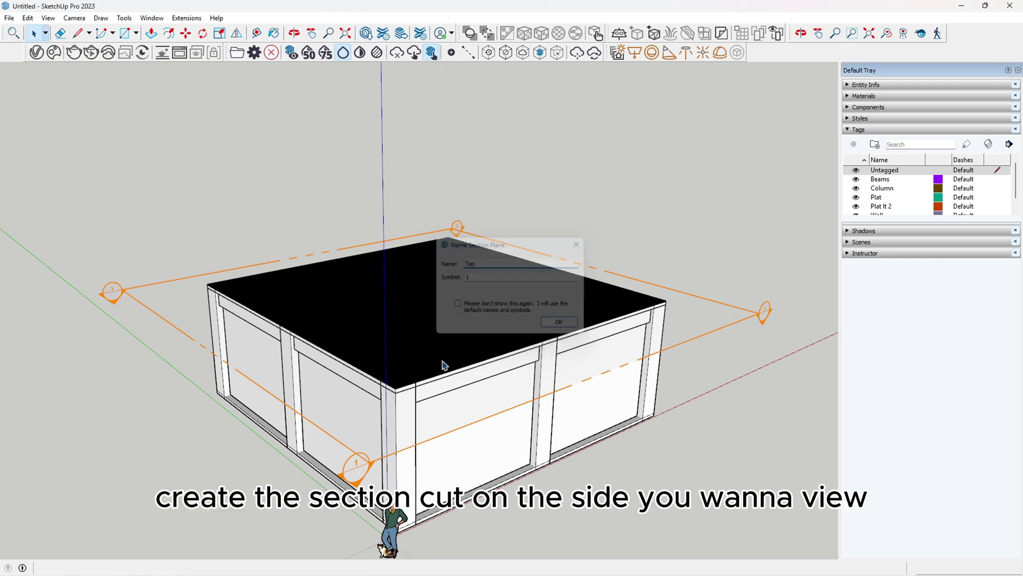
# Toggle the section plane's active cut off and on again.
pyautogui.click(768, 316)
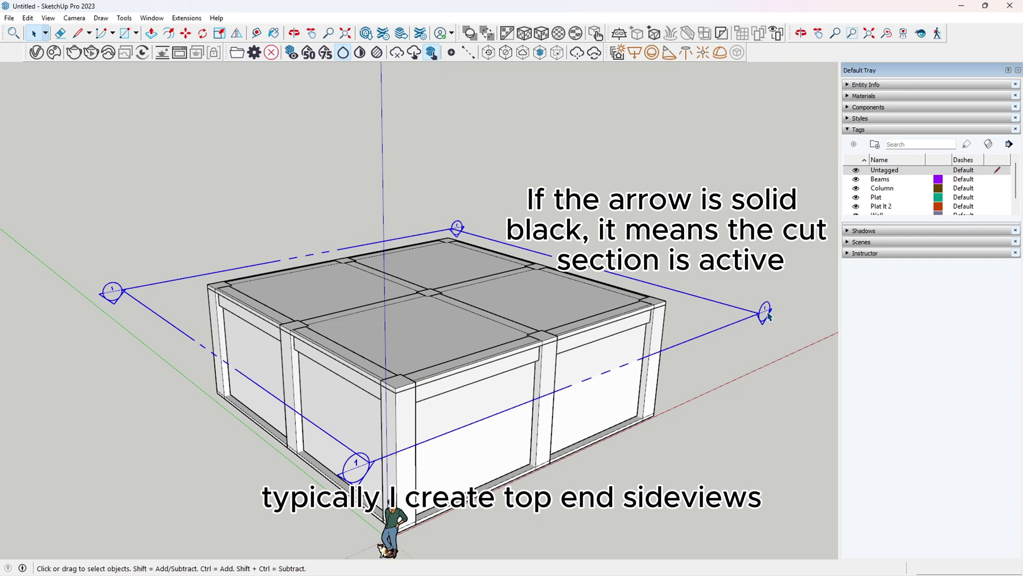
pyautogui.doubleClick(767, 316)
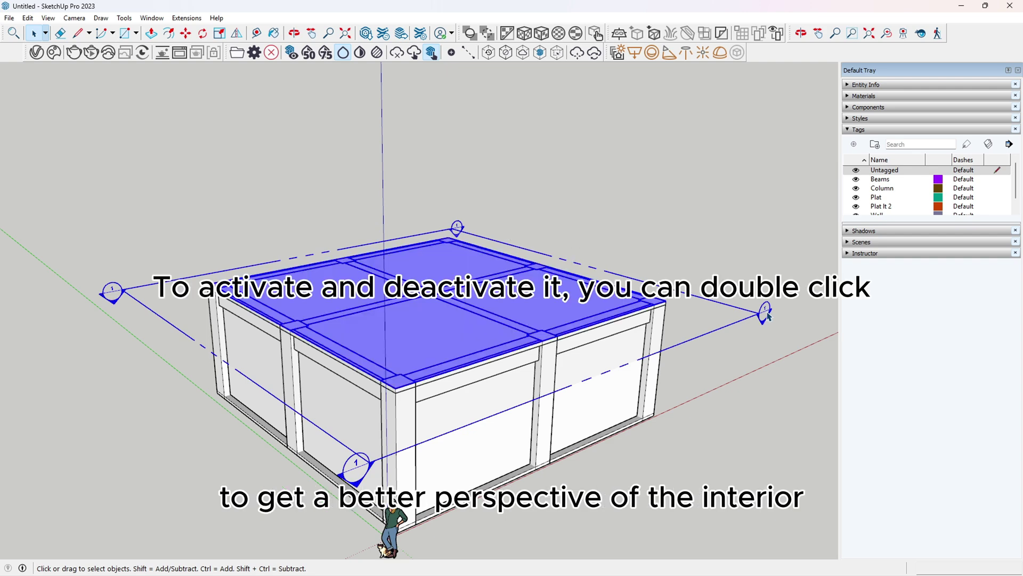
pyautogui.doubleClick(768, 316)
pyautogui.doubleClick(768, 316)
pyautogui.doubleClick(768, 316)
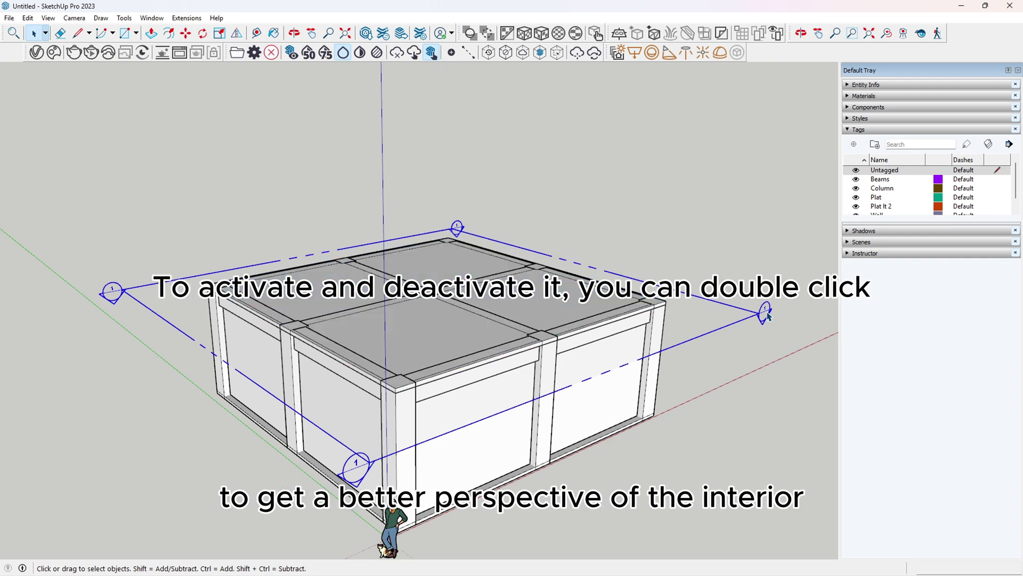
pyautogui.doubleClick(768, 316)
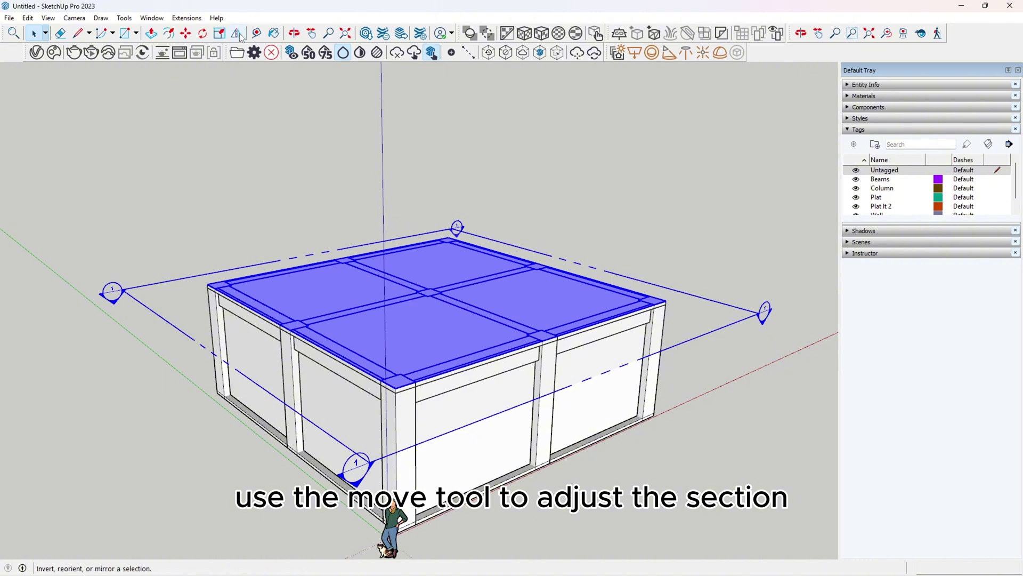
# Move the section plane down about 0.37 m so it cuts through the beams below the roof, and deselect it.
pyautogui.click(186, 34)
pyautogui.click(766, 319)
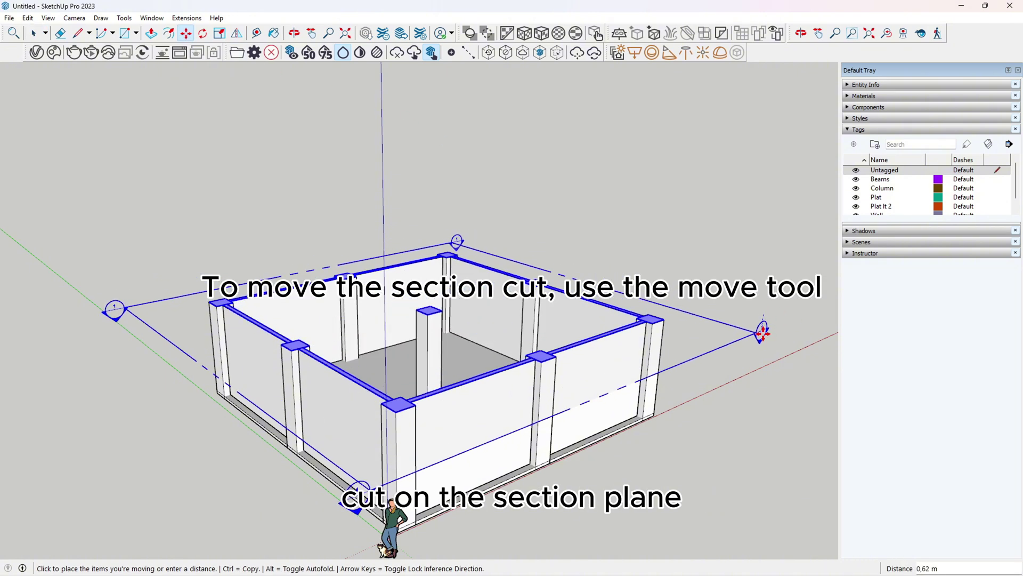
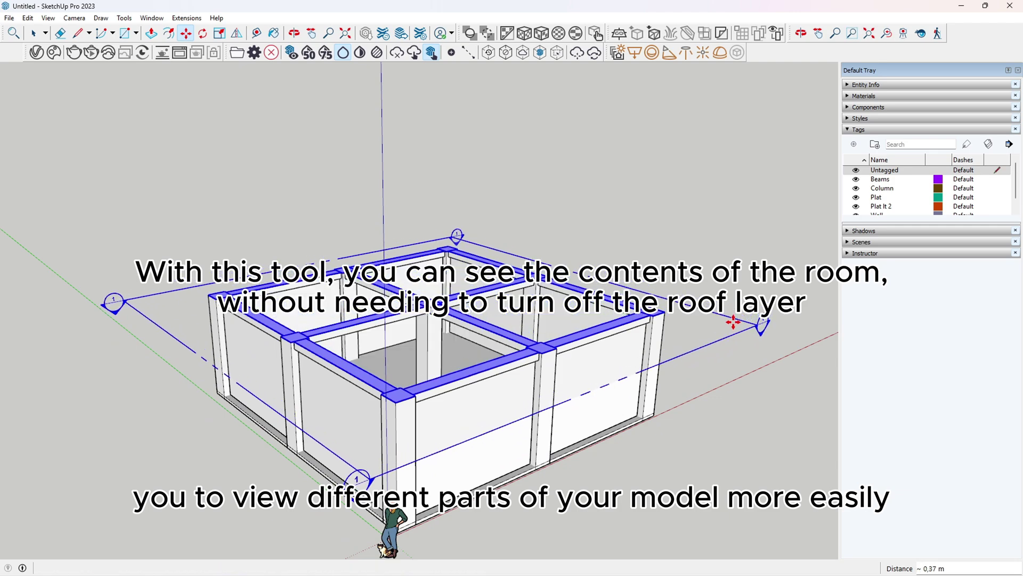
pyautogui.click(734, 322)
pyautogui.moveTo(71, 363); pyautogui.dragTo(308, 366, button='middle')
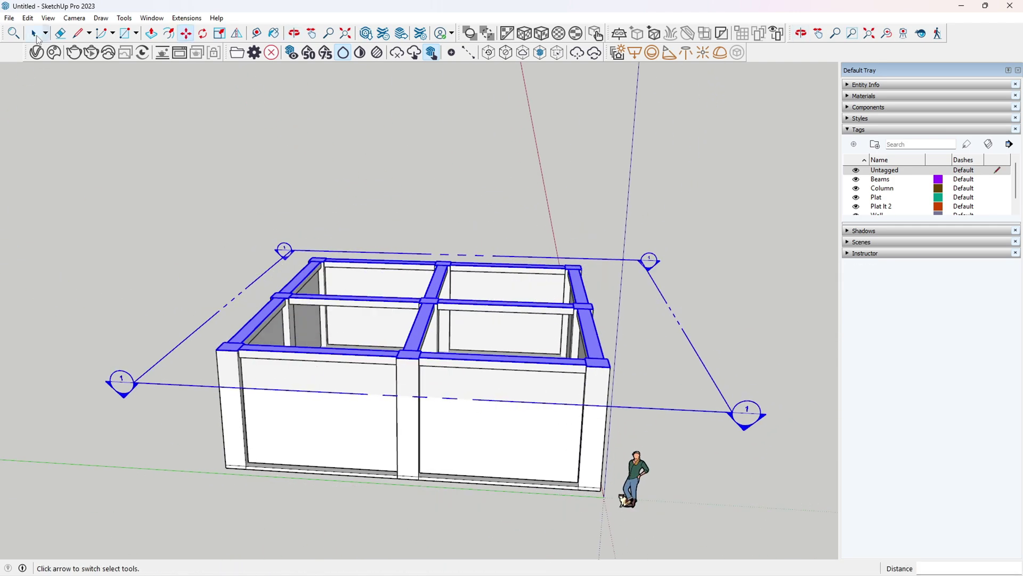
pyautogui.click(36, 38)
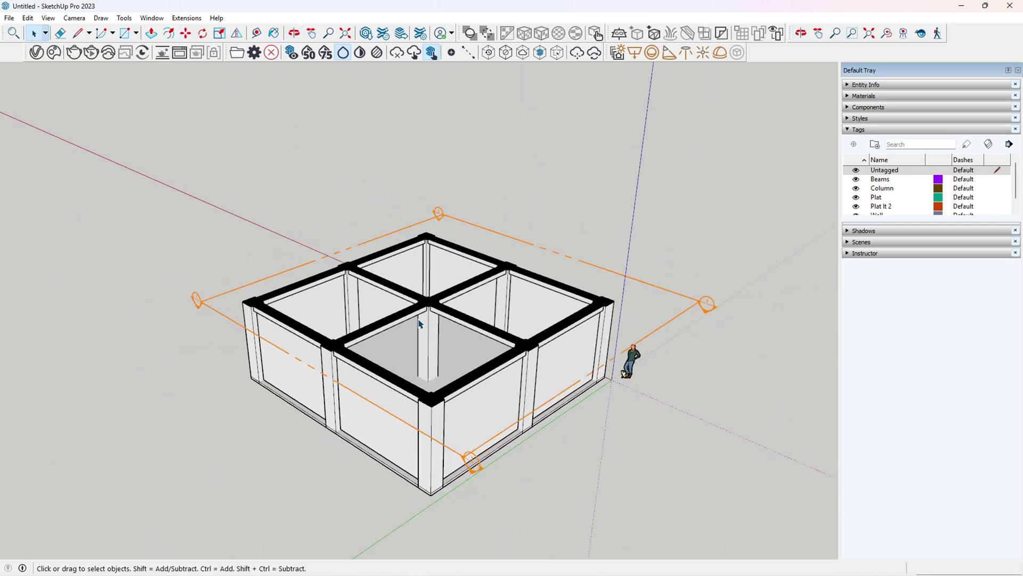
# Place a vertical section plane on the building's side wall face near the green axis and accept its default name.
pyautogui.click(124, 18)
pyautogui.click(160, 292)
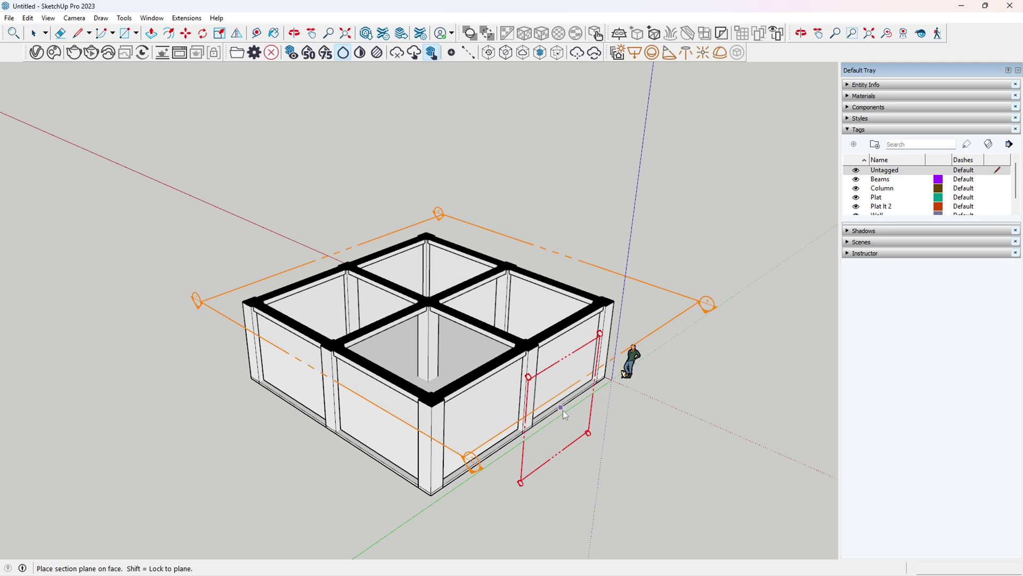
pyautogui.click(563, 410)
pyautogui.press('Return')
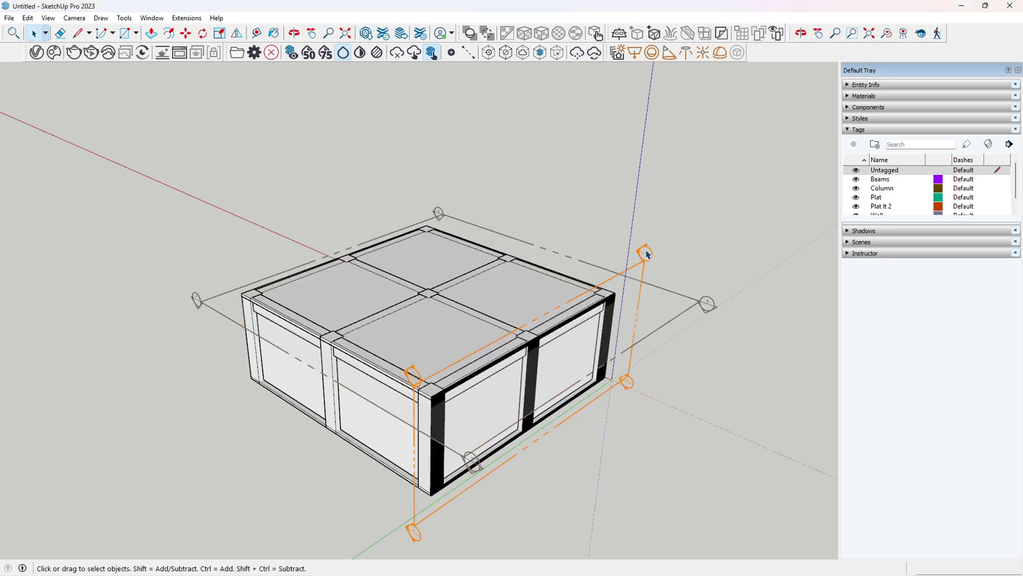
# Move the vertical section plane about 0.45 m inward past the wall and switch the active cut back to the Top section plane.
pyautogui.click(645, 253)
pyautogui.scroll(3, 646, 261)
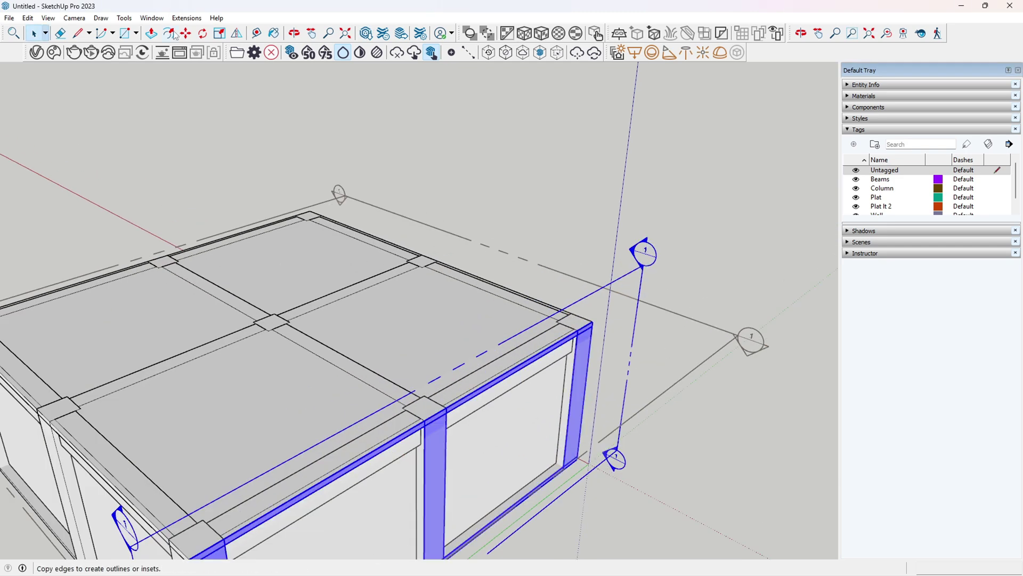
pyautogui.press('m')
pyautogui.click(642, 255)
pyautogui.scroll(-6, 592, 230)
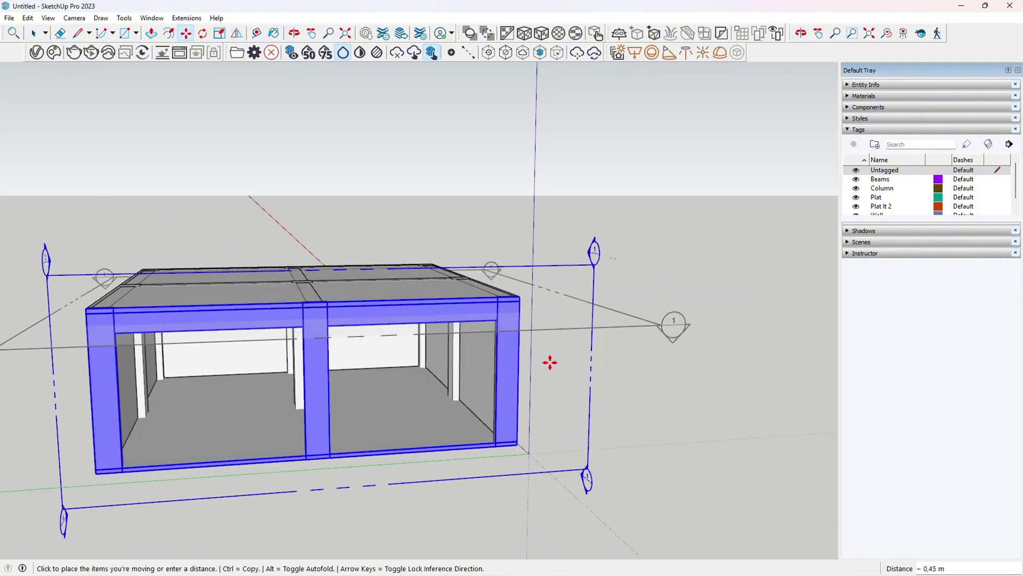
pyautogui.click(569, 391)
pyautogui.moveTo(569, 390); pyautogui.dragTo(458, 469, button='middle')
pyautogui.press('space')
pyautogui.doubleClick(587, 277)
# Add a tag named Door and make it the active tag.
pyautogui.moveTo(587, 277); pyautogui.dragTo(373, 298, button='middle')
pyautogui.click(854, 144)
pyautogui.click(997, 188)
# Draw a 2 by 2.20 m door rectangle on the wall nearest the scale figure, starting on its base edge near the corner column.
pyautogui.scroll(4, 453, 341)
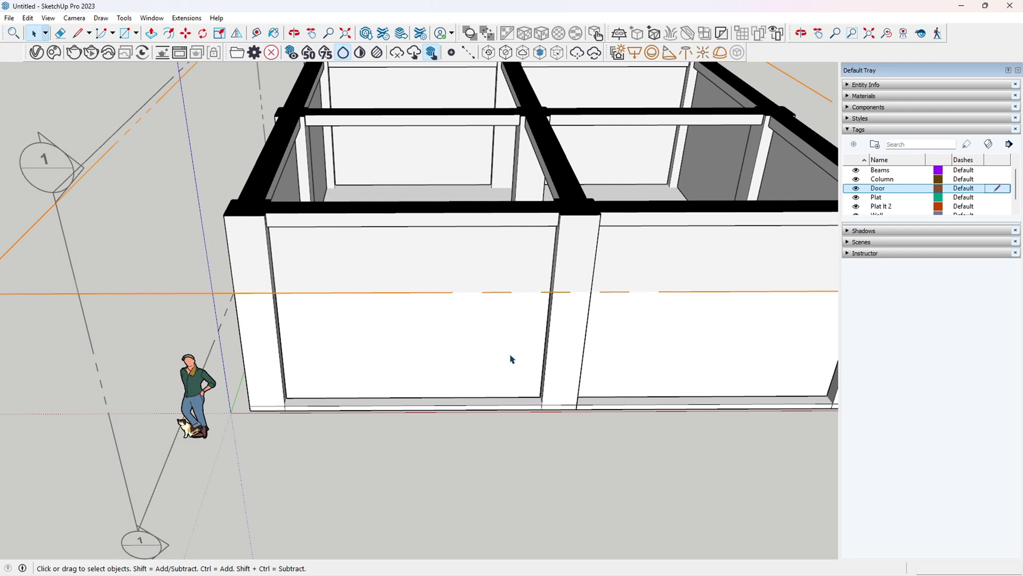
pyautogui.moveTo(512, 357); pyautogui.dragTo(500, 298, button='middle')
pyautogui.scroll(-2, 173, 359)
pyautogui.moveTo(174, 358)
pyautogui.mouseDown(button='middle')
pyautogui.moveTo(727, 331)
pyautogui.moveTo(605, 336)
pyautogui.moveTo(33, 184)
pyautogui.mouseUp(button='middle')
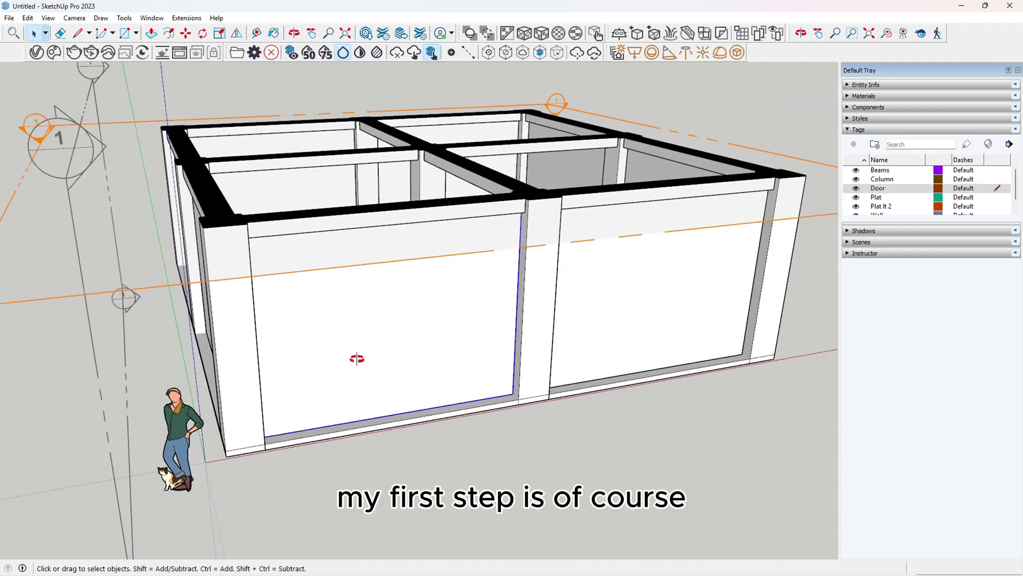
pyautogui.moveTo(354, 358); pyautogui.dragTo(139, 402, button='middle')
pyautogui.scroll(5, 160, 395)
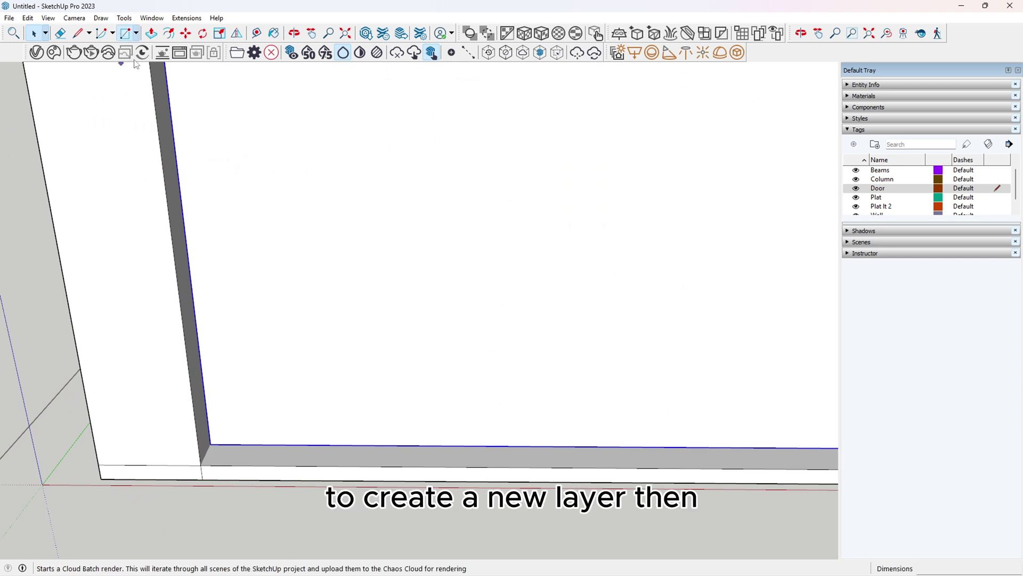
pyautogui.press('r')
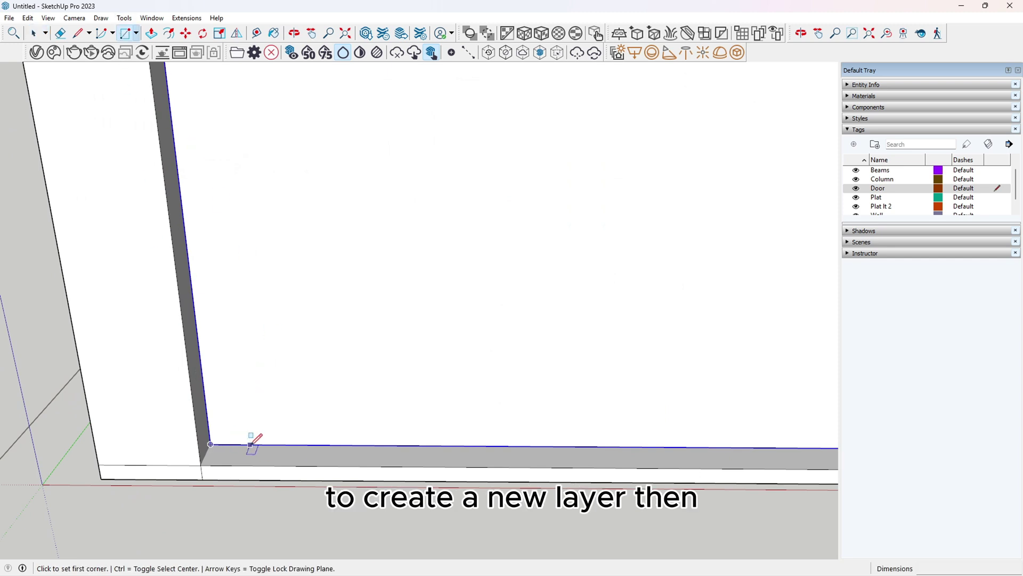
pyautogui.click(251, 444)
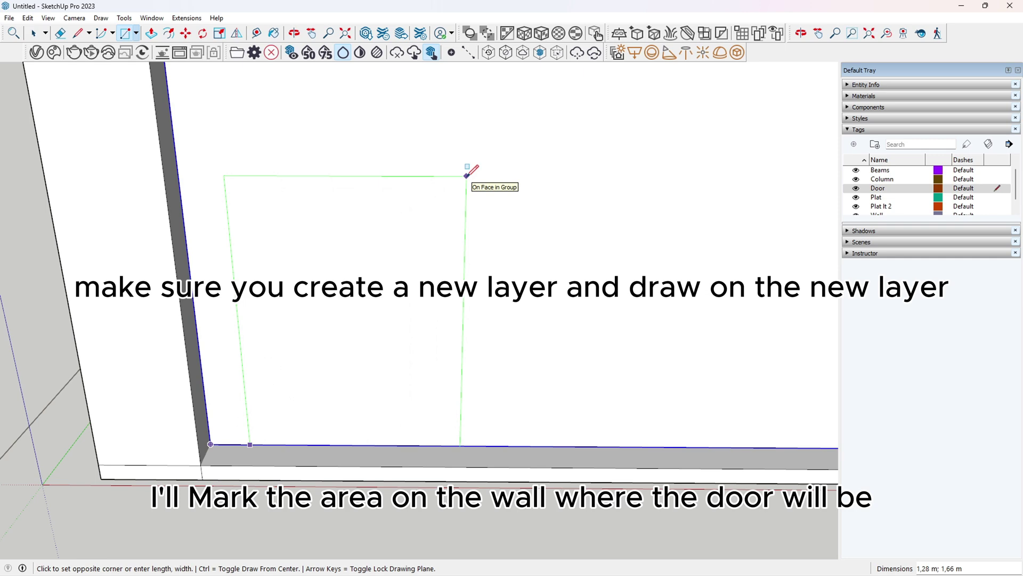
pyautogui.write('2')
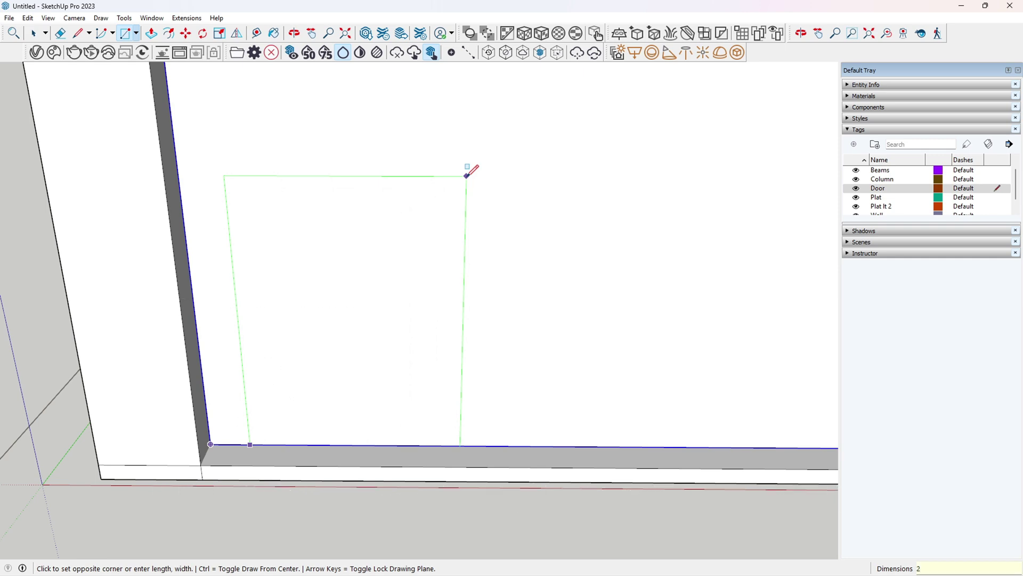
pyautogui.write(';2,20')
pyautogui.press('Return')
# Make Wall the active tag.
pyautogui.scroll(-5, 470, 169)
pyautogui.moveTo(446, 300); pyautogui.dragTo(368, 300, button='middle')
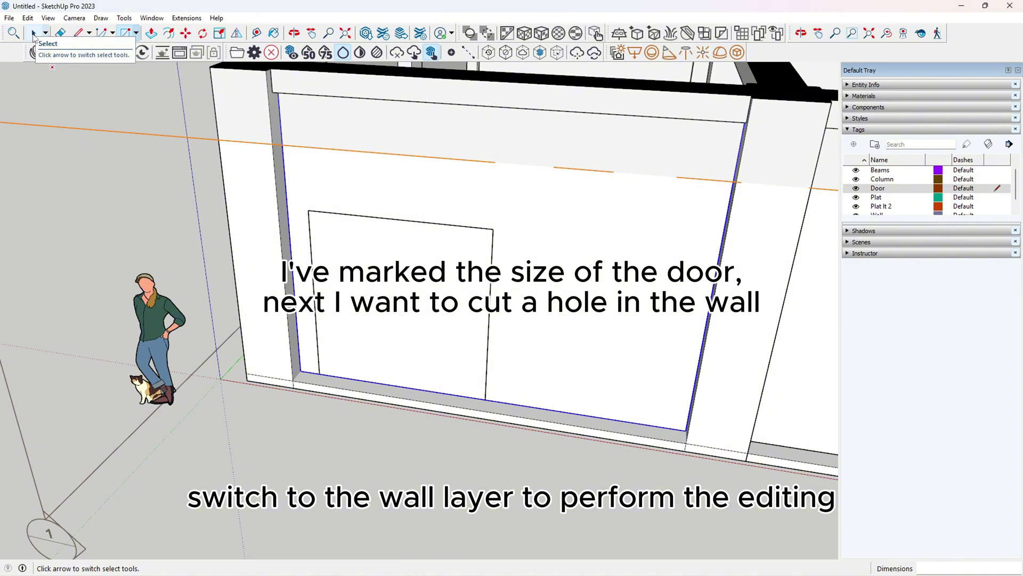
pyautogui.click(34, 33)
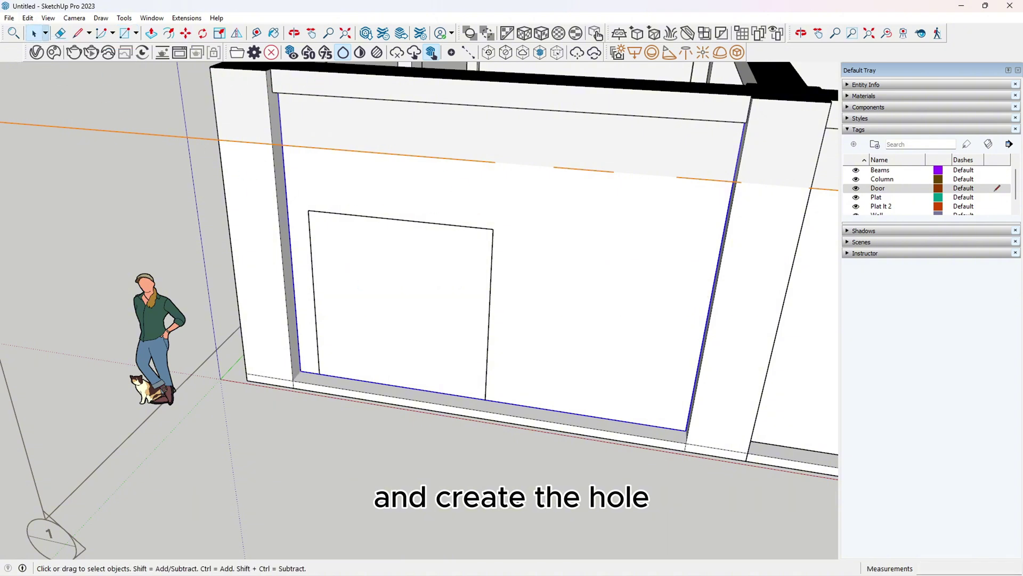
pyautogui.scroll(-1, 981, 197)
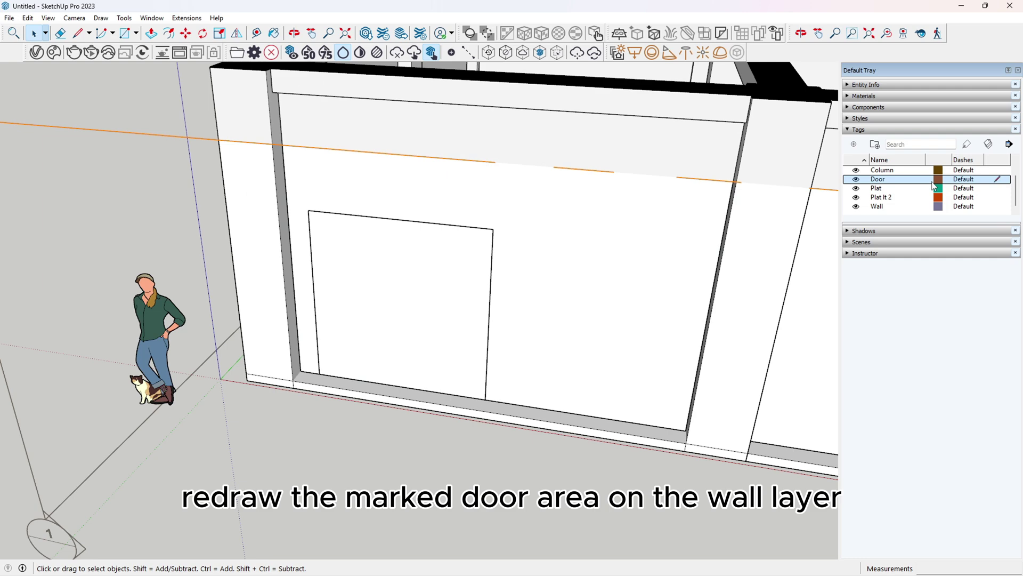
pyautogui.click(994, 181)
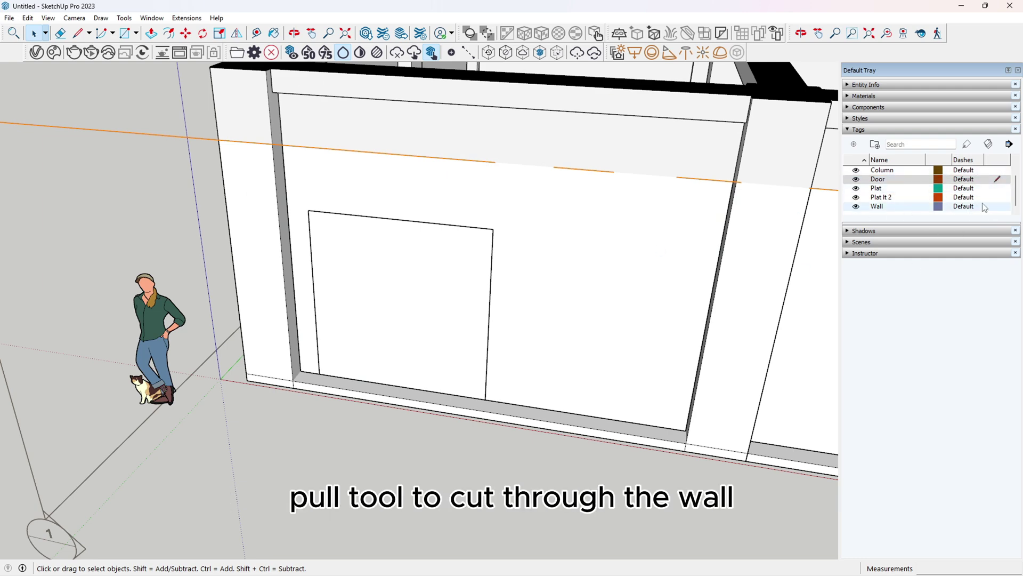
pyautogui.click(1003, 208)
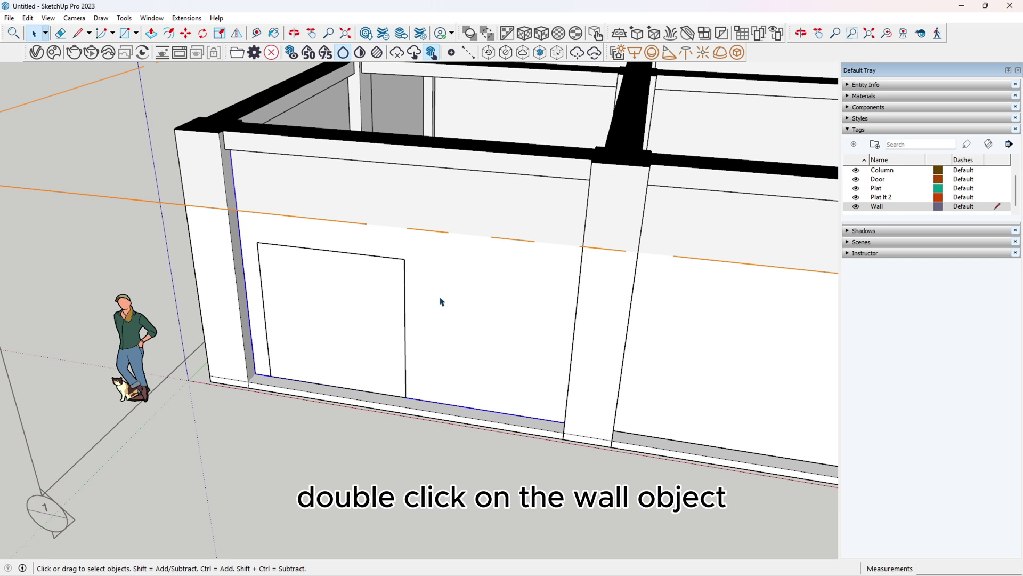
pyautogui.doubleClick(442, 302)
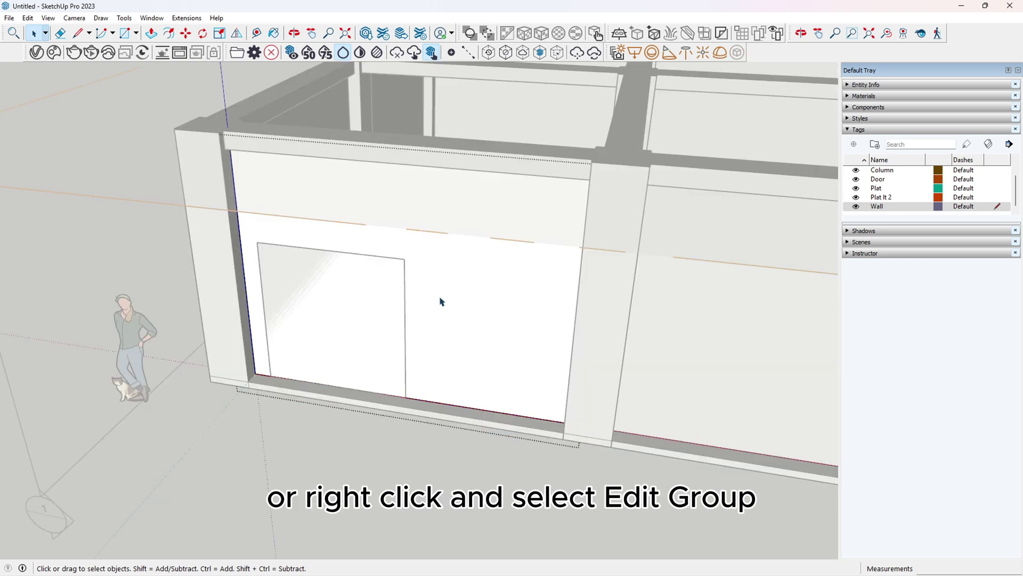
pyautogui.click(369, 478)
pyautogui.rightClick(447, 304)
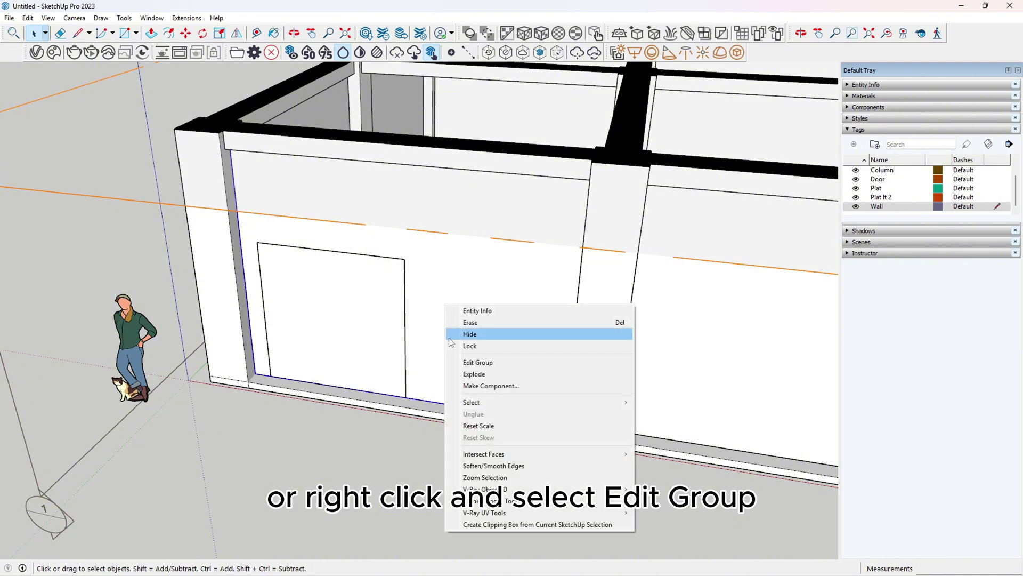
pyautogui.click(477, 363)
pyautogui.click(282, 473)
# Open the wall group for editing and redraw the door rectangle on its face, corner to corner over the marked outline.
pyautogui.doubleClick(440, 339)
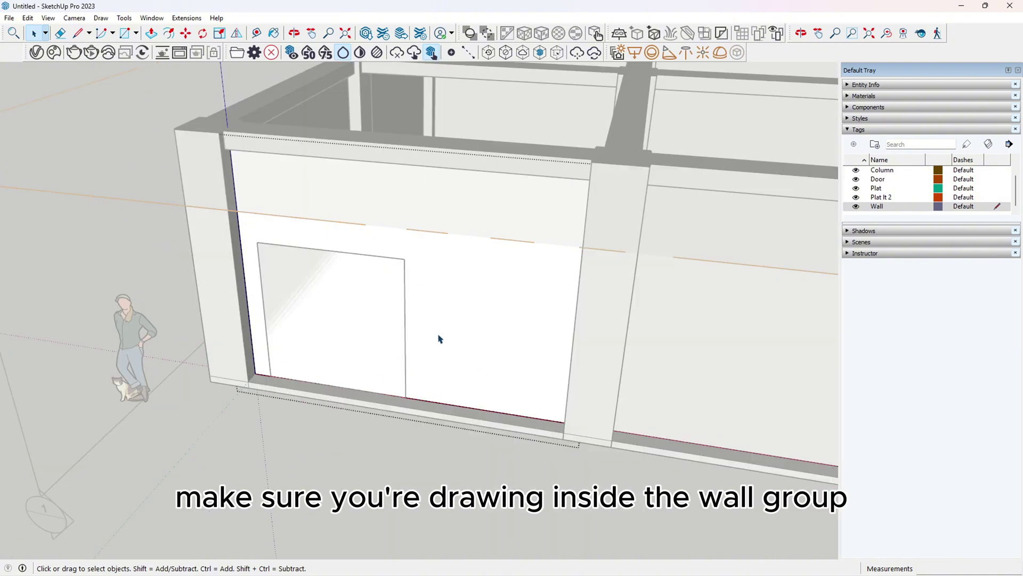
pyautogui.scroll(5, 293, 313)
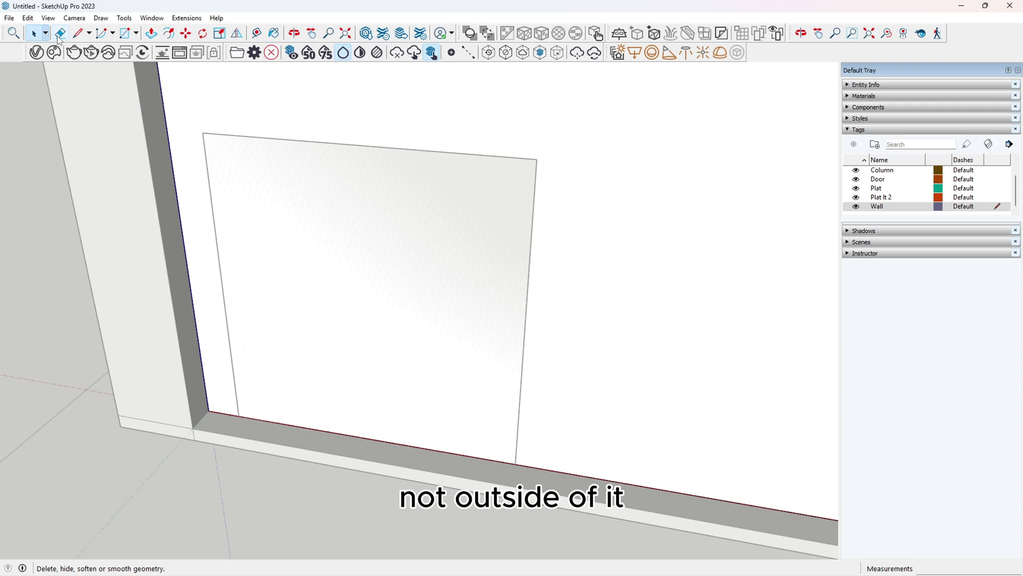
pyautogui.click(124, 33)
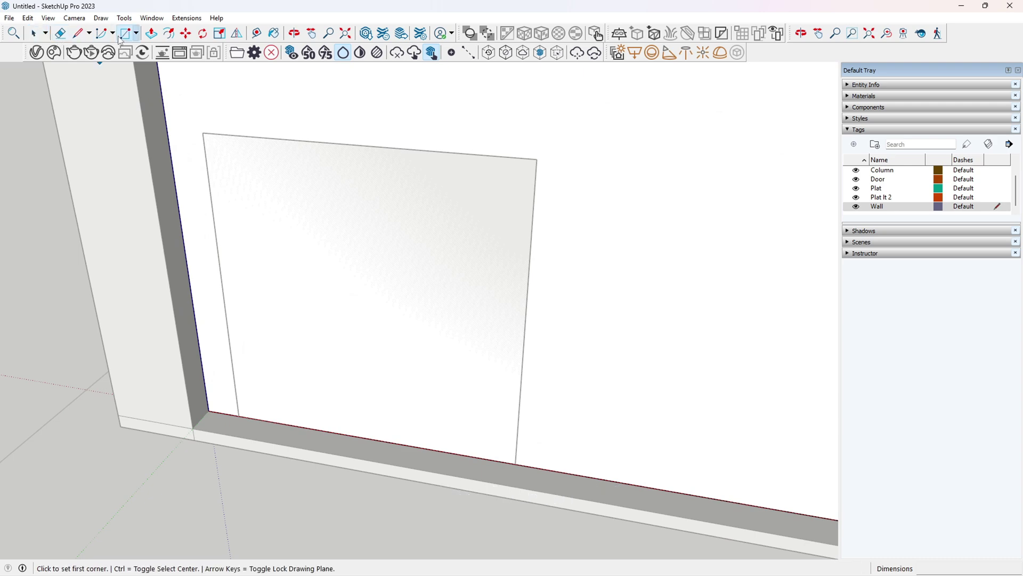
pyautogui.click(203, 132)
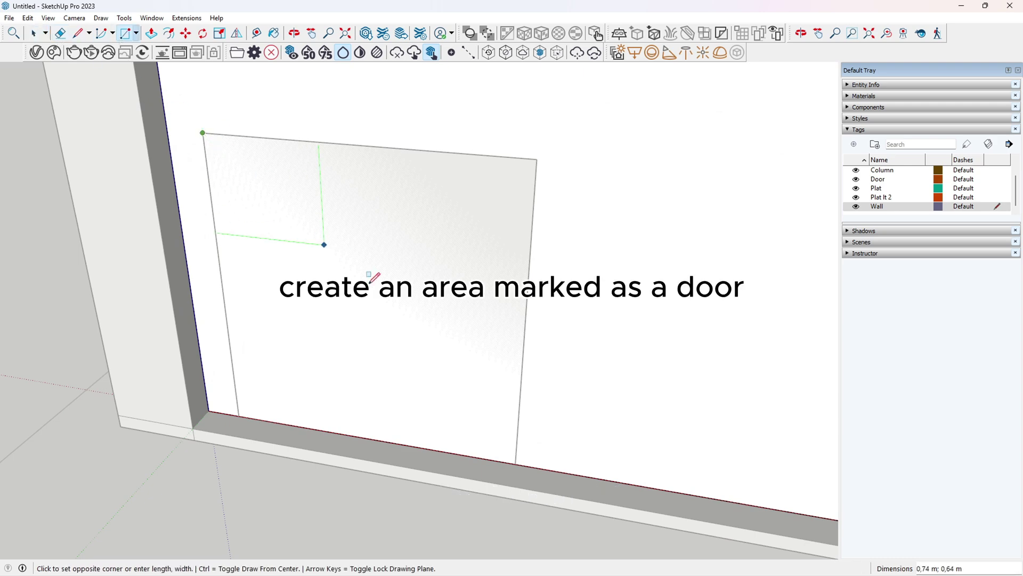
pyautogui.click(516, 463)
pyautogui.scroll(-5, 176, 379)
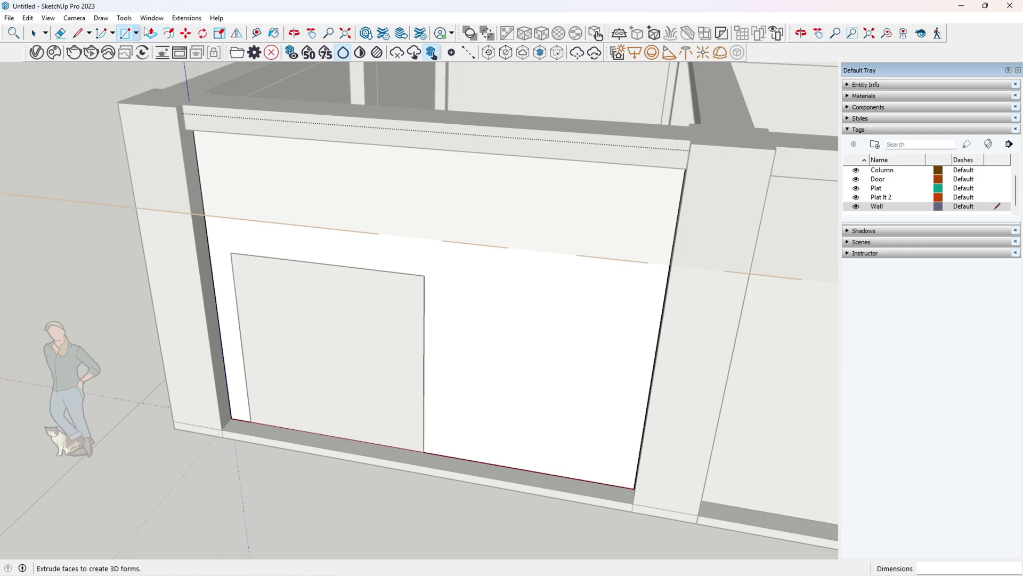
# Push the rectangle 0.15 m through to the wall's inner face to cut the door hole, and close the wall group.
pyautogui.click(150, 34)
pyautogui.click(312, 360)
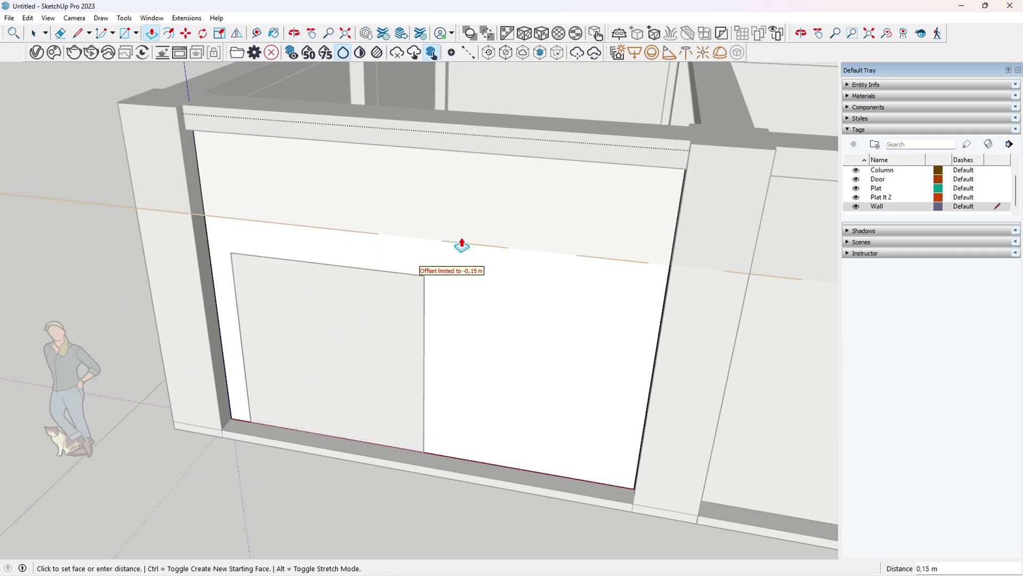
pyautogui.moveTo(462, 245); pyautogui.dragTo(389, 371, button='middle')
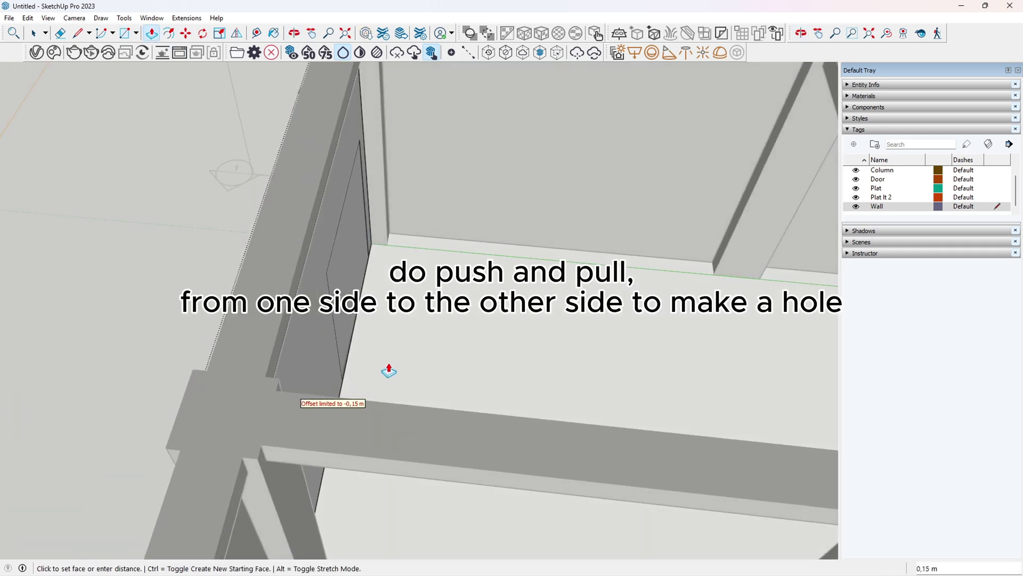
pyautogui.click(313, 354)
pyautogui.moveTo(204, 356); pyautogui.dragTo(213, 213, button='middle')
pyautogui.click(34, 34)
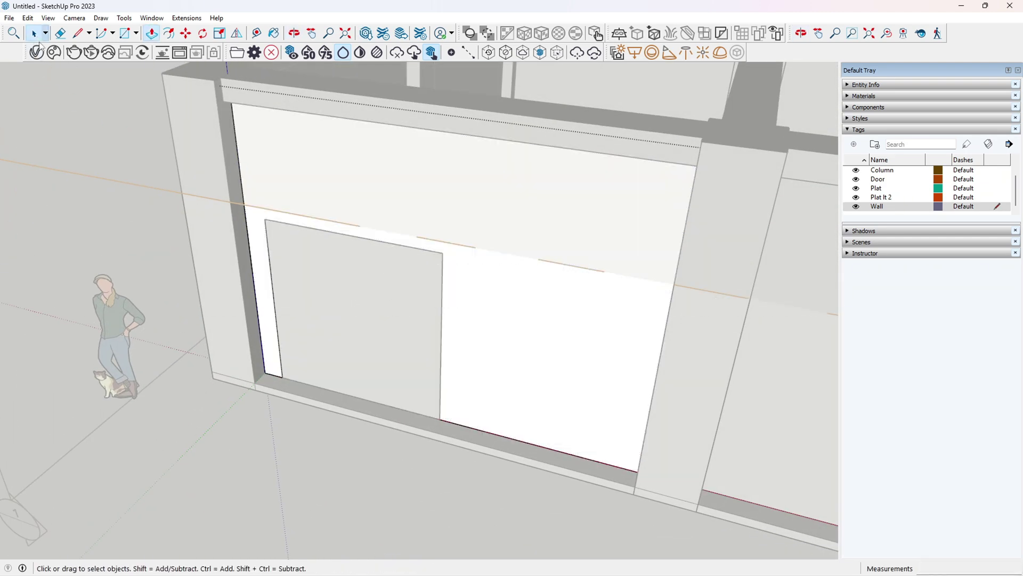
pyautogui.click(59, 106)
# Toggle the visibility of the Door and Wall tags to check the opening, and make Door the active tag.
pyautogui.click(855, 180)
pyautogui.click(856, 179)
pyautogui.click(856, 206)
pyautogui.click(856, 206)
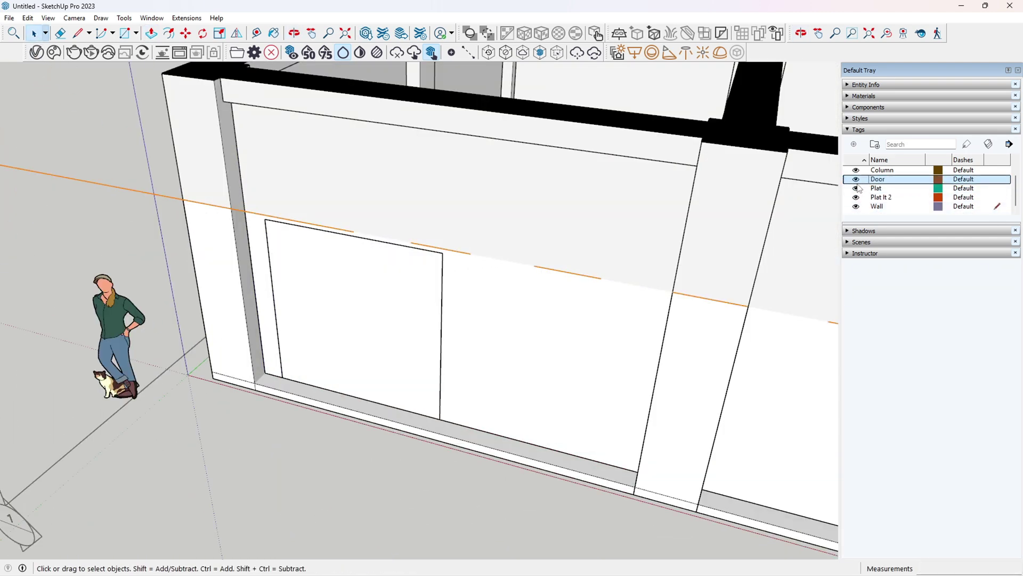
pyautogui.click(857, 179)
pyautogui.click(998, 179)
# Extrude the door rectangle 0.15 m to the wall's inner face.
pyautogui.press('p')
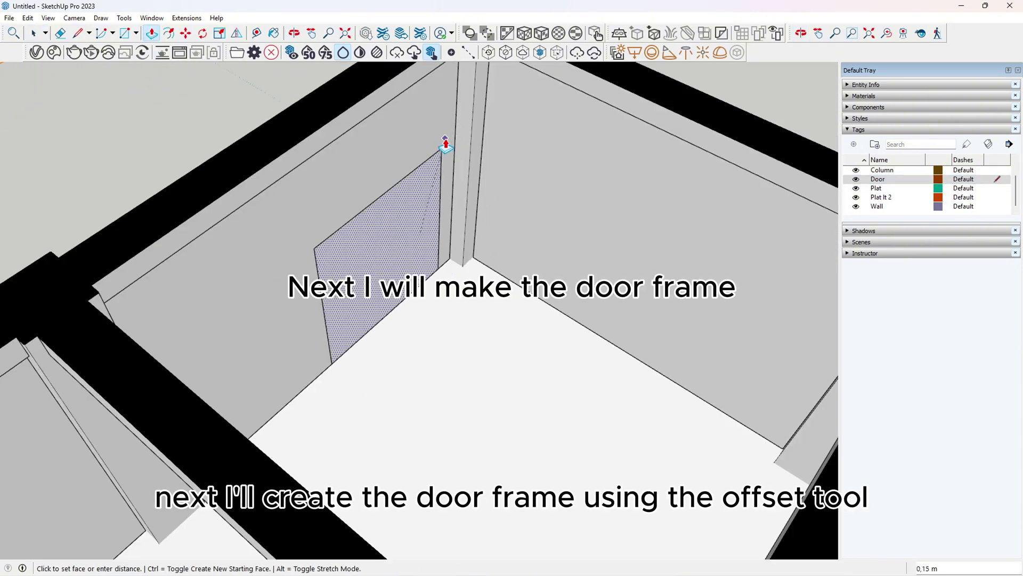
pyautogui.click(445, 145)
pyautogui.moveTo(253, 169); pyautogui.dragTo(475, 203, button='middle')
pyautogui.scroll(3, 496, 256)
pyautogui.moveTo(533, 299); pyautogui.dragTo(630, 268, button='middle')
pyautogui.scroll(4, 735, 194)
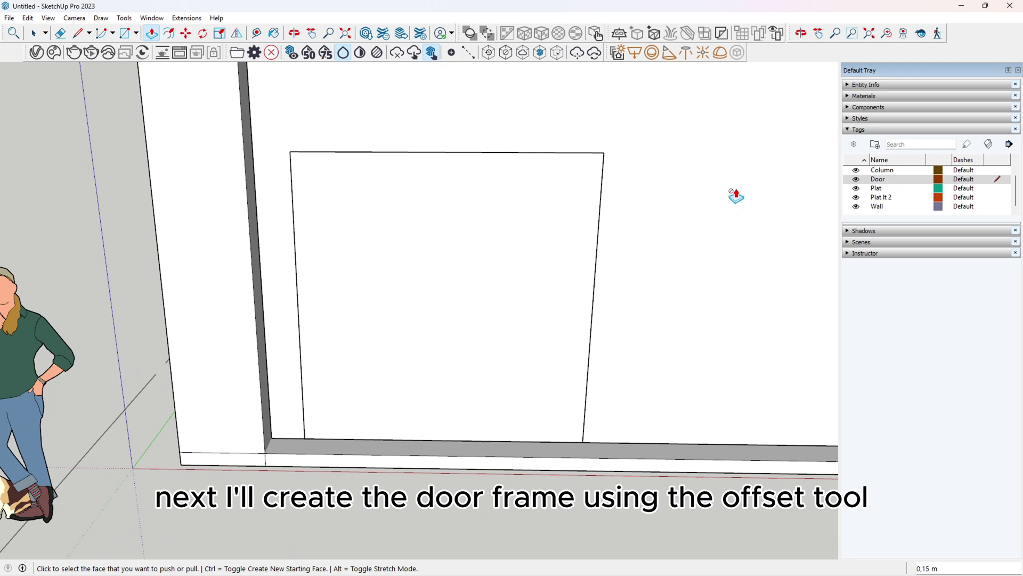
# Offset the door face's outline inward by 5 cm for the frame.
pyautogui.click(169, 33)
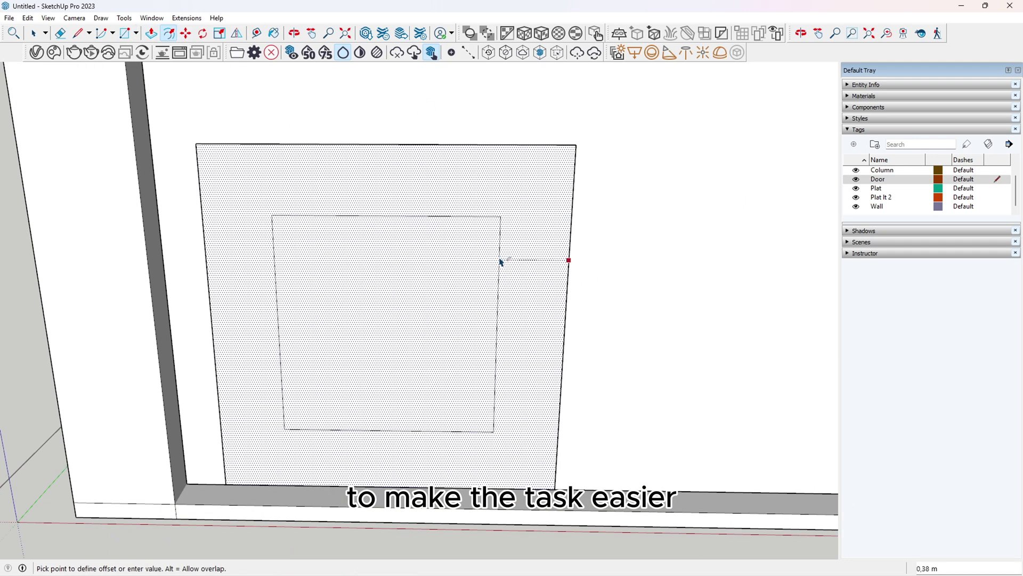
pyautogui.write('5')
pyautogui.press('Return')
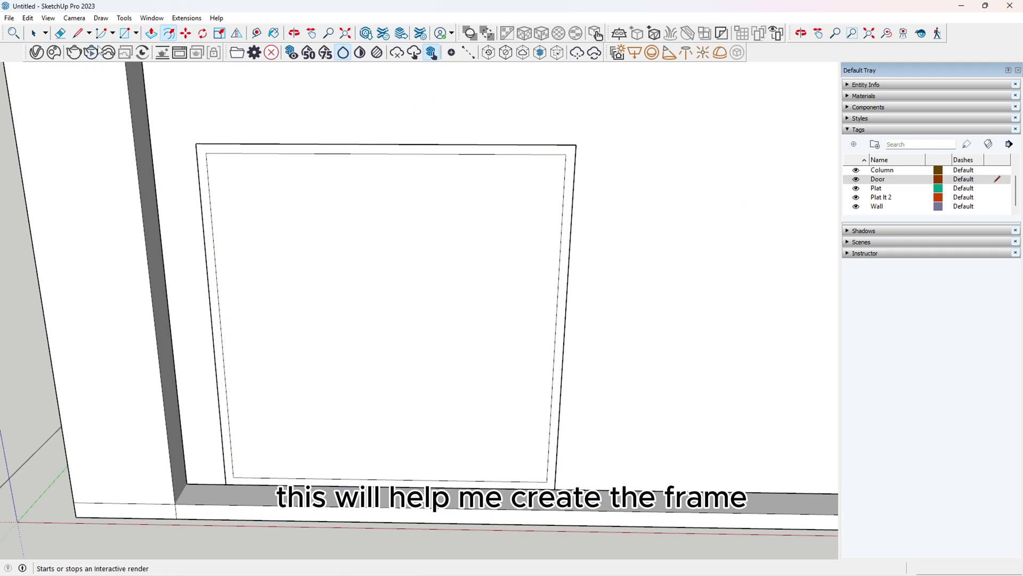
# Extend the inner frame lines down to the door's base and erase the horizontal offset edge above the floor.
pyautogui.click(78, 34)
pyautogui.scroll(4, 233, 478)
pyautogui.click(216, 445)
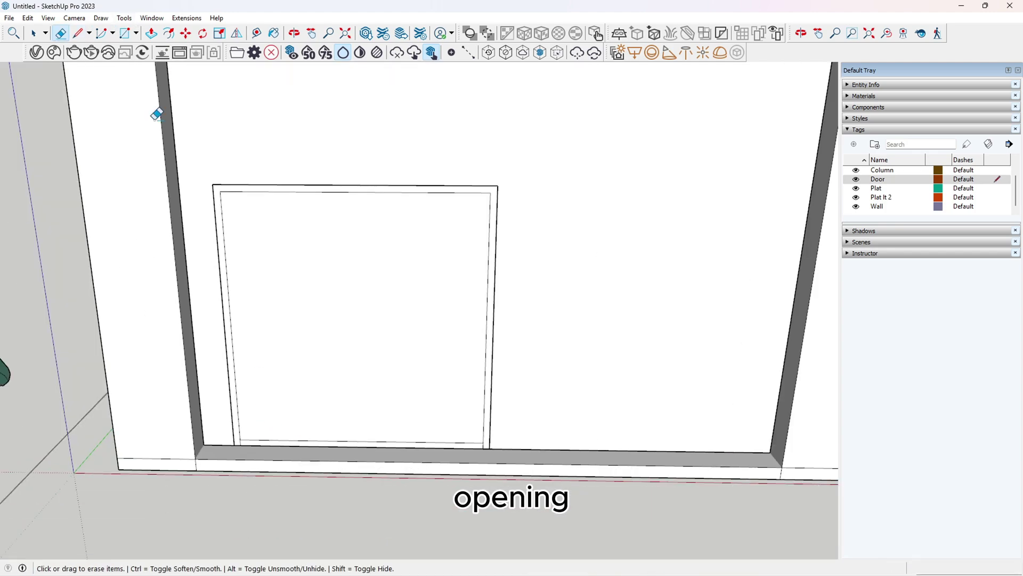
pyautogui.scroll(2, 397, 392)
pyautogui.click(362, 461)
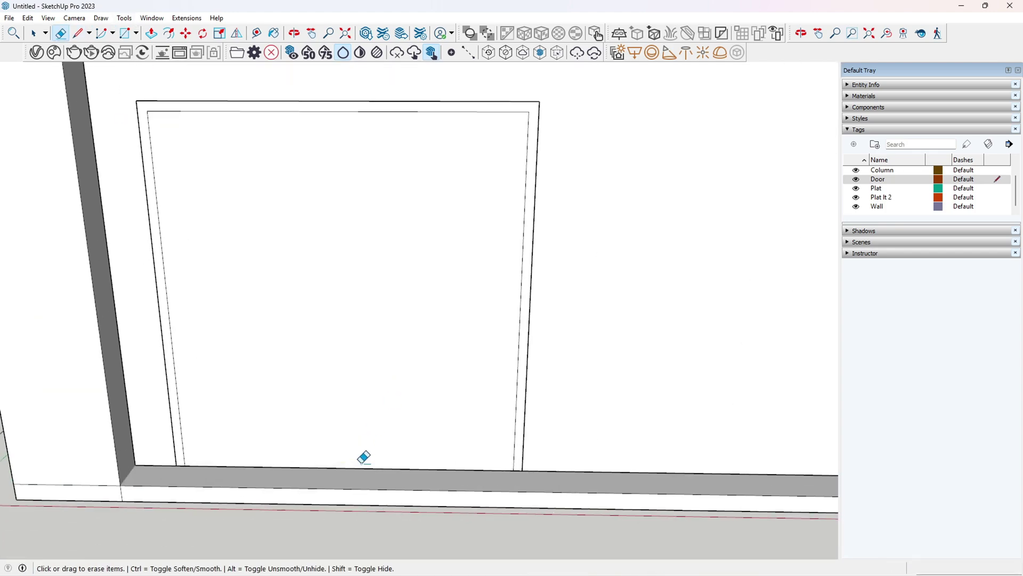
# Push the door's inner face 0.15 m through to the back, leaving only the hollow frame.
pyautogui.click(151, 34)
pyautogui.moveTo(473, 212); pyautogui.dragTo(292, 430, button='middle')
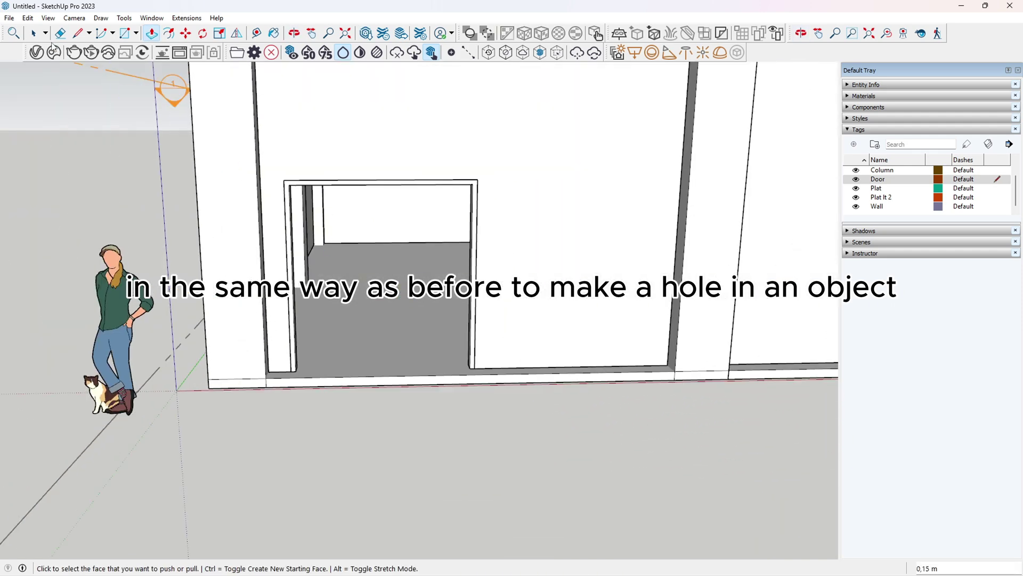
# Group all the geometry of the hollow door frame.
pyautogui.moveTo(446, 441); pyautogui.dragTo(343, 335, button='middle')
pyautogui.scroll(3, 253, 318)
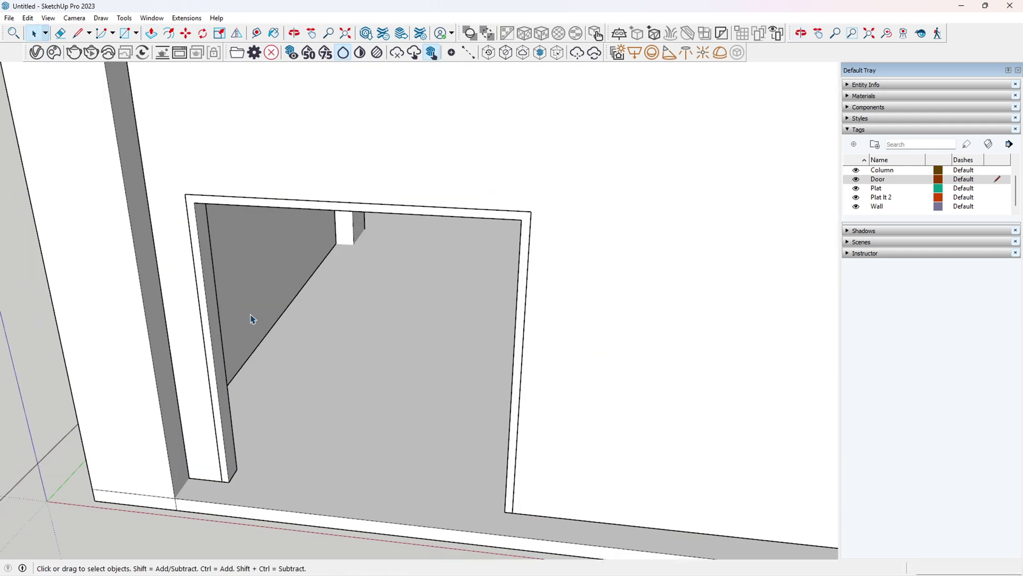
pyautogui.rightClick(215, 336)
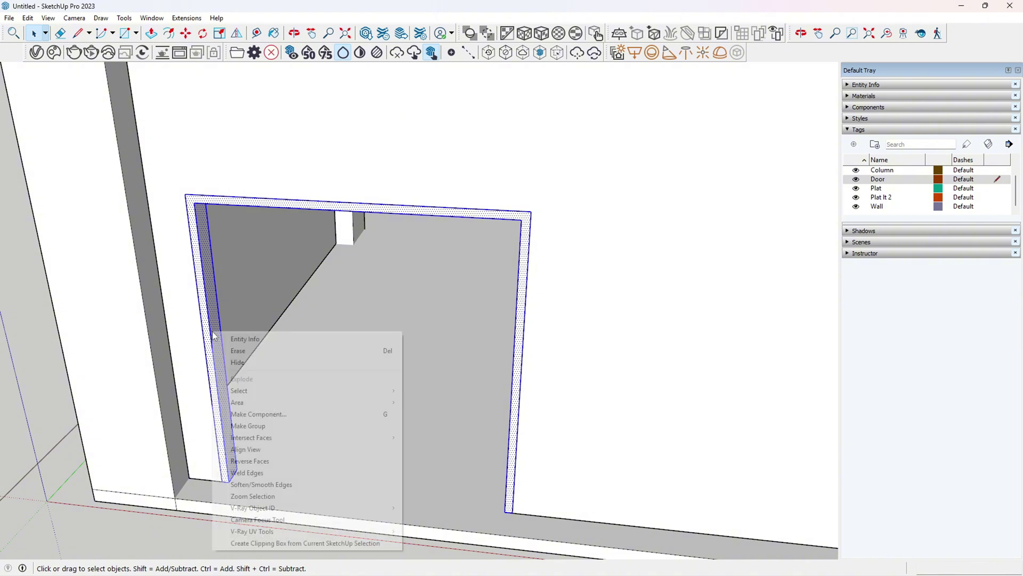
pyautogui.click(277, 428)
pyautogui.scroll(-4, 339, 487)
pyautogui.moveTo(236, 457); pyautogui.dragTo(284, 443, button='middle')
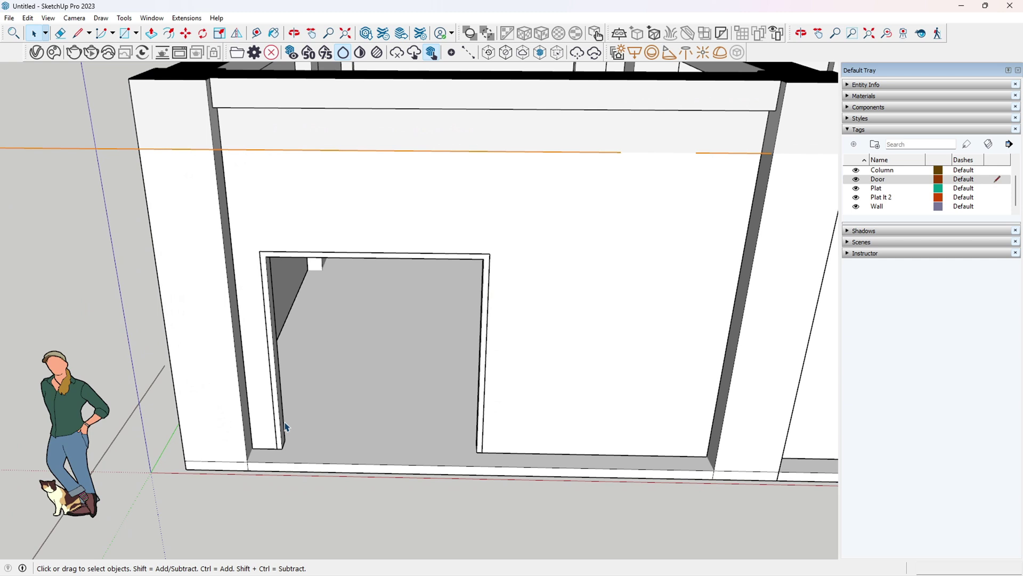
# Draw a door leaf rectangle from the frame's top inner midpoint to its lower-left inner corner and extrude it 0.05 m.
pyautogui.scroll(3, 315, 407)
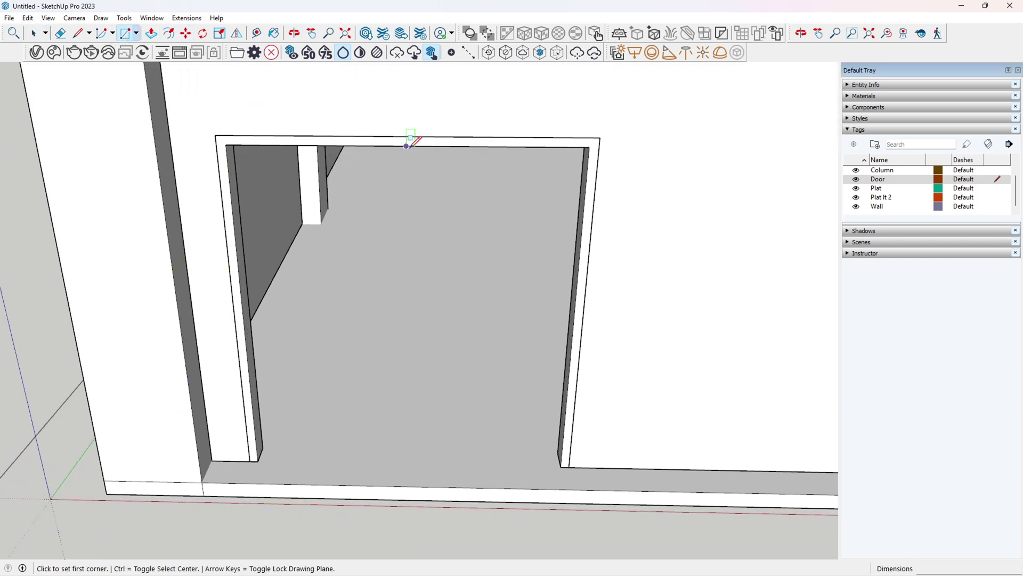
pyautogui.click(258, 461)
pyautogui.scroll(-5, 457, 342)
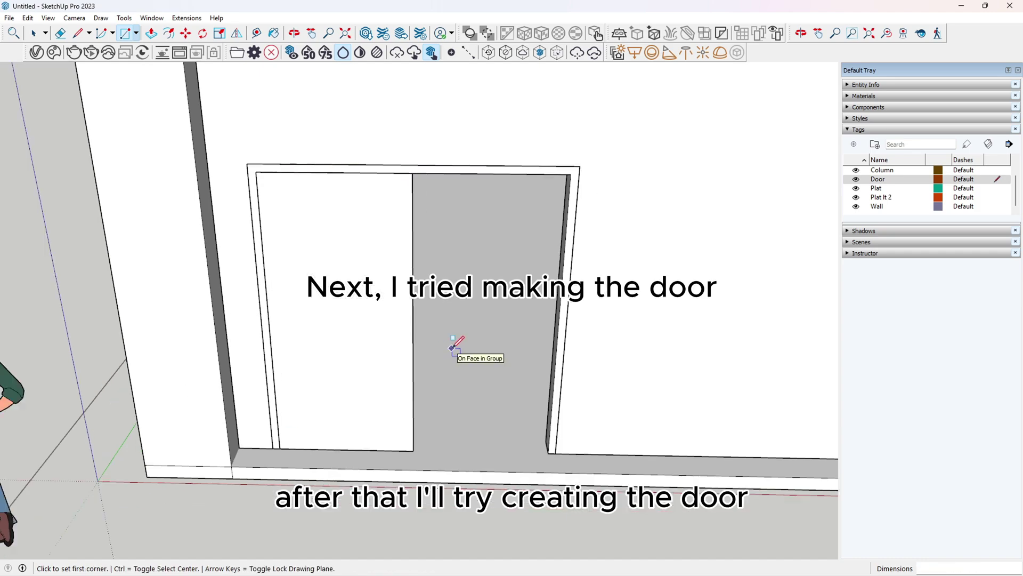
pyautogui.moveTo(628, 282); pyautogui.dragTo(176, 320, button='middle')
pyautogui.scroll(5, 288, 240)
pyautogui.moveTo(480, 299); pyautogui.dragTo(320, 241, button='middle')
pyautogui.press('p')
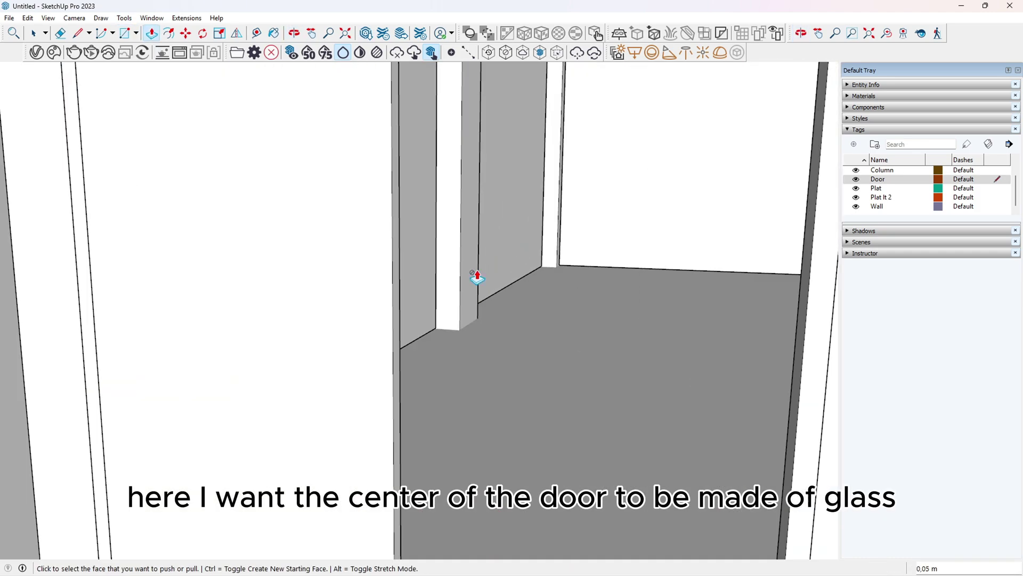
pyautogui.scroll(-4, 478, 277)
pyautogui.moveTo(477, 277)
pyautogui.mouseDown(button='middle')
pyautogui.moveTo(504, 340)
pyautogui.moveTo(482, 348)
pyautogui.moveTo(307, 320)
pyautogui.moveTo(366, 310)
pyautogui.moveTo(477, 258)
pyautogui.mouseUp(button='middle')
pyautogui.scroll(-1, 427, 354)
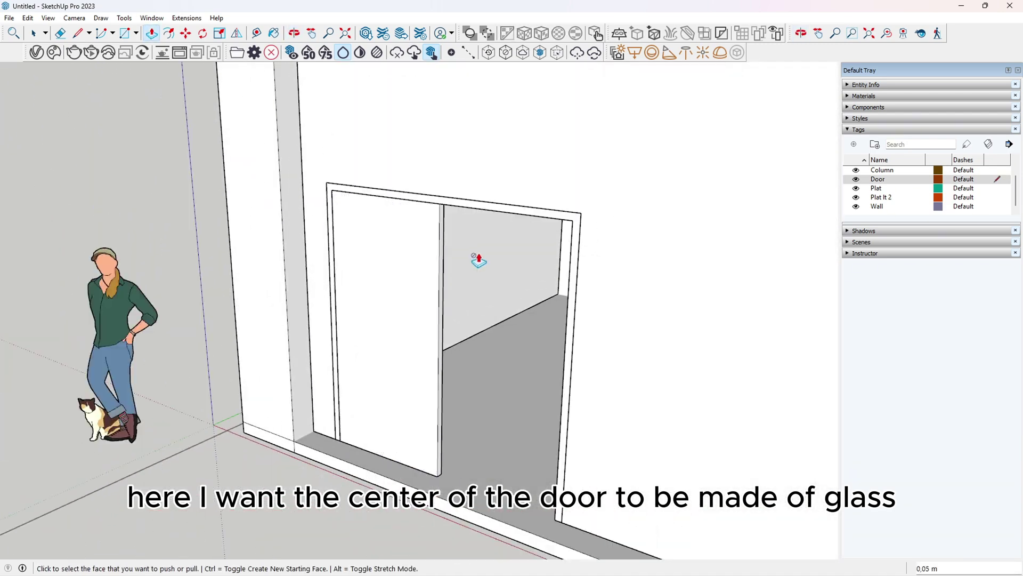
pyautogui.scroll(2, 452, 295)
pyautogui.press('r')
pyautogui.press('f')
pyautogui.click(496, 294)
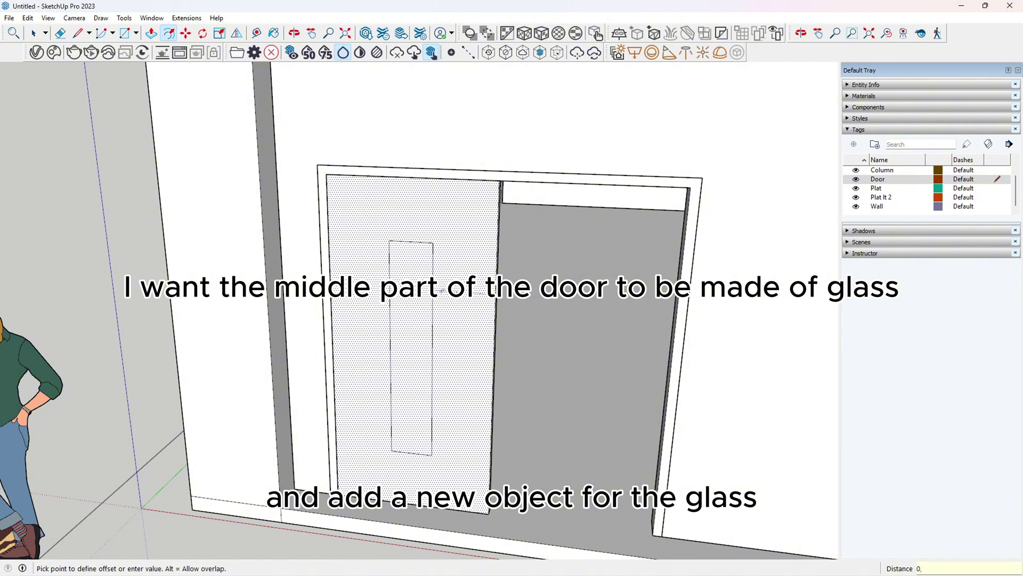
pyautogui.press('Return')
pyautogui.moveTo(439, 319); pyautogui.dragTo(474, 319, button='middle')
pyautogui.hotkey('ctrl', 'z')
pyautogui.click(499, 323)
pyautogui.click(455, 322)
pyautogui.hotkey('ctrl', 'z')
# Offset the door leaf's outline inward by 0.2 m and push the inner face 0.05 m through to open the middle.
pyautogui.click(499, 331)
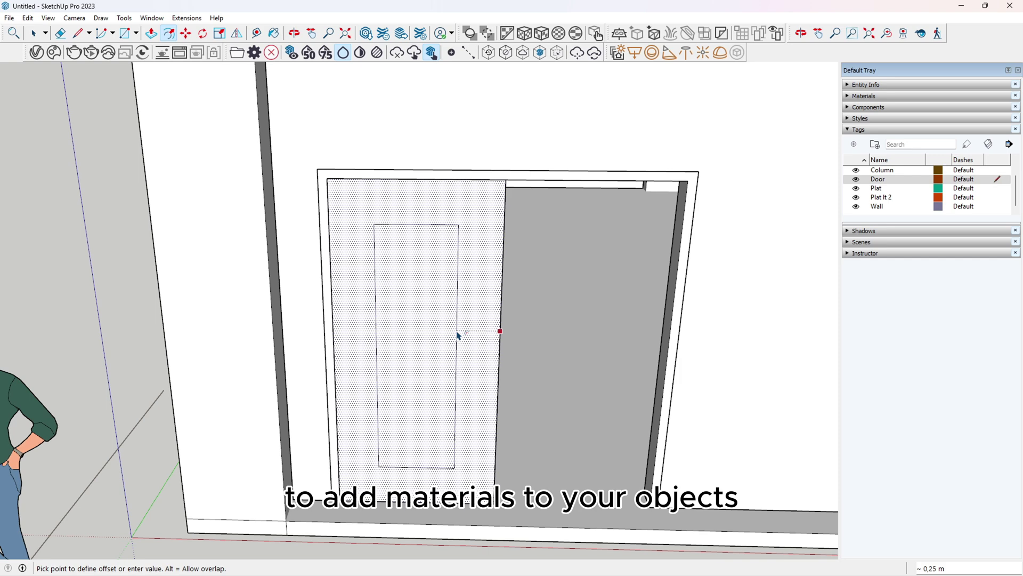
pyautogui.write('0,2')
pyautogui.press('Return')
pyautogui.click(147, 37)
pyautogui.moveTo(484, 330); pyautogui.dragTo(410, 335, button='middle')
pyautogui.click(424, 341)
pyautogui.click(475, 322)
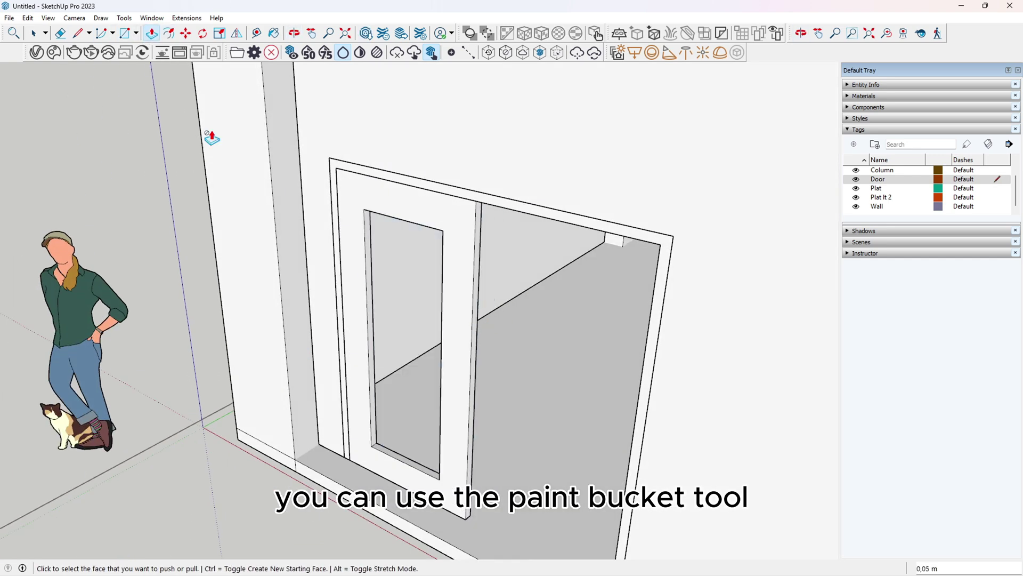
# Group all the geometry of the door leaf.
pyautogui.tripleClick(349, 241)
pyautogui.rightClick(350, 241)
pyautogui.click(385, 335)
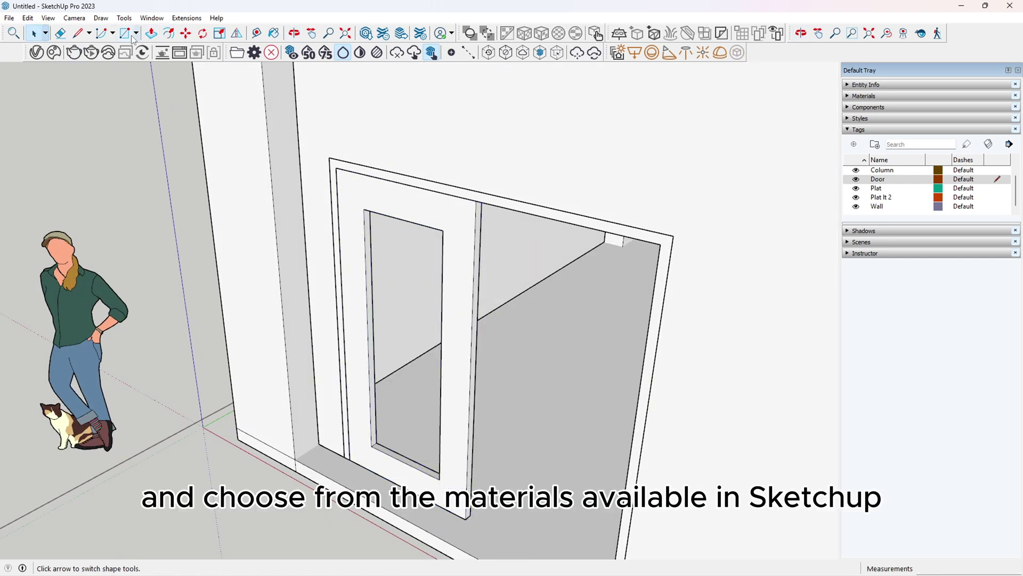
# Draw a rectangle filling the door leaf's opening, corner to corner, for the glass.
pyautogui.click(364, 208)
pyautogui.scroll(3, 444, 480)
pyautogui.click(443, 480)
pyautogui.scroll(-2, 383, 453)
# Extrude the glass rectangle into a thin pane and group it.
pyautogui.click(151, 34)
pyautogui.click(392, 261)
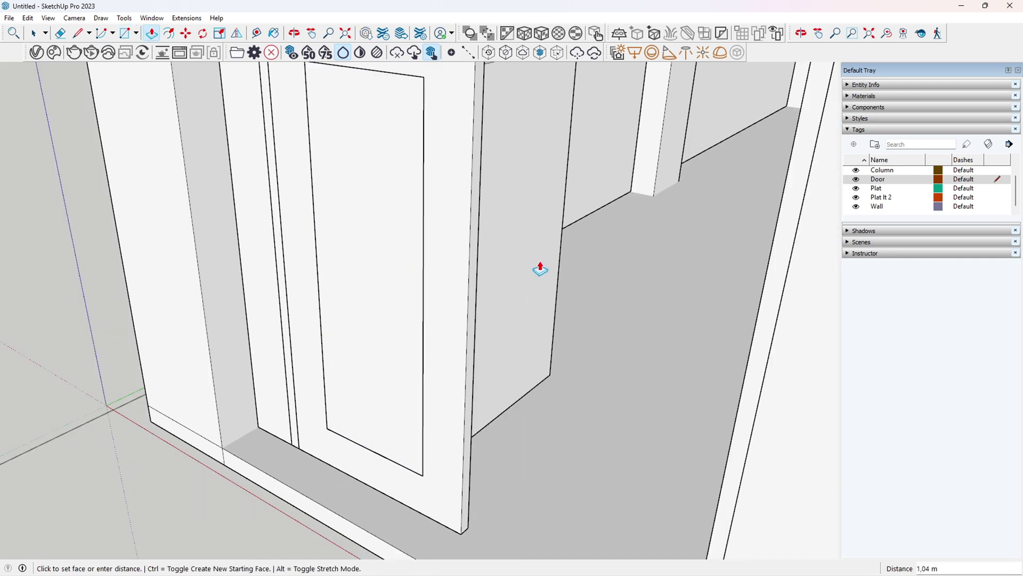
pyautogui.moveTo(539, 268); pyautogui.dragTo(488, 307, button='middle')
pyautogui.rightClick(365, 204)
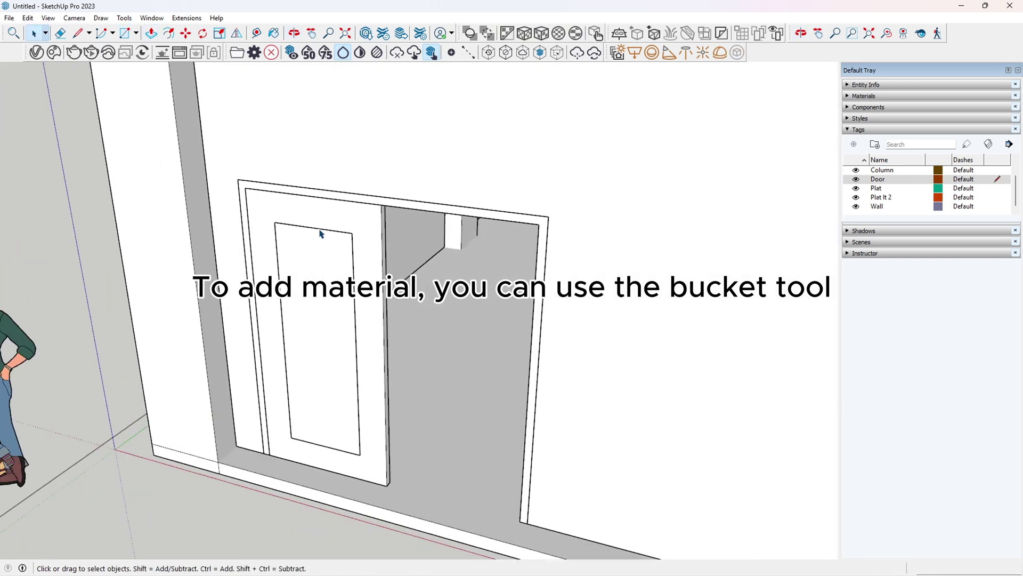
# Paint the pane with Translucent Glass Blue from the Glass and Mirrors materials.
pyautogui.press('b')
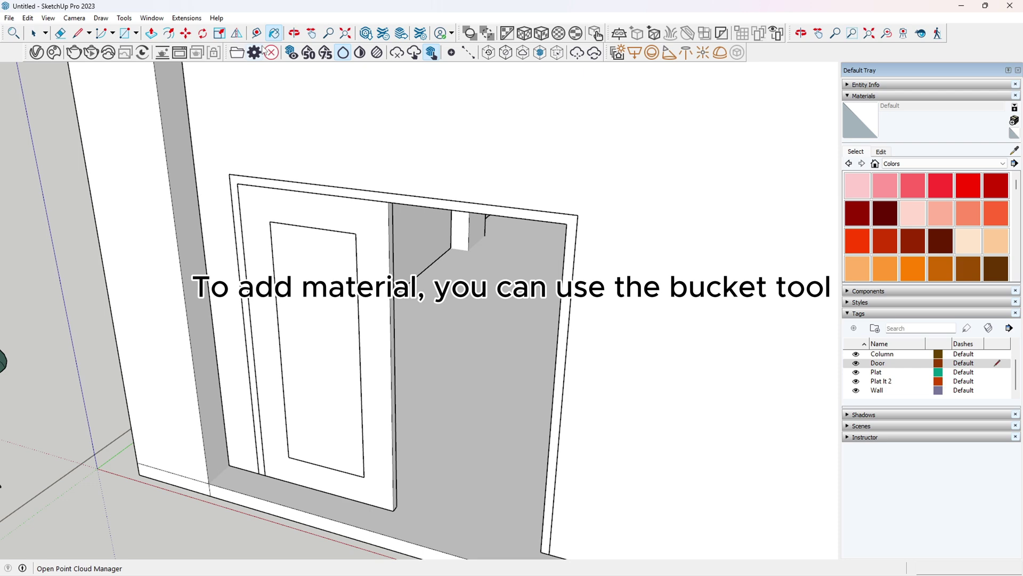
pyautogui.click(926, 244)
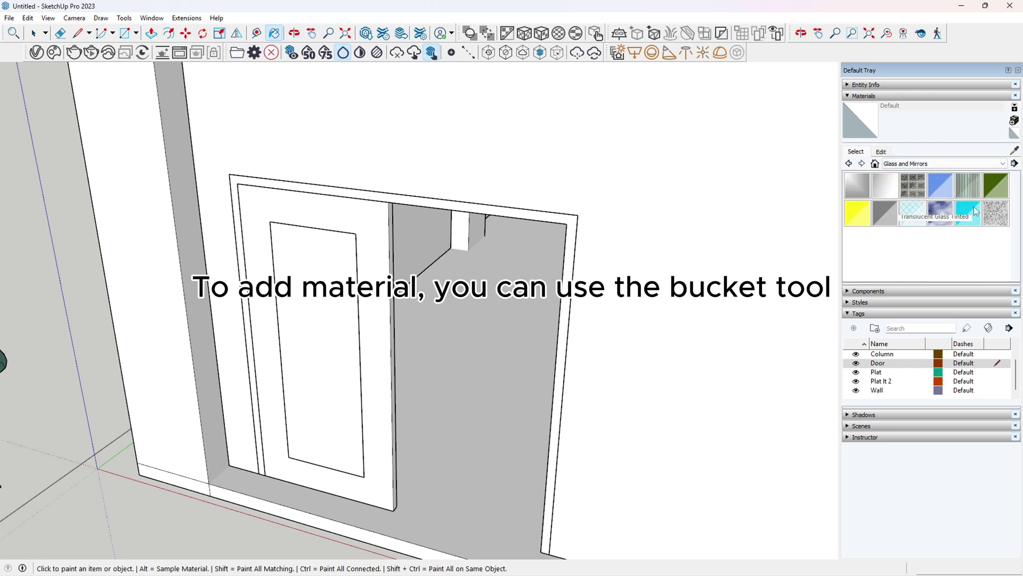
pyautogui.click(942, 183)
pyautogui.click(297, 298)
pyautogui.scroll(-2, 341, 275)
# Move the glass pane 0.01 m back into the door leaf's opening.
pyautogui.click(35, 33)
pyautogui.scroll(5, 337, 384)
pyautogui.click(299, 400)
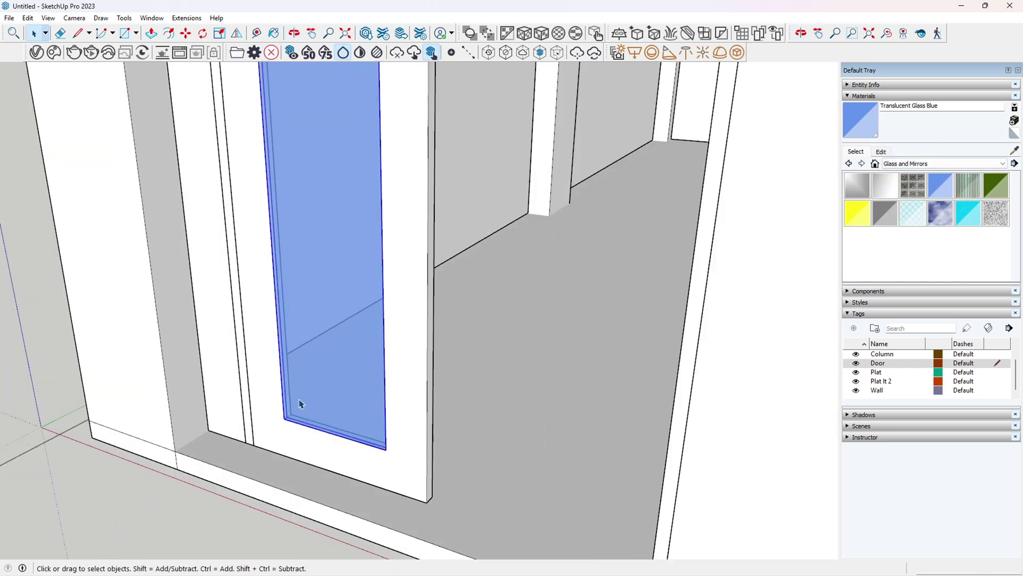
pyautogui.scroll(5, 301, 409)
pyautogui.press('m')
pyautogui.scroll(5, 266, 424)
pyautogui.click(235, 420)
pyautogui.write('0.01')
pyautogui.press('Return')
pyautogui.scroll(-9, 325, 404)
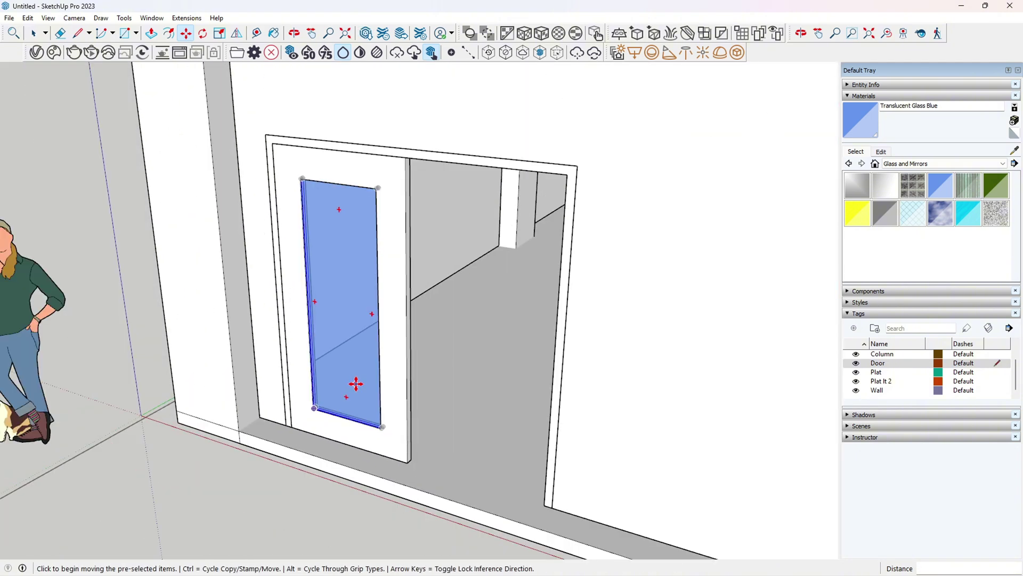
pyautogui.press('space')
# Paint the door leaf with 0043_SaddleBrown and edit the material's colour to a darker, muted brown.
pyautogui.scroll(-5, 356, 384)
pyautogui.scroll(5, 379, 243)
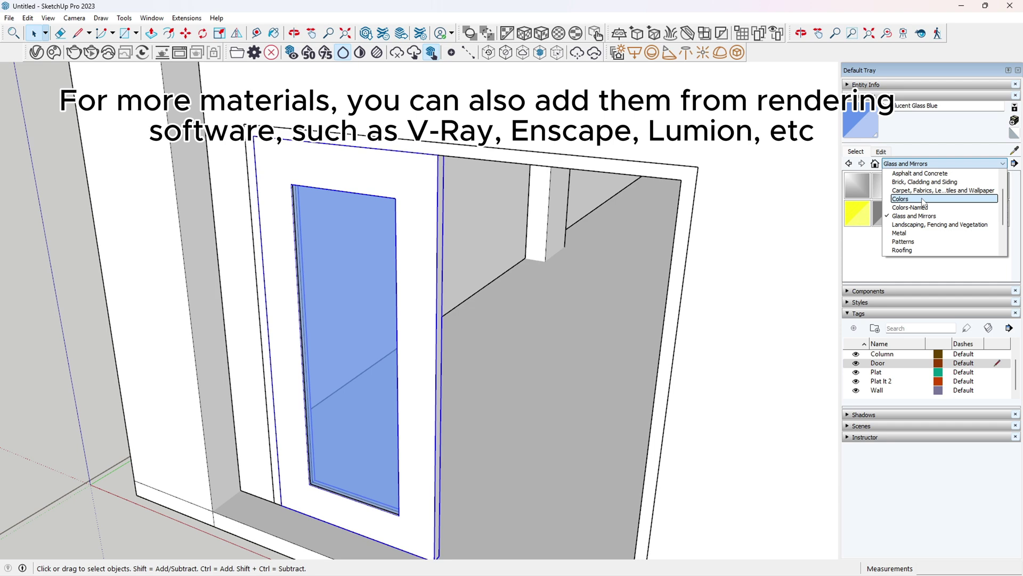
pyautogui.click(924, 198)
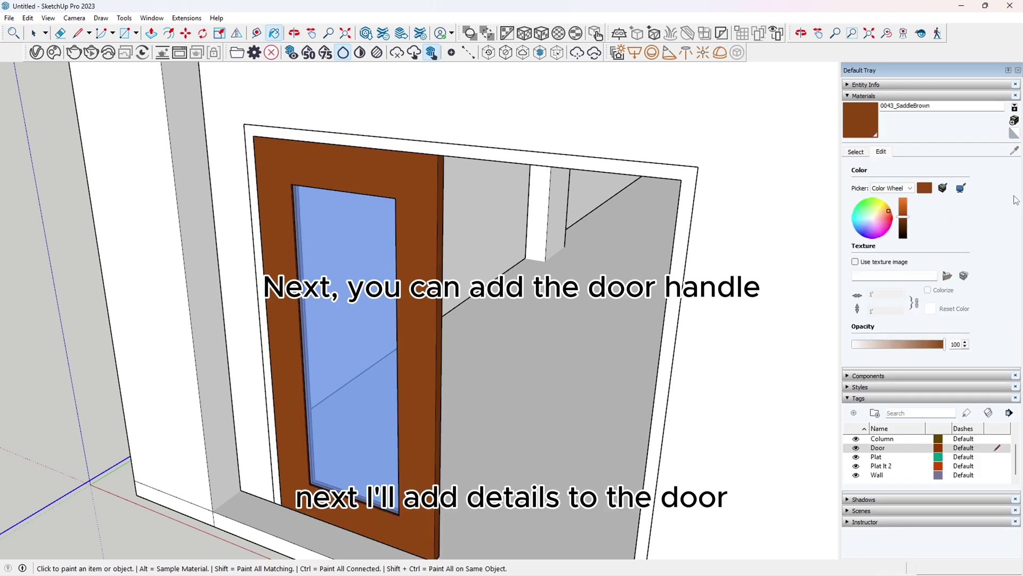
pyautogui.moveTo(889, 216); pyautogui.dragTo(880, 213)
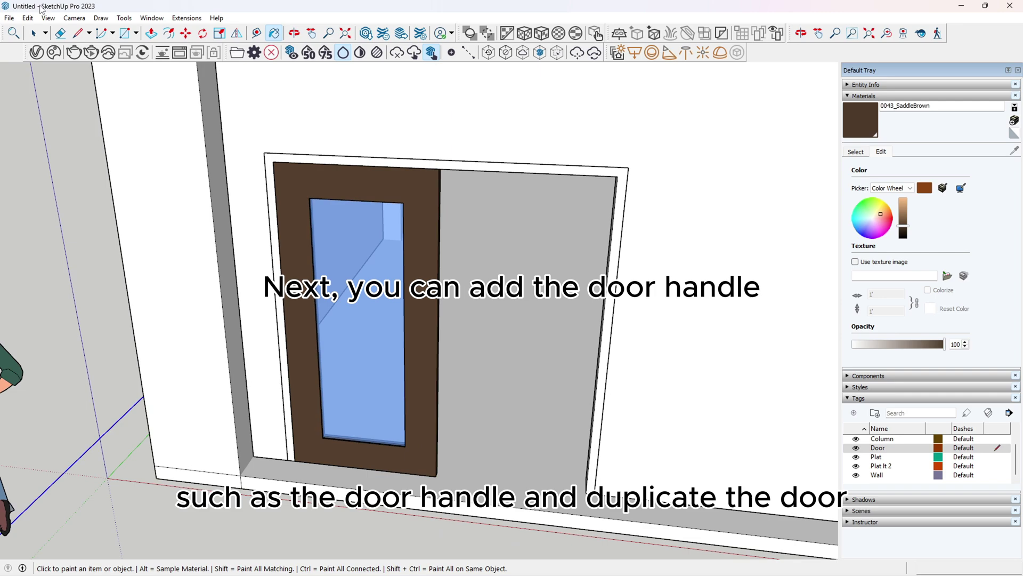
# Select the glass pane together with the door leaf and move both back inside the frame's depth.
pyautogui.click(34, 33)
pyautogui.scroll(3, 421, 450)
pyautogui.click(425, 450)
pyautogui.moveTo(425, 450); pyautogui.dragTo(330, 421, button='middle')
pyautogui.click(331, 394)
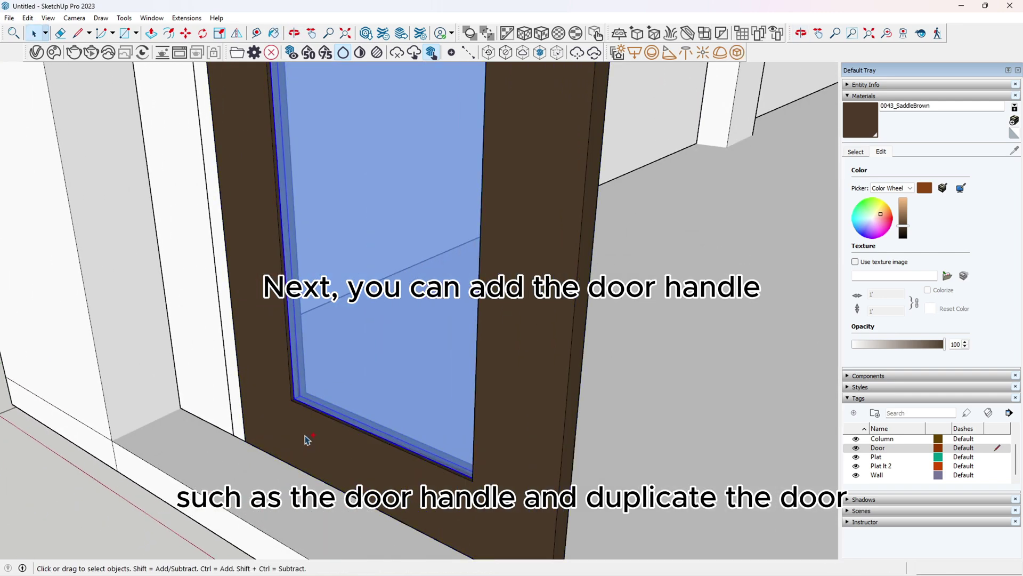
pyautogui.keyDown('shift'); pyautogui.click(306, 438); pyautogui.keyUp('shift')
pyautogui.scroll(-5, 345, 324)
pyautogui.press('m')
# Paint the door frame with the same dark brown 0043_SaddleBrown material.
pyautogui.scroll(3, 319, 410)
pyautogui.press('b')
pyautogui.click(402, 371)
pyautogui.scroll(-6, 400, 373)
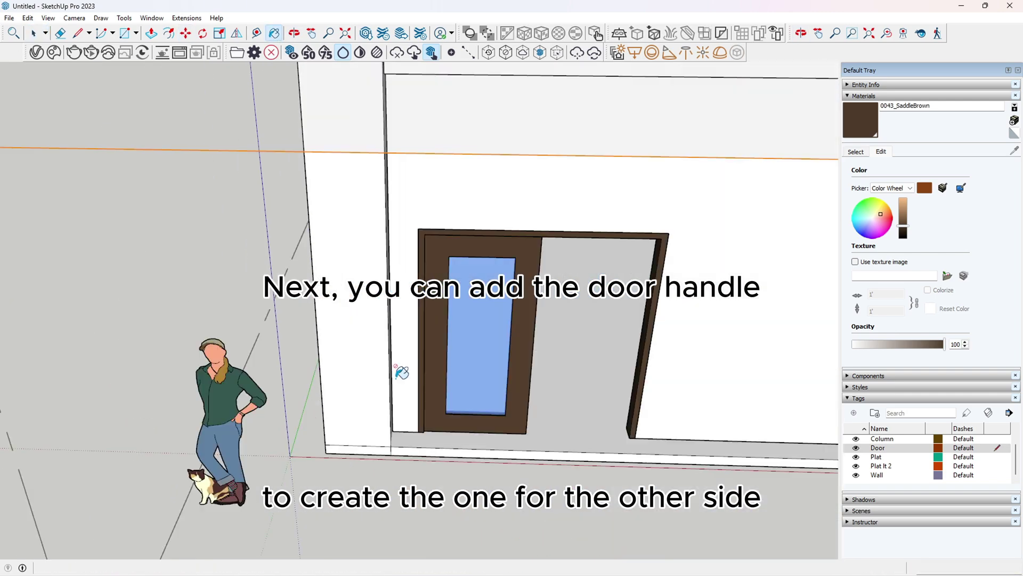
# Draw a vertical reference line along the middle of the leaf's opening-side stile for placing the handle.
pyautogui.scroll(4, 426, 341)
pyautogui.click(35, 33)
pyautogui.click(78, 33)
pyautogui.scroll(3, 373, 480)
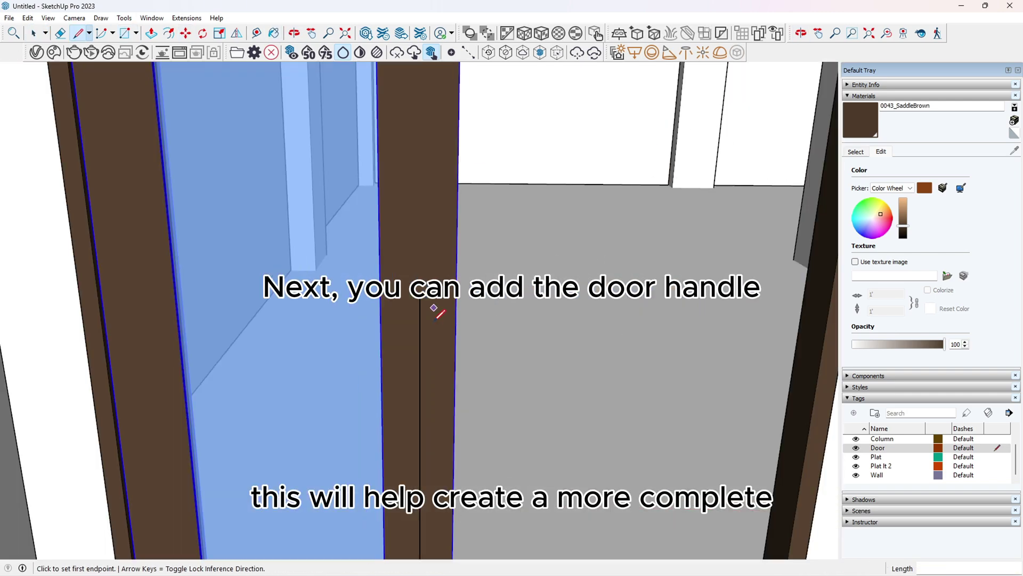
# Draw a narrow upright rectangle on the stile above the reference line and model it into a bracket-shaped pull handle.
pyautogui.press('r')
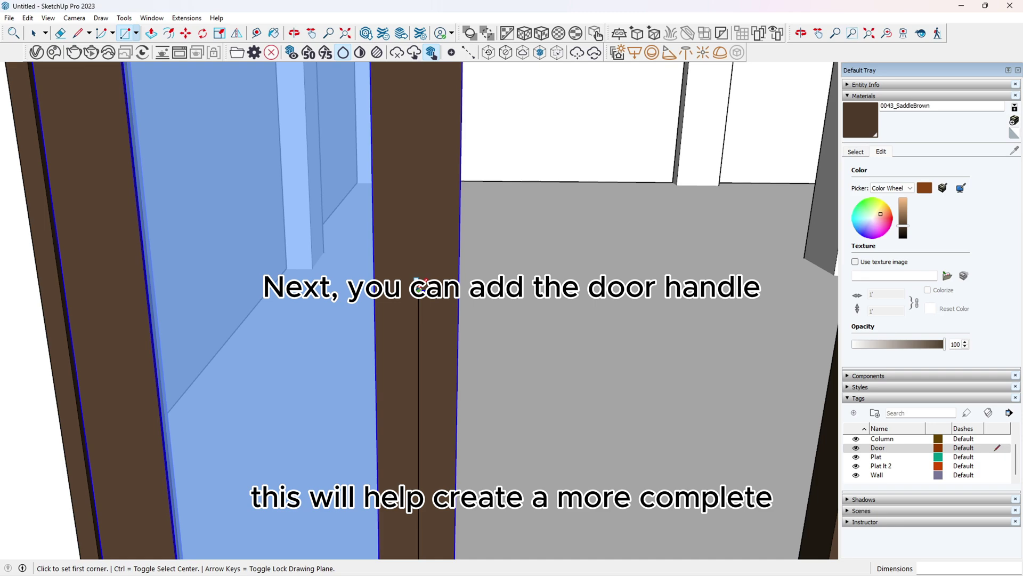
pyautogui.scroll(-5, 359, 297)
pyautogui.moveTo(359, 297); pyautogui.dragTo(475, 373, button='middle')
pyautogui.scroll(5, 632, 330)
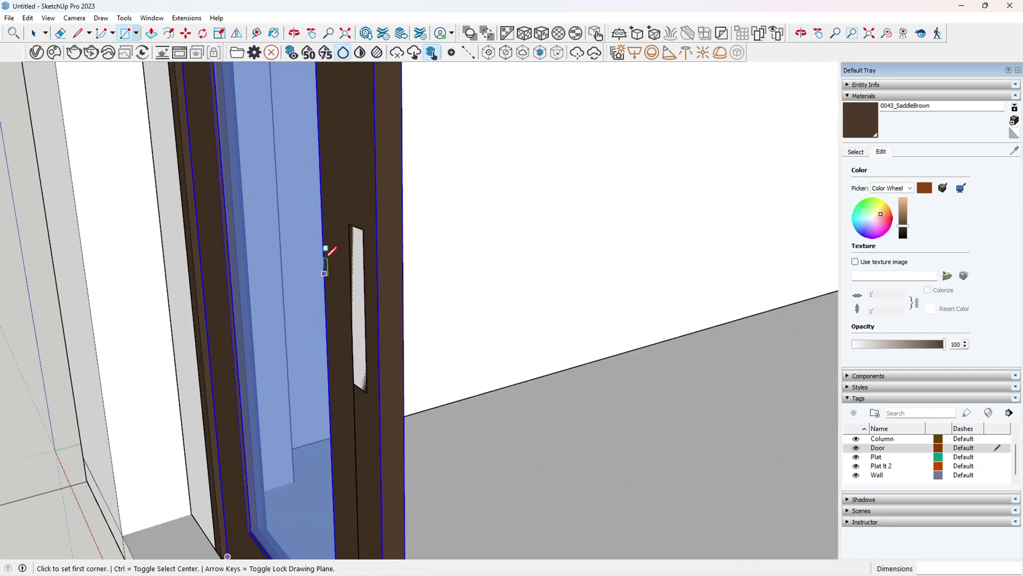
pyautogui.scroll(4, 325, 265)
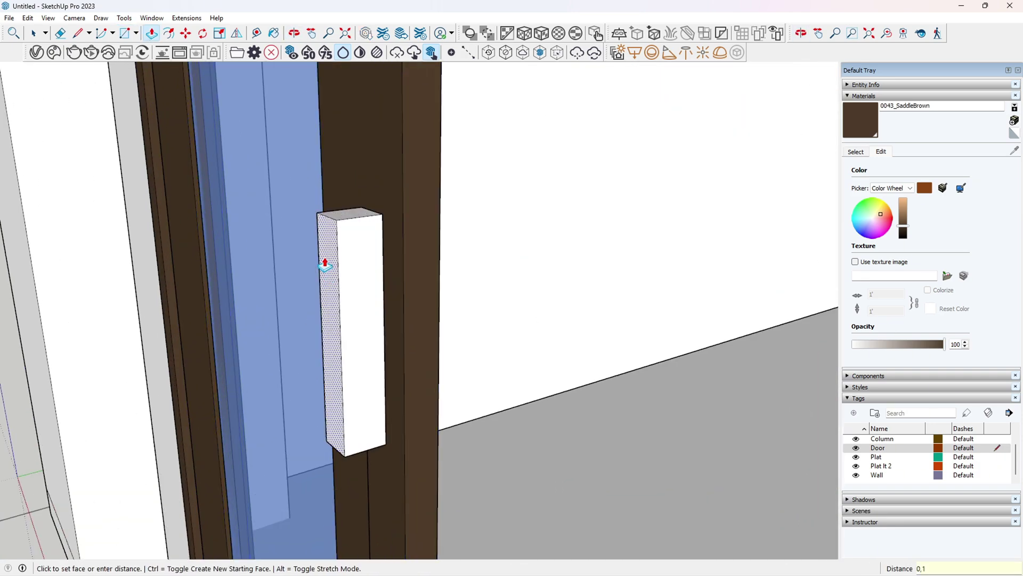
pyautogui.click(371, 261)
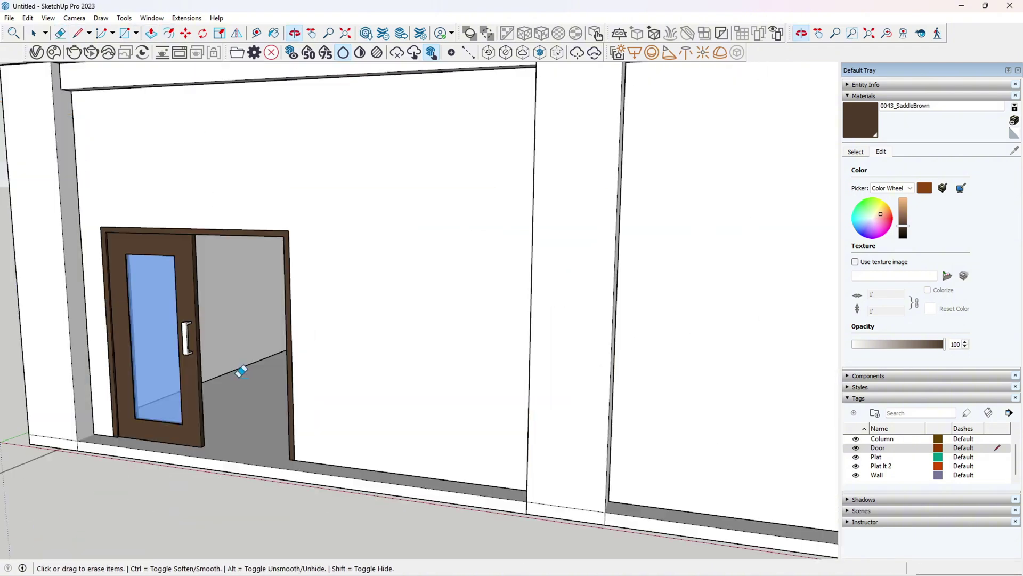
# Paint the door handle with Metal Silver and scale it on the leaf.
pyautogui.scroll(5, 498, 296)
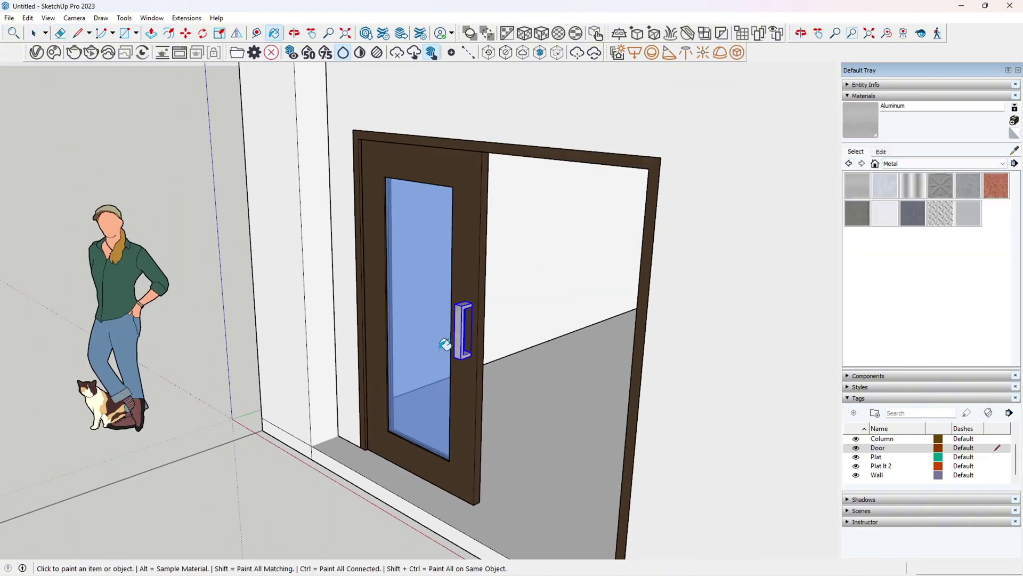
pyautogui.press('m')
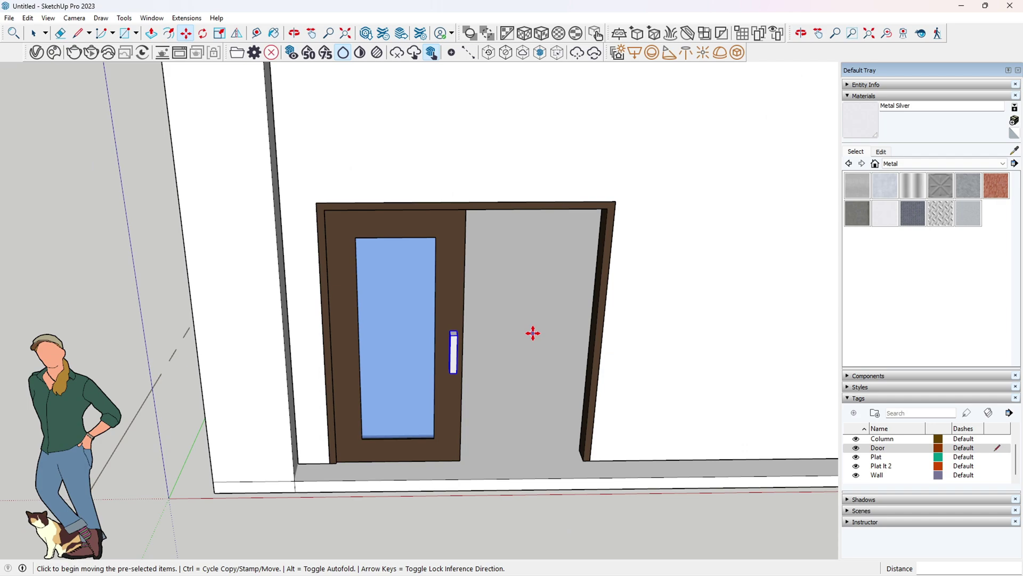
pyautogui.press('space')
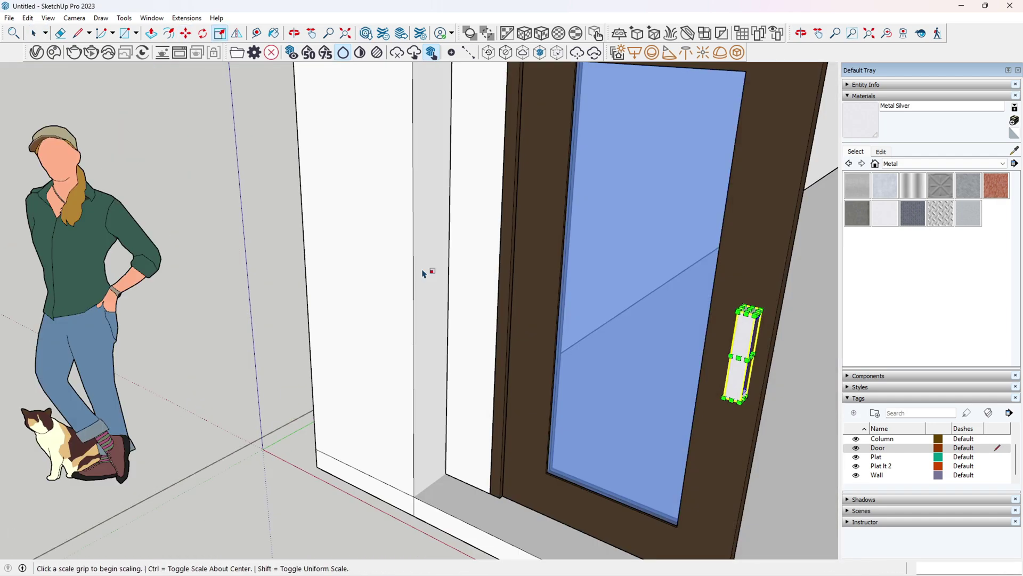
# Copy the door leaf with its glass and handle, mirrored, into the other half of the frame.
pyautogui.click(391, 421)
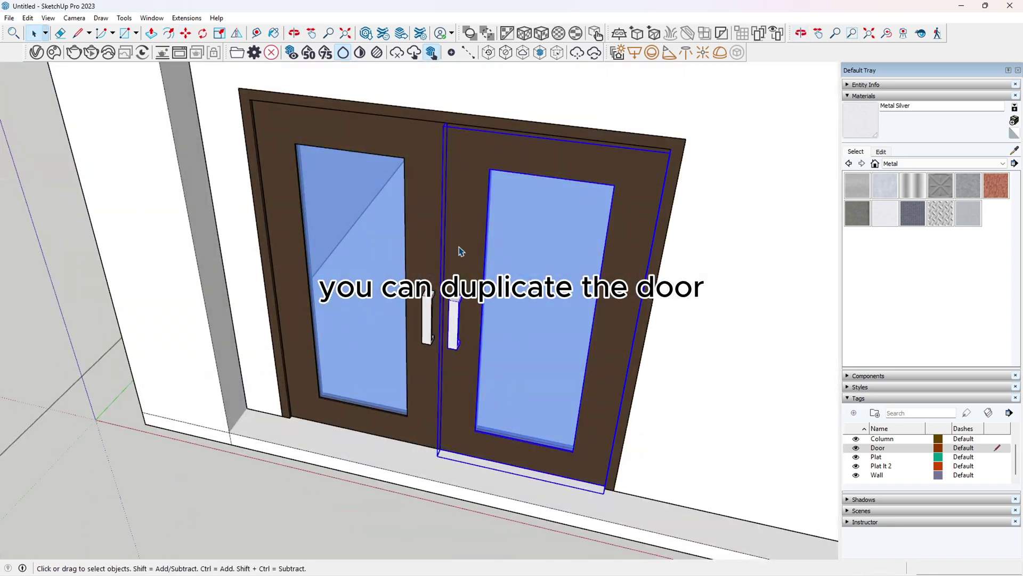
pyautogui.press('q')
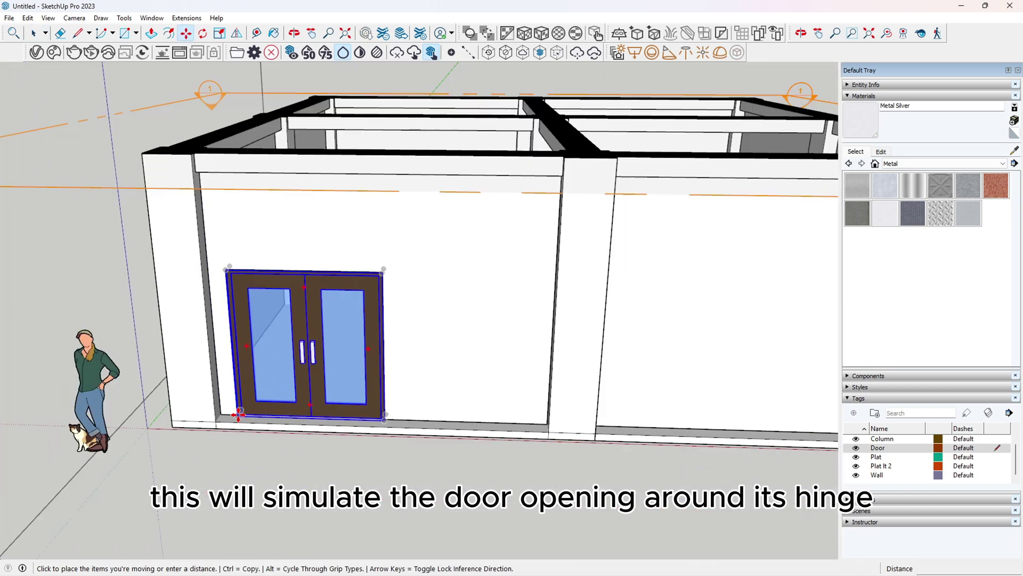
# Copy the complete double door with its frame to the far end of the neighbouring front wall.
pyautogui.press('ctrl')
pyautogui.scroll(-4, 238, 414)
# Cut an opening in the neighbouring wall by drawing a rectangle over the copied door's outline and pushing it through.
pyautogui.click(34, 34)
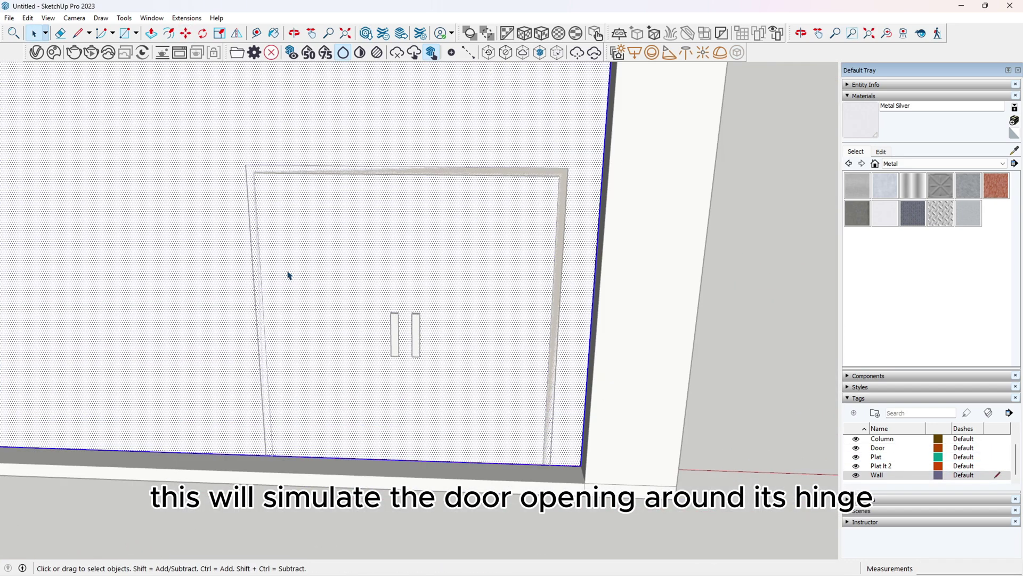
pyautogui.press('r')
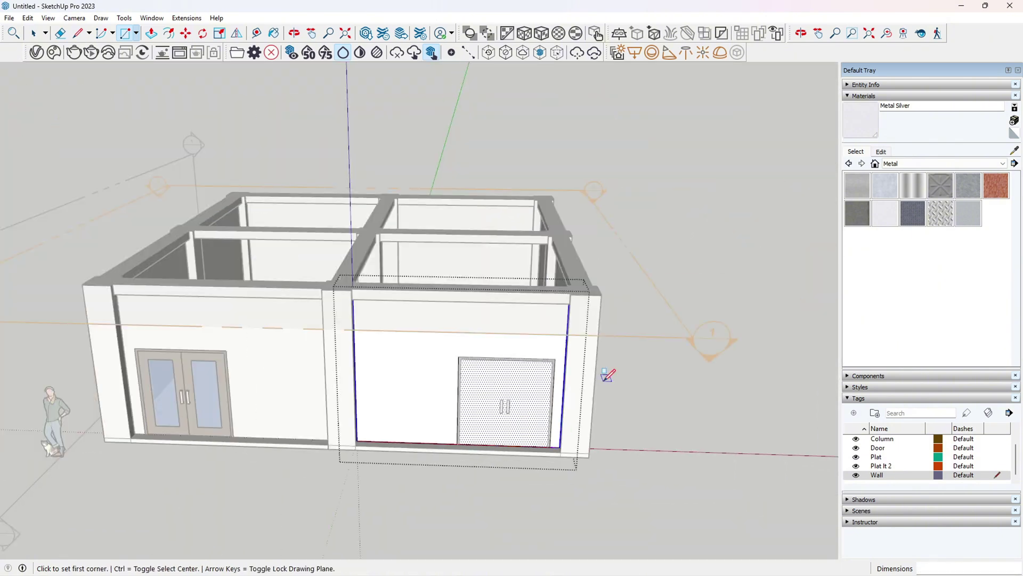
pyautogui.press('p')
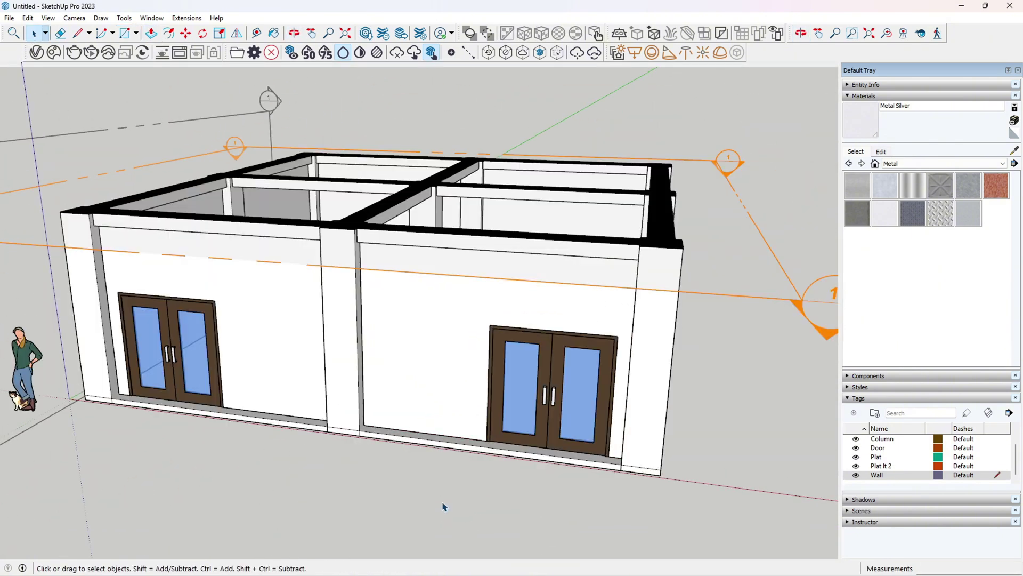
# Activate the vertical section plane beside the building, and restore the horizontal section plane as the active cut.
pyautogui.moveTo(441, 505); pyautogui.dragTo(564, 283, button='middle')
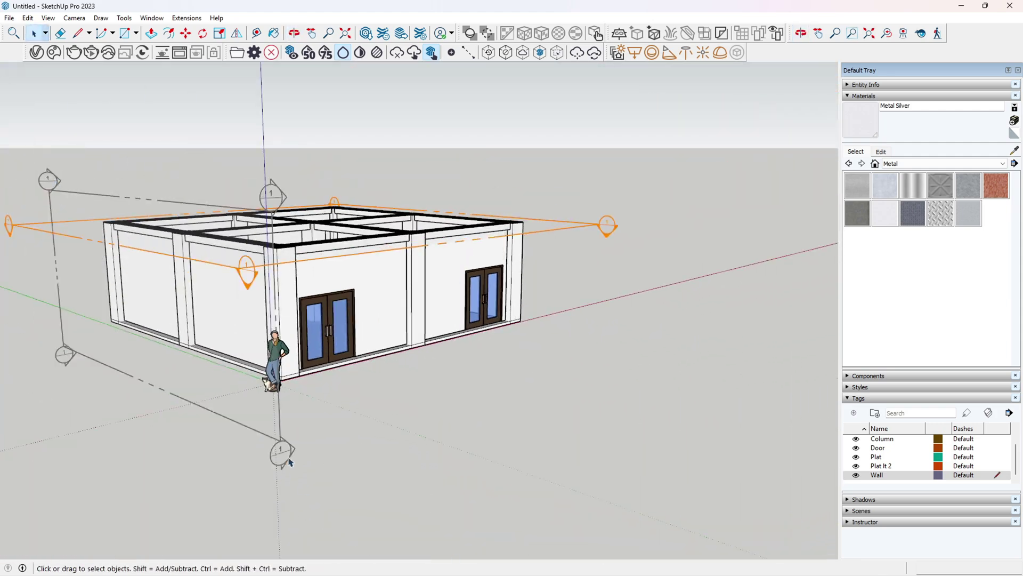
pyautogui.press('m')
pyautogui.click(281, 452)
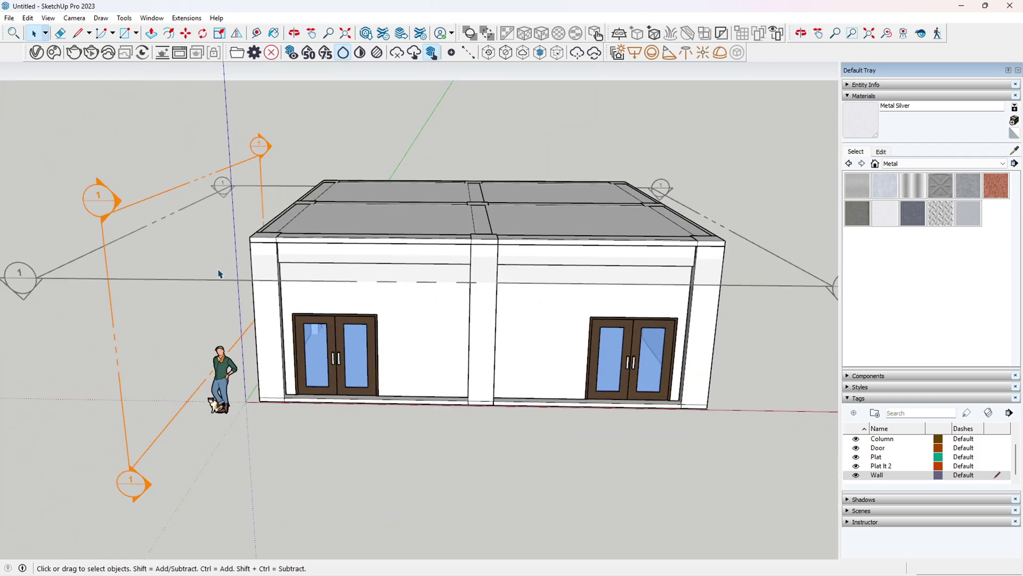
pyautogui.doubleClick(36, 278)
pyautogui.doubleClick(36, 278)
pyautogui.doubleClick(36, 278)
pyautogui.moveTo(511, 299); pyautogui.dragTo(736, 394, button='middle')
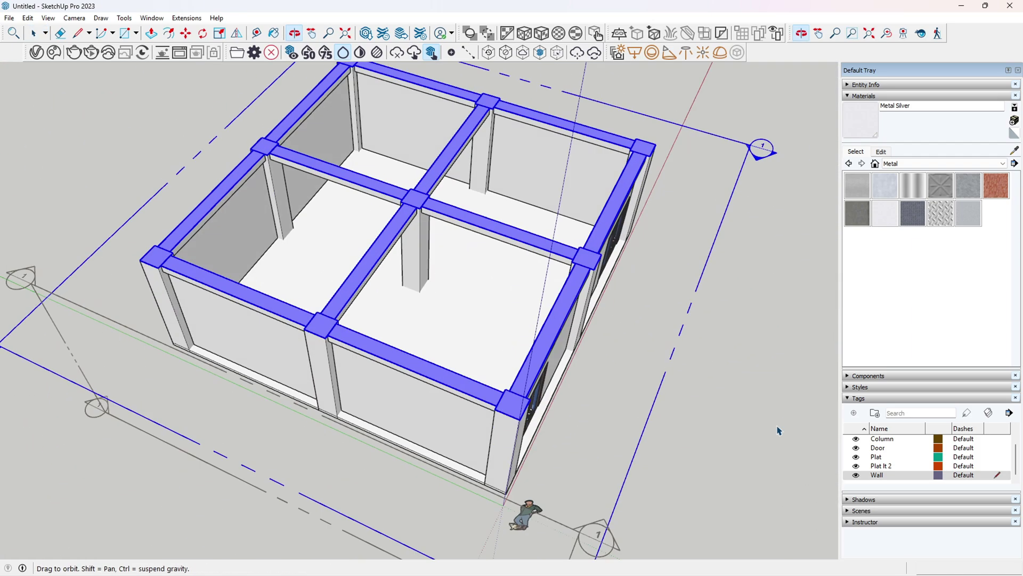
pyautogui.click(776, 430)
# Search 3D Warehouse for "table" and load the white-topped table with wooden legs into the model.
pyautogui.scroll(3, 416, 250)
pyautogui.moveTo(347, 240); pyautogui.dragTo(471, 257, button='middle')
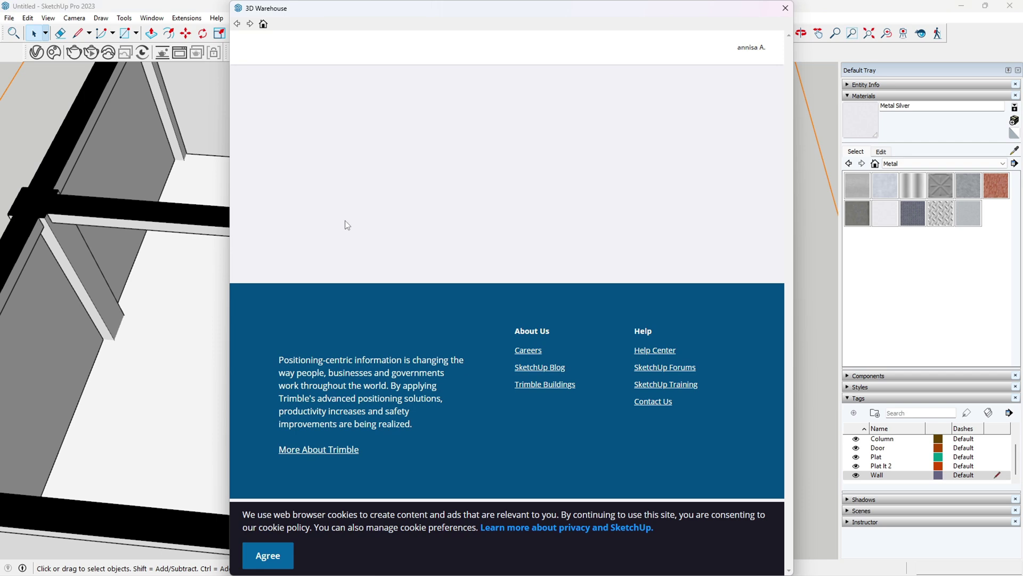
pyautogui.press('Return')
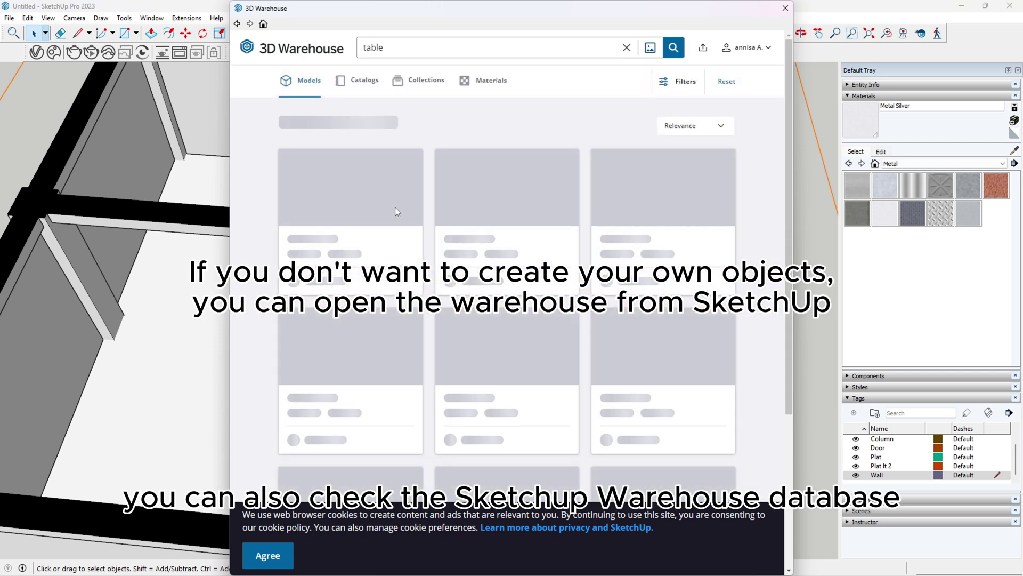
pyautogui.scroll(-5, 749, 249)
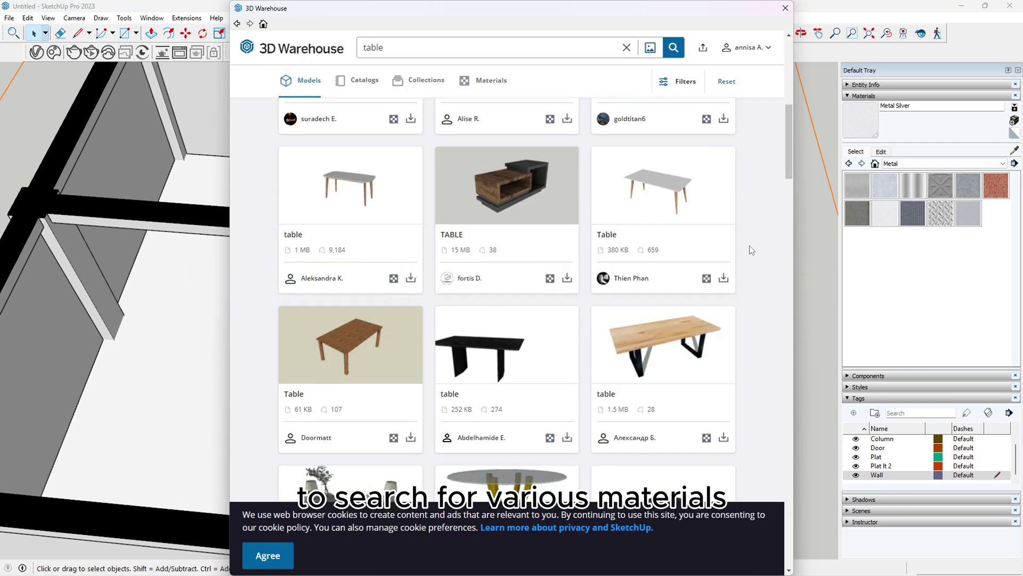
pyautogui.scroll(2, 749, 245)
pyautogui.click(723, 384)
pyautogui.click(483, 306)
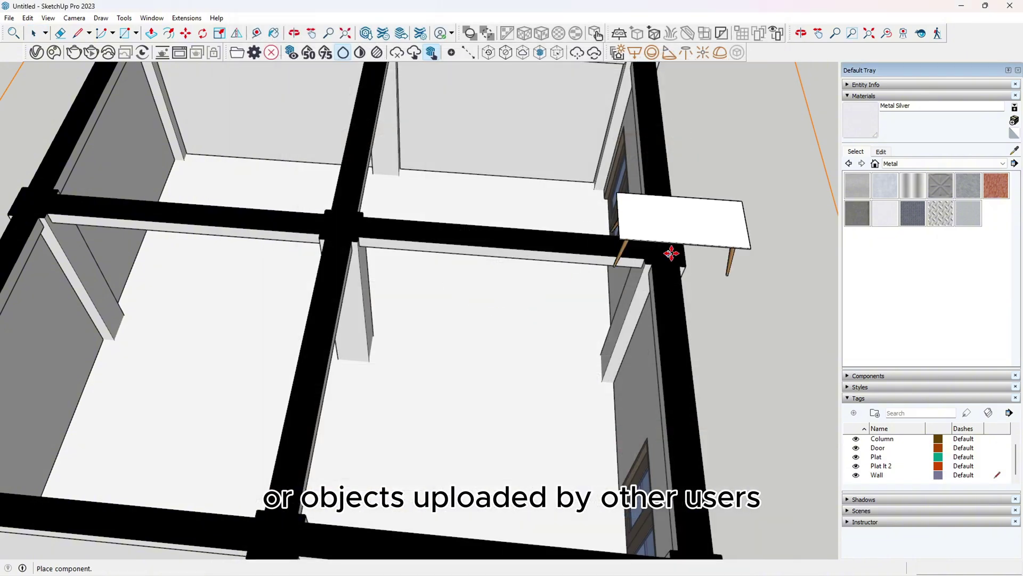
# Place the downloaded table and move it onto the floor of the room behind the front double door.
pyautogui.scroll(-5, 671, 254)
pyautogui.click(585, 189)
pyautogui.scroll(5, 575, 197)
pyautogui.moveTo(565, 245); pyautogui.dragTo(743, 352, button='middle')
pyautogui.moveTo(426, 320); pyautogui.dragTo(492, 299, button='middle')
pyautogui.scroll(5, 533, 261)
pyautogui.scroll(3, 492, 303)
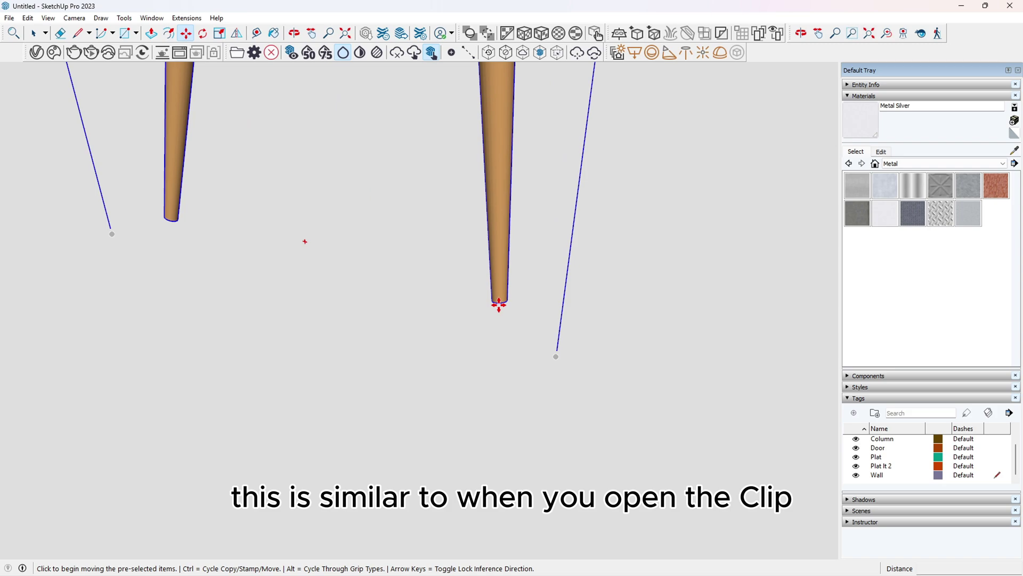
pyautogui.scroll(-5, 497, 348)
pyautogui.moveTo(501, 341); pyautogui.dragTo(282, 445, button='middle')
pyautogui.scroll(-4, 392, 344)
pyautogui.click(406, 324)
pyautogui.click(351, 323)
pyautogui.moveTo(397, 341); pyautogui.dragTo(639, 229, button='middle')
pyautogui.scroll(-5, 634, 230)
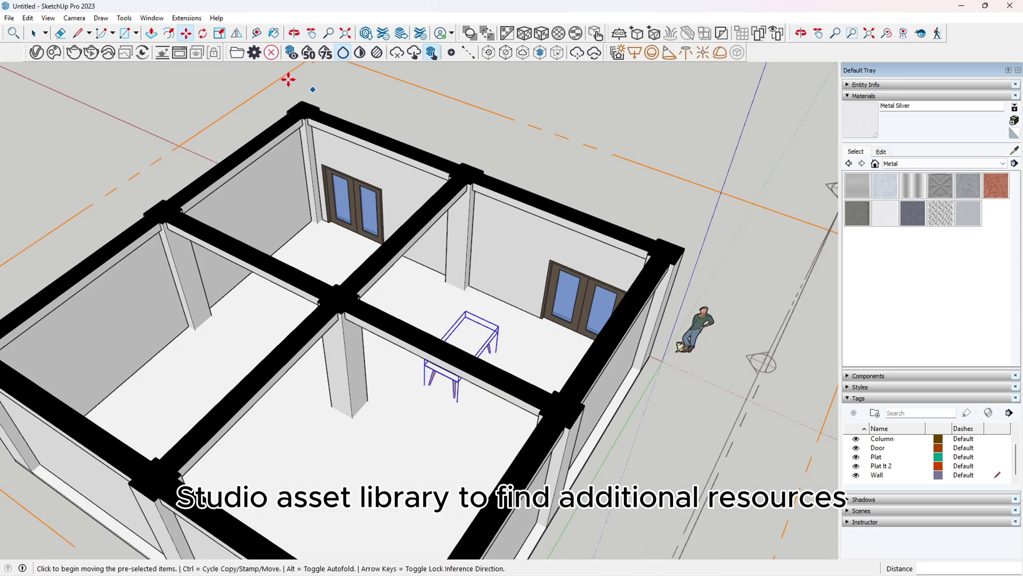
pyautogui.click(574, 96)
# On the Plat tag, draw a rectangle along the building's entire front and push/pull it into a thin slab.
pyautogui.moveTo(574, 97); pyautogui.dragTo(313, 349, button='middle')
pyautogui.click(997, 456)
pyautogui.press('r')
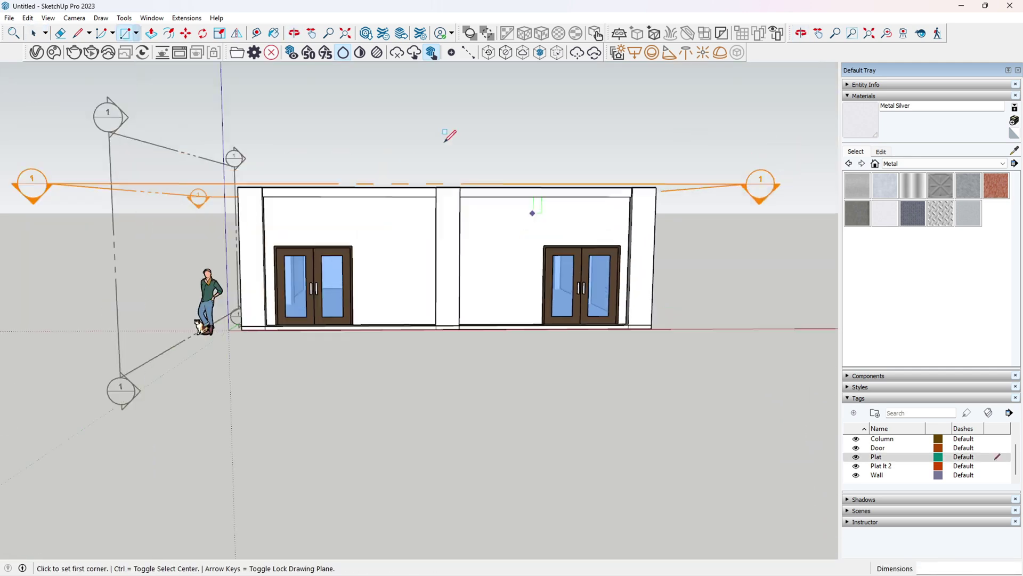
pyautogui.moveTo(448, 135); pyautogui.dragTo(480, 299, button='middle')
pyautogui.press('p')
pyautogui.click(433, 385)
pyautogui.click(474, 439)
# Select the whole front slab and make it a group.
pyautogui.press('space')
pyautogui.tripleClick(419, 424)
pyautogui.rightClick(419, 423)
pyautogui.click(455, 299)
# Paint the front slab with Tile Limestone Large from the Tile materials.
pyautogui.click(944, 163)
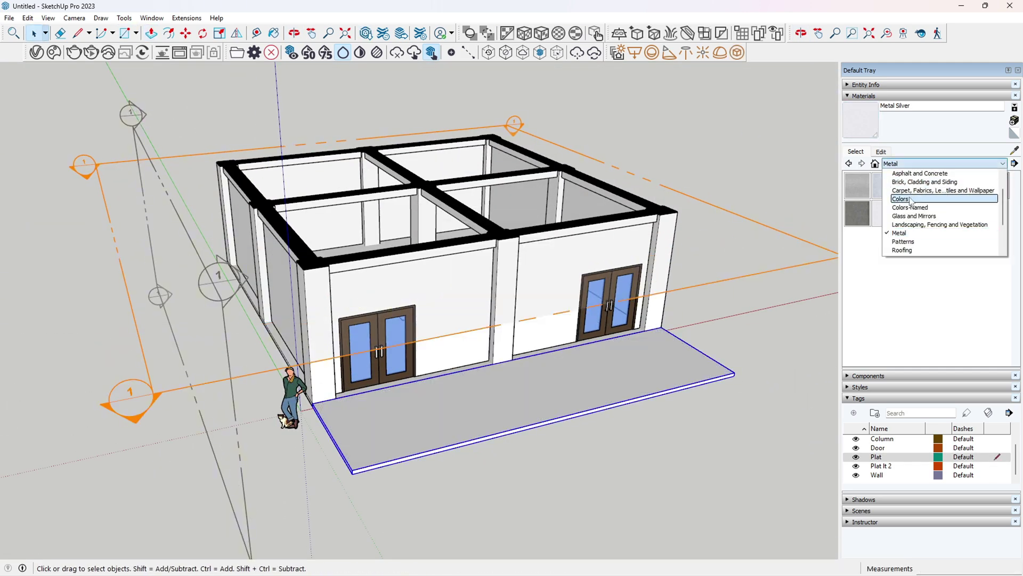
pyautogui.click(956, 191)
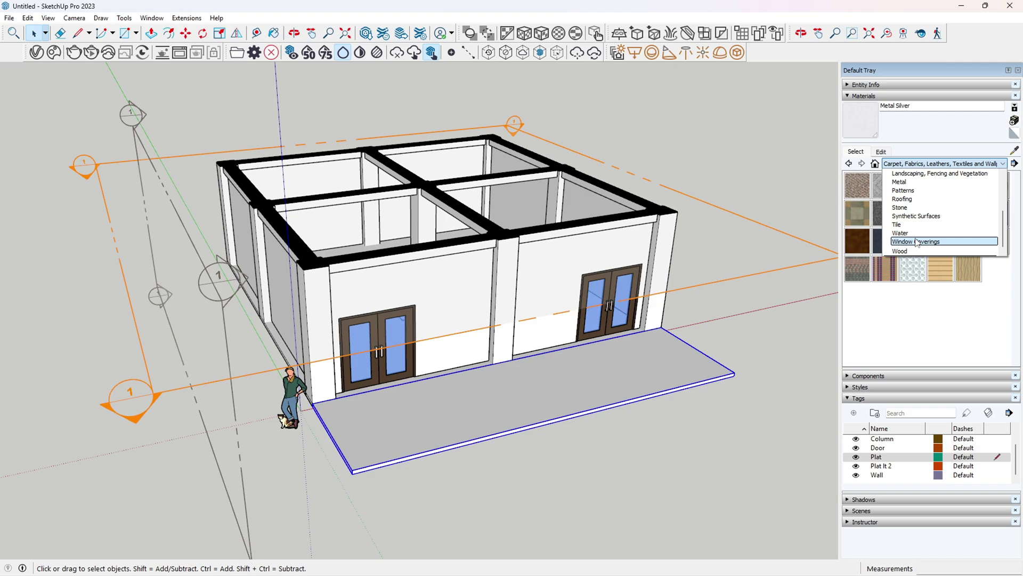
pyautogui.click(898, 225)
pyautogui.click(969, 297)
pyautogui.click(538, 400)
pyautogui.moveTo(495, 373); pyautogui.dragTo(638, 421, button='middle')
# Set the limestone tile texture's size to 0,60 m.
pyautogui.click(881, 152)
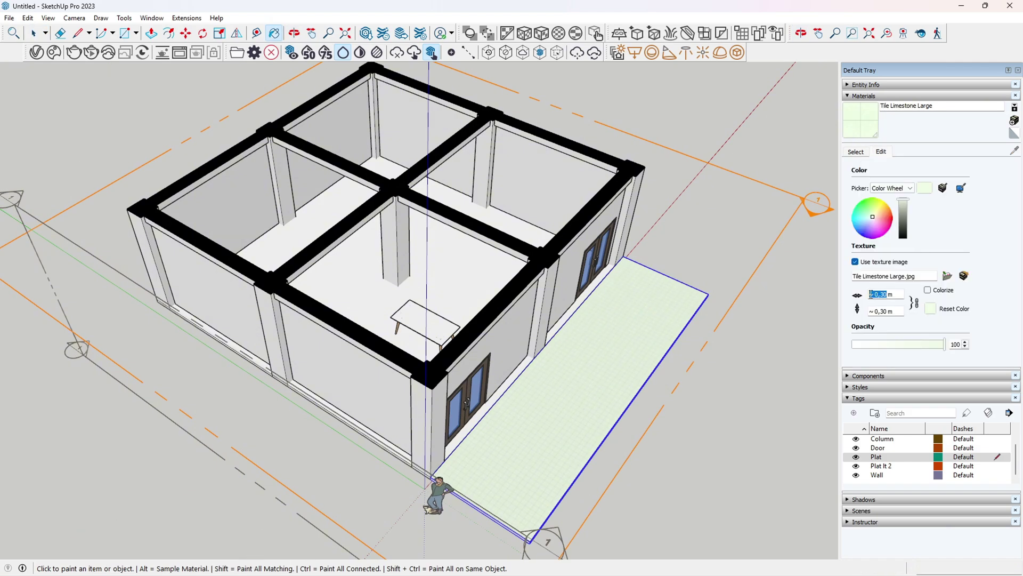
pyautogui.write('0,60')
pyautogui.scroll(3, 593, 316)
pyautogui.moveTo(421, 274); pyautogui.dragTo(298, 202, button='middle')
pyautogui.press('space')
pyautogui.click(479, 501)
# Frame a low, close view along the front doors and add it as a scene, saving the style changes as a new style.
pyautogui.scroll(5, 350, 336)
pyautogui.moveTo(544, 341); pyautogui.dragTo(567, 309, button='middle')
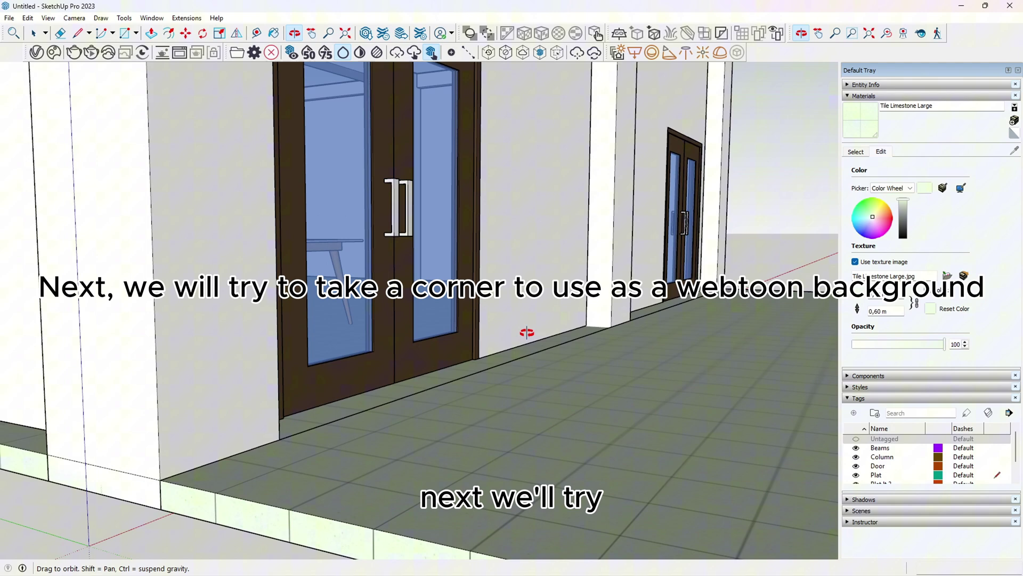
pyautogui.moveTo(525, 331); pyautogui.dragTo(551, 320)
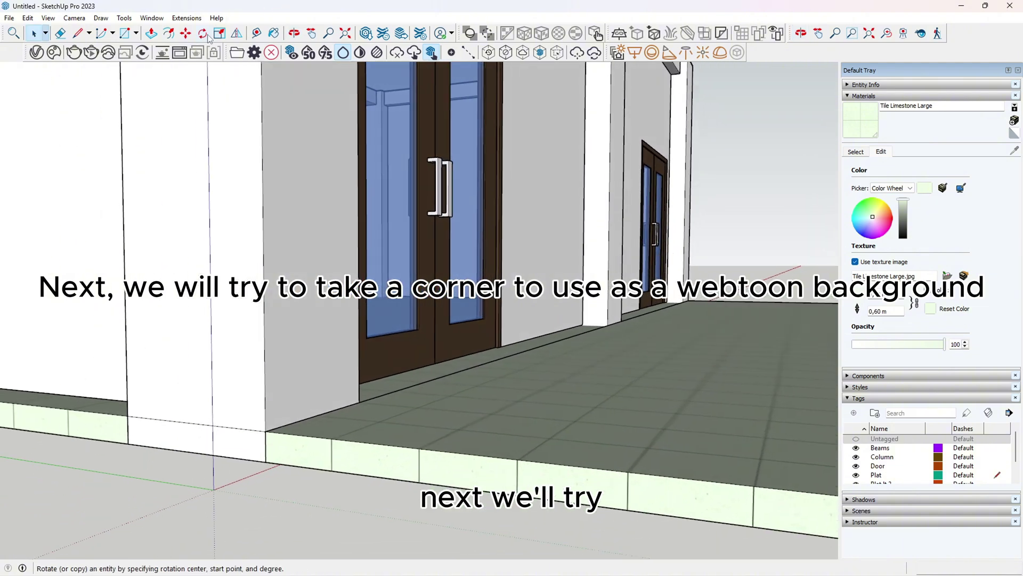
pyautogui.moveTo(762, 218); pyautogui.dragTo(704, 254)
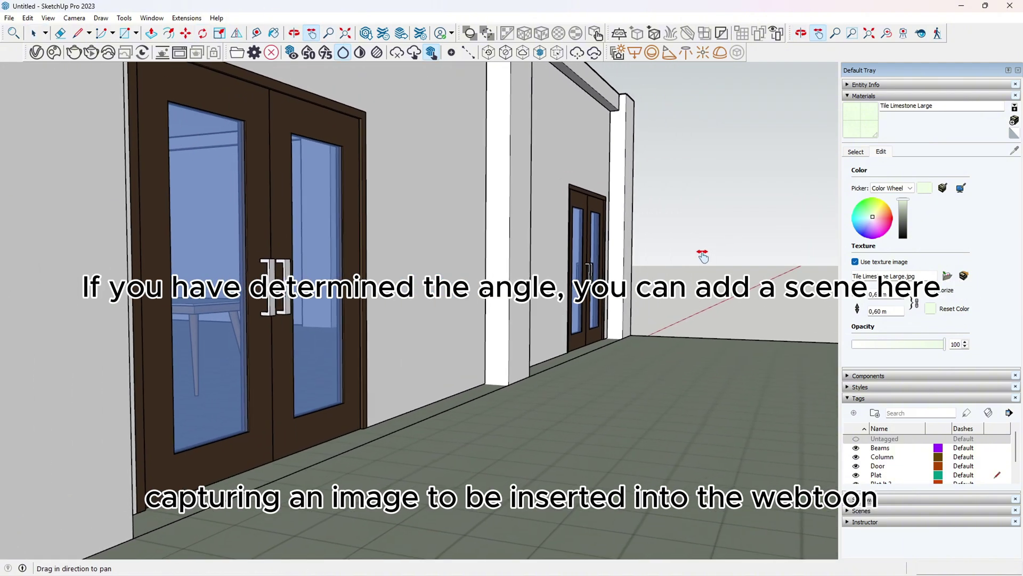
pyautogui.moveTo(349, 362); pyautogui.dragTo(386, 331, button='middle')
pyautogui.scroll(3, 386, 331)
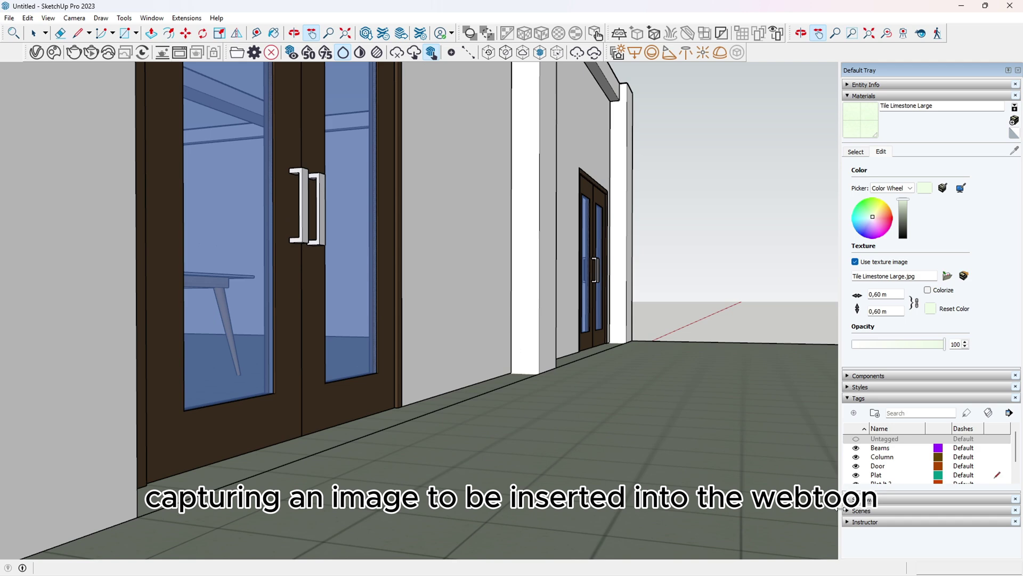
pyautogui.click(856, 510)
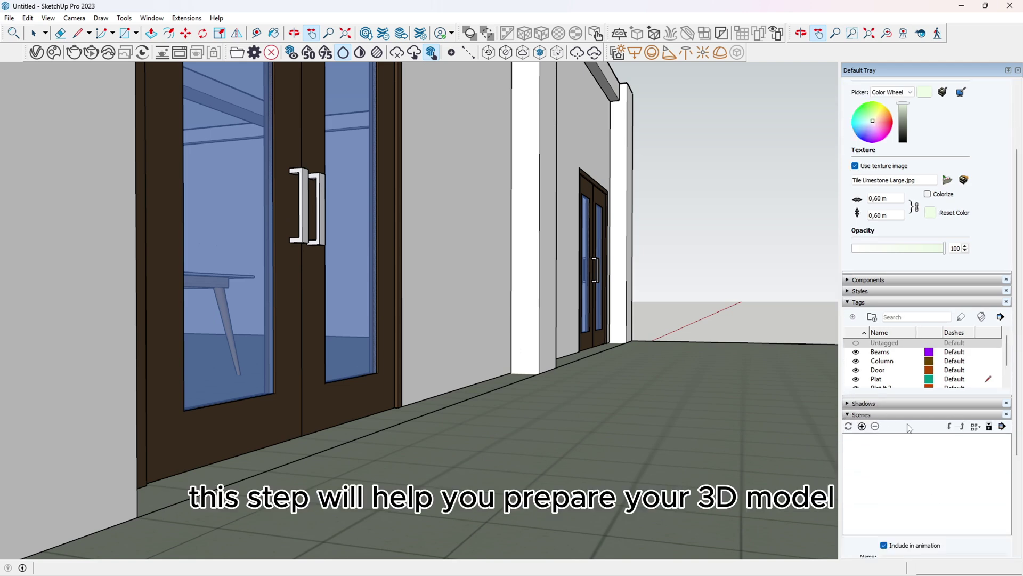
pyautogui.click(862, 426)
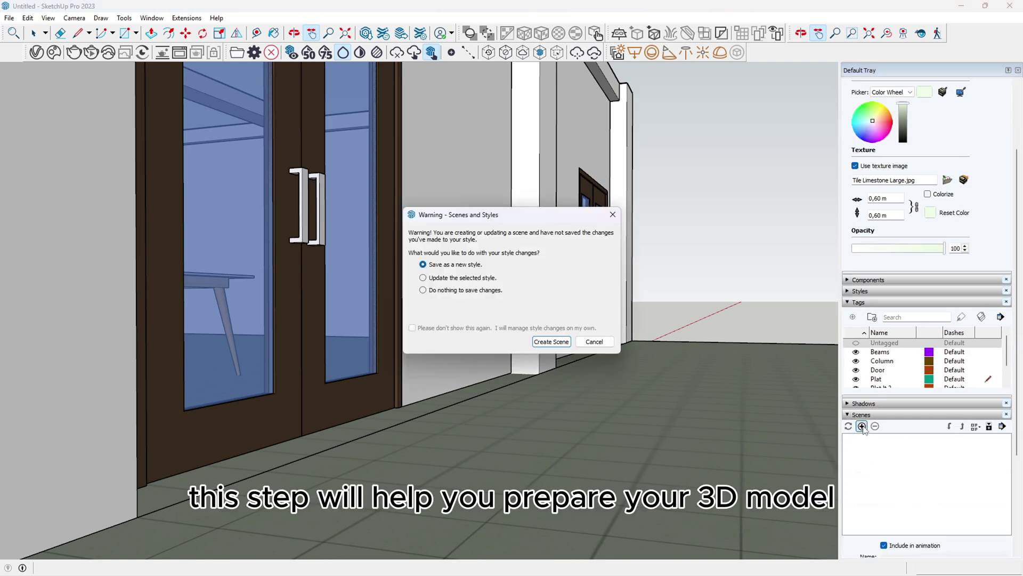
pyautogui.click(551, 342)
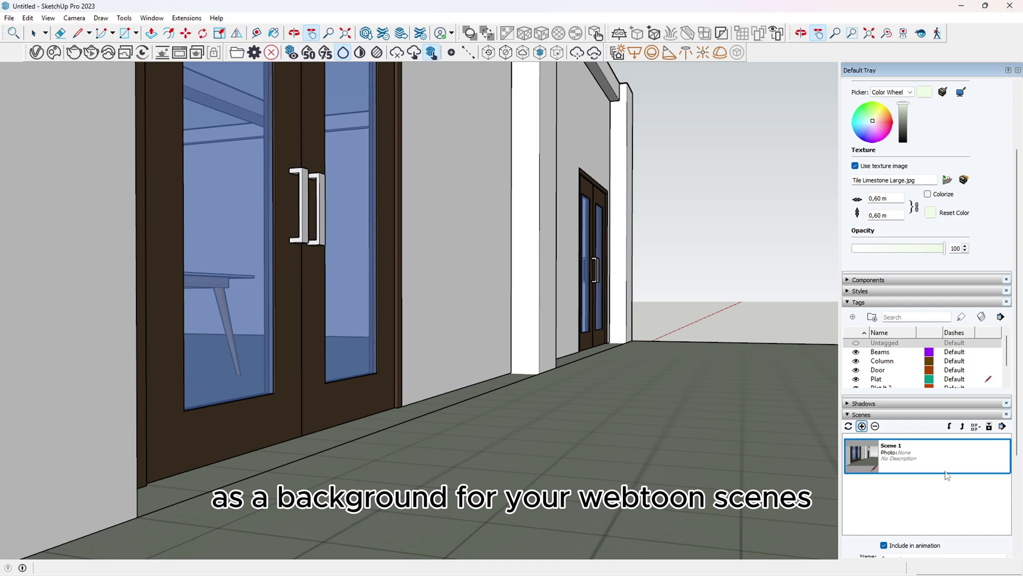
# Add a second scene looking over the table at the double door from inside, and switch between both scenes.
pyautogui.moveTo(643, 285); pyautogui.dragTo(396, 268, button='middle')
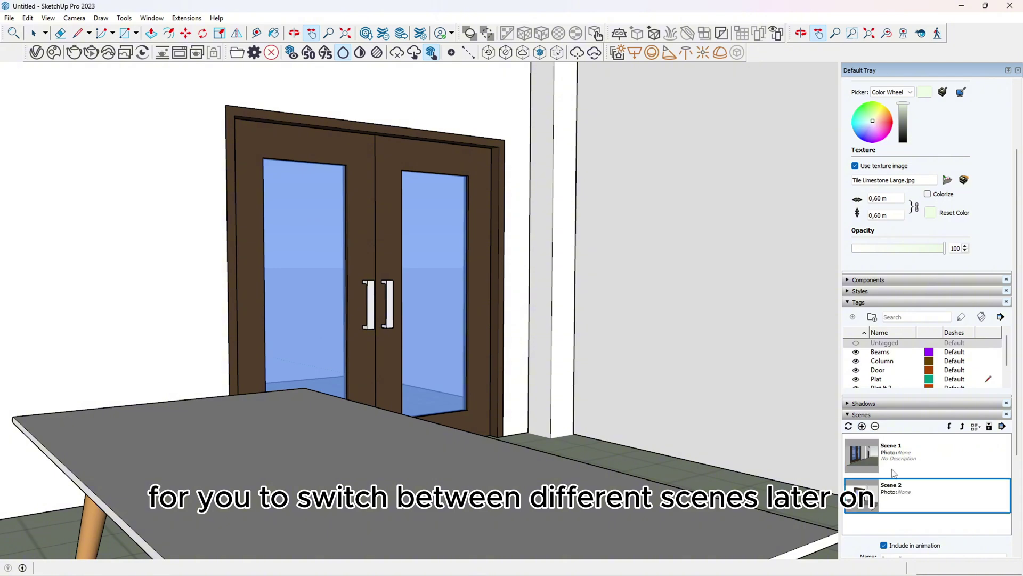
pyautogui.doubleClick(926, 468)
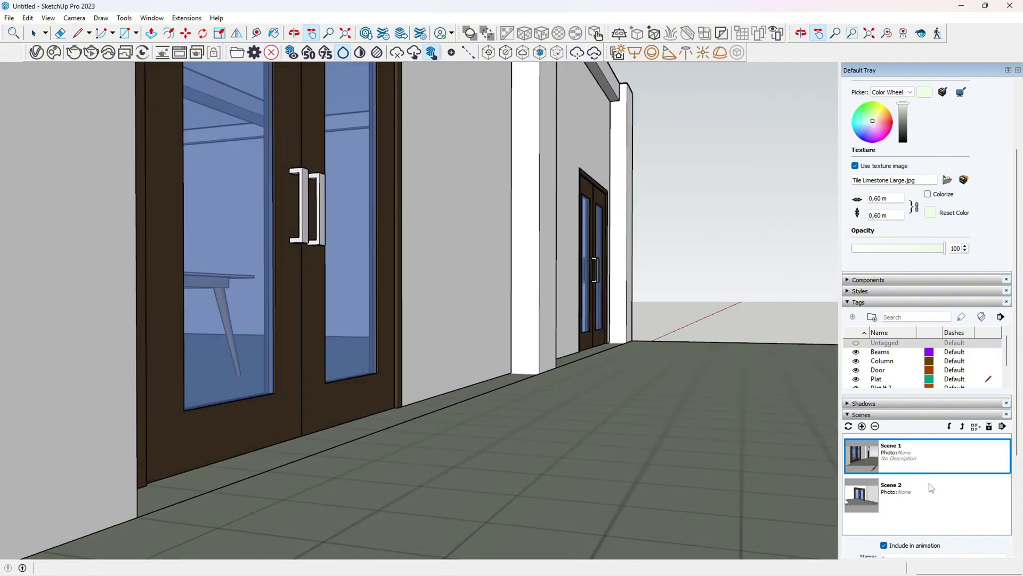
pyautogui.doubleClick(931, 487)
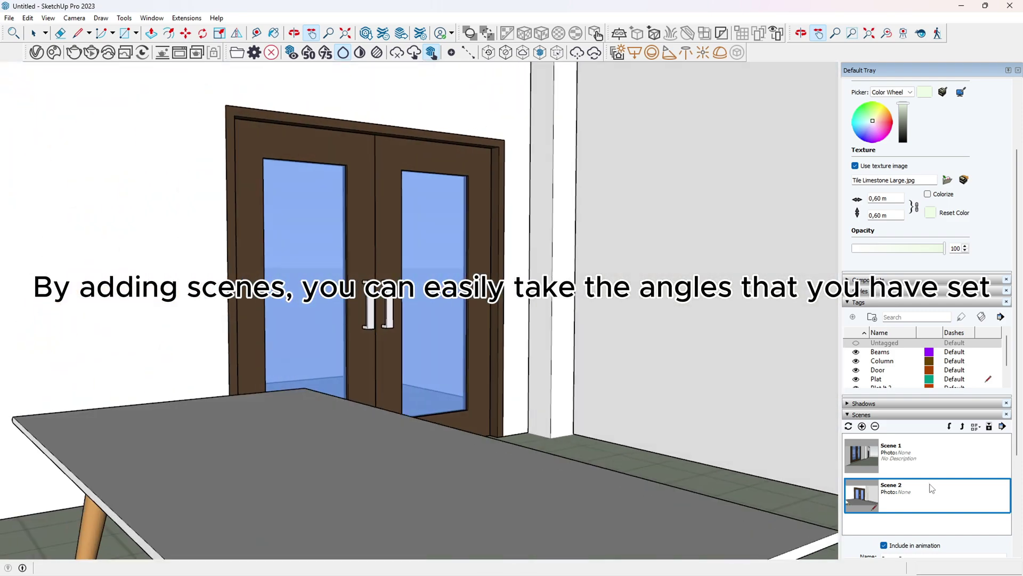
pyautogui.click(937, 461)
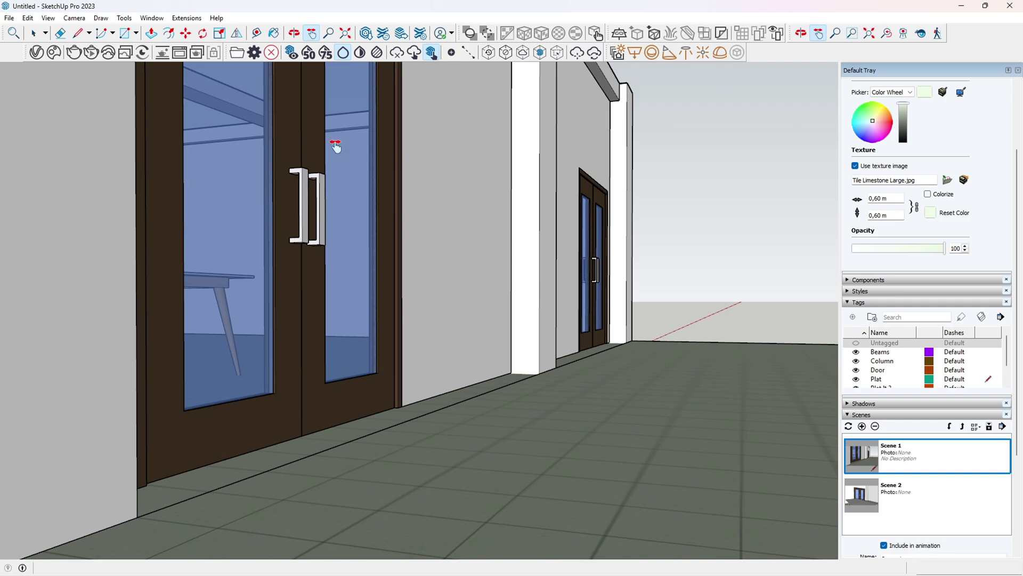
# Turn on shadows and set the time to 13:28, the date to 03/29, light to 87 and dark to 19.
pyautogui.click(92, 143)
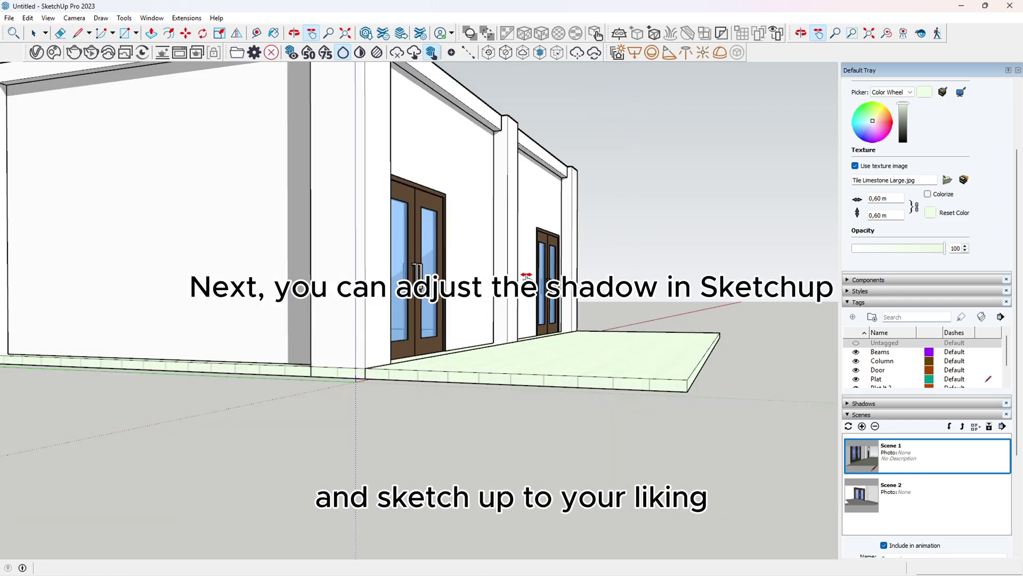
pyautogui.moveTo(635, 304); pyautogui.dragTo(533, 373, button='middle')
pyautogui.scroll(-3, 1007, 524)
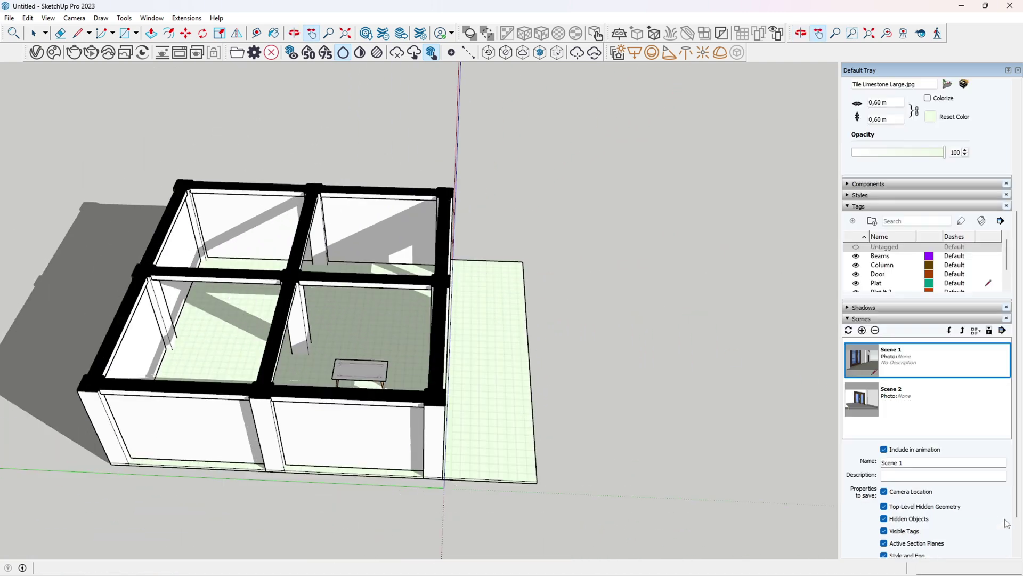
pyautogui.click(855, 320)
pyautogui.click(847, 499)
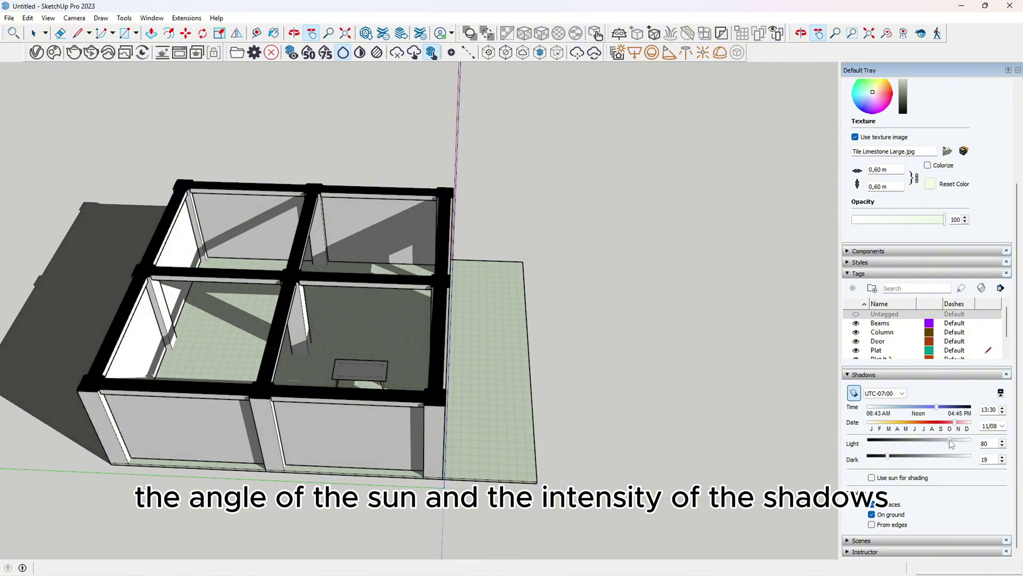
pyautogui.moveTo(575, 421); pyautogui.dragTo(690, 452, button='middle')
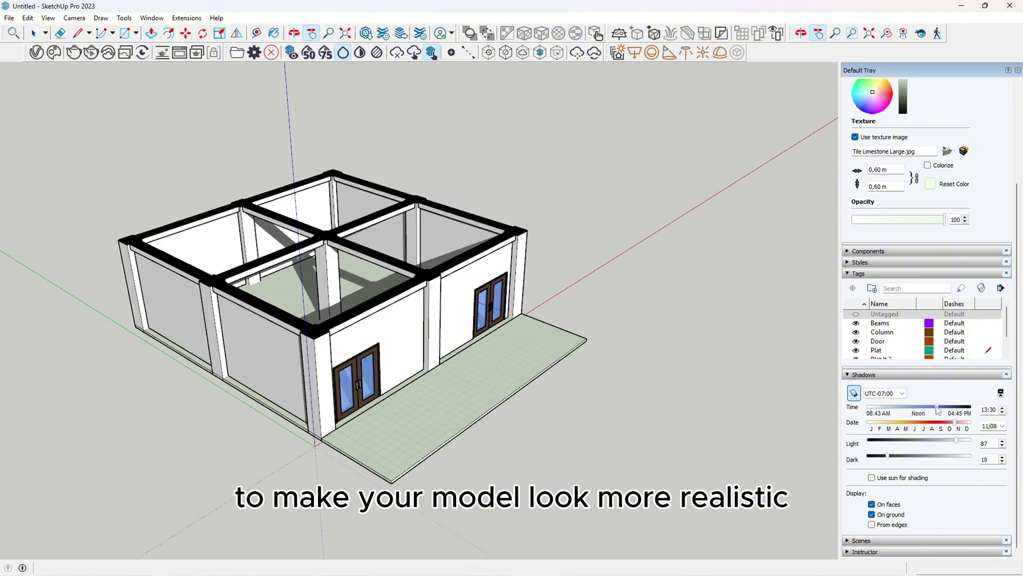
pyautogui.moveTo(954, 422); pyautogui.dragTo(932, 413)
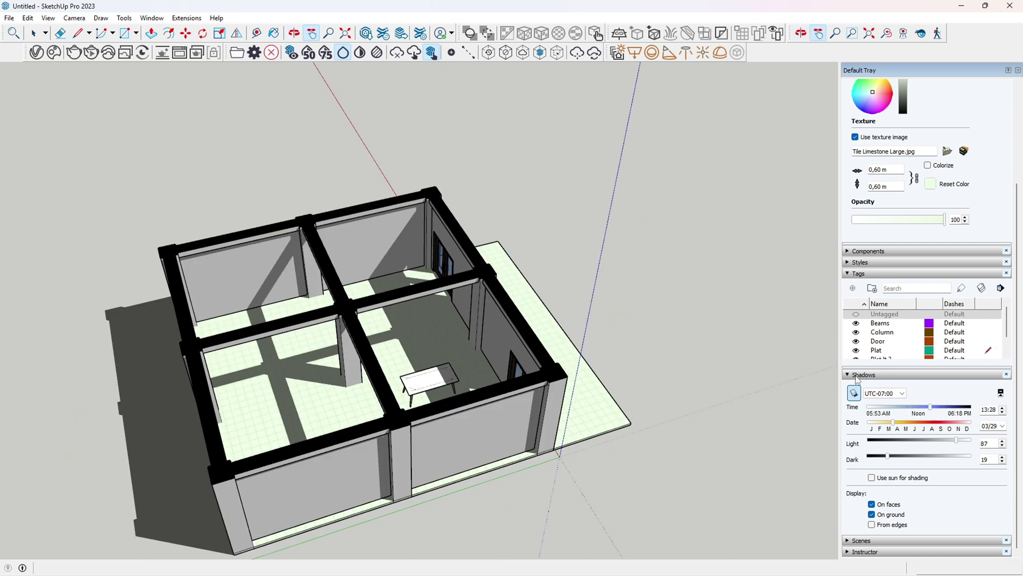
pyautogui.click(858, 375)
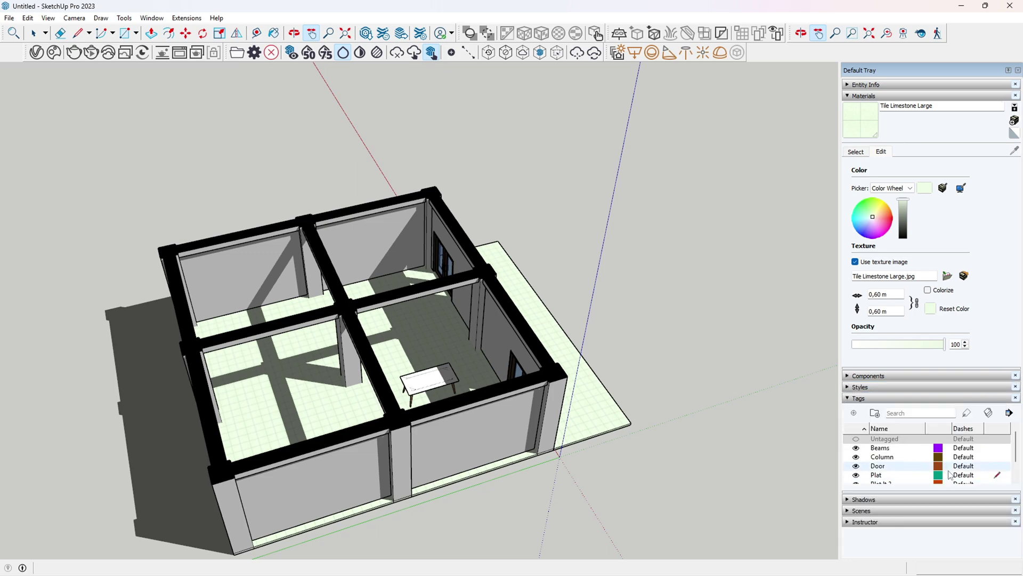
# Go to Scene 2, turn on its shadows, and set the shadow date to 03/11 and time to 09:04.
pyautogui.click(857, 511)
pyautogui.click(874, 494)
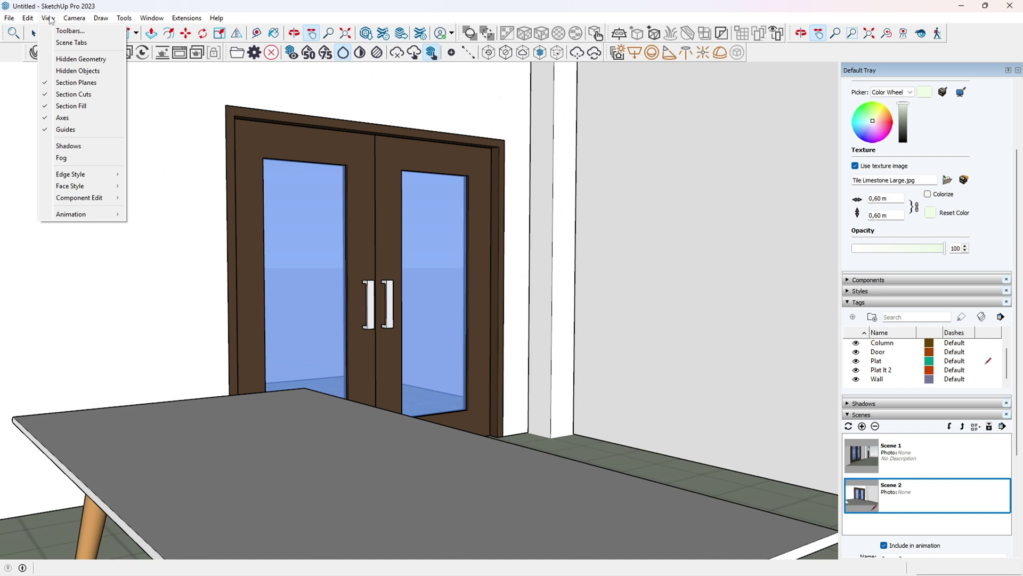
pyautogui.click(74, 146)
pyautogui.scroll(-3, 1003, 463)
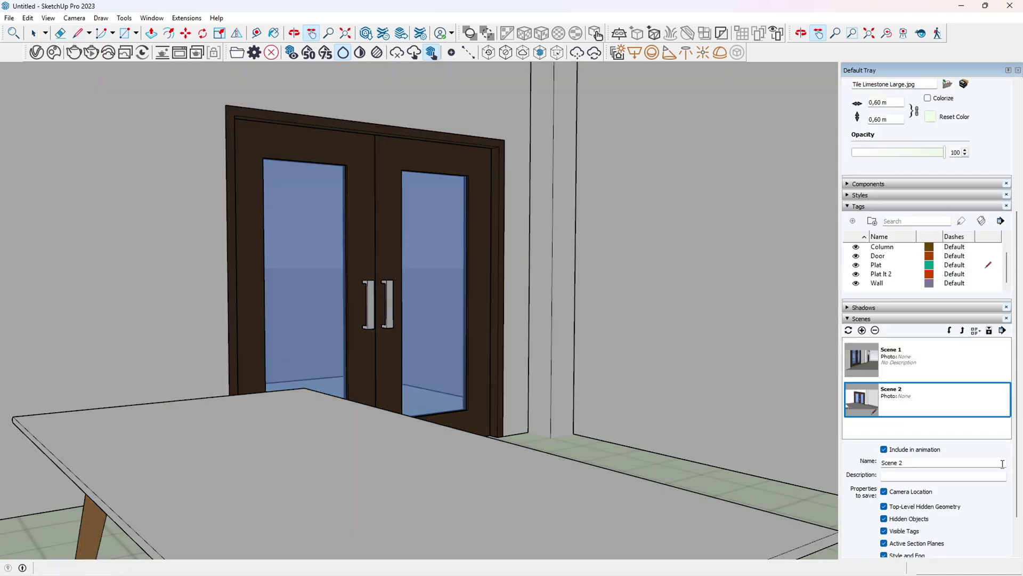
pyautogui.click(850, 308)
pyautogui.moveTo(913, 356); pyautogui.dragTo(889, 357)
pyautogui.moveTo(904, 344); pyautogui.dragTo(892, 344)
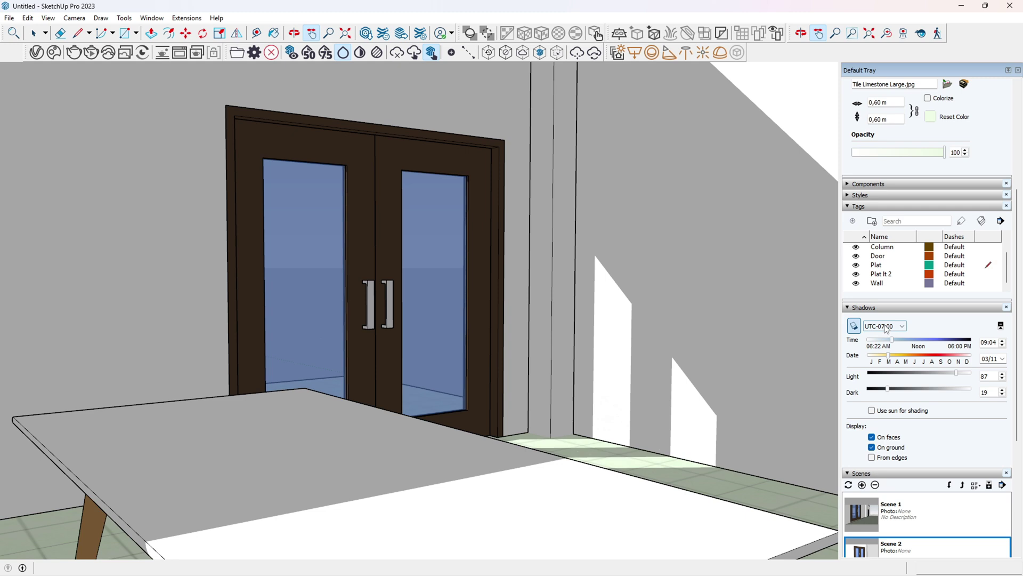
# Update Scene 2 with all properties, including its shadow settings.
pyautogui.click(847, 308)
pyautogui.rightClick(912, 400)
pyautogui.click(926, 427)
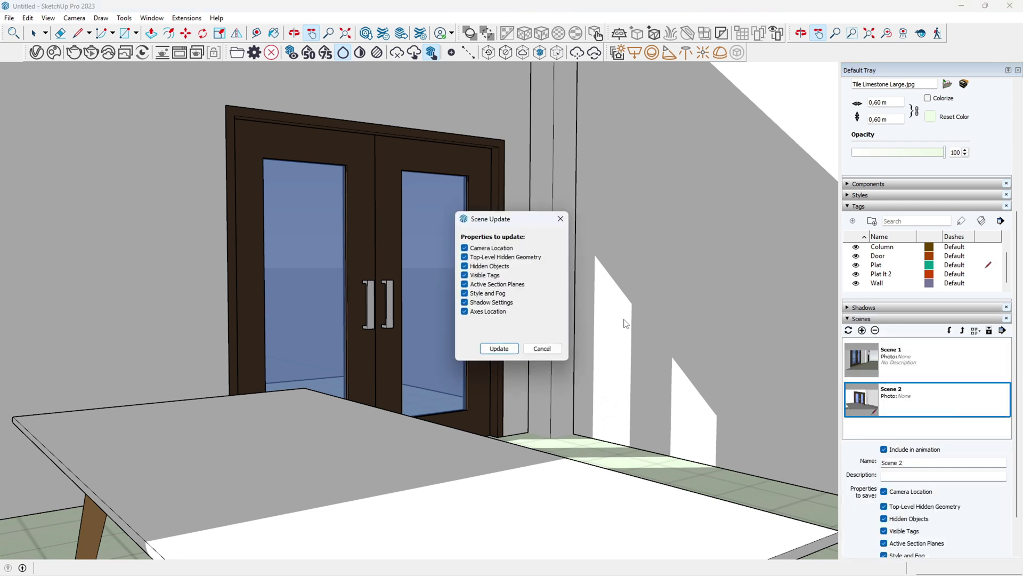
pyautogui.click(499, 348)
pyautogui.click(852, 319)
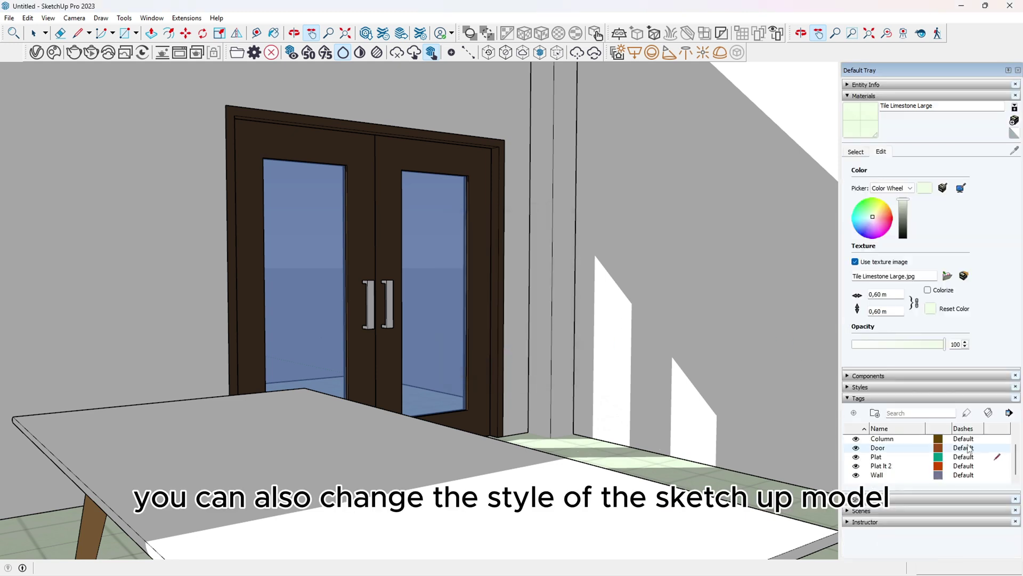
# Open the style library and try the HiddenLine style from Default Styles on the scene.
pyautogui.click(849, 97)
pyautogui.click(851, 118)
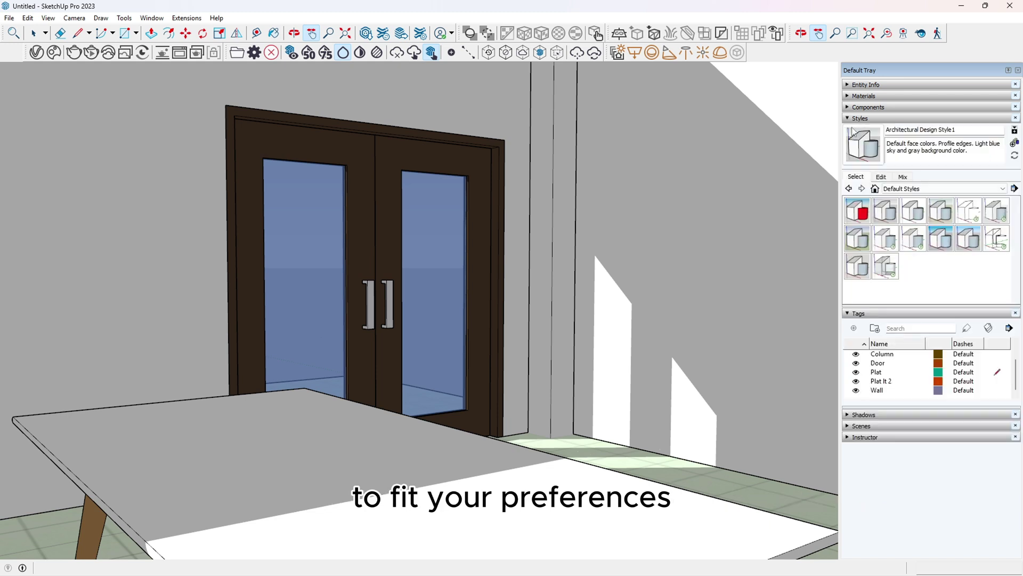
pyautogui.click(958, 213)
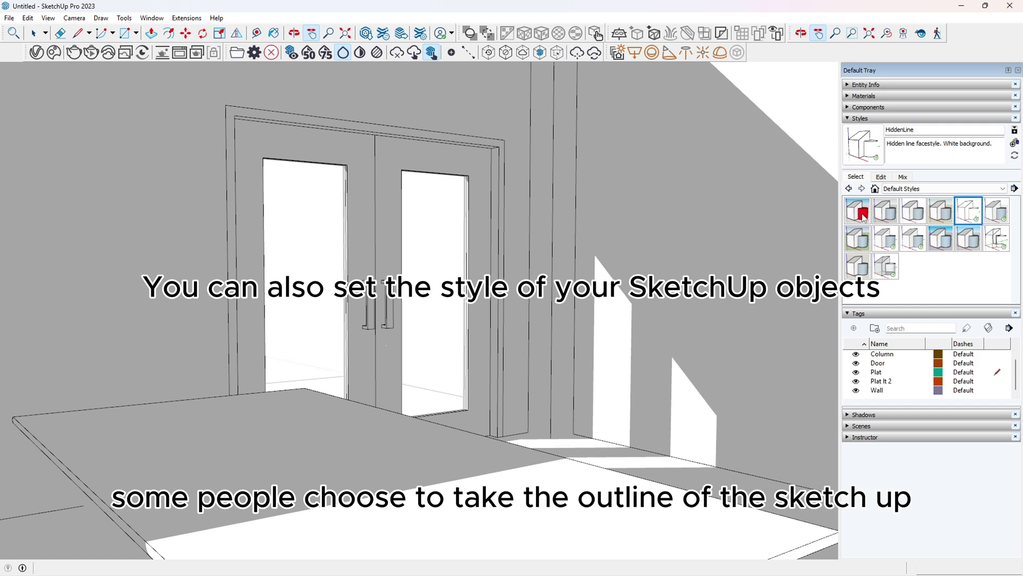
pyautogui.click(863, 216)
pyautogui.click(978, 212)
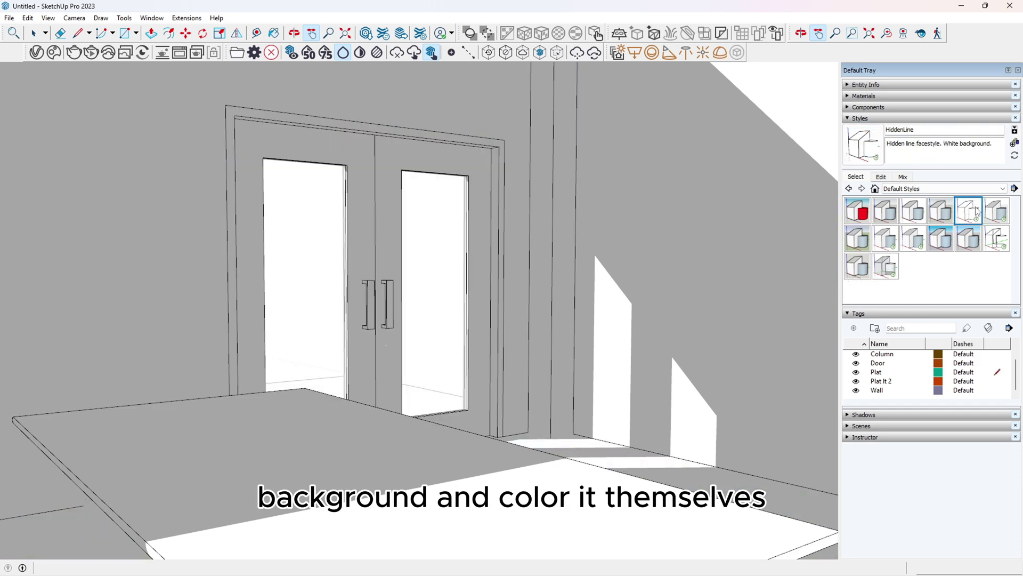
# Compare further Default Styles on the scene, including Woodworking Style, and return to HiddenLine.
pyautogui.click(896, 242)
pyautogui.click(858, 266)
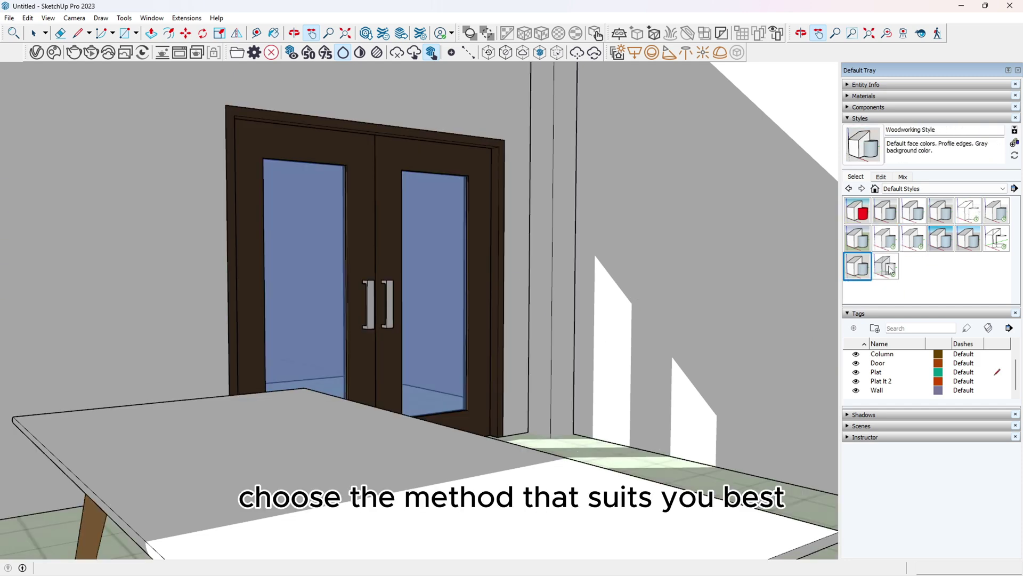
pyautogui.click(885, 267)
pyautogui.click(970, 241)
pyautogui.click(969, 211)
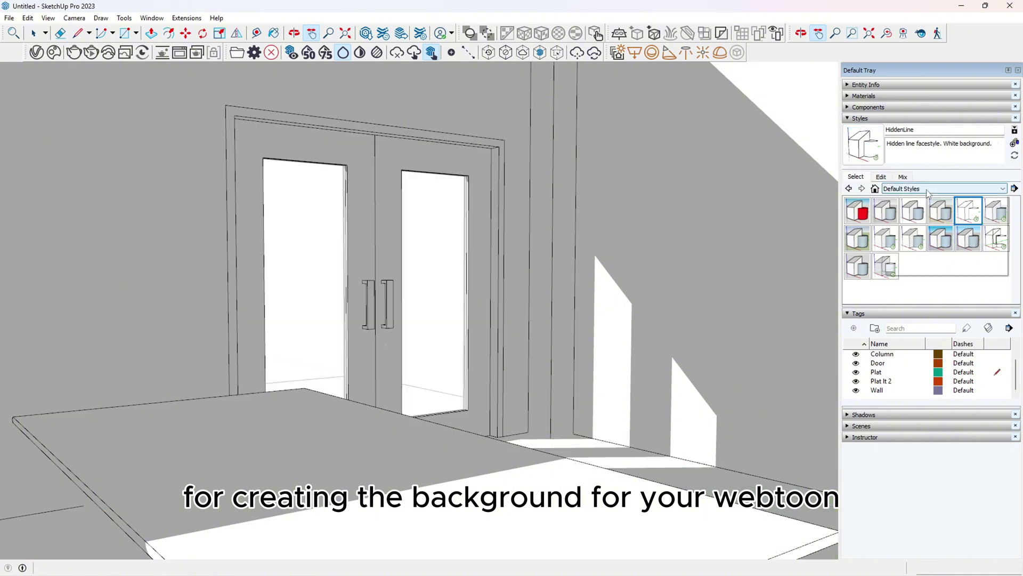
# Switch to the Sketchy Edges style collection and try Airbrush and the next three styles on the scene.
pyautogui.click(930, 188)
pyautogui.click(933, 235)
pyautogui.click(858, 216)
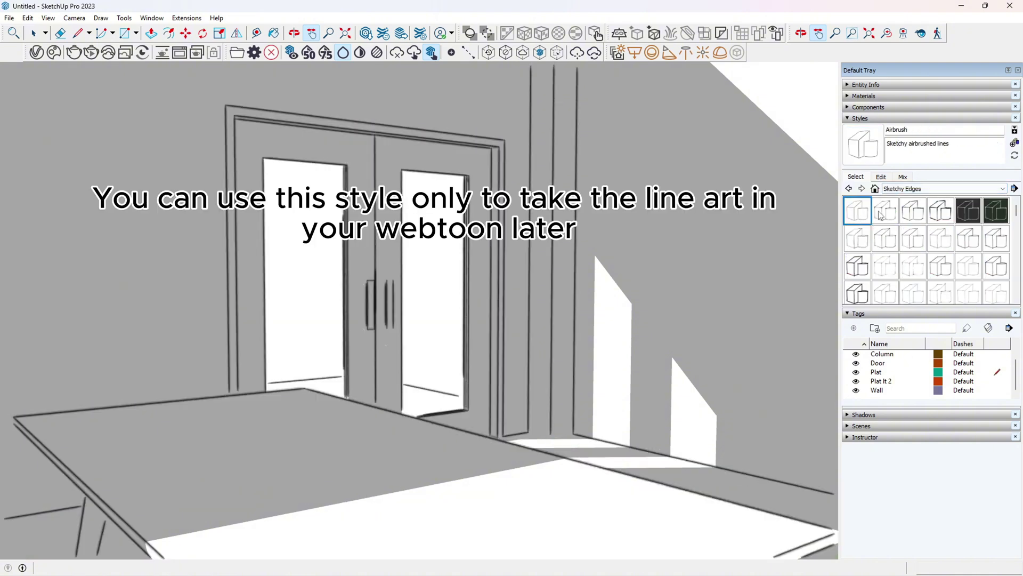
pyautogui.click(882, 215)
pyautogui.click(918, 214)
pyautogui.click(937, 213)
# Try heavier and looser Sketchy Edges styles, including Dry Erase Marker Wide, Marker Wide, Pen Loose and Watercolor.
pyautogui.click(862, 266)
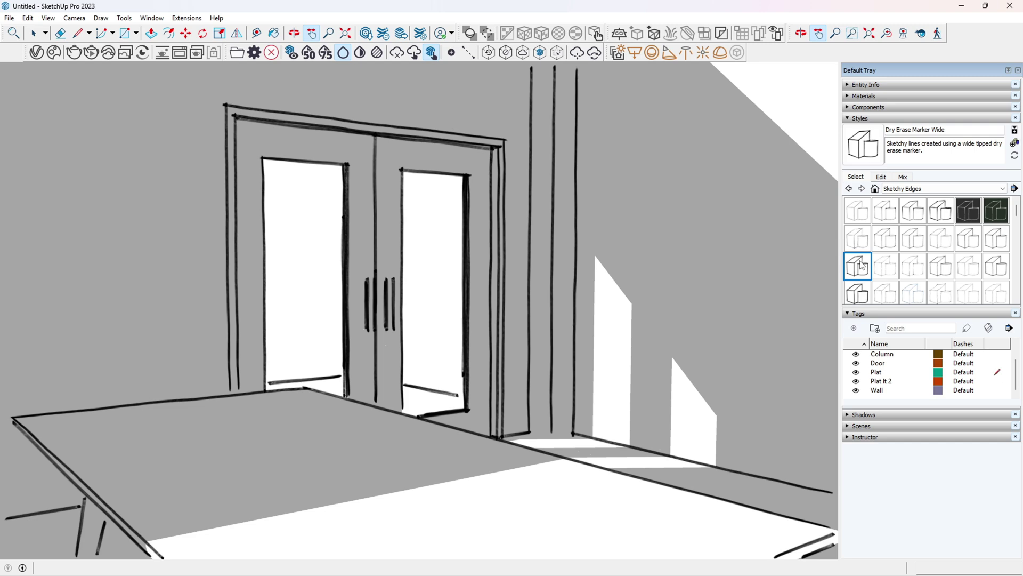
pyautogui.click(995, 269)
pyautogui.click(896, 294)
pyautogui.click(860, 299)
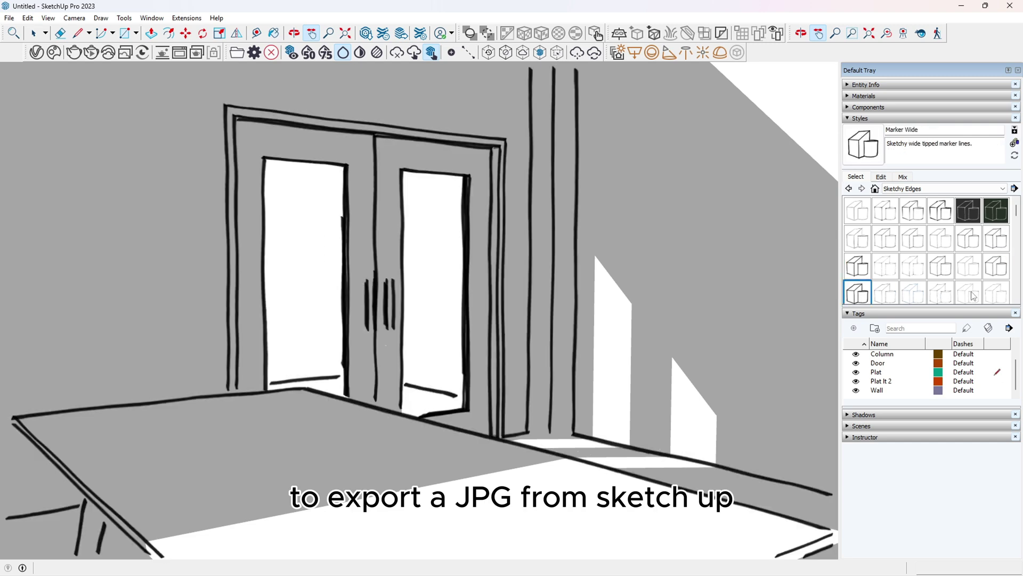
pyautogui.click(974, 295)
pyautogui.click(1002, 295)
pyautogui.scroll(-2, 975, 276)
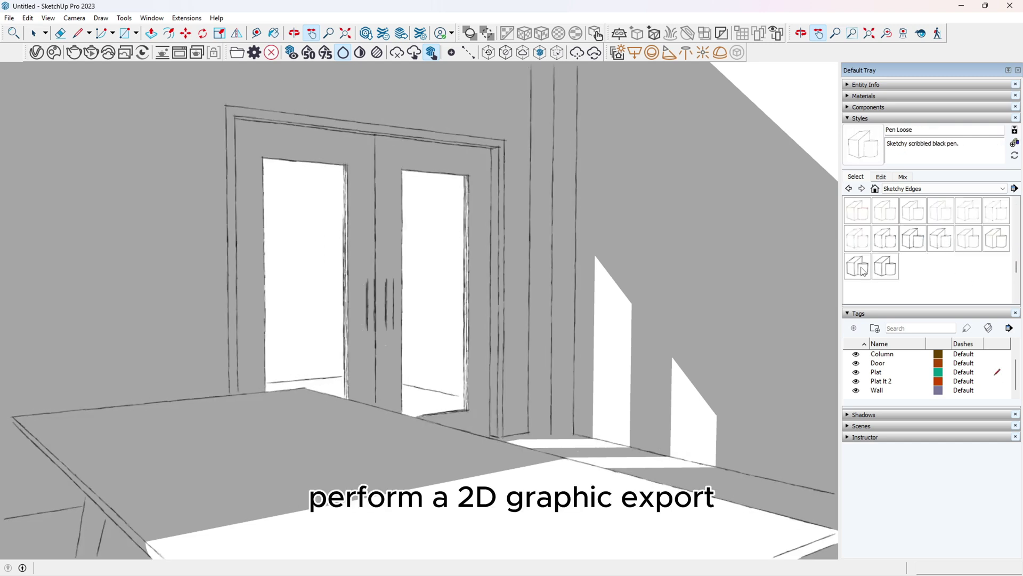
pyautogui.click(864, 271)
pyautogui.click(902, 200)
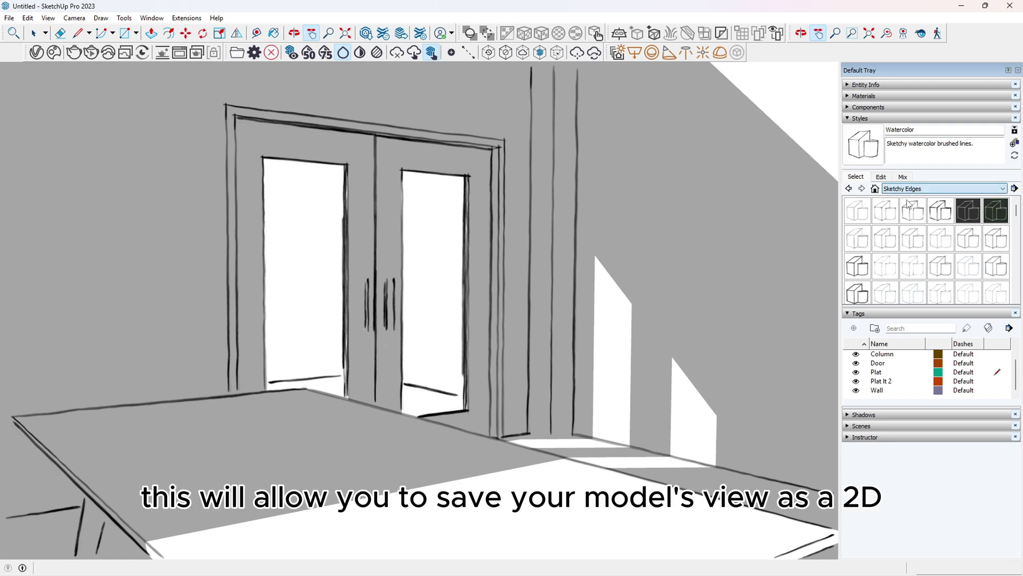
# Apply the HiddenLine style from the In Model styles and export the view as a JPEG 2D graphic to the Test folder.
pyautogui.click(926, 189)
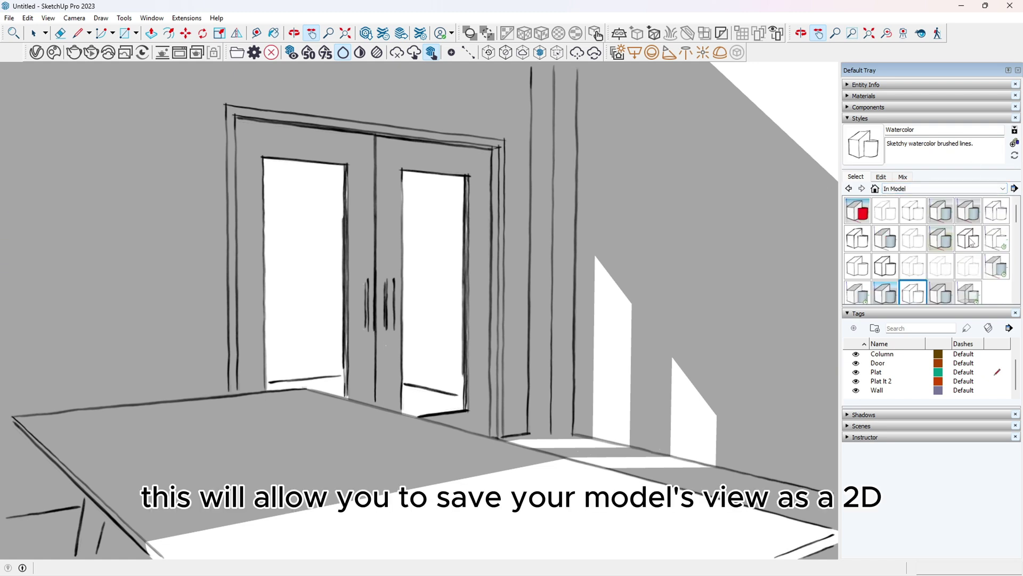
pyautogui.click(994, 240)
pyautogui.click(9, 18)
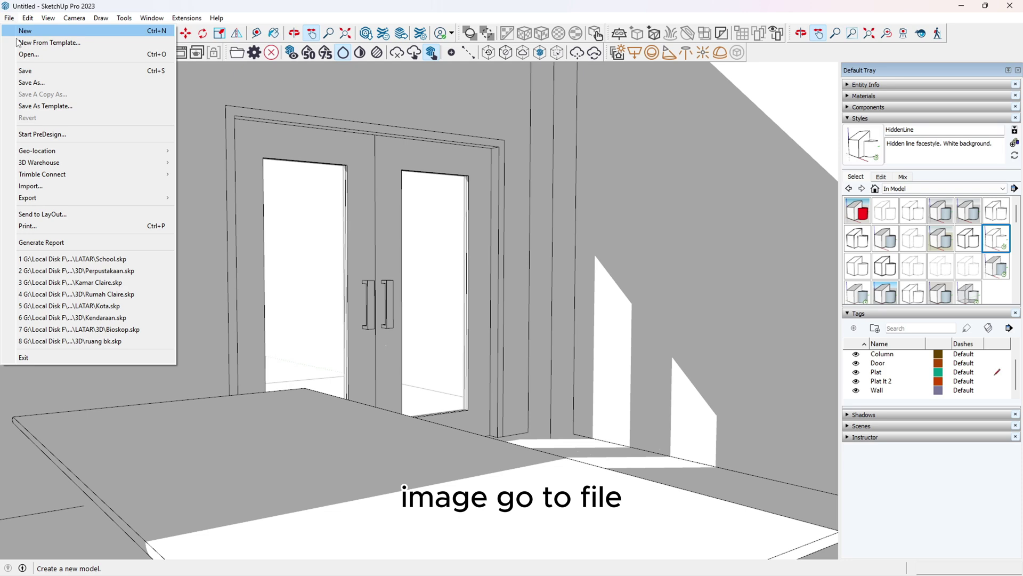
pyautogui.click(210, 209)
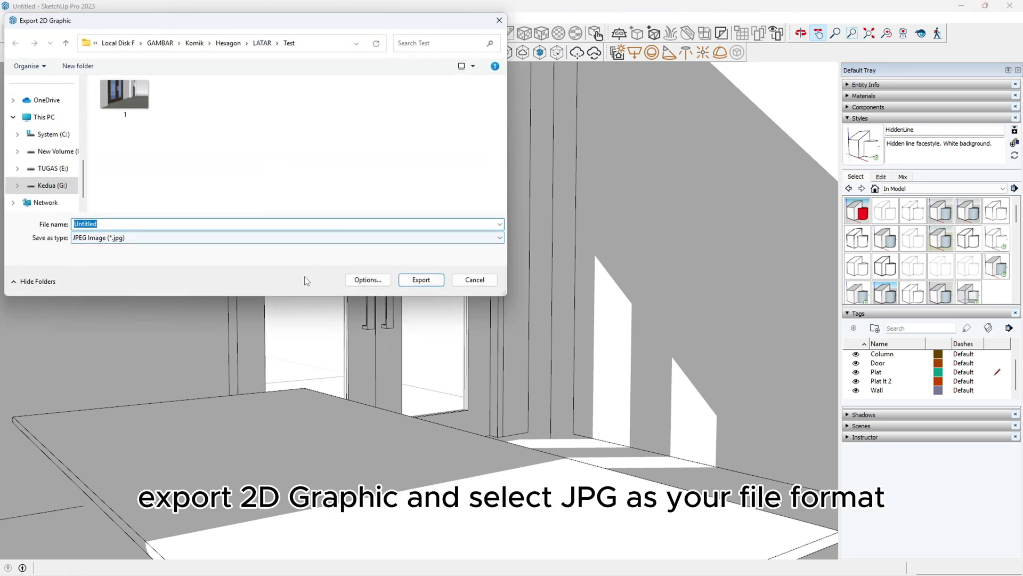
pyautogui.click(415, 280)
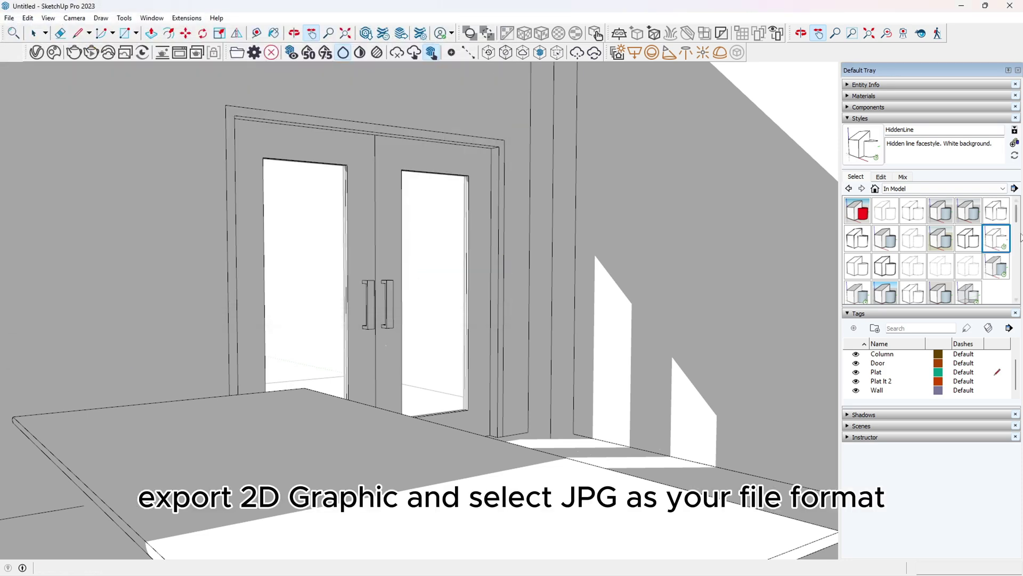
# Apply the Architectural Design Style from the In Model styles and export the coloured view as a 2D graphic.
pyautogui.click(856, 211)
pyautogui.click(886, 213)
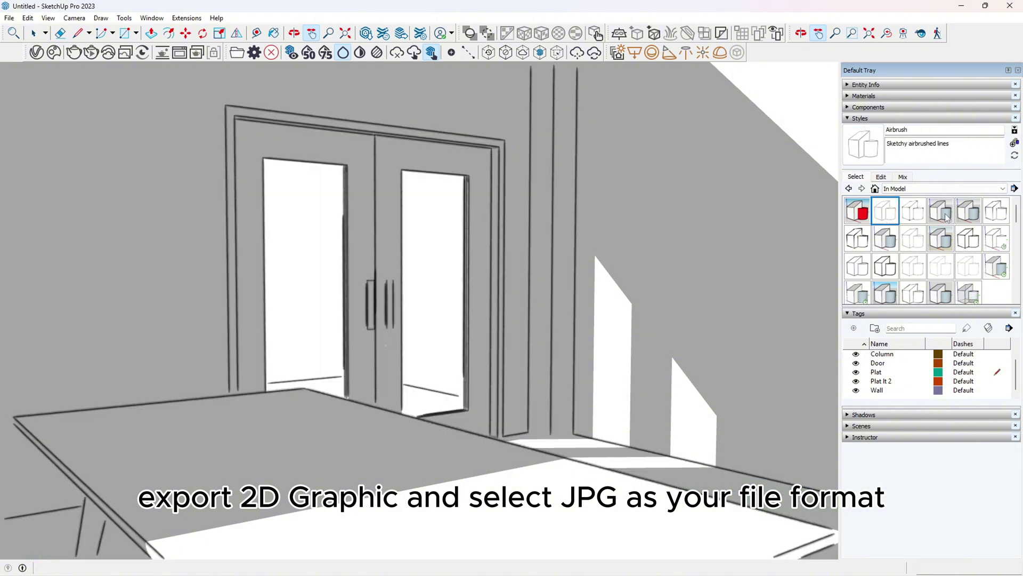
pyautogui.click(941, 211)
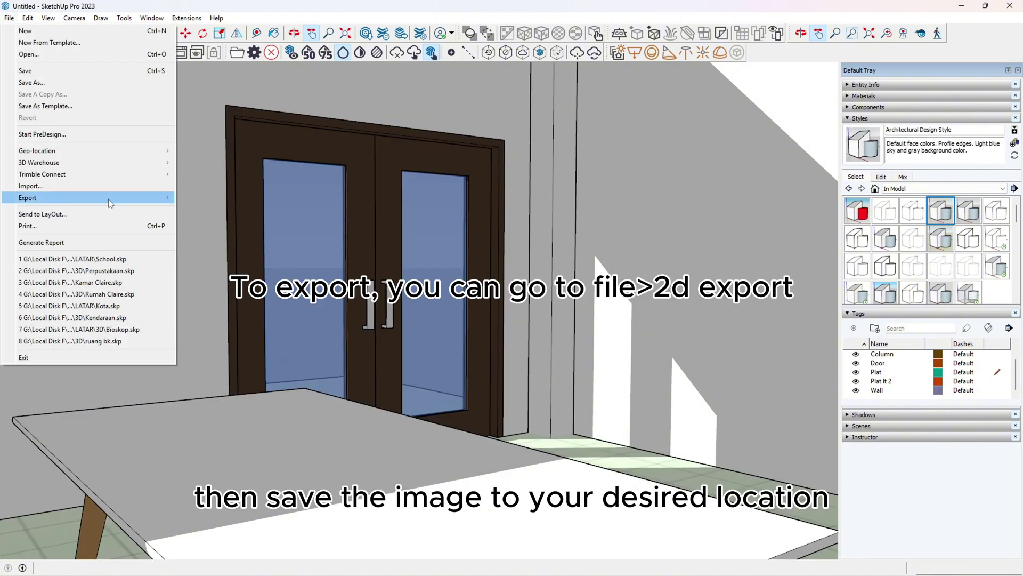
pyautogui.click(199, 209)
pyautogui.click(431, 284)
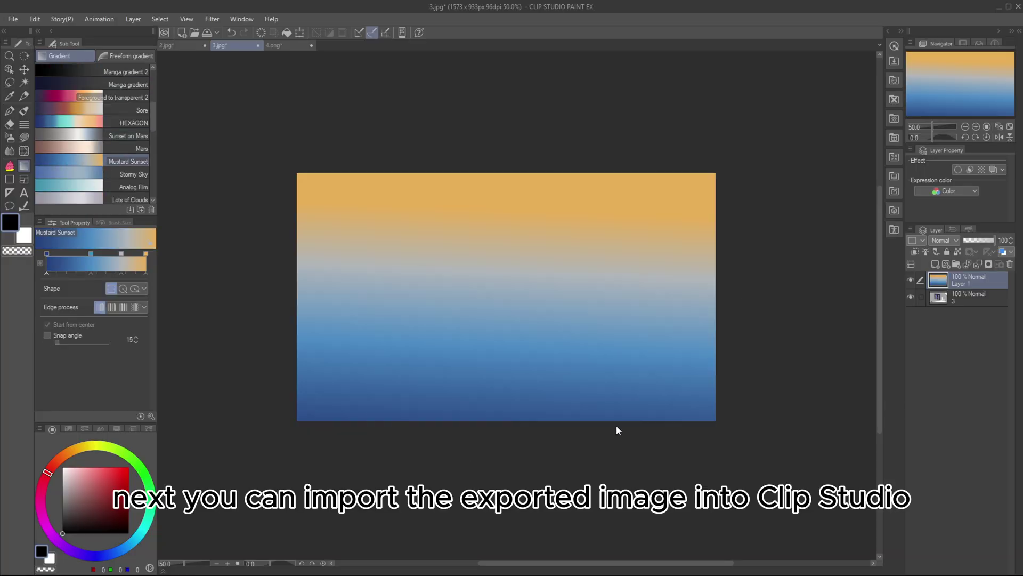
# In Clip Studio Paint, replace Layer 1's vertical Mustard Sunset gradient with a diagonal one and set the layer to Overlay at 51% opacity.
pyautogui.hotkey('ctrl', 'z')
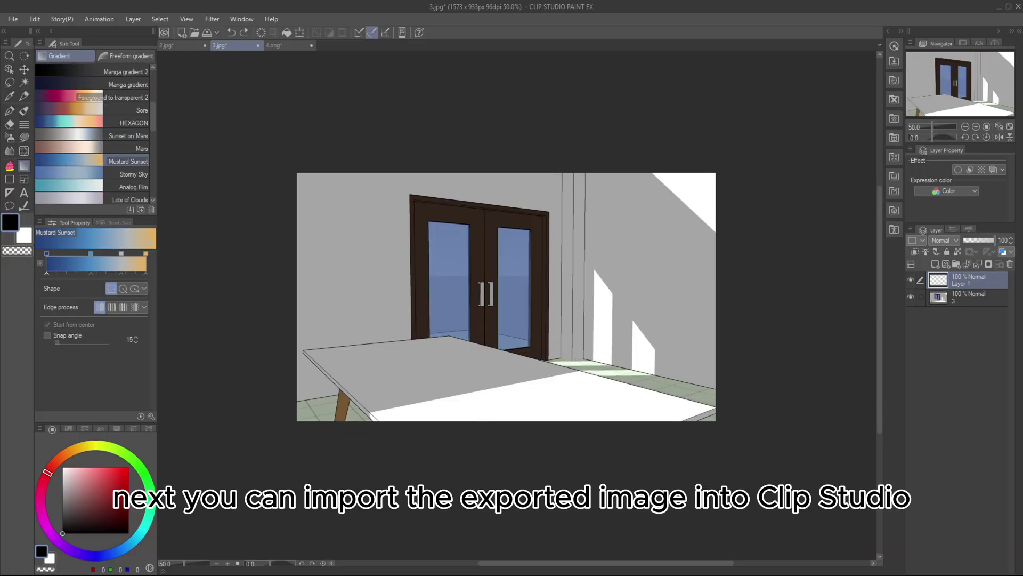
pyautogui.hotkey('ctrl', 'y')
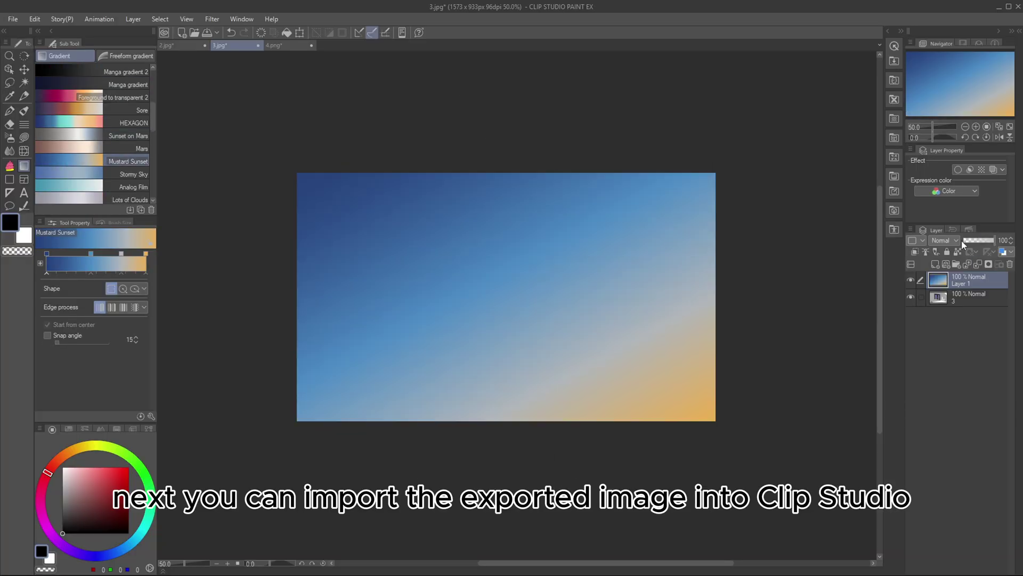
pyautogui.click(957, 240)
pyautogui.click(952, 345)
pyautogui.click(981, 241)
# Add a new layer with a white Manga gradient 2 glow from the image's upper-right corner and Running color spray specks along the right side.
pyautogui.click(935, 264)
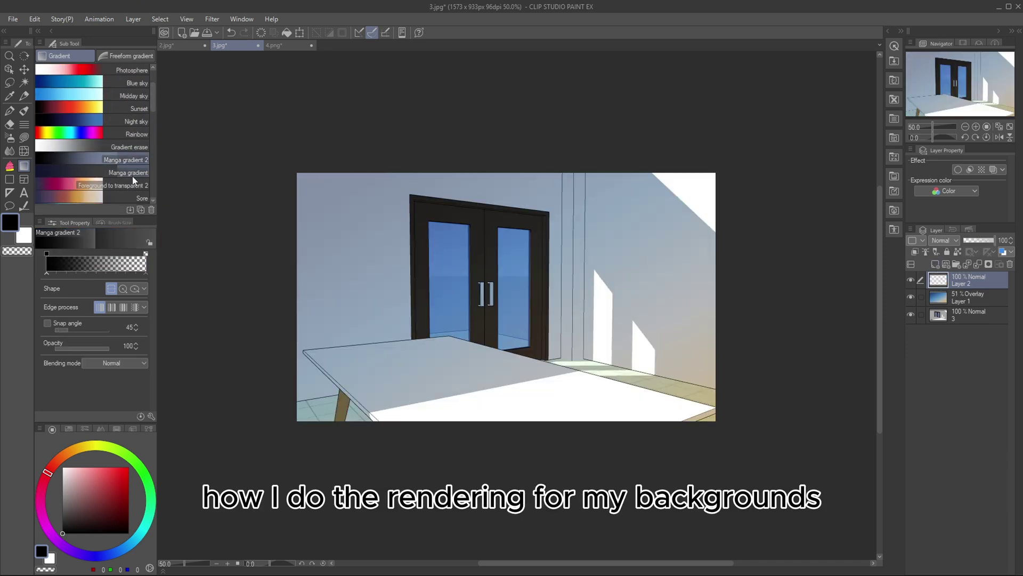
pyautogui.moveTo(732, 202); pyautogui.dragTo(653, 315)
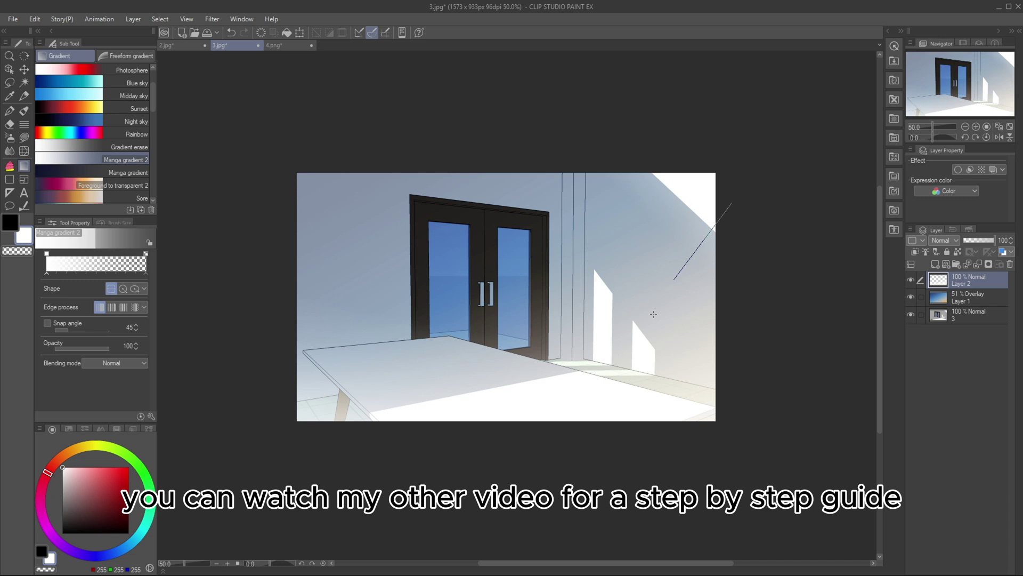
pyautogui.click(10, 138)
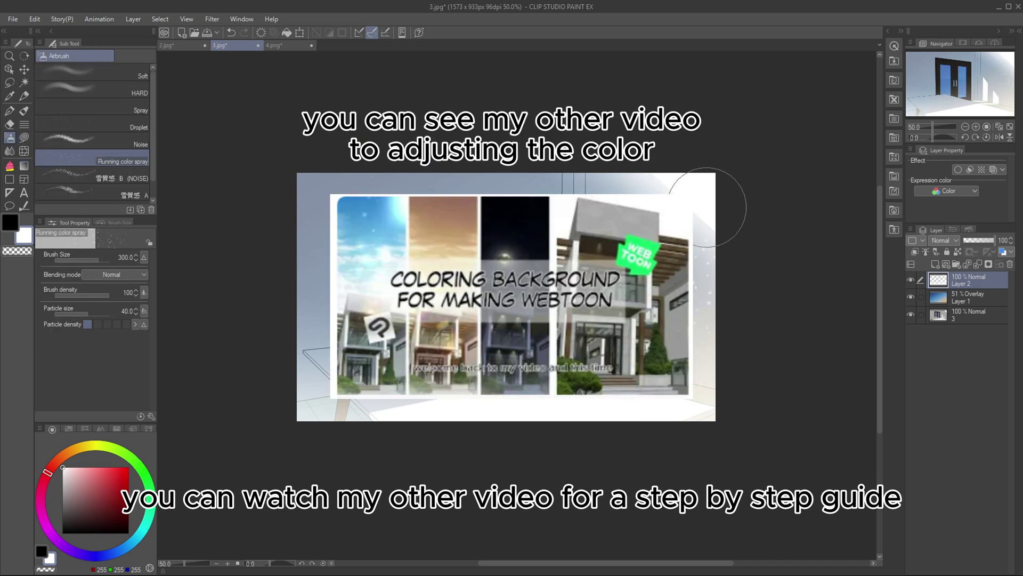
# Search all materials for "flare" and place the RealLensFlare_075_sample image on the canvas.
pyautogui.click(887, 32)
pyautogui.click(781, 188)
pyautogui.write('flare')
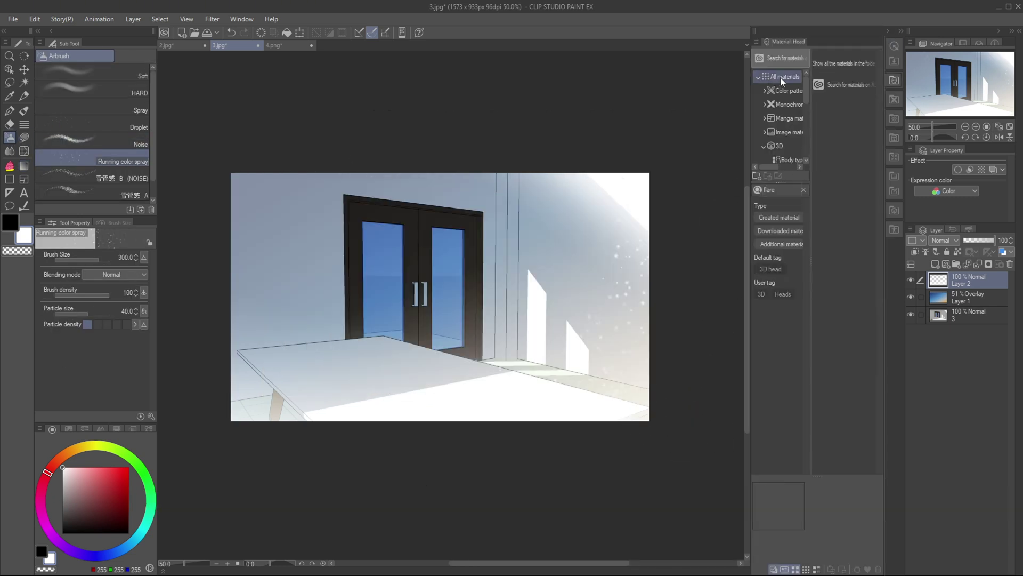
pyautogui.click(781, 82)
pyautogui.moveTo(844, 79); pyautogui.dragTo(554, 301)
# Rotate the lens flare to about 66°, enlarge it to about 164%, and position it over the right part of the image.
pyautogui.moveTo(550, 72); pyautogui.dragTo(713, 136)
pyautogui.moveTo(487, 548); pyautogui.dragTo(520, 423)
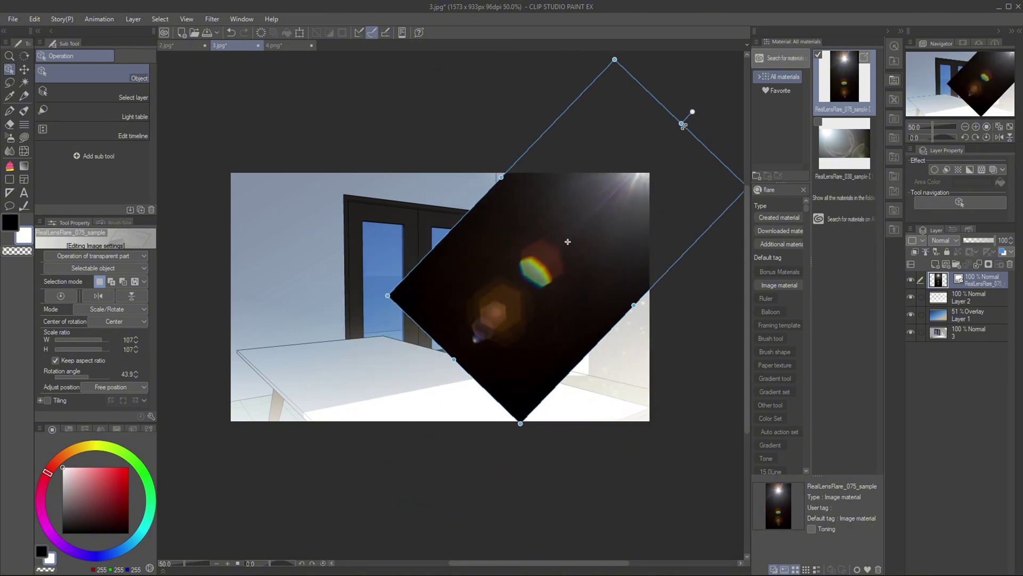
pyautogui.moveTo(692, 112); pyautogui.dragTo(730, 167)
pyautogui.moveTo(640, 213); pyautogui.dragTo(590, 226)
pyautogui.moveTo(702, 274); pyautogui.dragTo(558, 291)
pyautogui.moveTo(452, 424); pyautogui.dragTo(734, 401, button='middle')
# Set the lens flare layer to Add (Glow) and fade its bright spots with the Soft eraser at size 250.
pyautogui.click(944, 241)
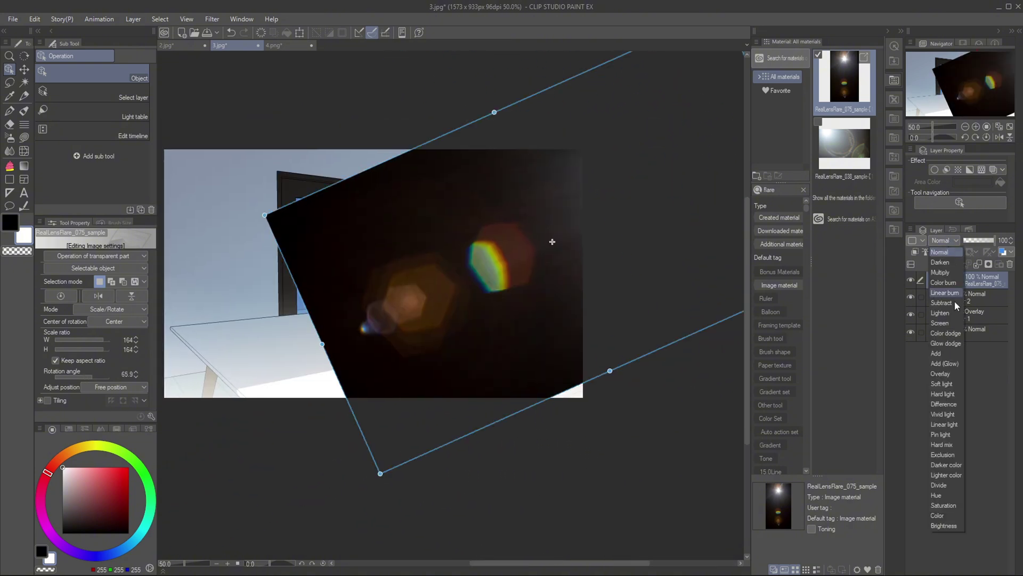
pyautogui.click(944, 364)
pyautogui.press('Return')
pyautogui.press('e')
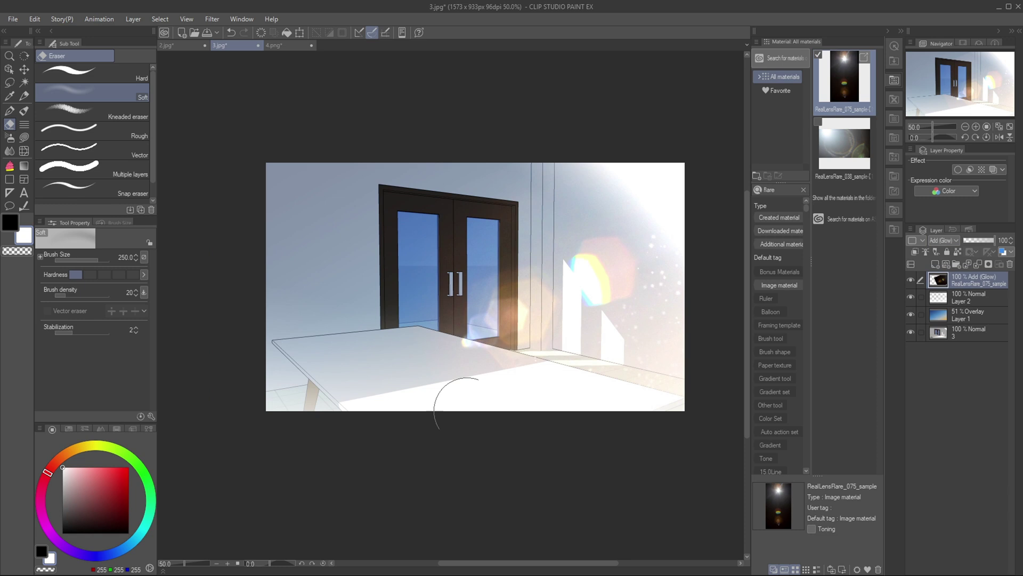
pyautogui.moveTo(580, 256); pyautogui.dragTo(485, 325)
pyautogui.press('h')
pyautogui.press('h')
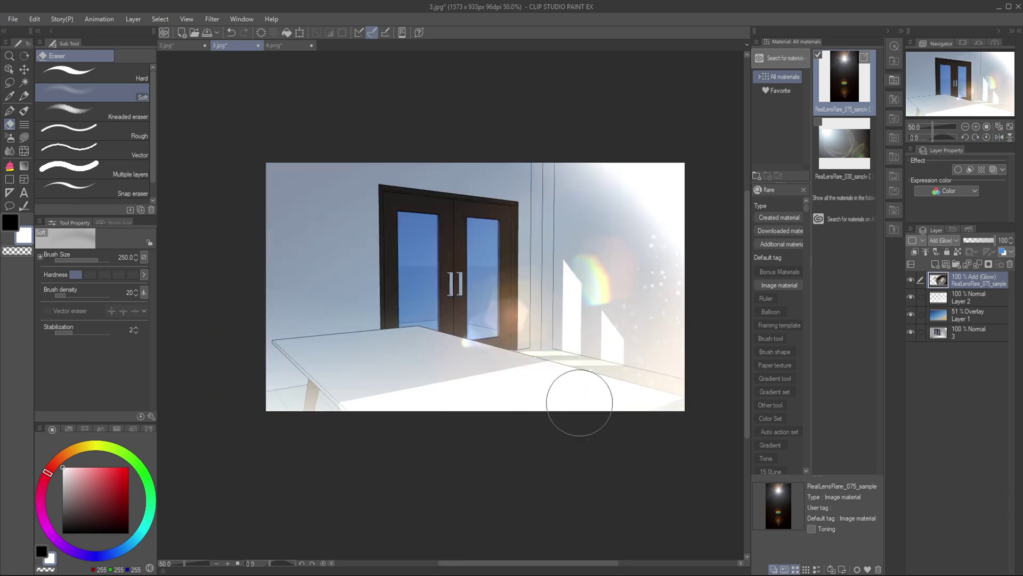
pyautogui.scroll(-3, 571, 167)
pyautogui.scroll(3, 624, 171)
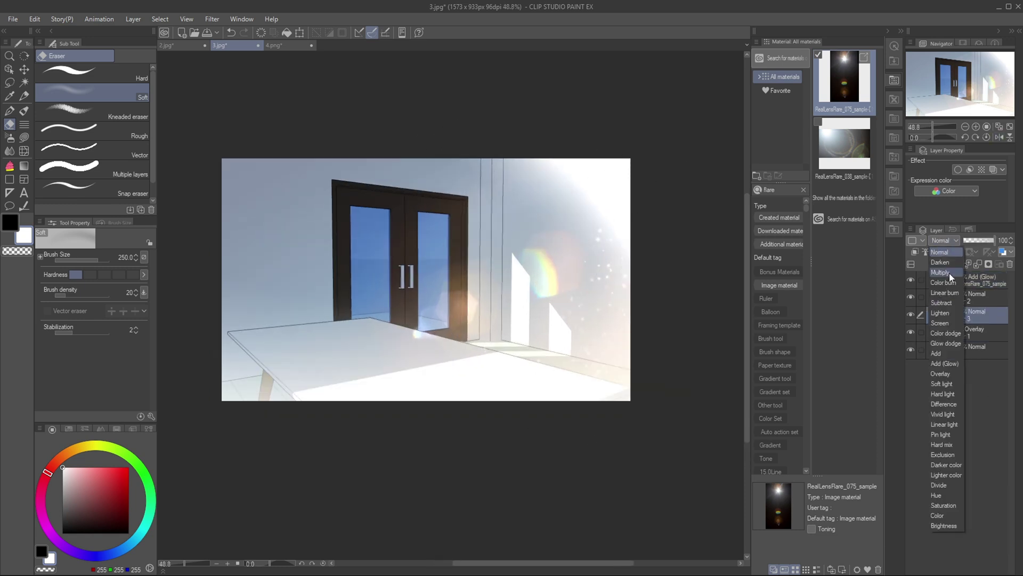
# Set the new Layer 3 above the Overlay layer to Multiply and darken the image's upper-left area with the Manga gradient.
pyautogui.click(949, 273)
pyautogui.press('g')
pyautogui.scroll(-3, 141, 184)
pyautogui.click(140, 128)
pyautogui.moveTo(275, 130); pyautogui.dragTo(378, 381)
pyautogui.hotkey('ctrl', 'z')
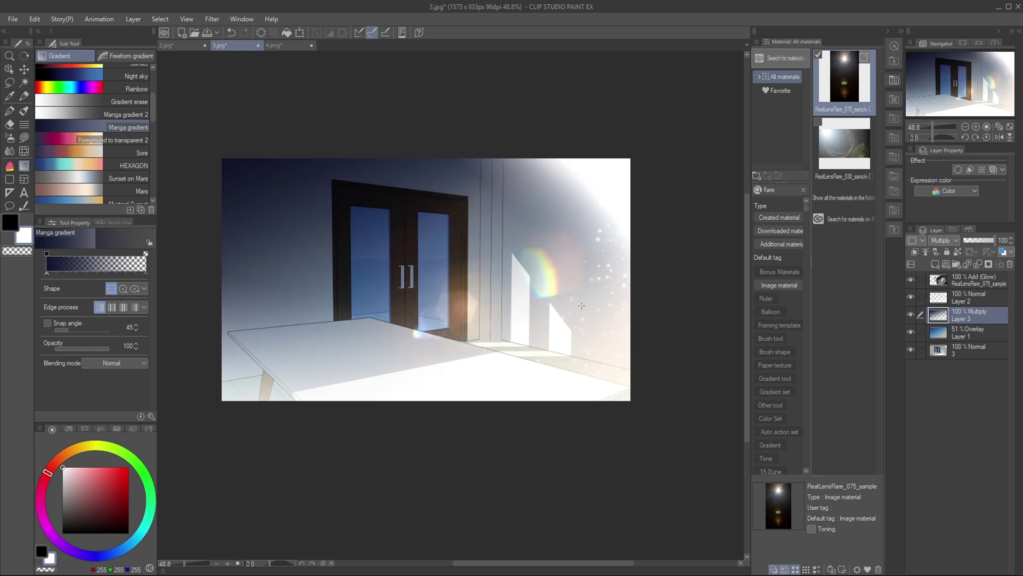